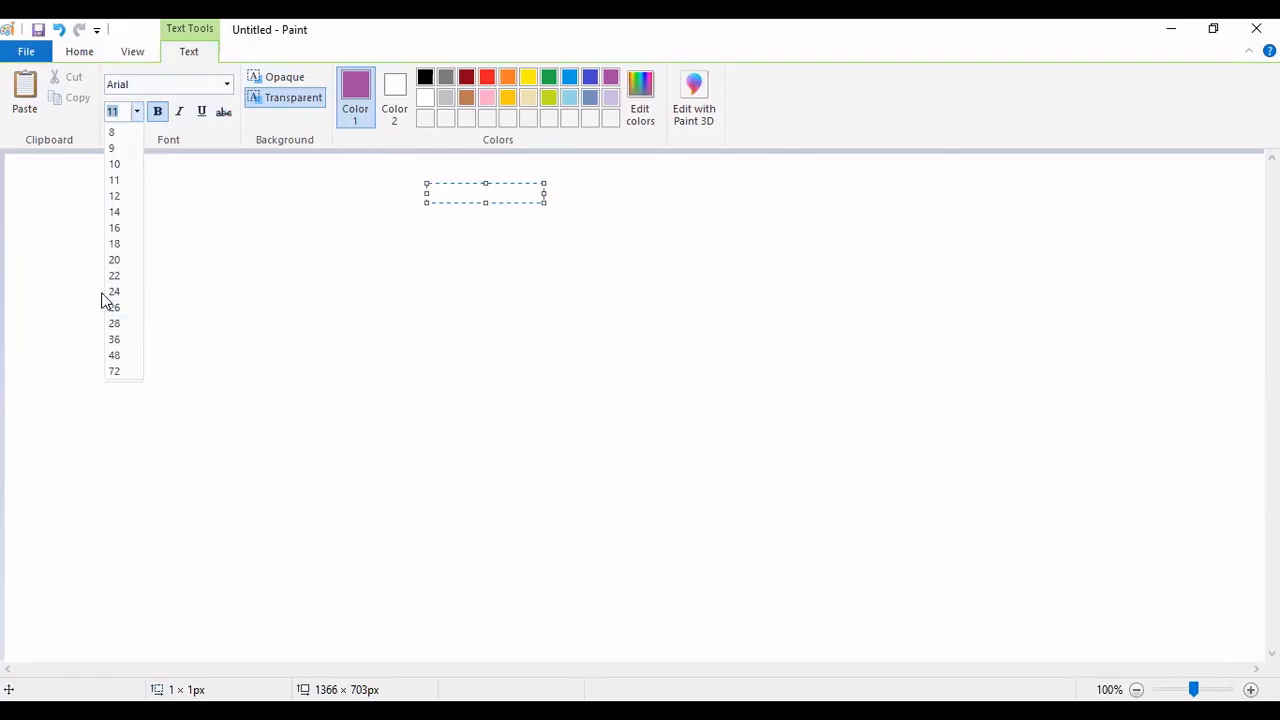
# - Type the bold purple 22-pt Arial title 'Jmeter script recording using Proxy' and move it to top centre
pyautogui.click(116, 276)
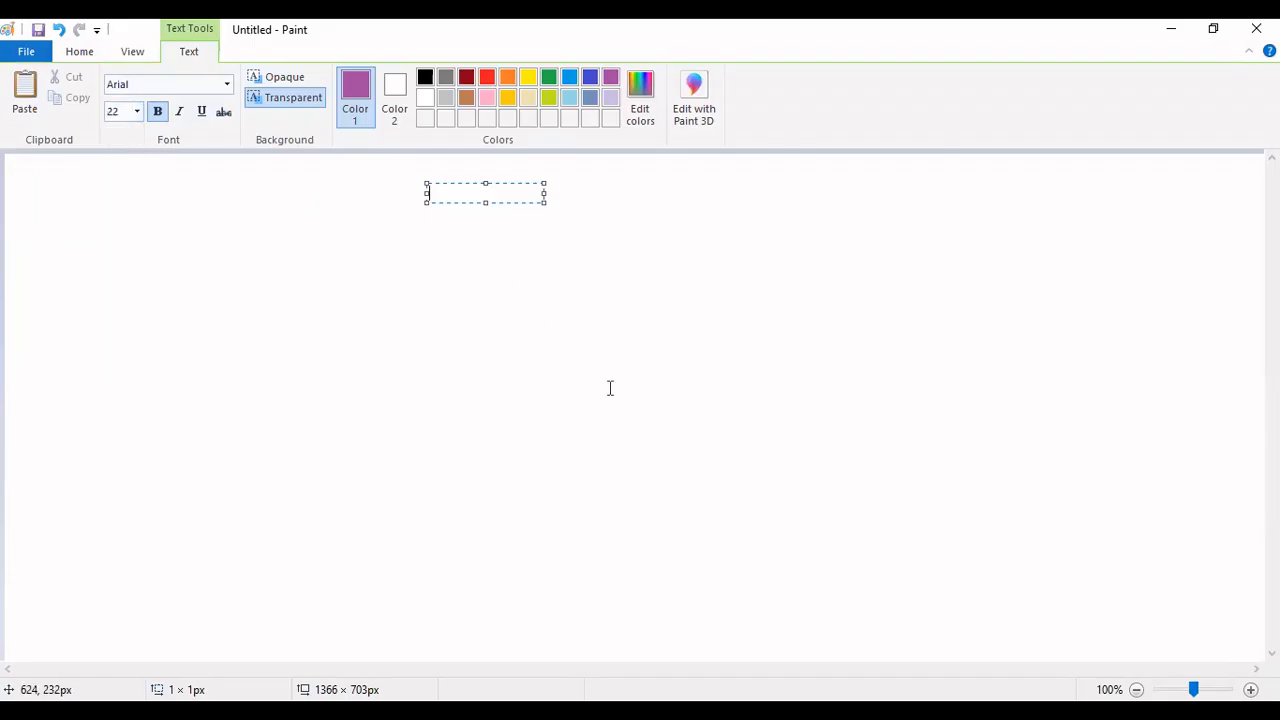
pyautogui.write('Jmeter')
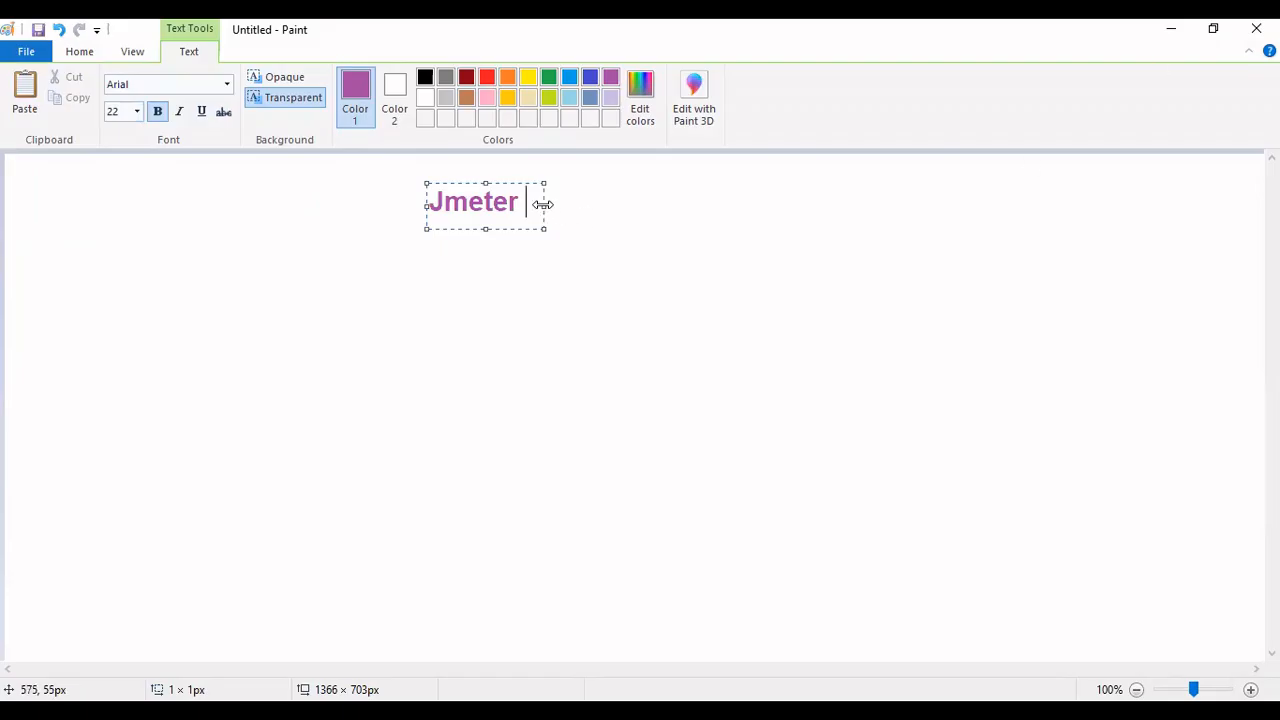
pyautogui.moveTo(543, 204); pyautogui.dragTo(1172, 209)
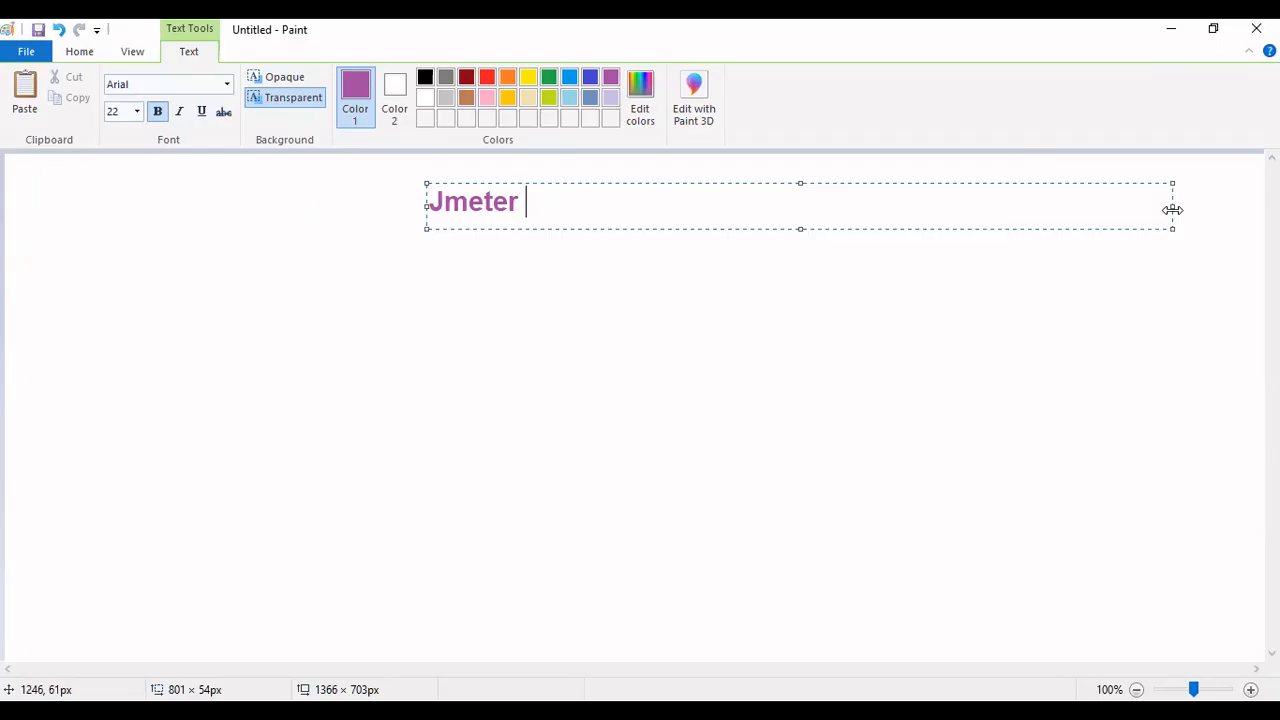
pyautogui.write('script re')
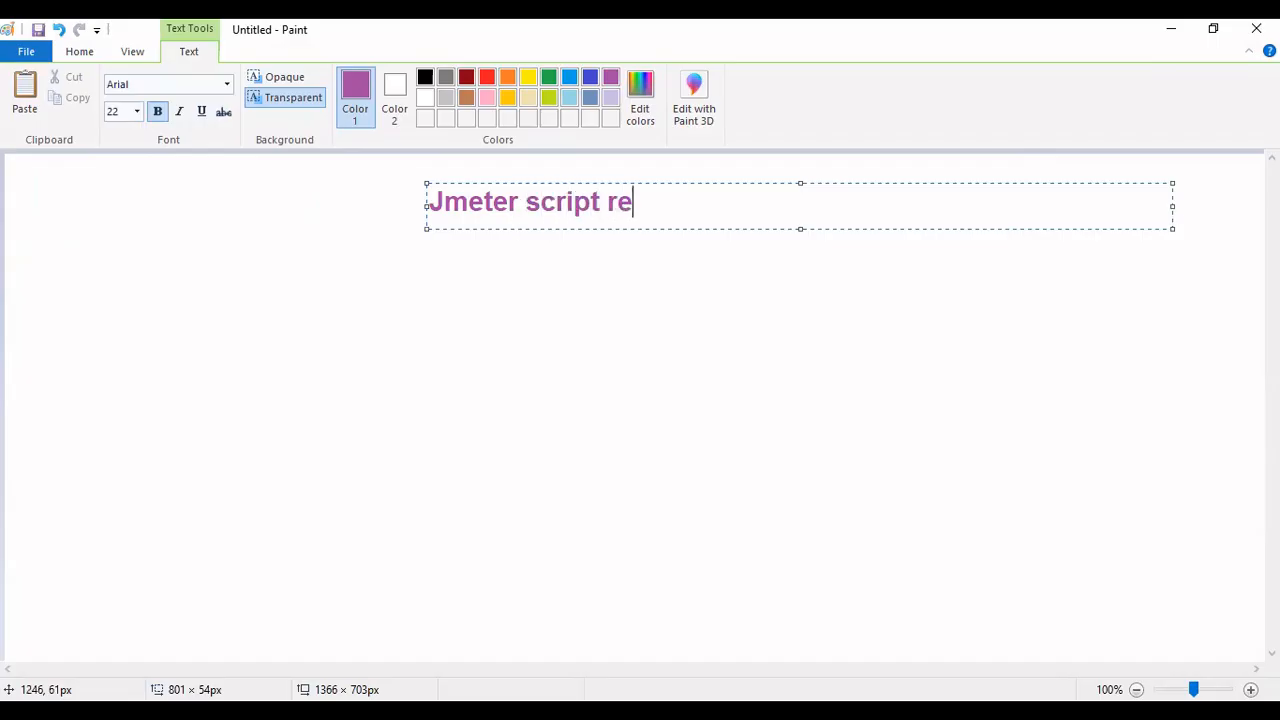
pyautogui.write('cording using Proxy')
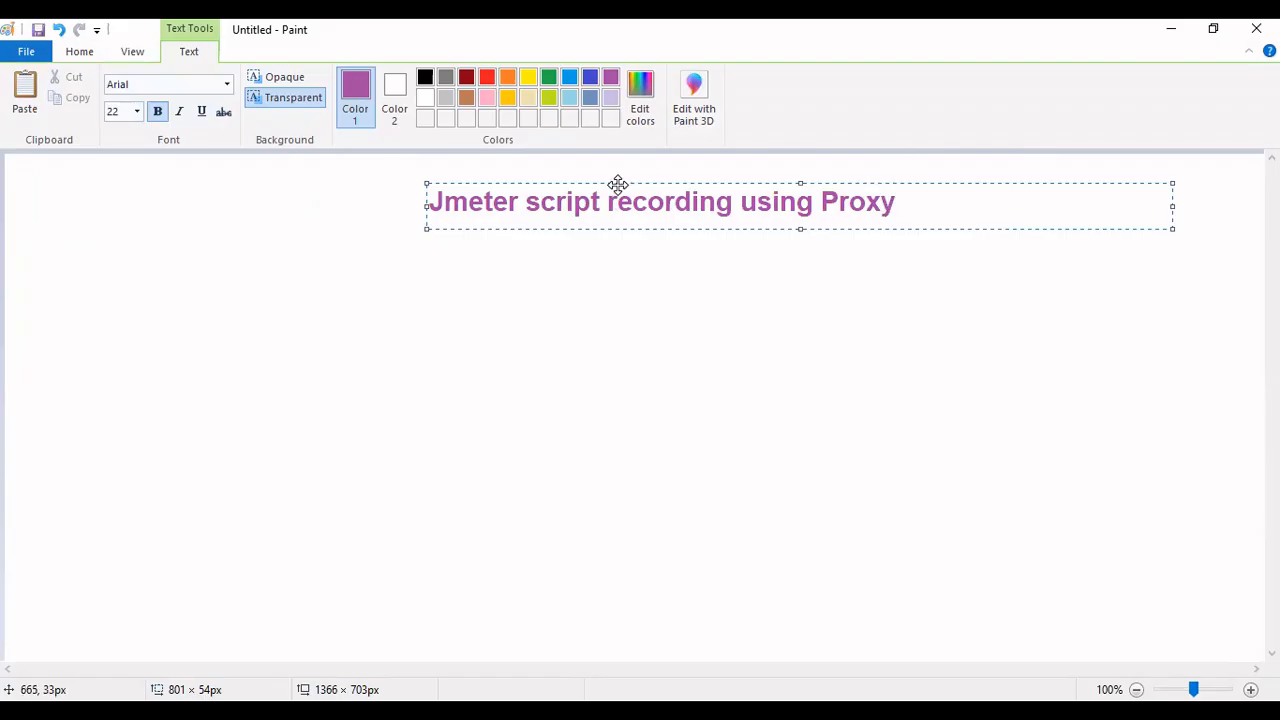
pyautogui.moveTo(617, 184); pyautogui.dragTo(539, 168)
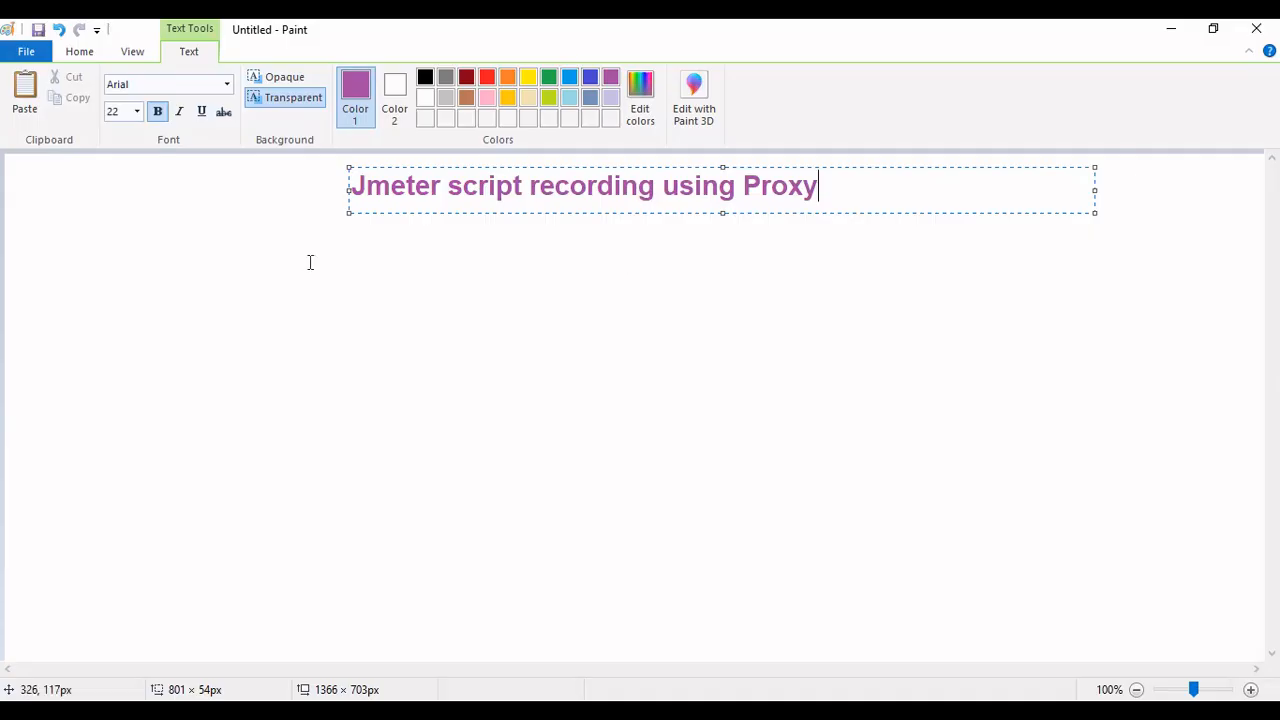
# - Commit the heading and pick dark red as the text colour
pyautogui.click(515, 316)
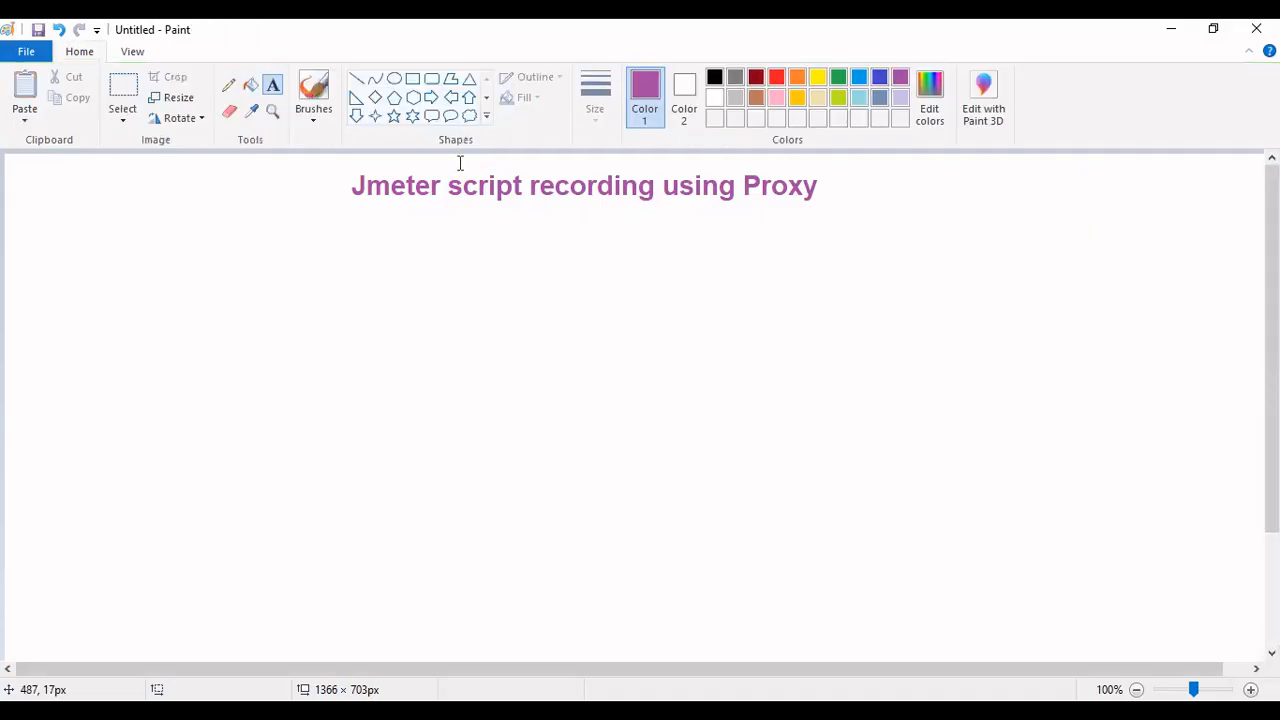
pyautogui.click(757, 80)
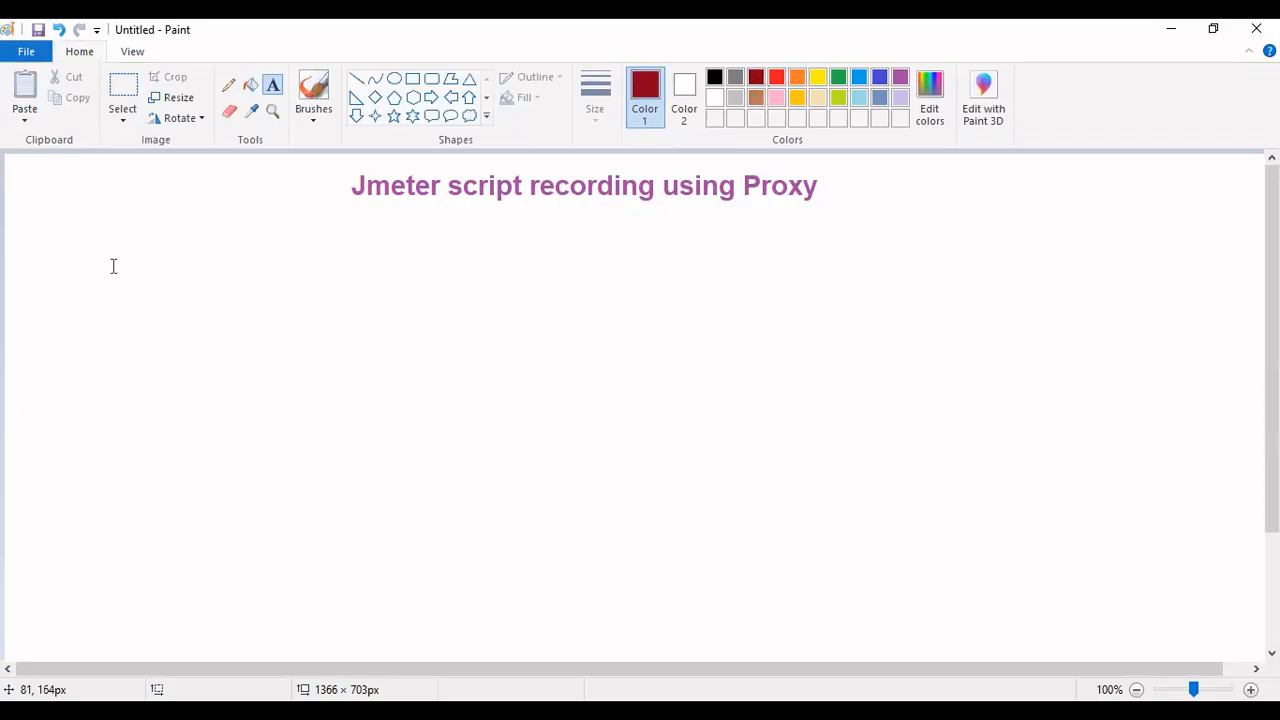
pyautogui.click(124, 92)
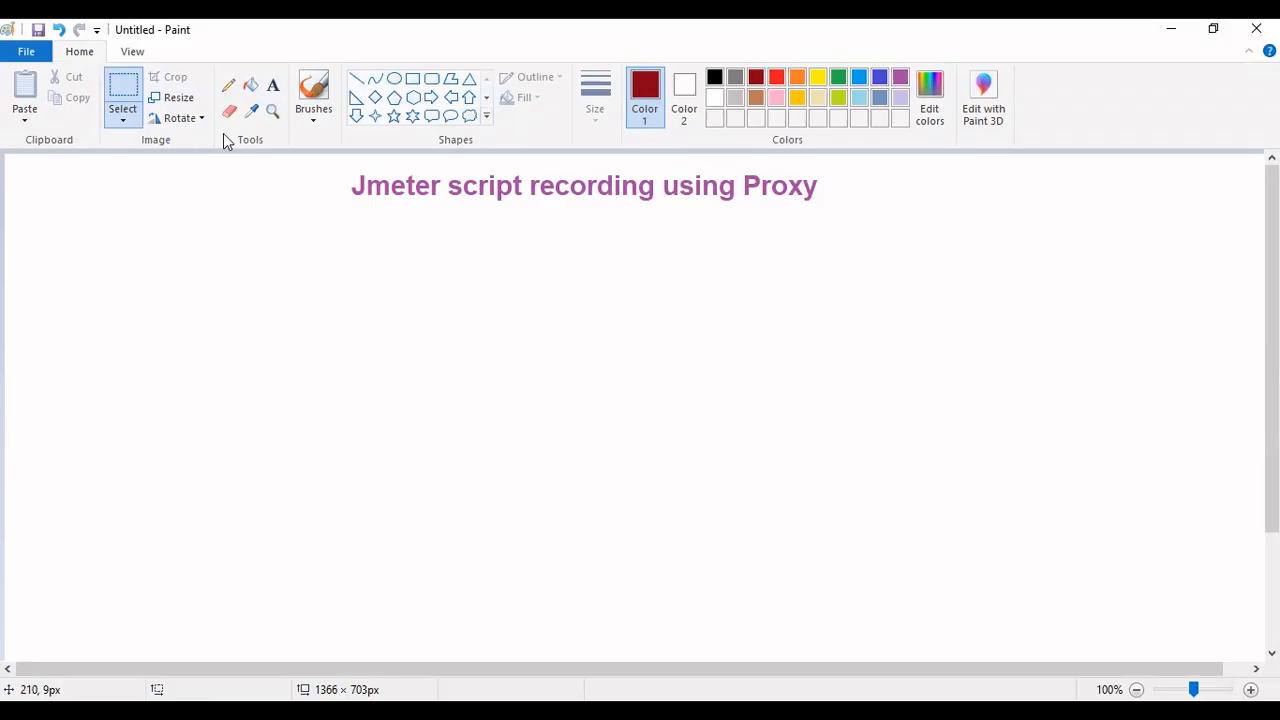
pyautogui.click(273, 85)
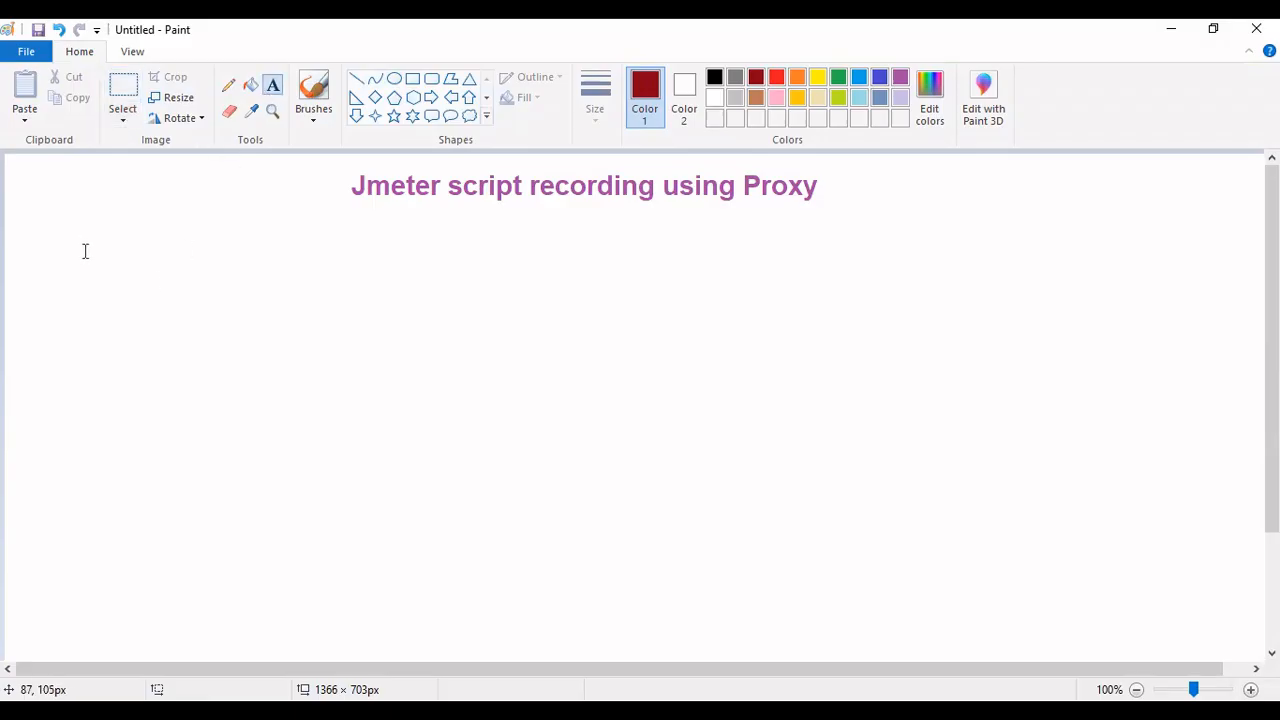
# - Write '1. Enable the system Proxy in the system' below the heading at size 20
pyautogui.click(86, 245)
pyautogui.write('1. E')
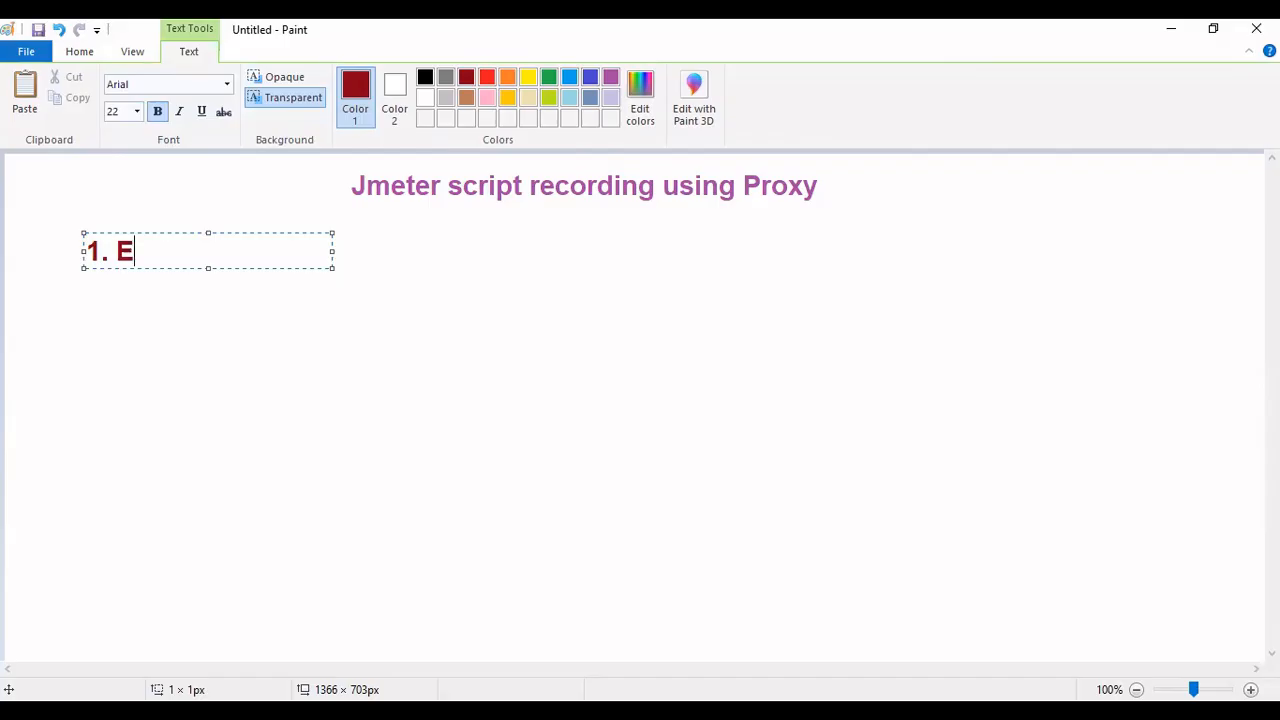
pyautogui.write('nable the system')
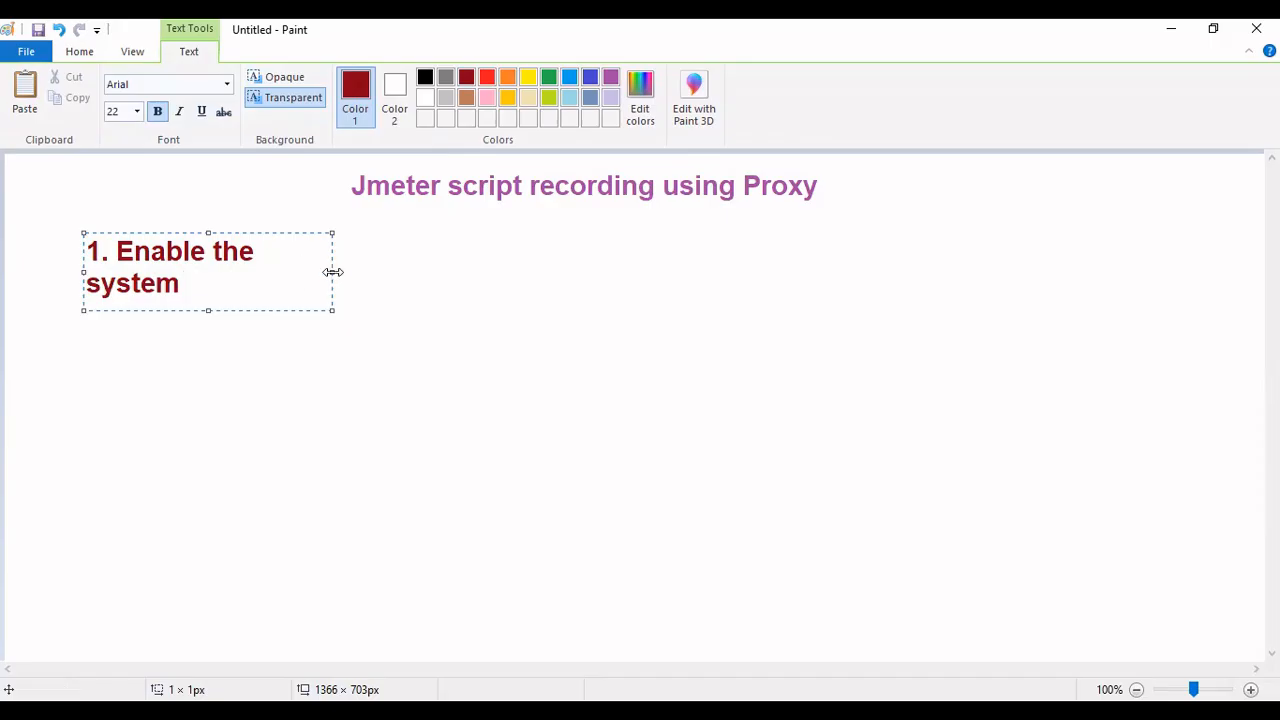
pyautogui.moveTo(332, 272); pyautogui.dragTo(1251, 272)
pyautogui.moveTo(398, 251); pyautogui.dragTo(7, 268)
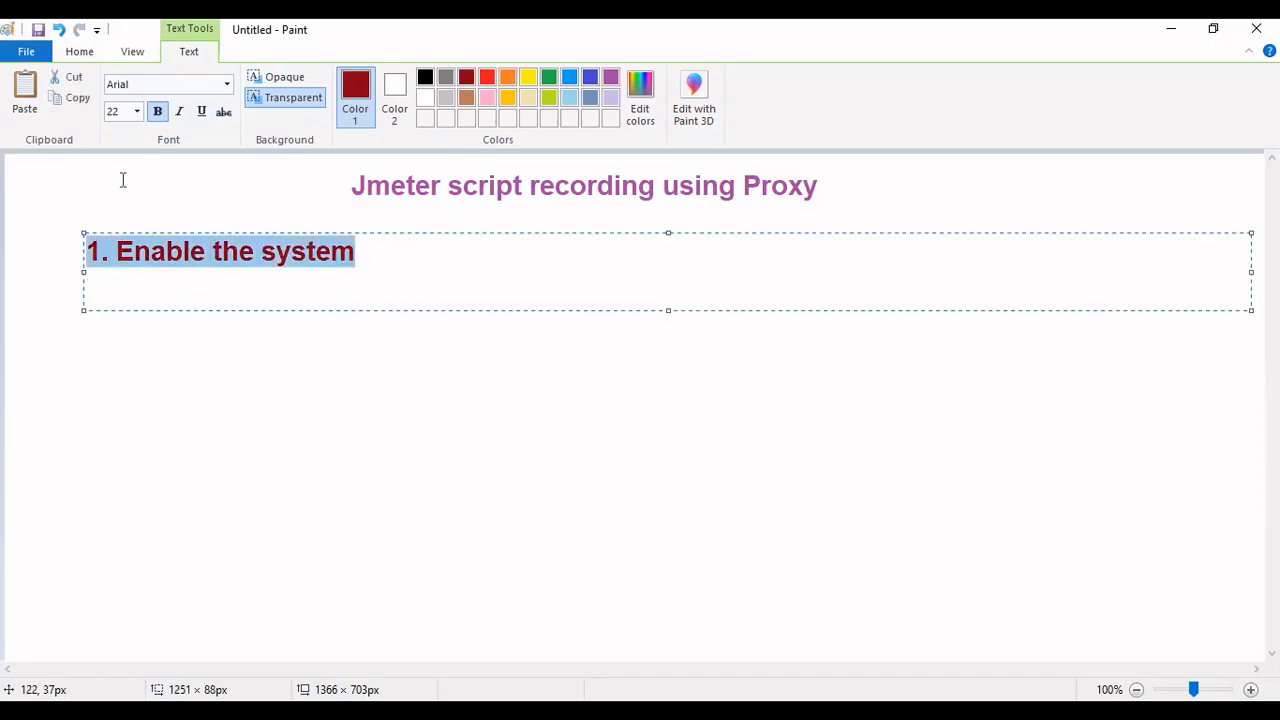
pyautogui.click(138, 112)
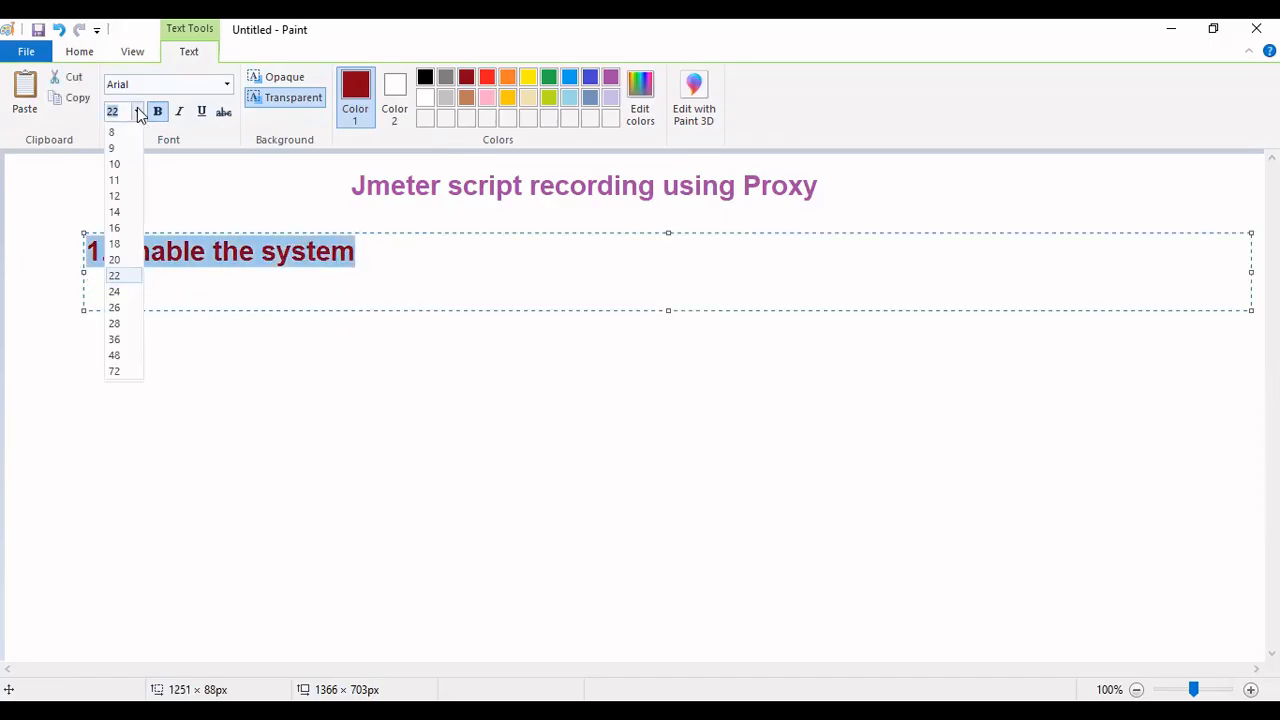
pyautogui.click(114, 260)
pyautogui.click(356, 251)
pyautogui.write('Proxy')
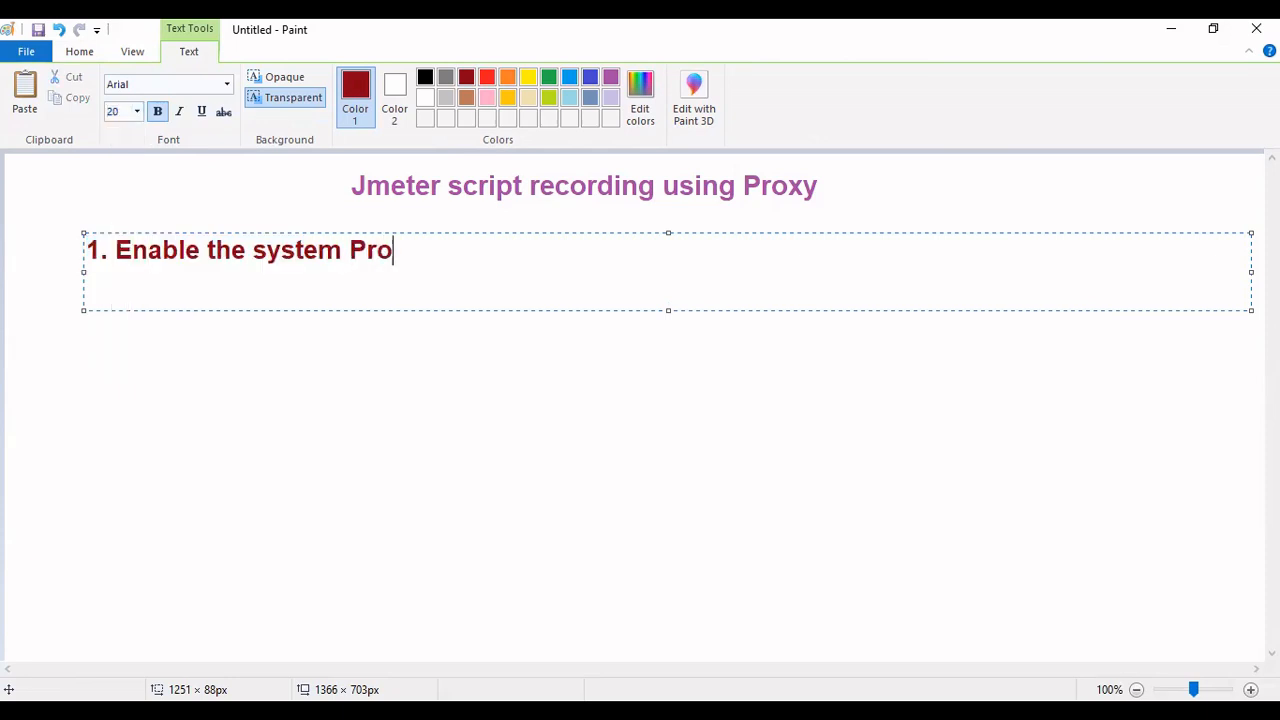
pyautogui.write(' in the system')
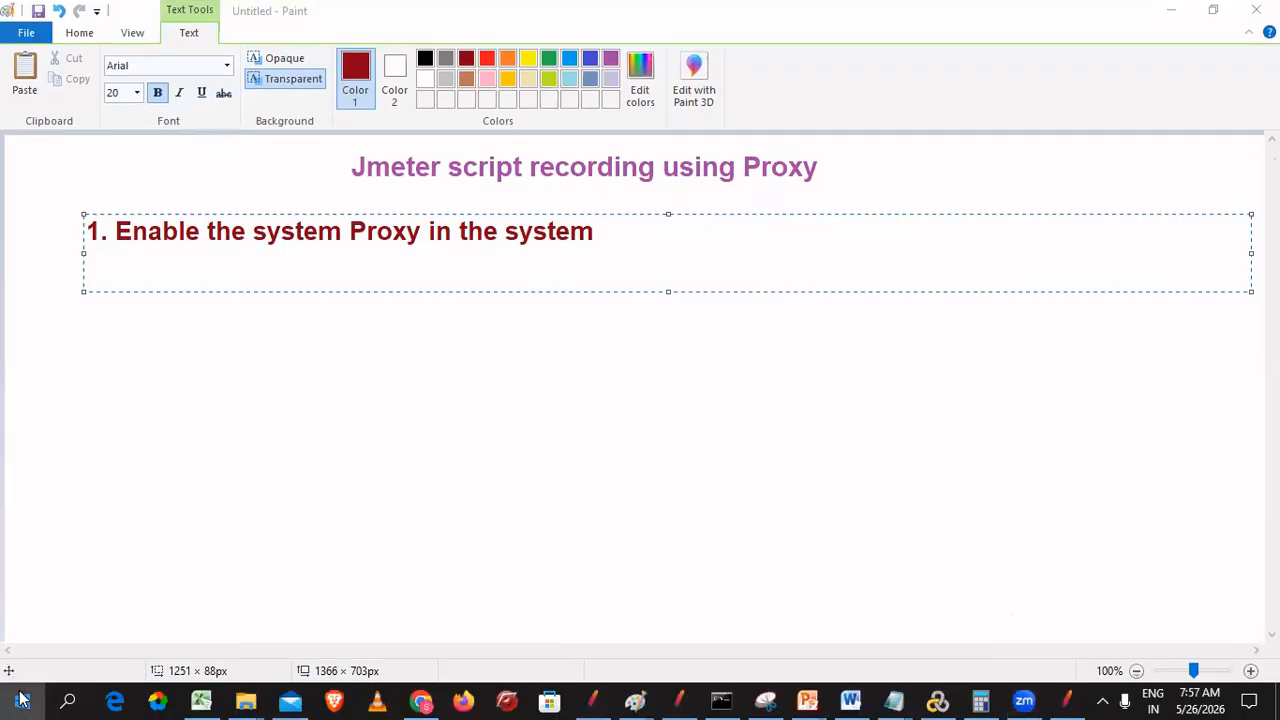
# - Search Windows for 'proxy' from the Start menu and open the Proxy settings page
pyautogui.click(22, 700)
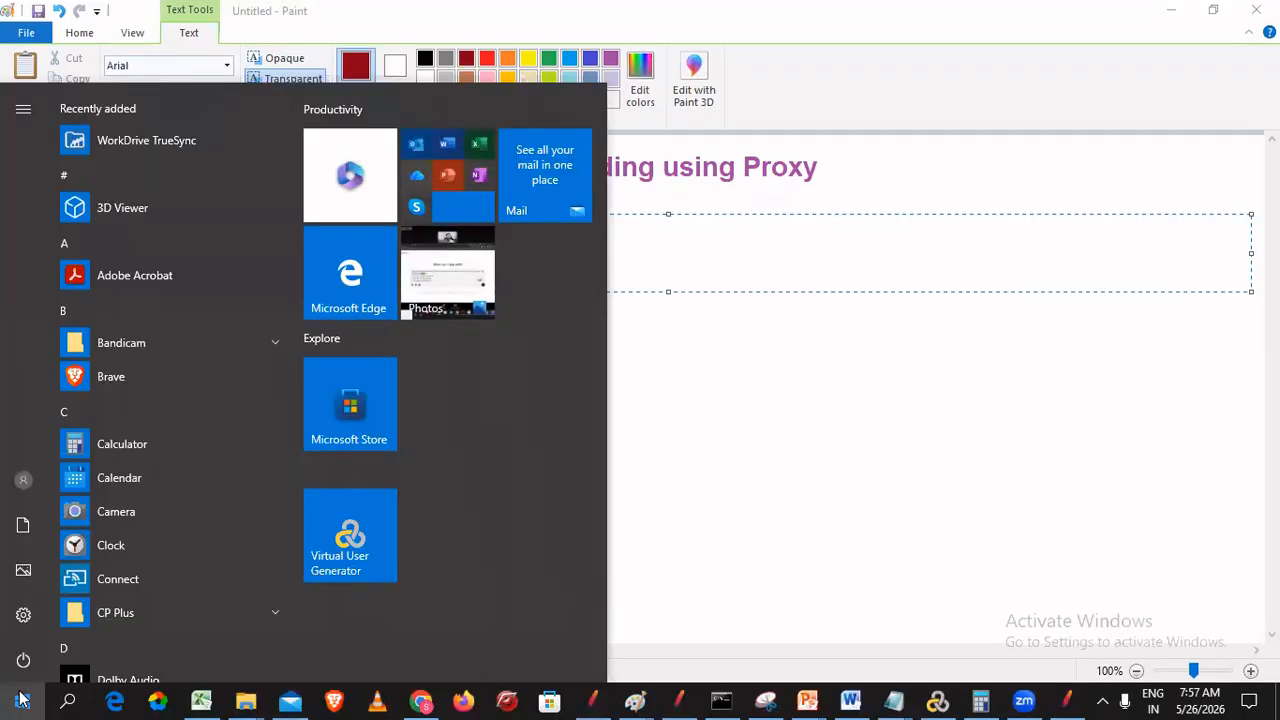
pyautogui.click(22, 700)
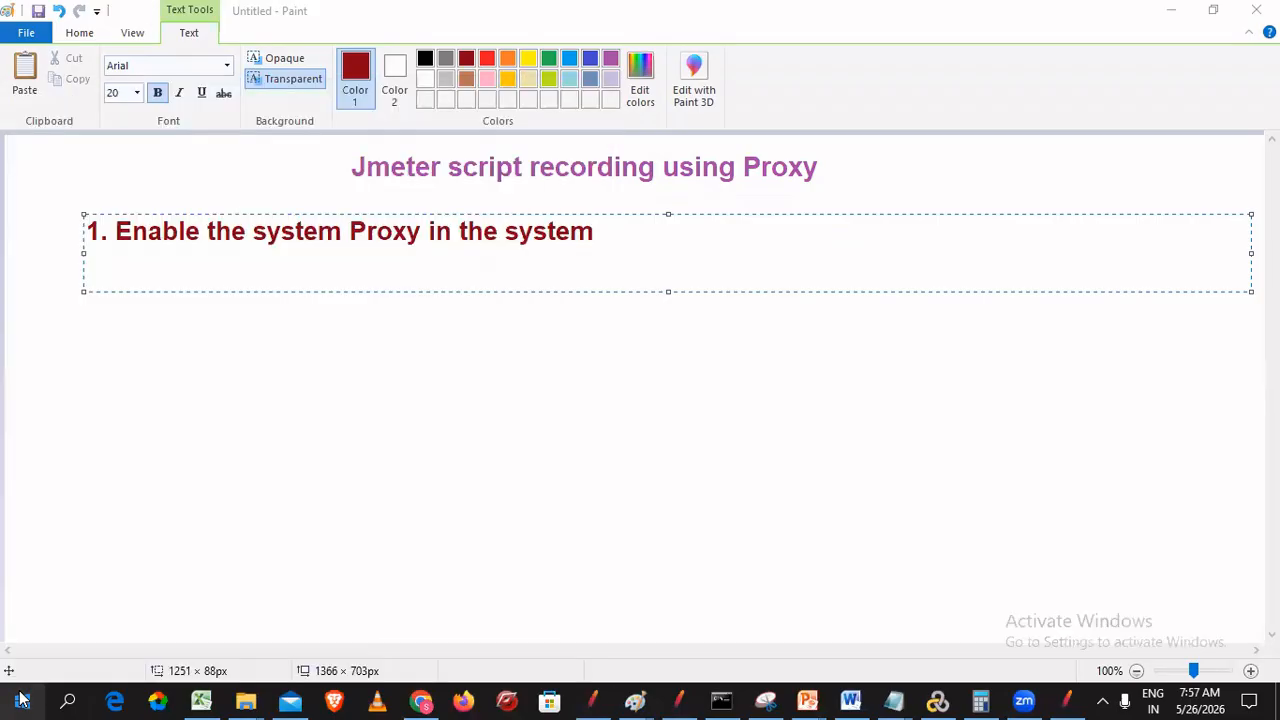
pyautogui.click(22, 700)
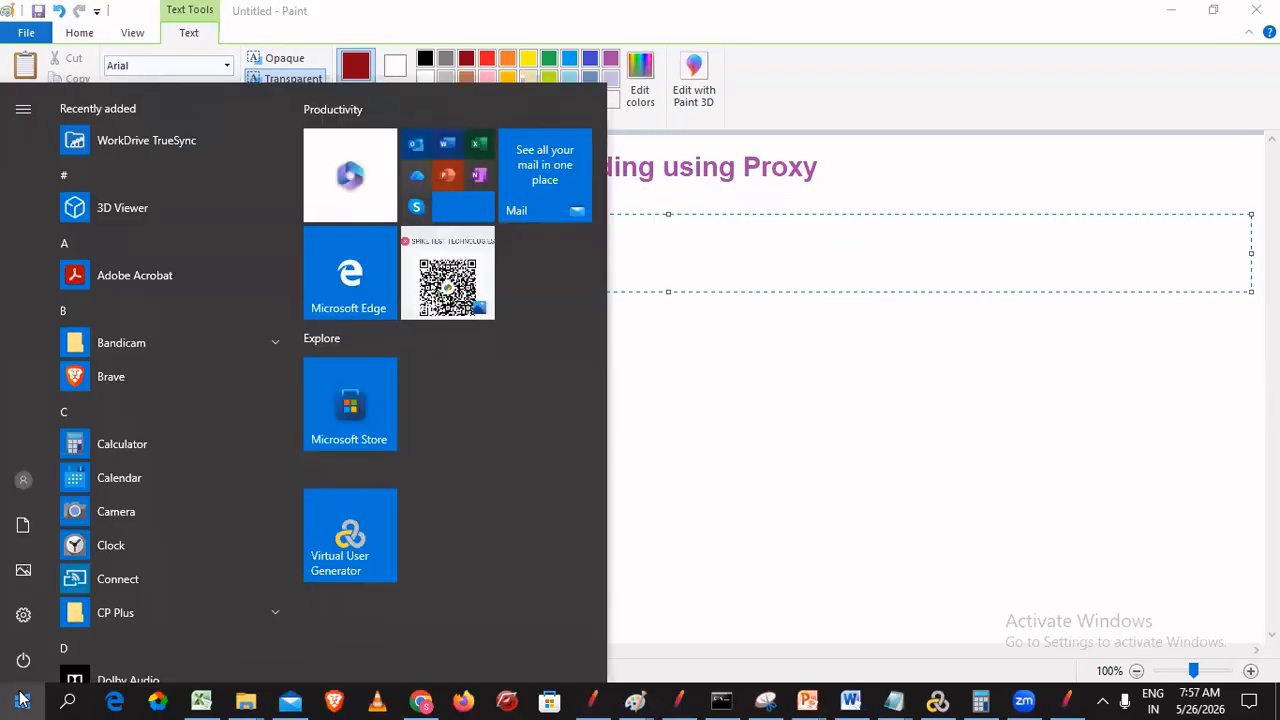
pyautogui.click(22, 700)
pyautogui.click(22, 700)
pyautogui.write('proxy')
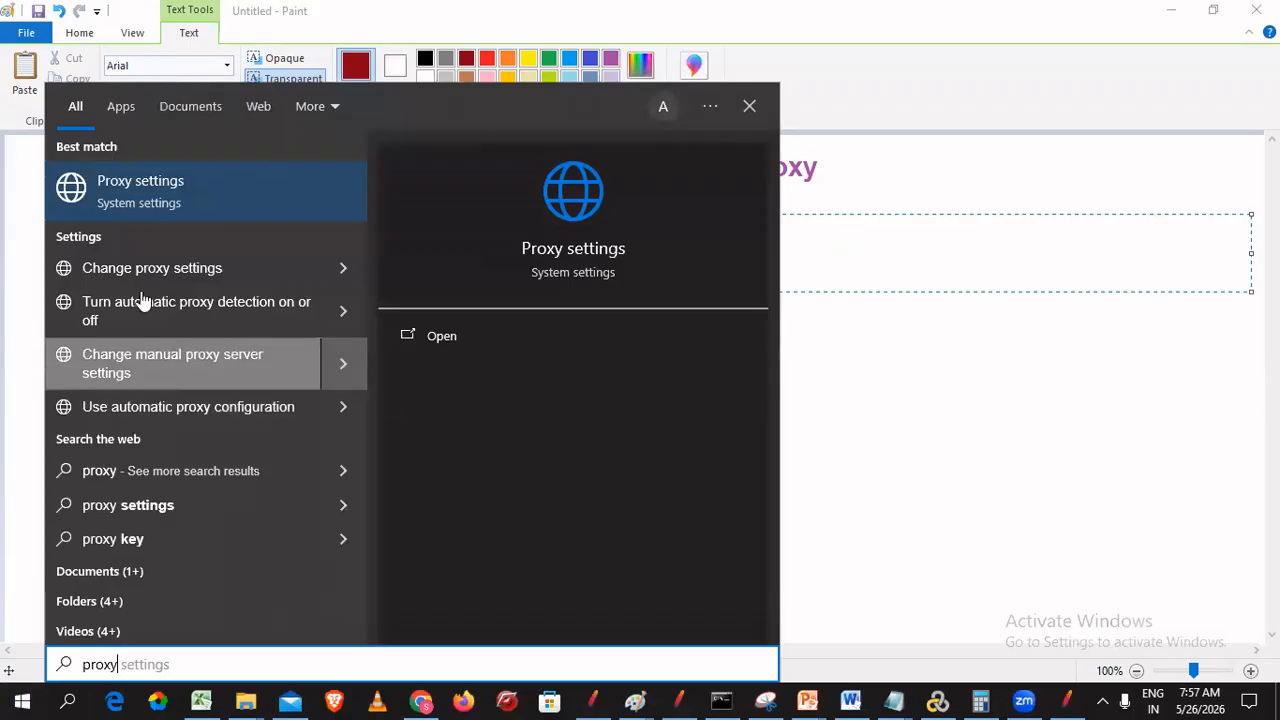
pyautogui.click(139, 186)
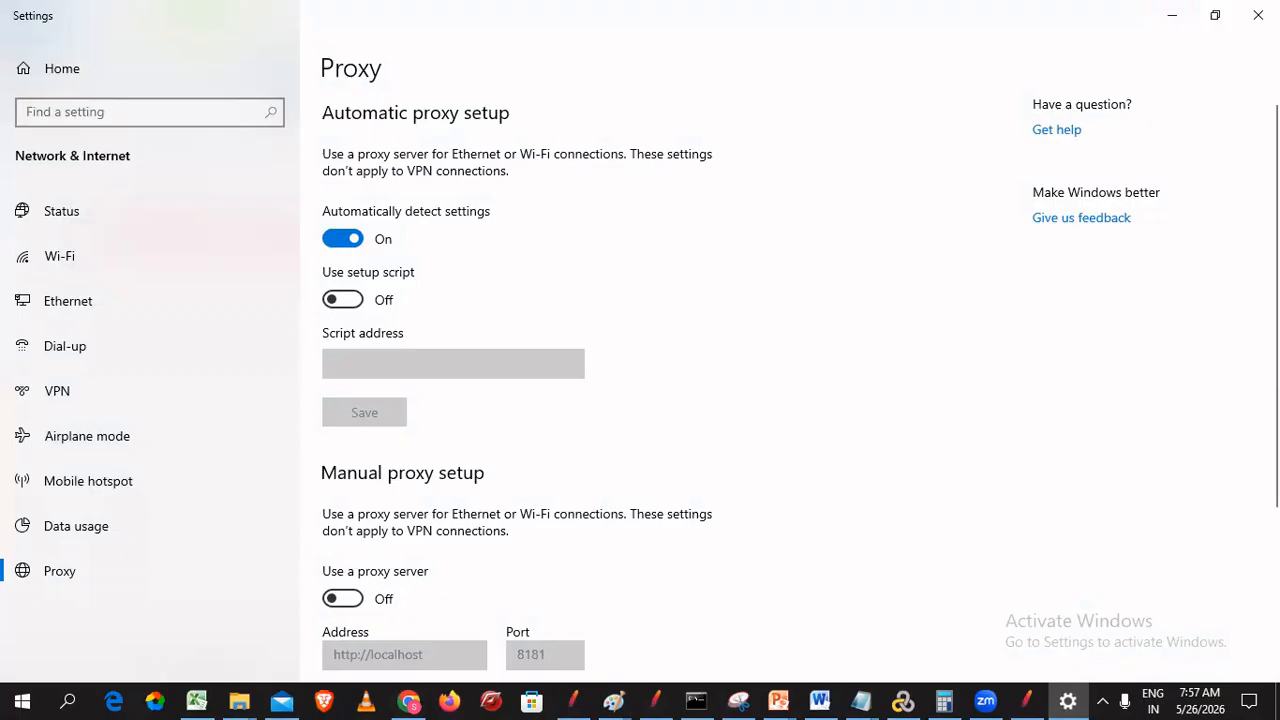
pyautogui.scroll(-3, 766, 528)
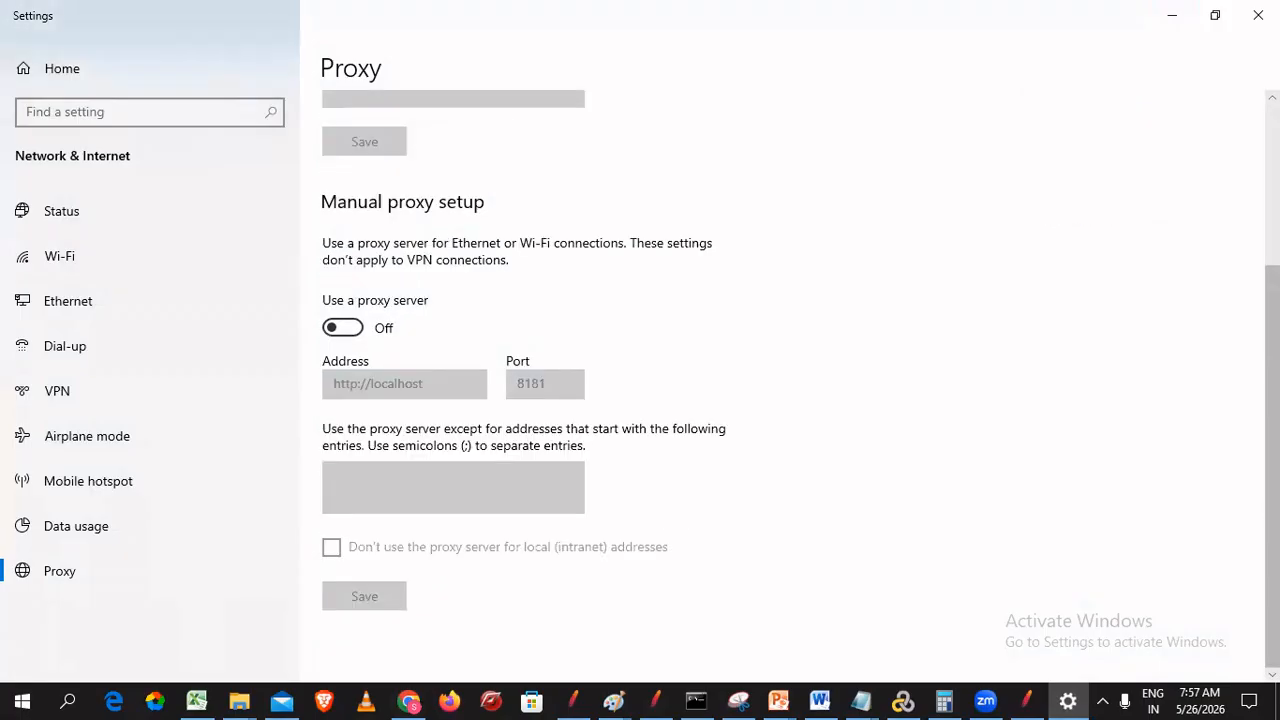
pyautogui.click(351, 331)
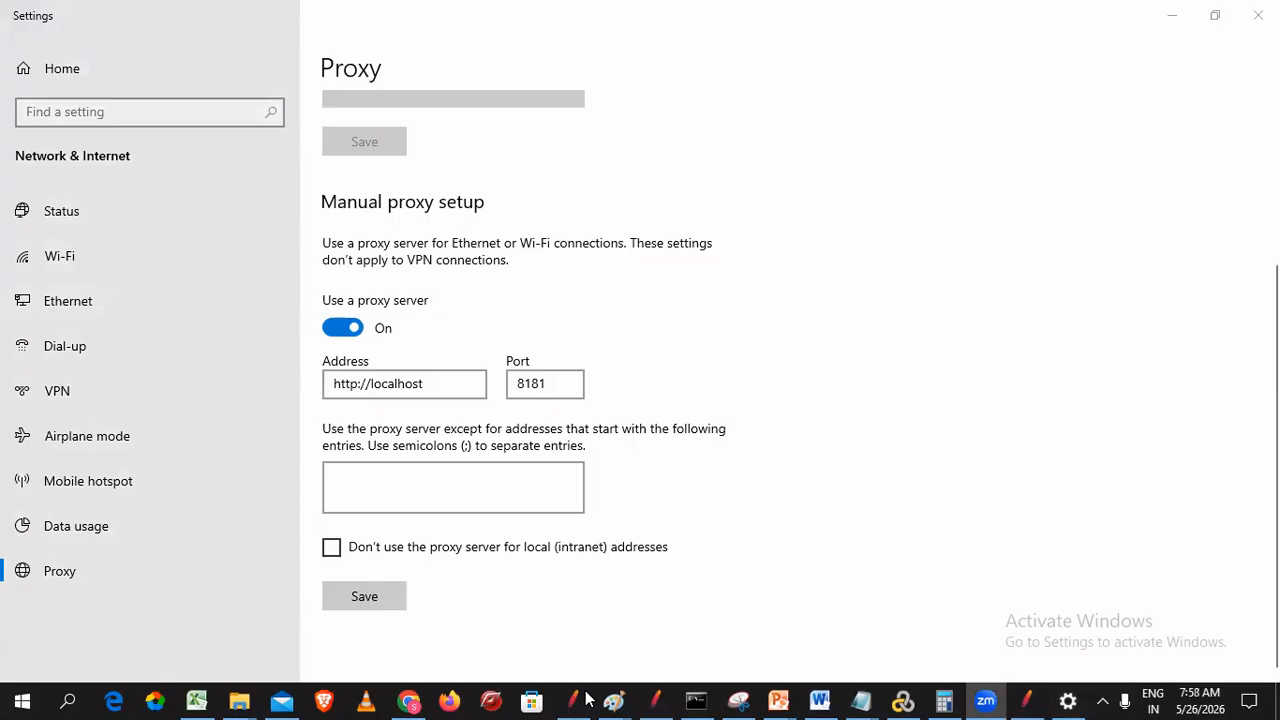
pyautogui.click(100, 590)
pyautogui.click(420, 383)
pyautogui.click(549, 386)
pyautogui.click(385, 389)
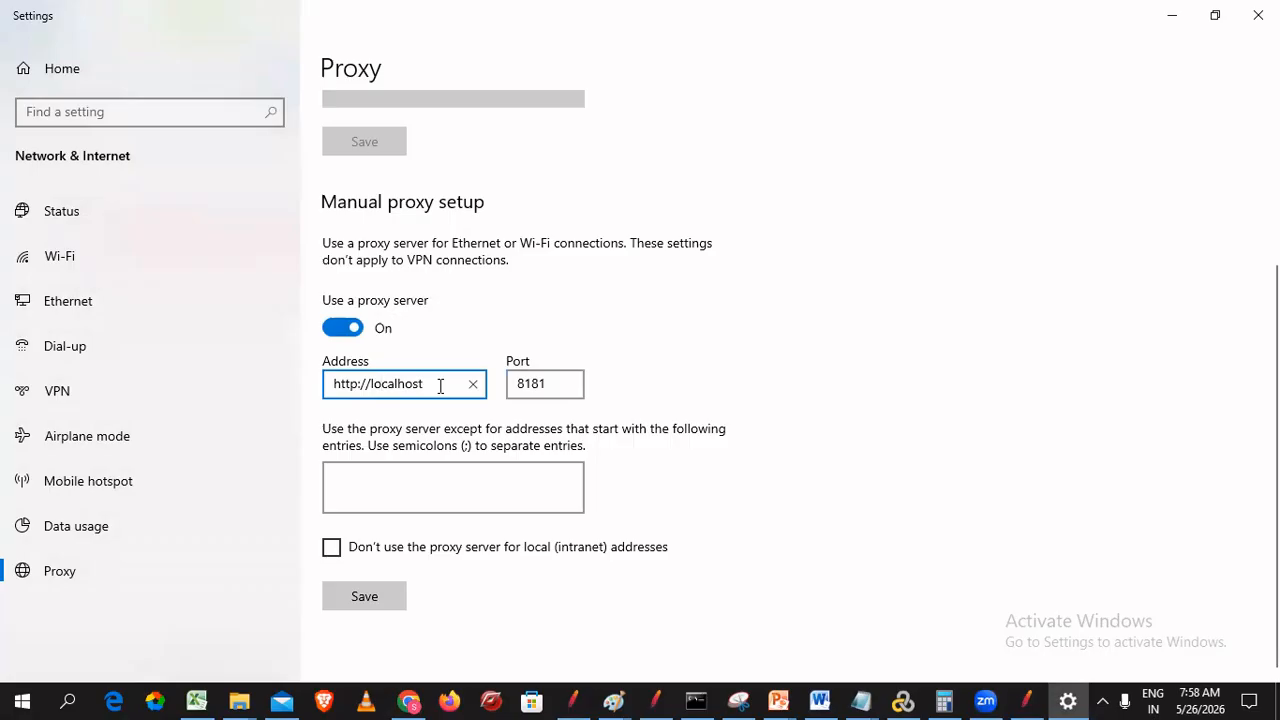
pyautogui.click(565, 387)
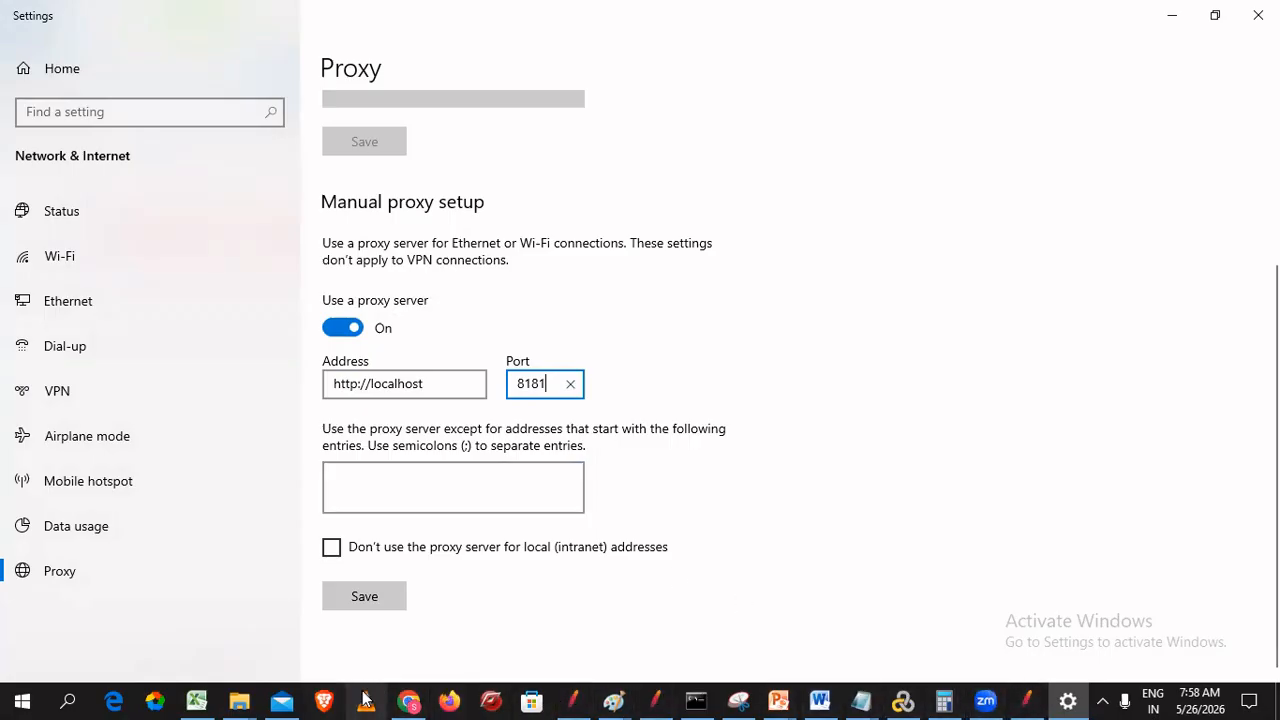
pyautogui.click(747, 699)
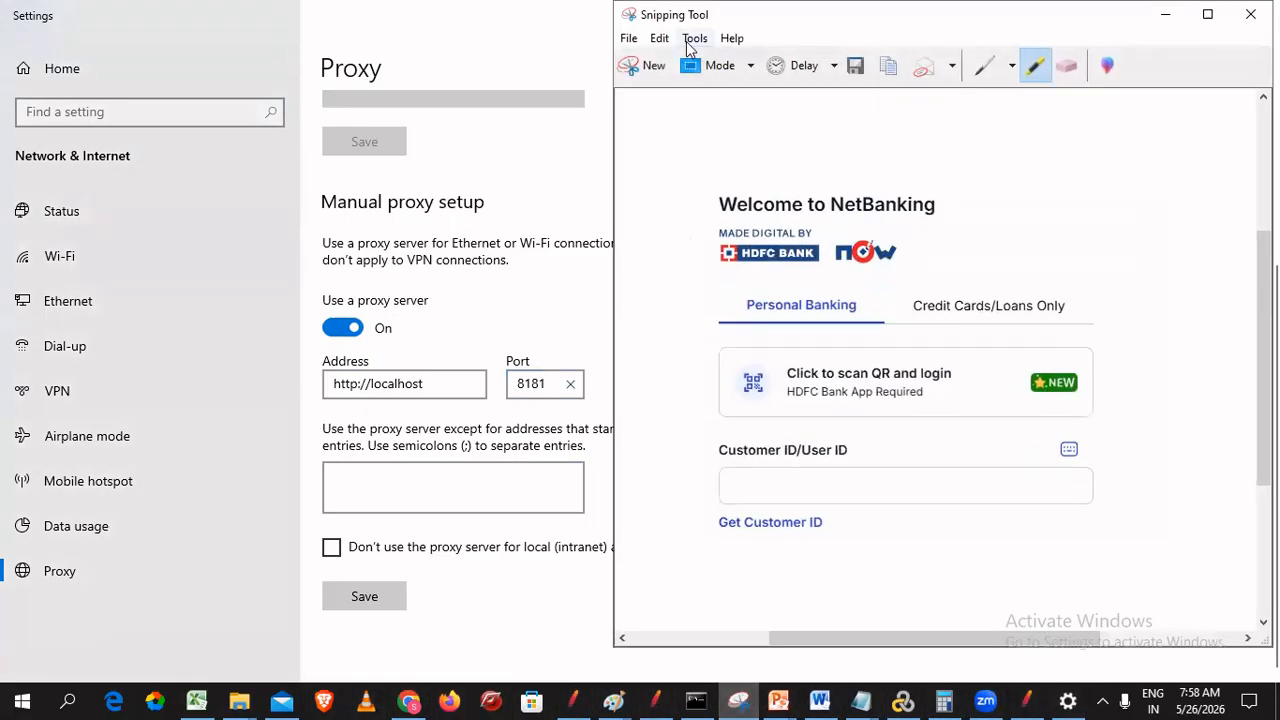
# - Snip the manual proxy settings area and copy the snip to the clipboard
pyautogui.click(645, 72)
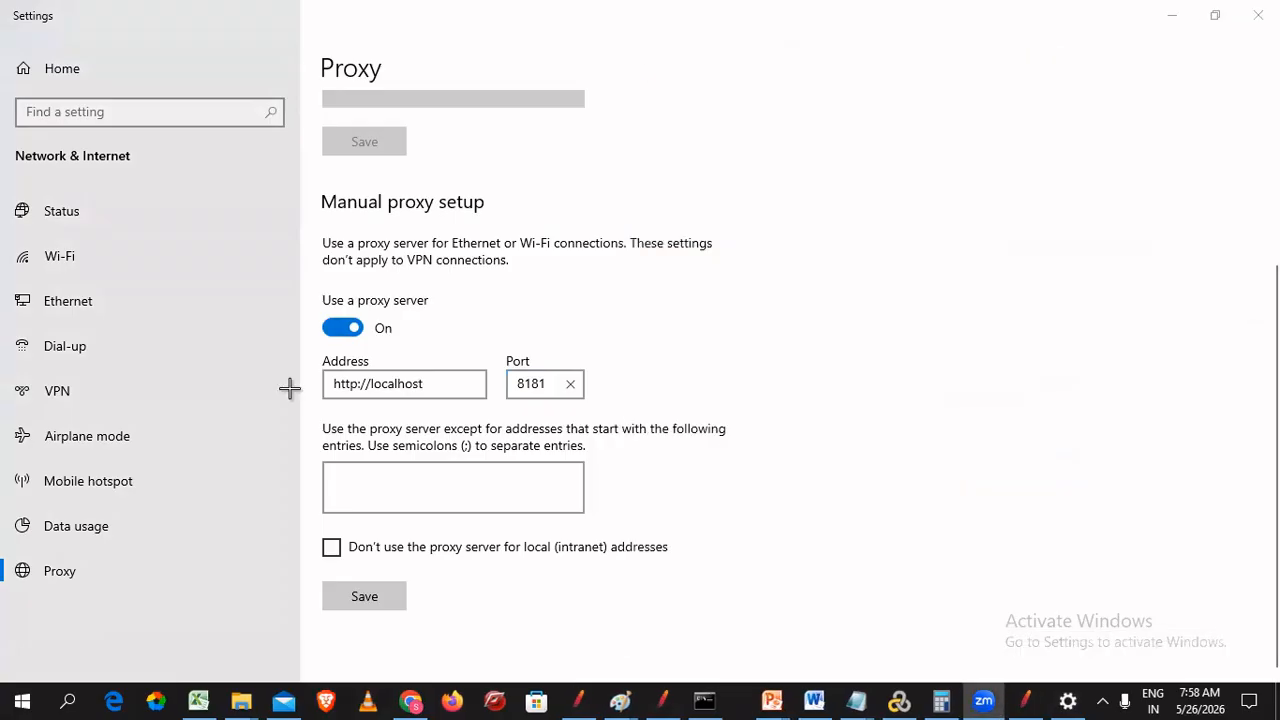
pyautogui.moveTo(311, 279); pyautogui.dragTo(790, 625)
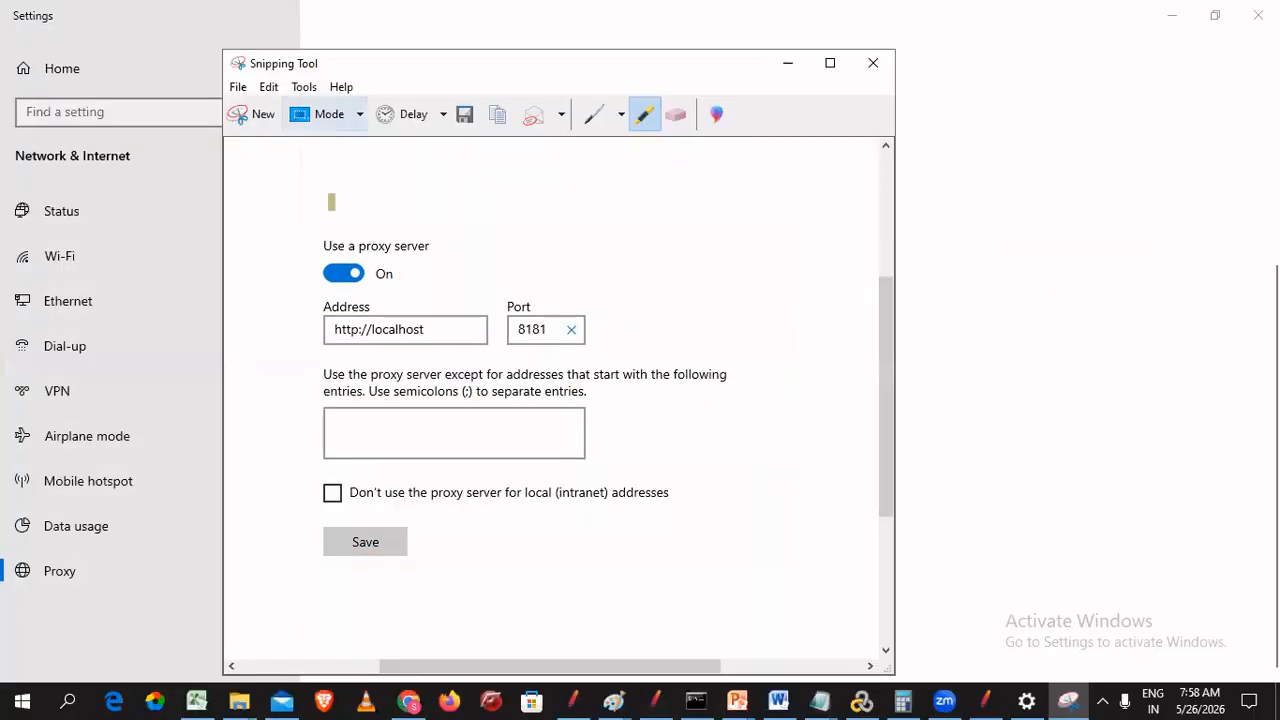
pyautogui.click(268, 87)
pyautogui.click(273, 119)
pyautogui.click(788, 63)
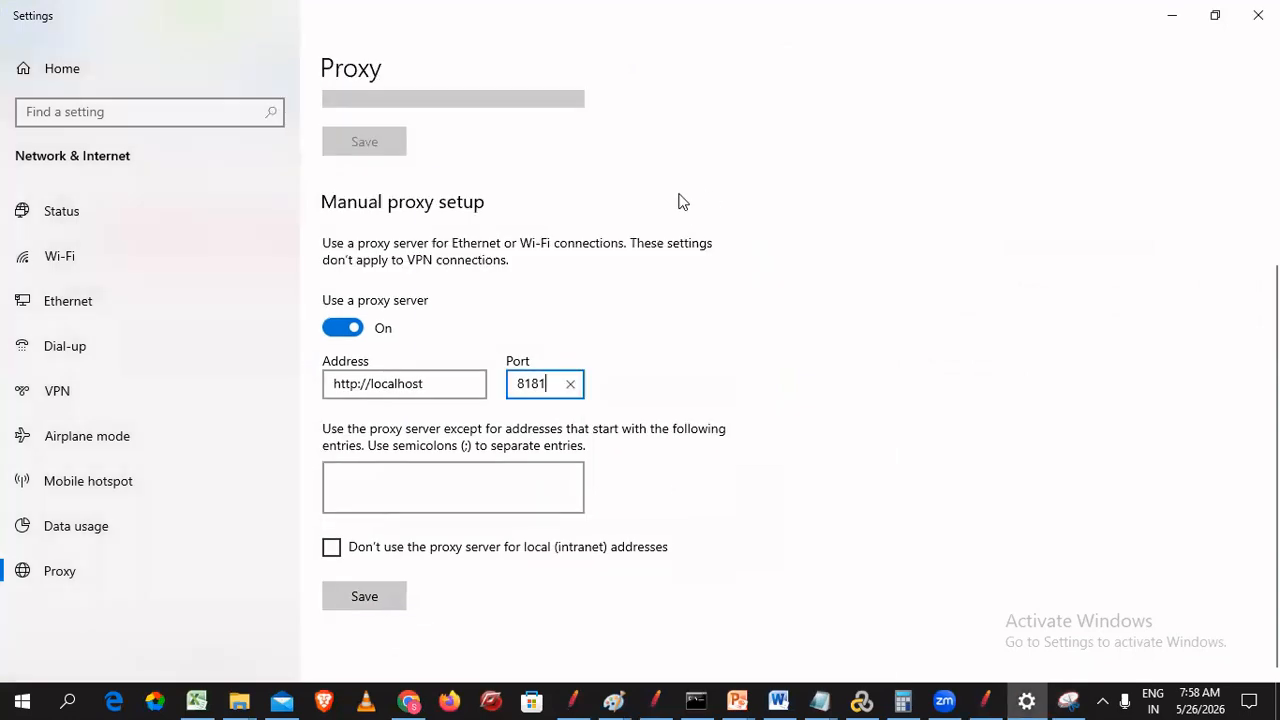
pyautogui.click(403, 694)
# - Paste the proxy settings snip into the PT Classes Batch 7_30AM chat and send it
pyautogui.click(44, 12)
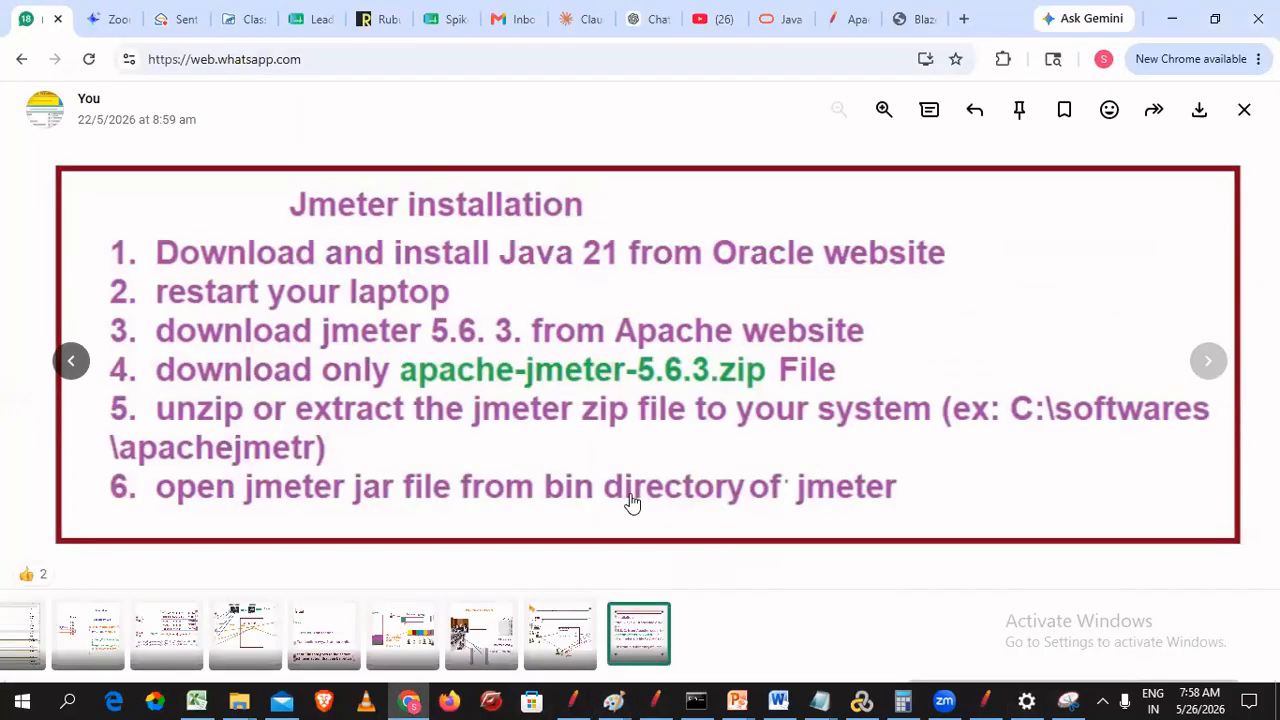
pyautogui.click(1245, 112)
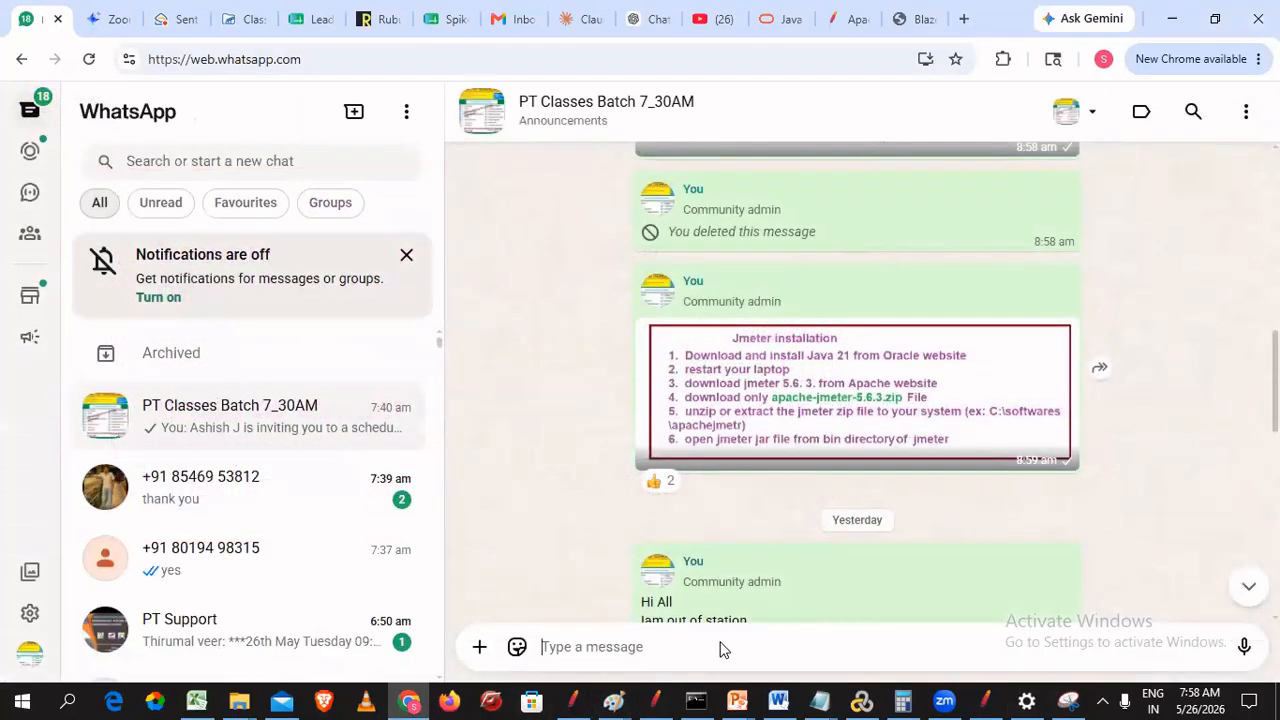
pyautogui.hotkey('ctrl', 'v')
pyautogui.press('Return')
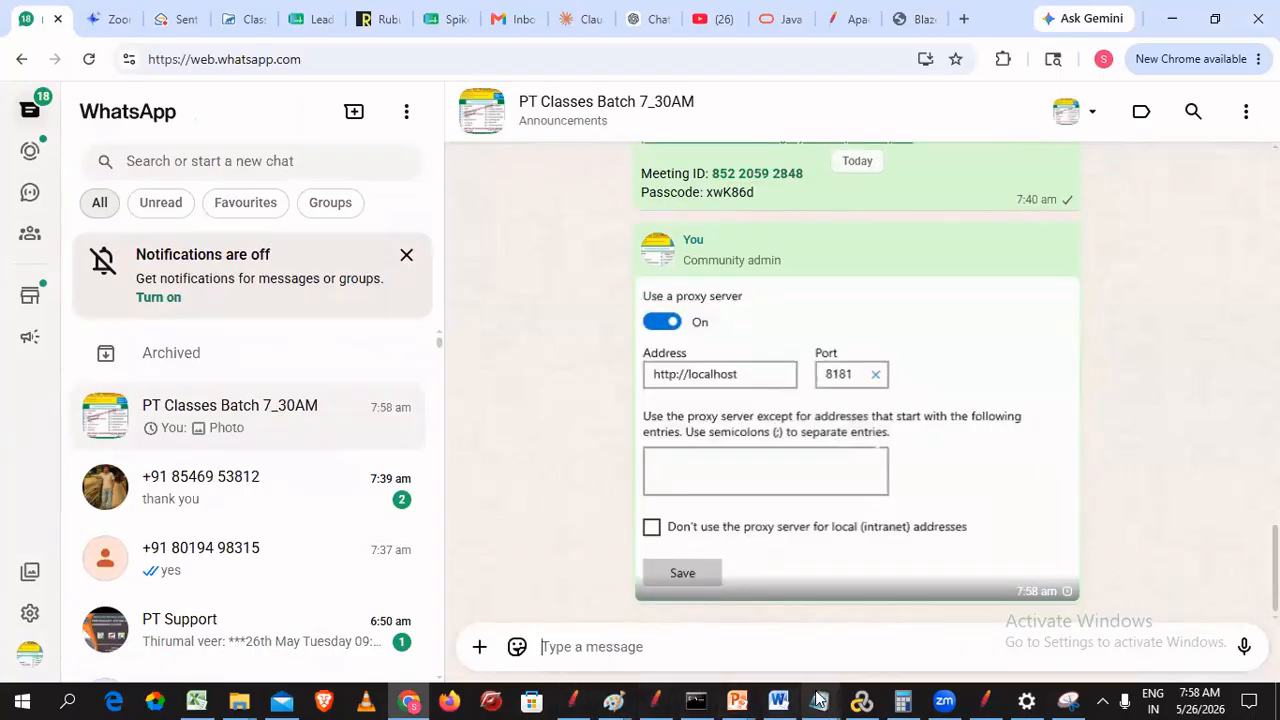
pyautogui.moveTo(621, 698)
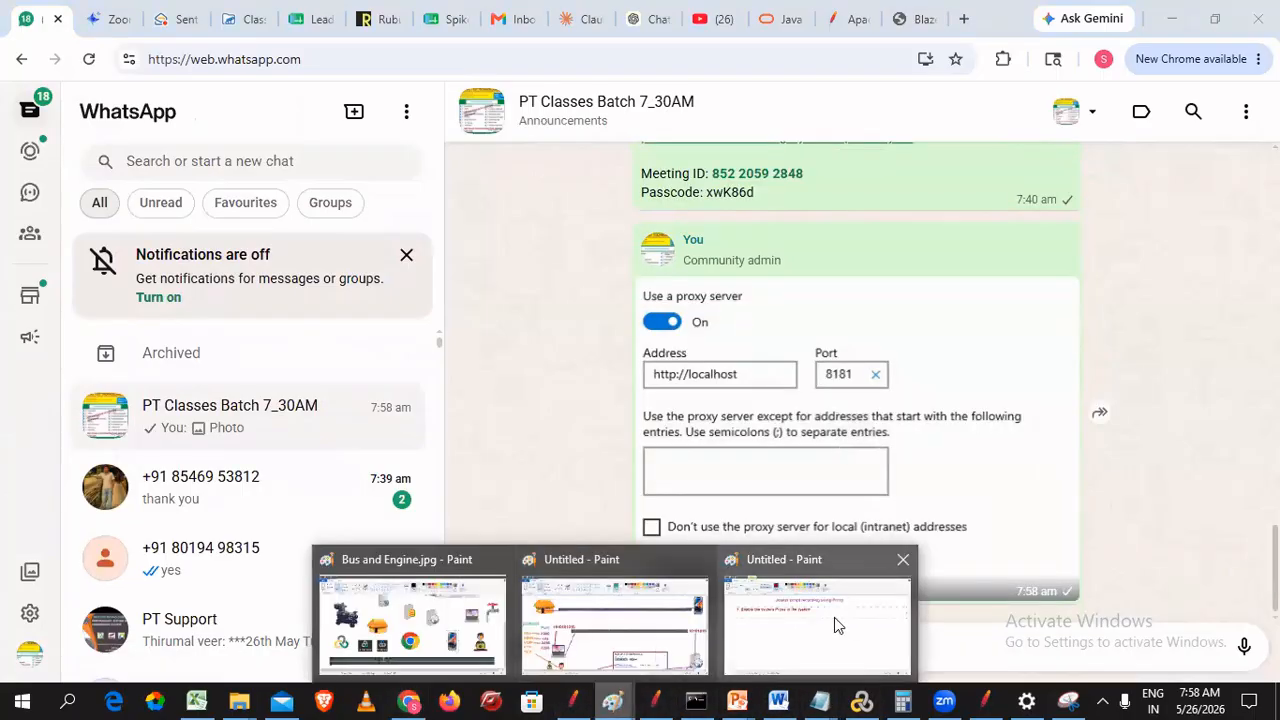
pyautogui.click(830, 620)
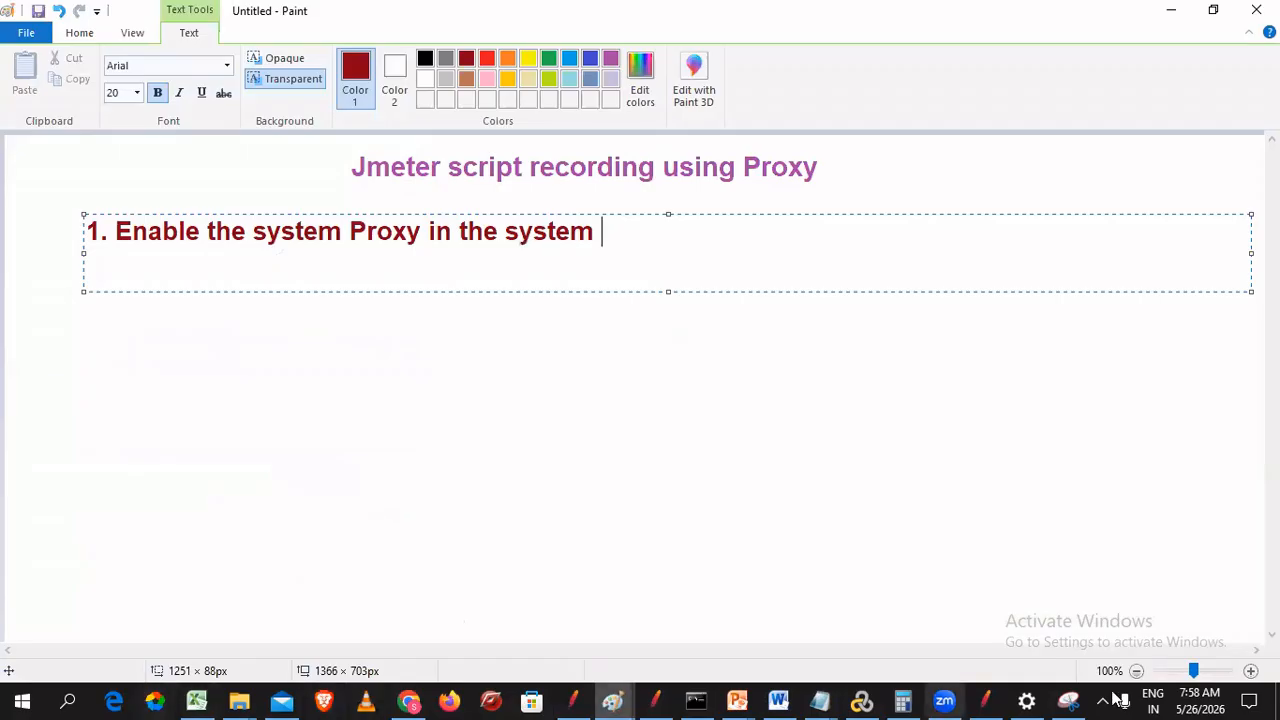
pyautogui.click(1027, 700)
pyautogui.click(1027, 700)
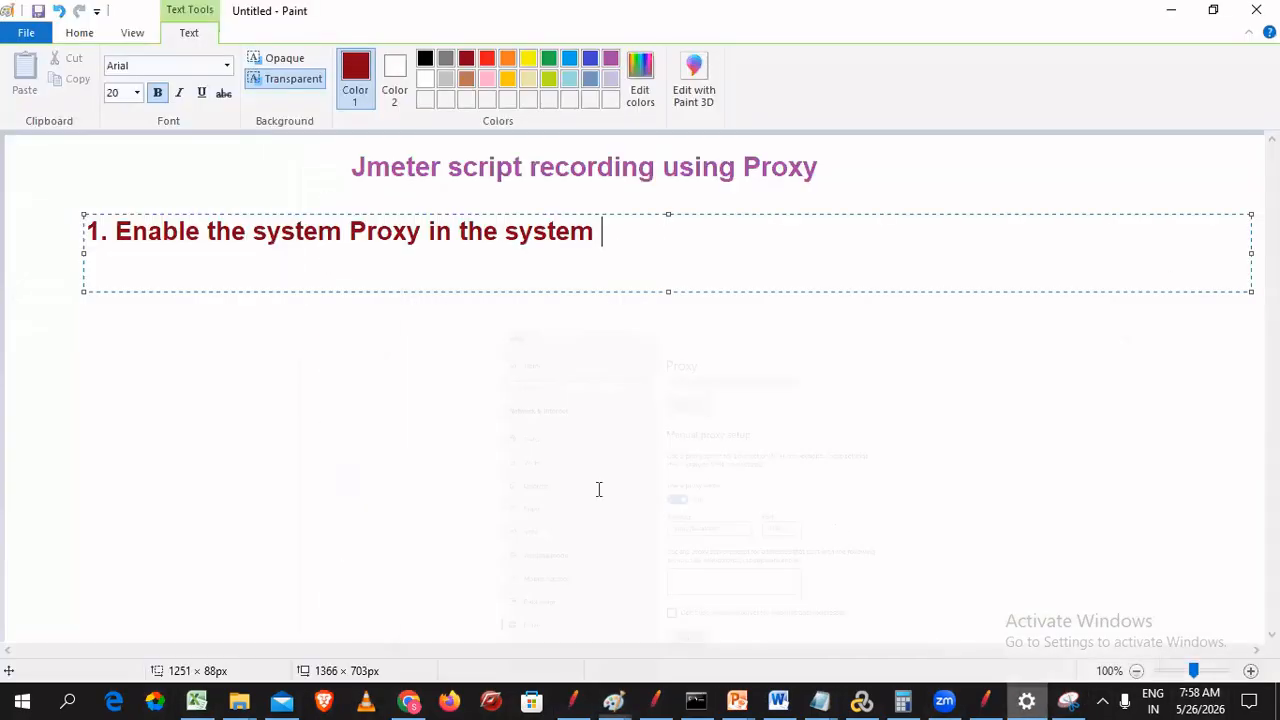
pyautogui.press('Return')
pyautogui.write('2. Enter ')
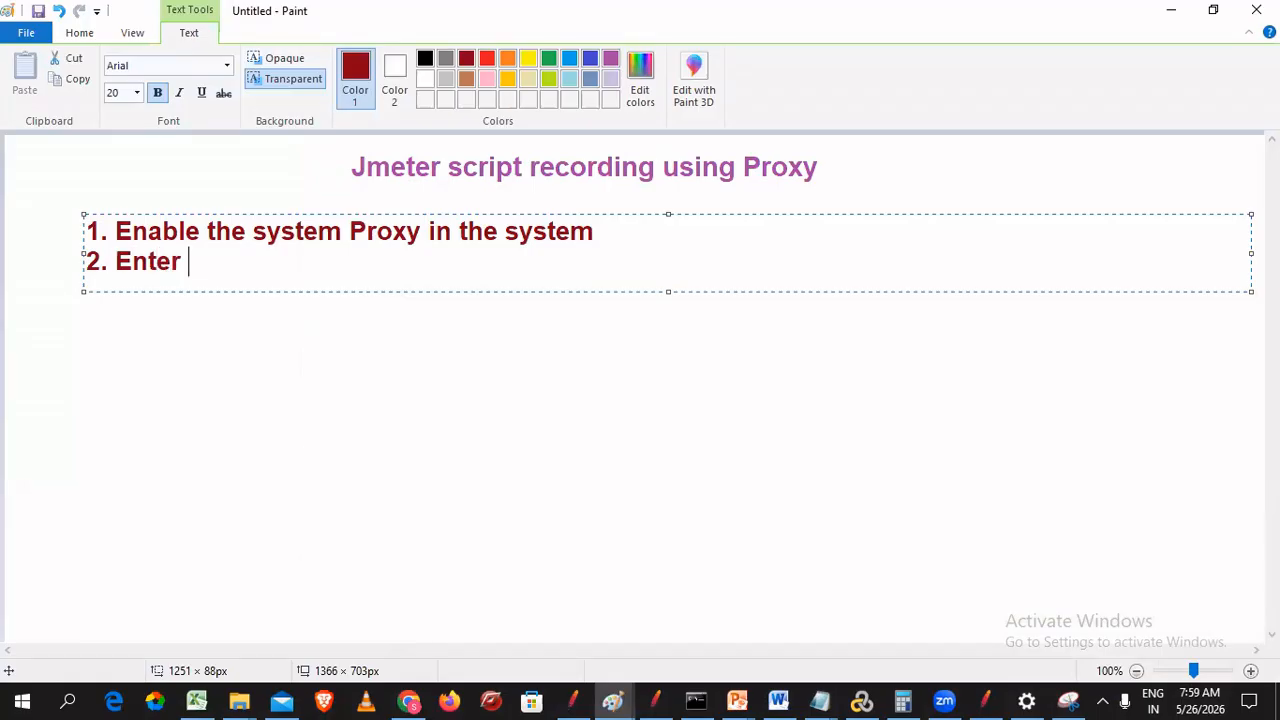
pyautogui.write('address as ')
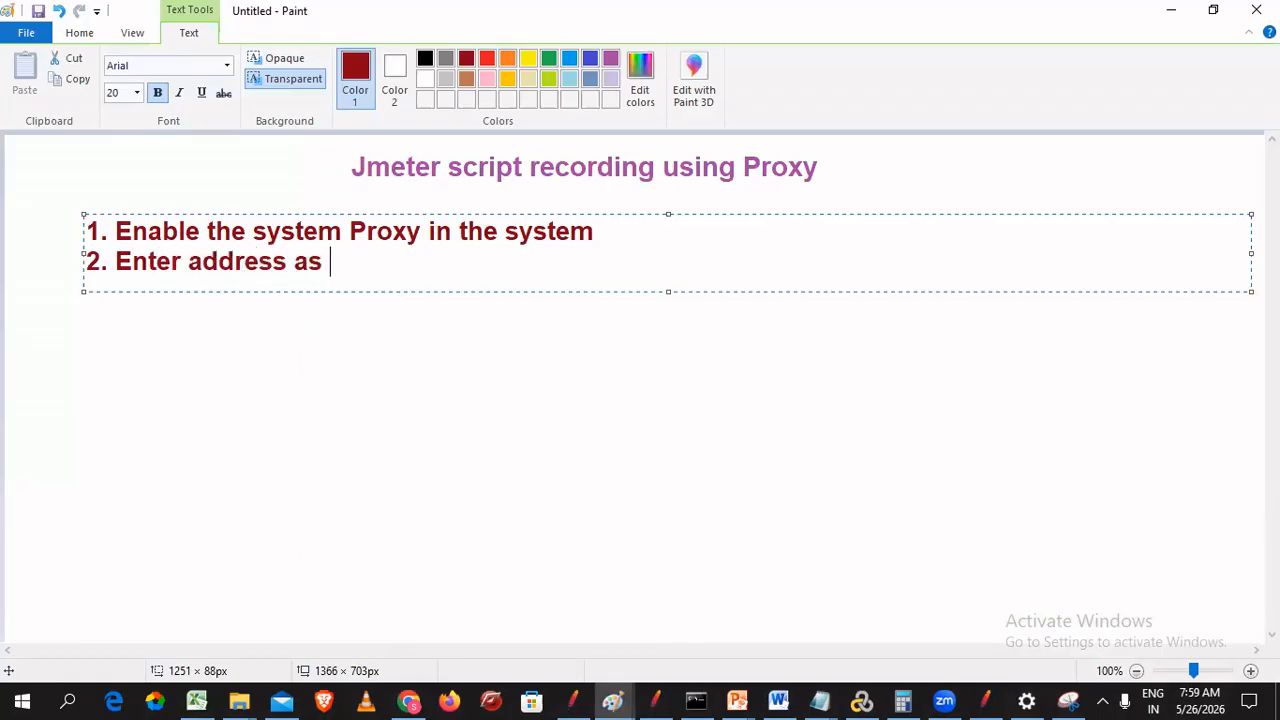
pyautogui.write('http')
pyautogui.write(':')
pyautogui.write('//localh')
pyautogui.write('ost and prot')
pyautogui.write(' n')
pyautogui.press('BackSpace')
pyautogui.press('BackSpace')
pyautogui.press('BackSpace')
pyautogui.press('BackSpace')
pyautogui.press('BackSpace')
pyautogui.write('or')
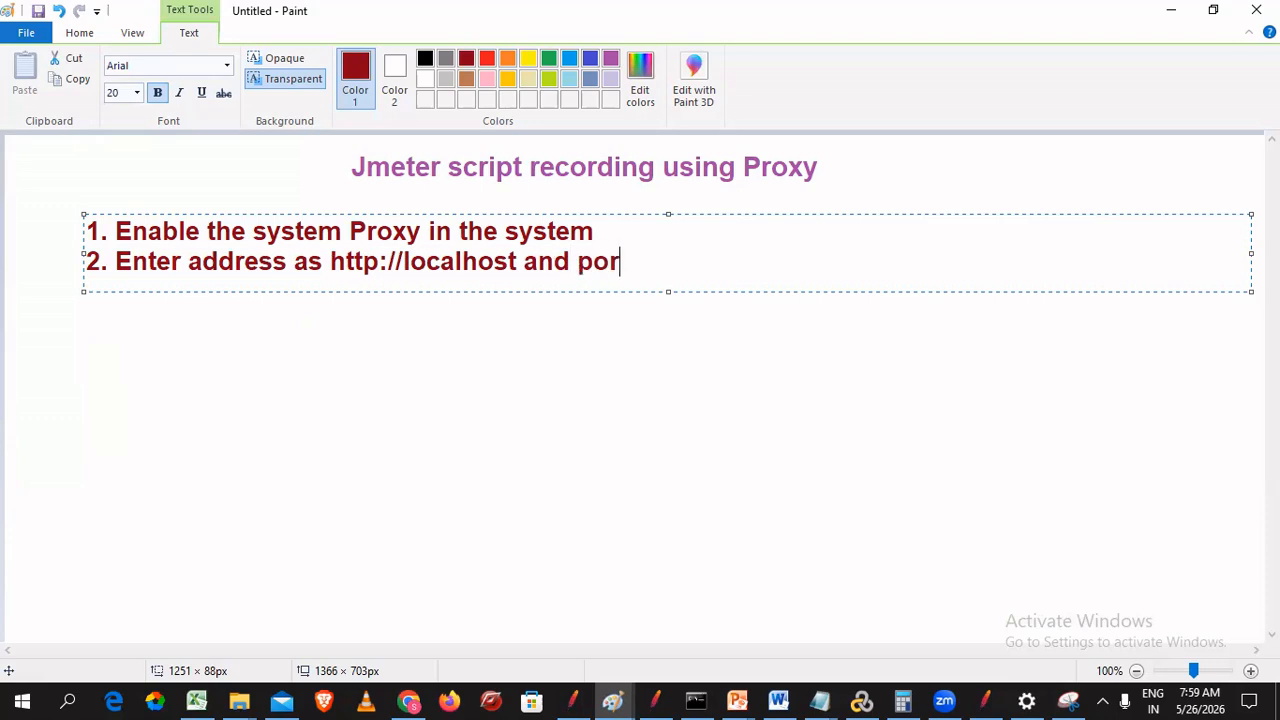
pyautogui.write('t num EXK')
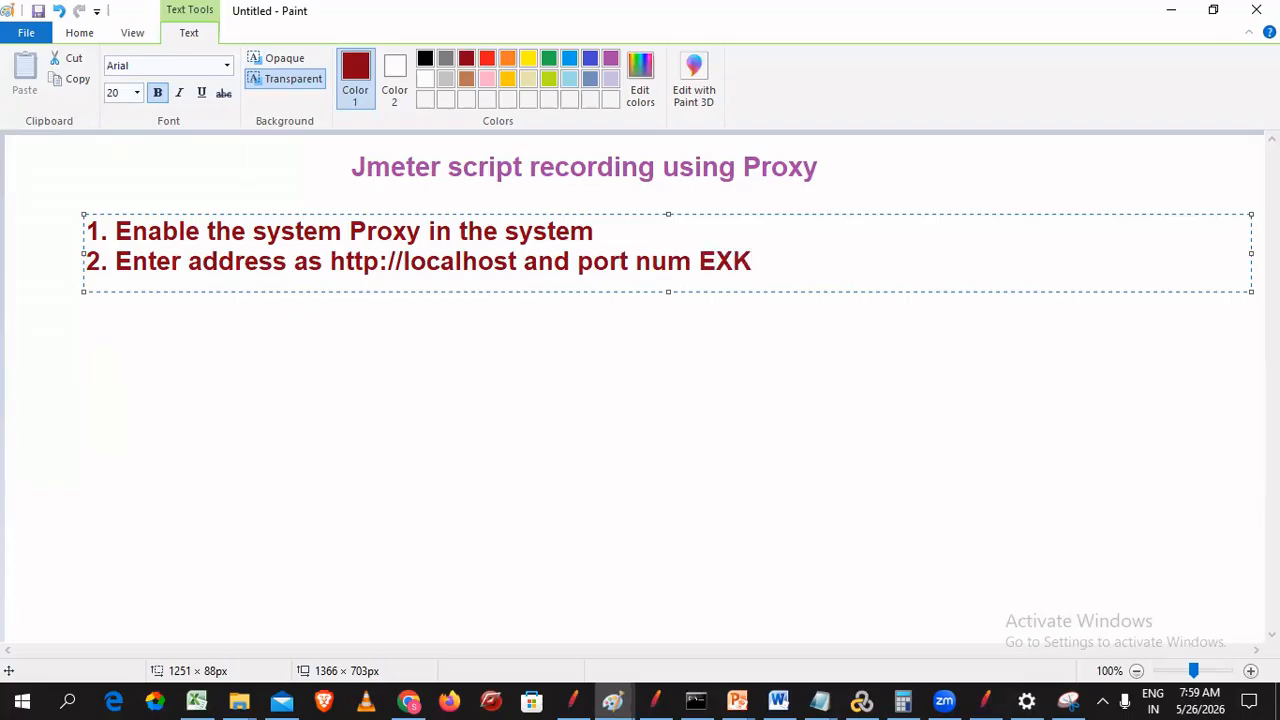
pyautogui.press('BackSpace')
pyautogui.write(': ')
pyautogui.write('811')
pyautogui.write('8181')
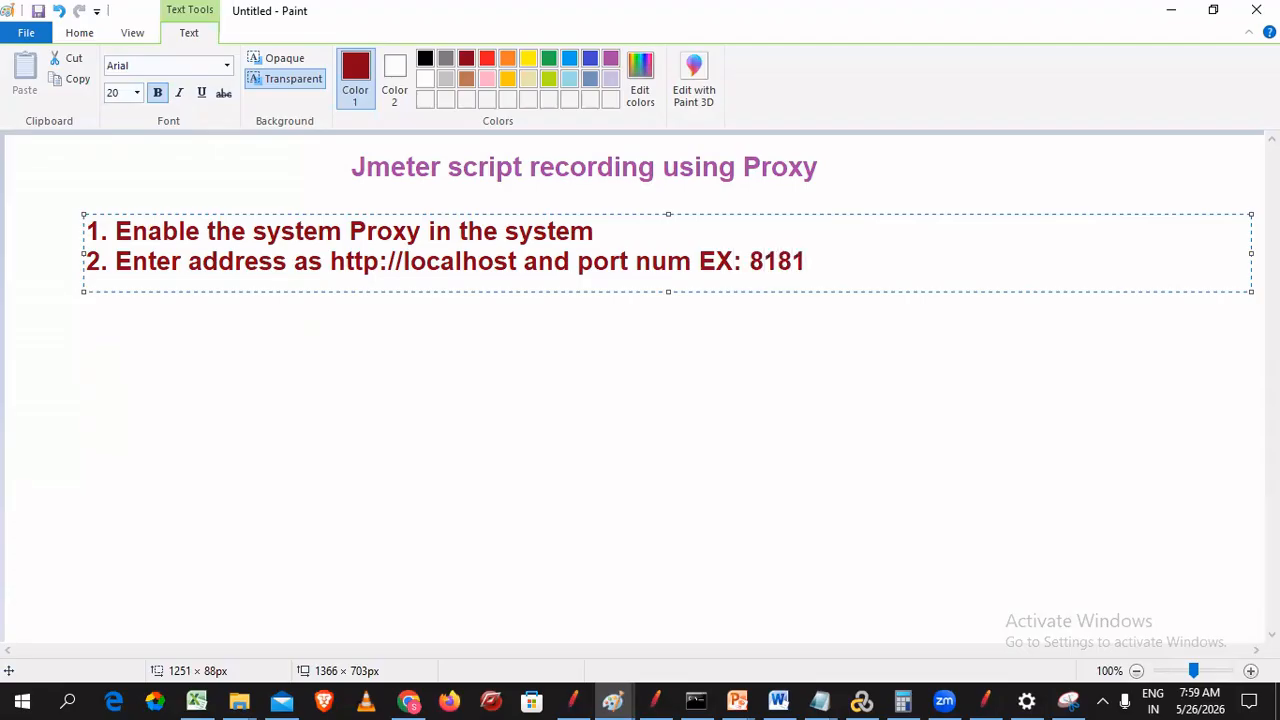
pyautogui.moveTo(749, 260); pyautogui.dragTo(818, 258)
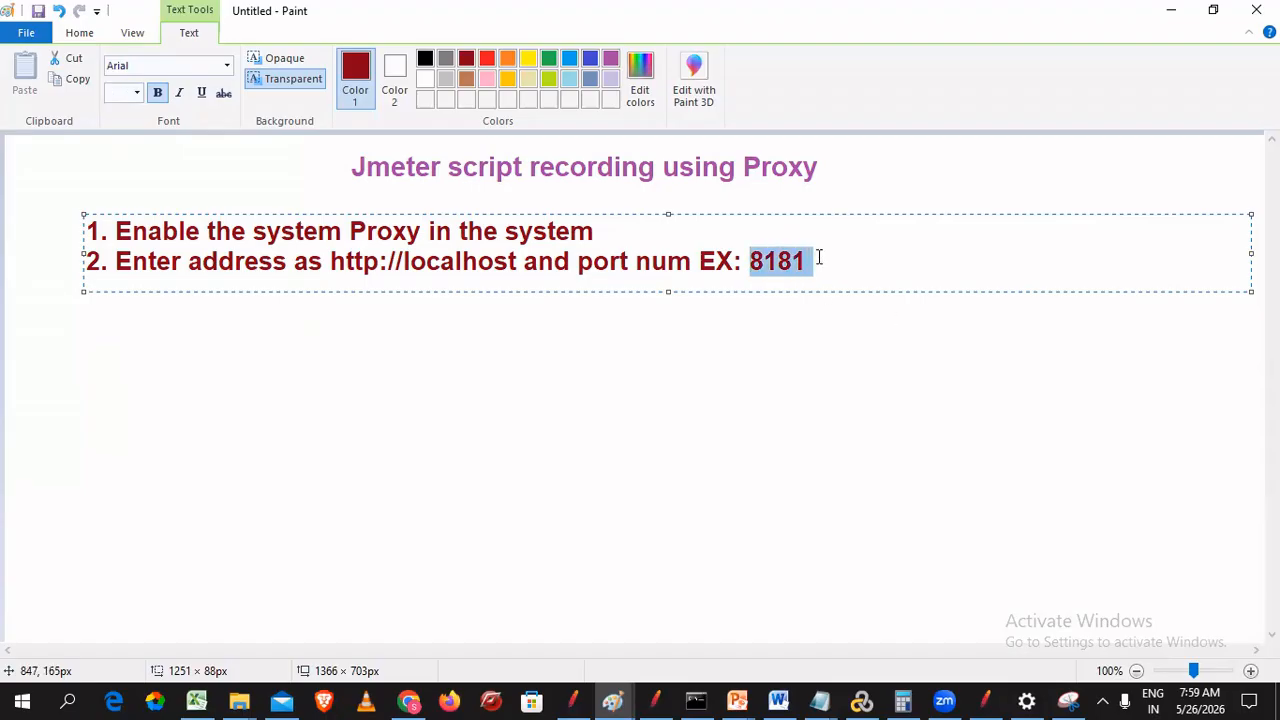
pyautogui.click(612, 58)
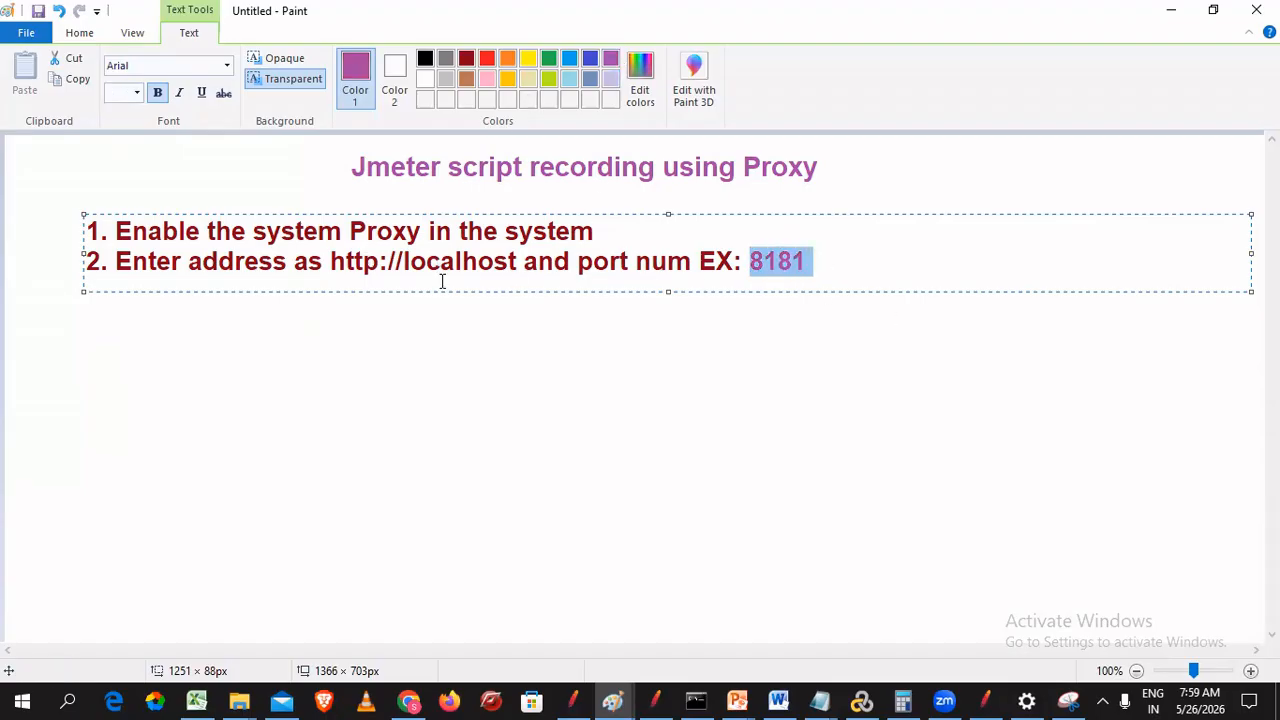
pyautogui.moveTo(516, 262); pyautogui.dragTo(325, 257)
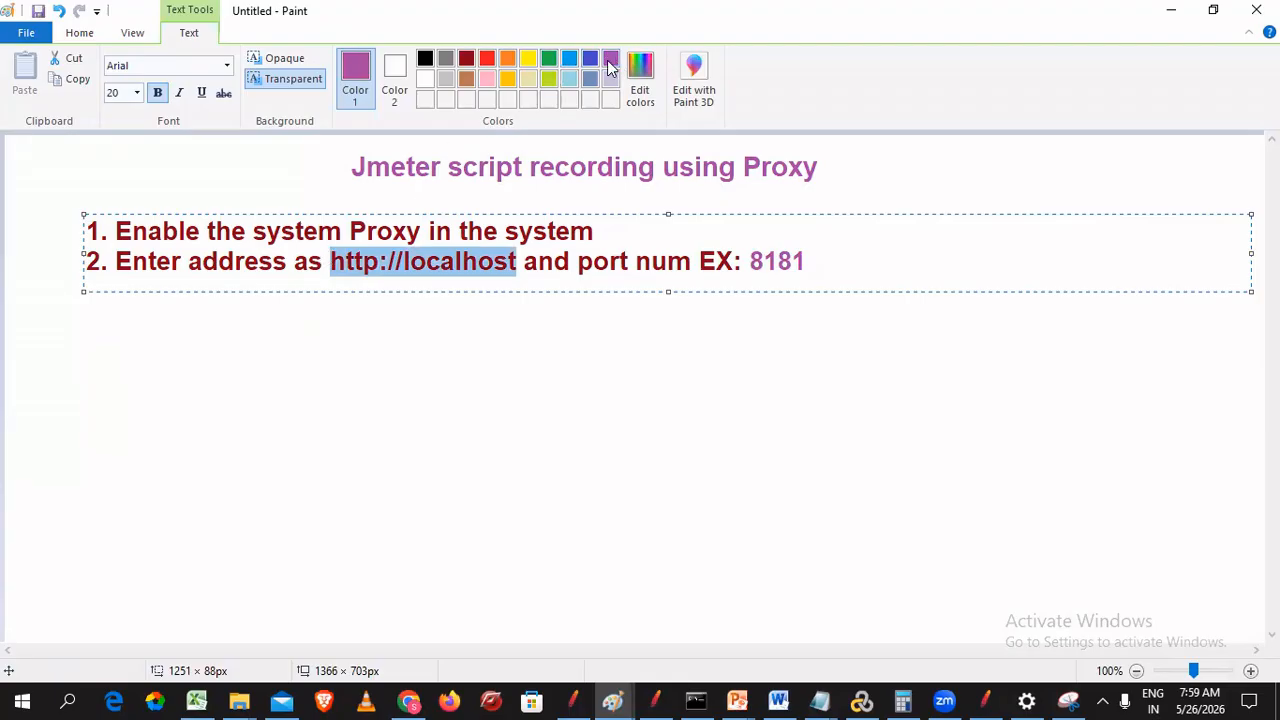
pyautogui.click(378, 262)
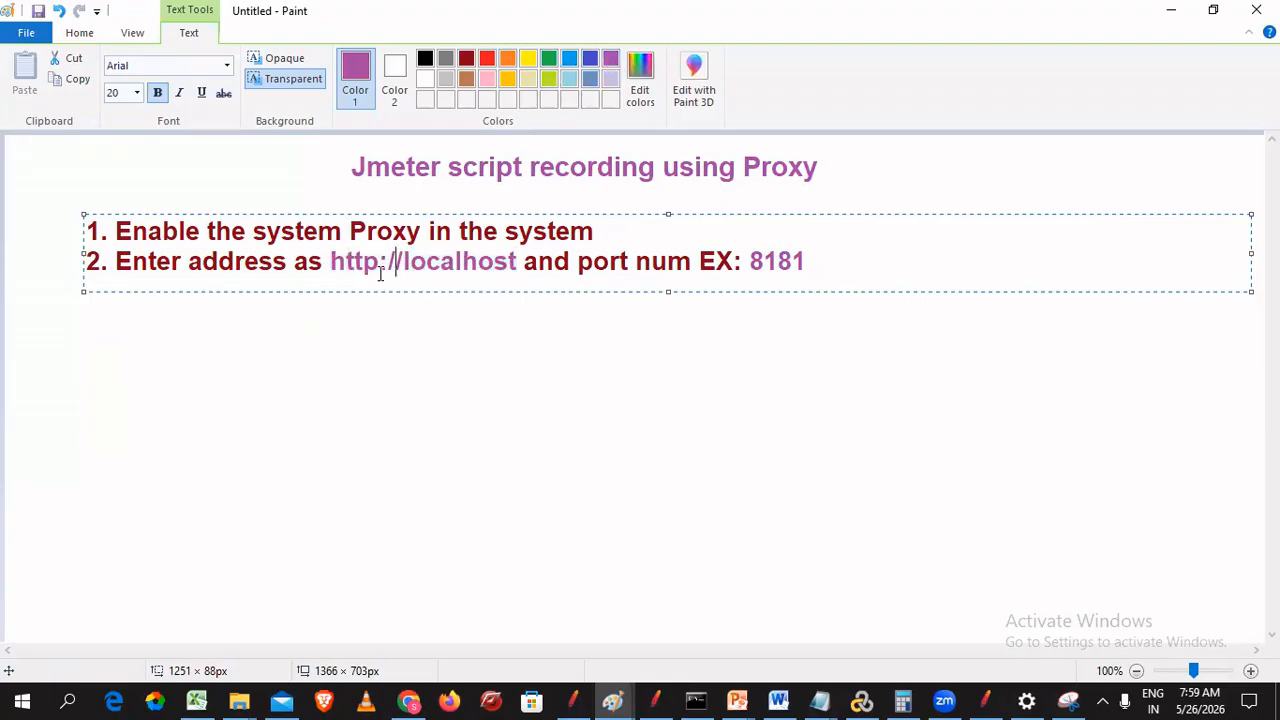
# - Start step 3 on a new line with the label '3.'
pyautogui.click(843, 274)
pyautogui.press('Return')
pyautogui.write('3.')
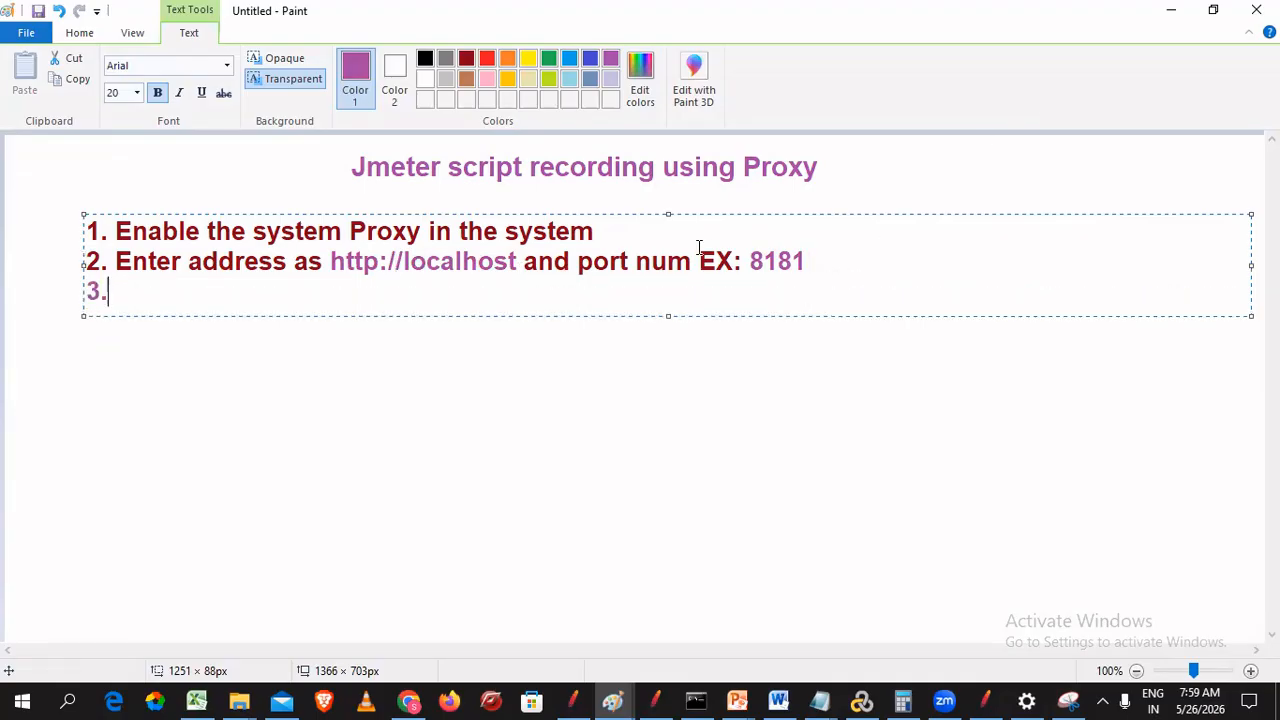
pyautogui.moveTo(126, 294); pyautogui.dragTo(73, 280)
pyautogui.click(466, 60)
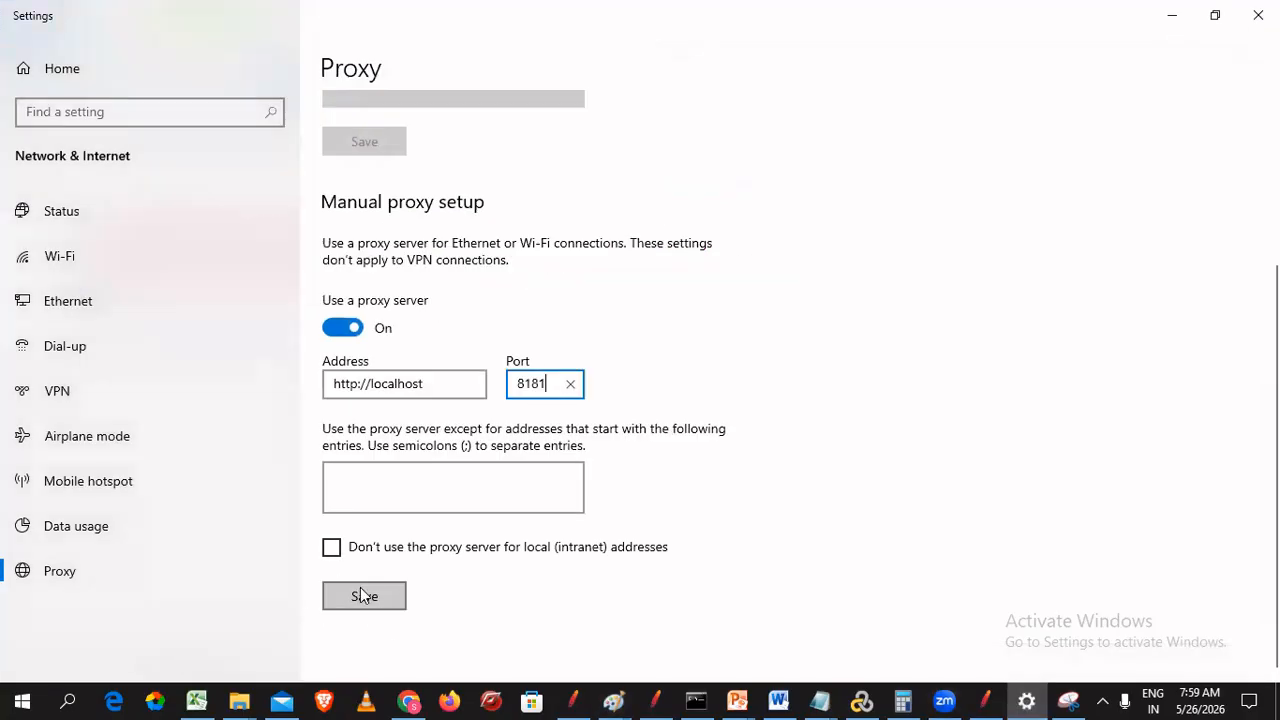
pyautogui.click(362, 591)
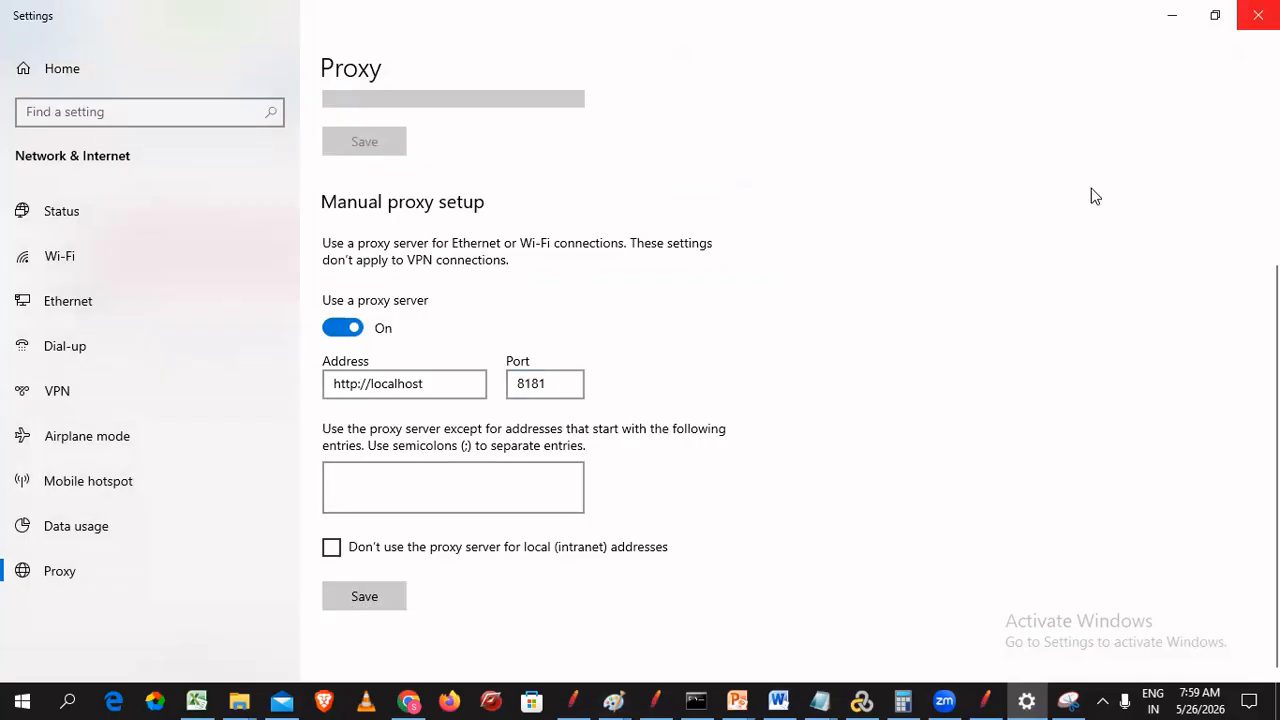
pyautogui.click(1174, 17)
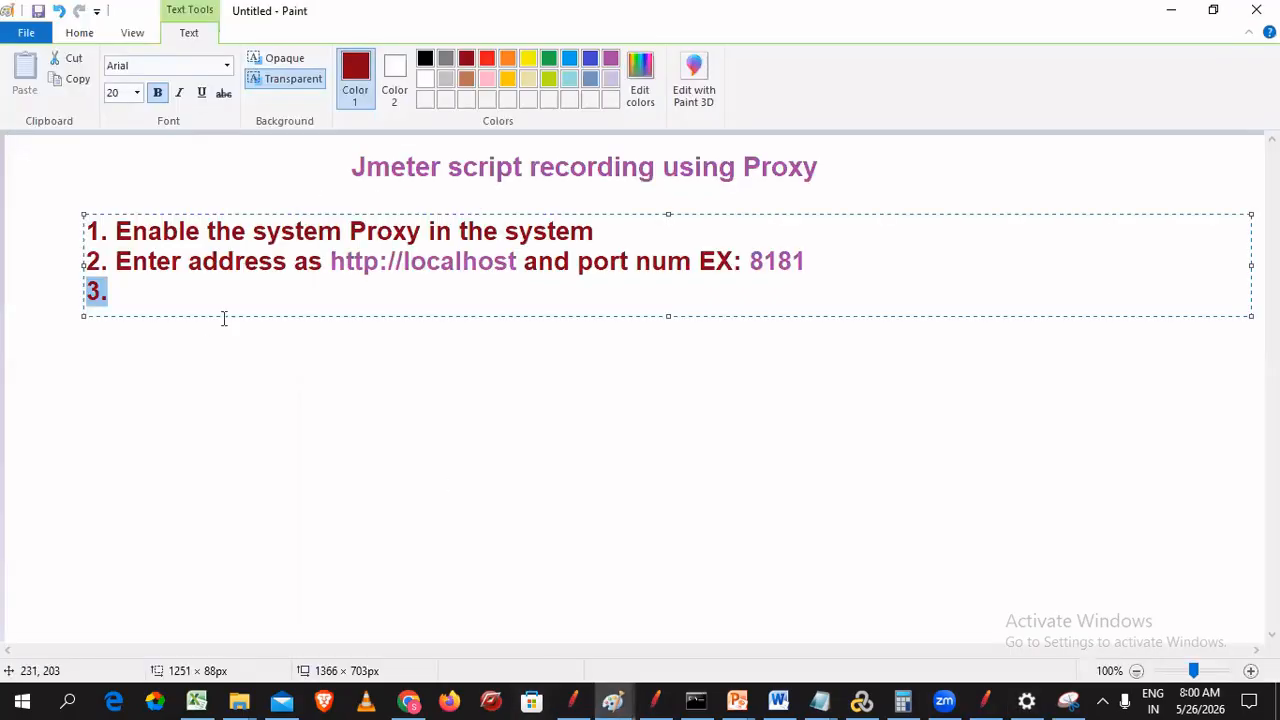
pyautogui.click(174, 286)
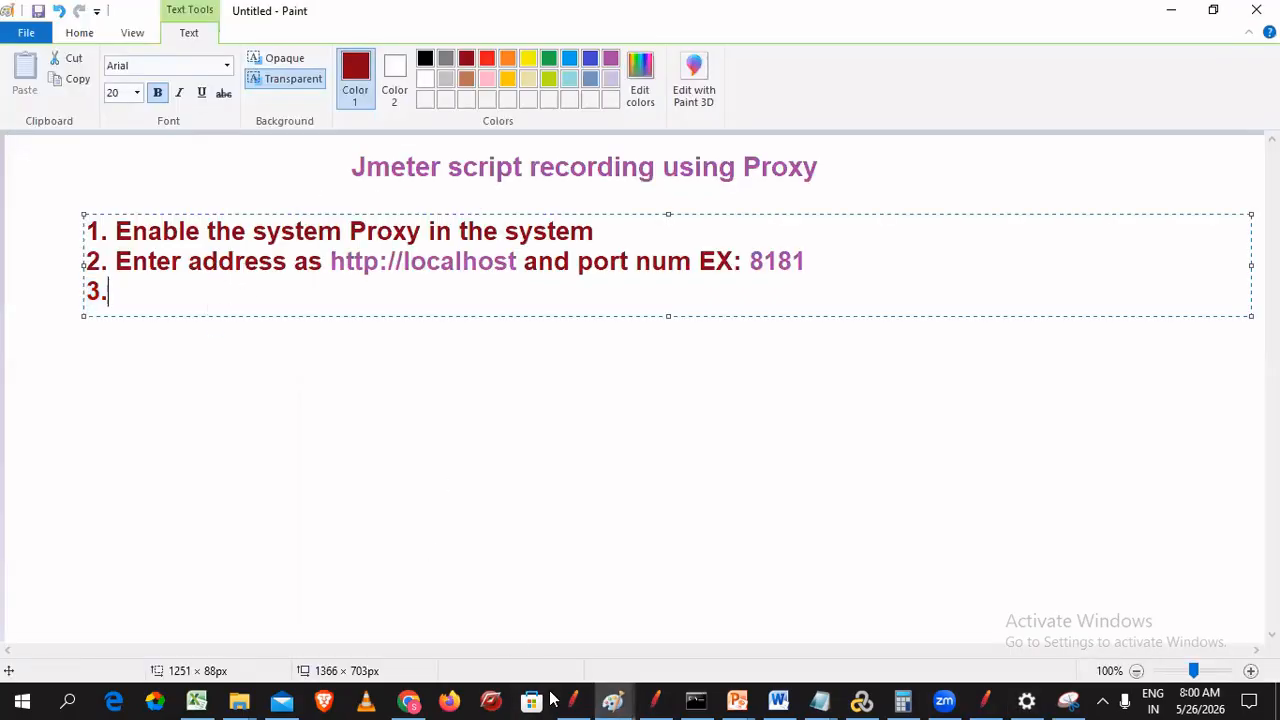
pyautogui.click(407, 701)
# - Reload the blazedemo reserve page through the proxy, which fails with ERR_PROXY_CONNECTION_FAILED
pyautogui.click(912, 22)
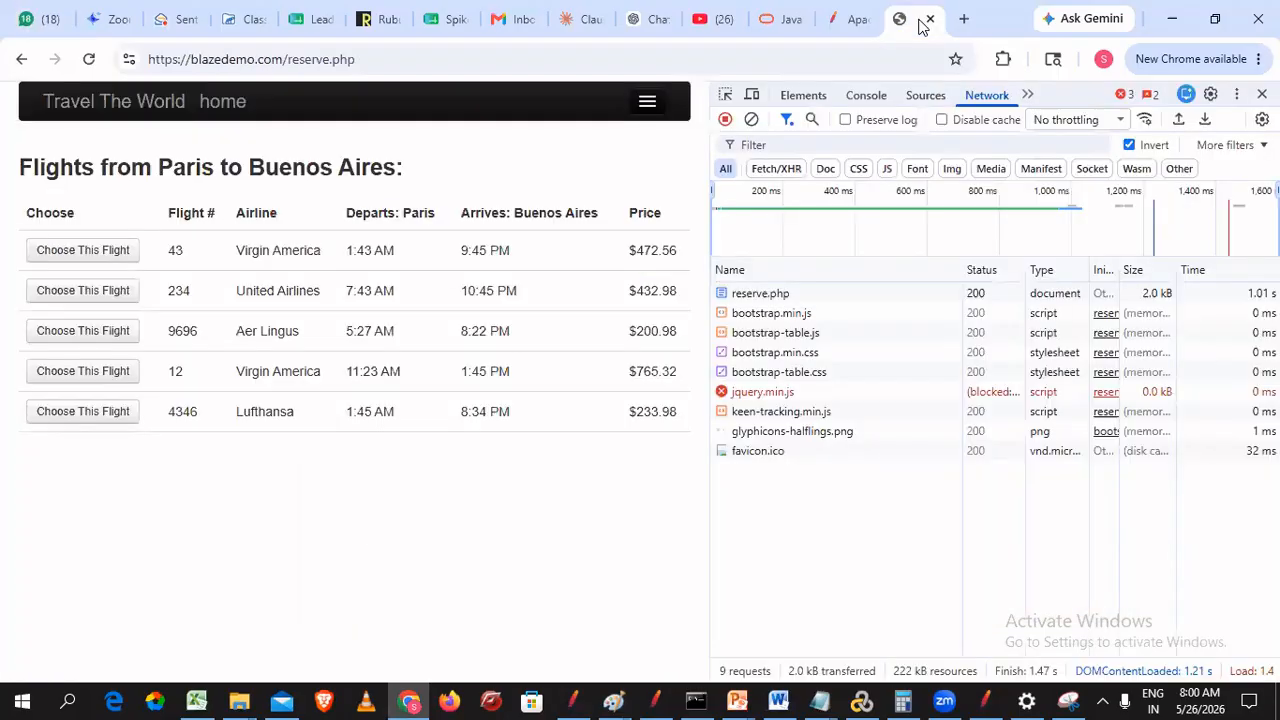
pyautogui.press('F12')
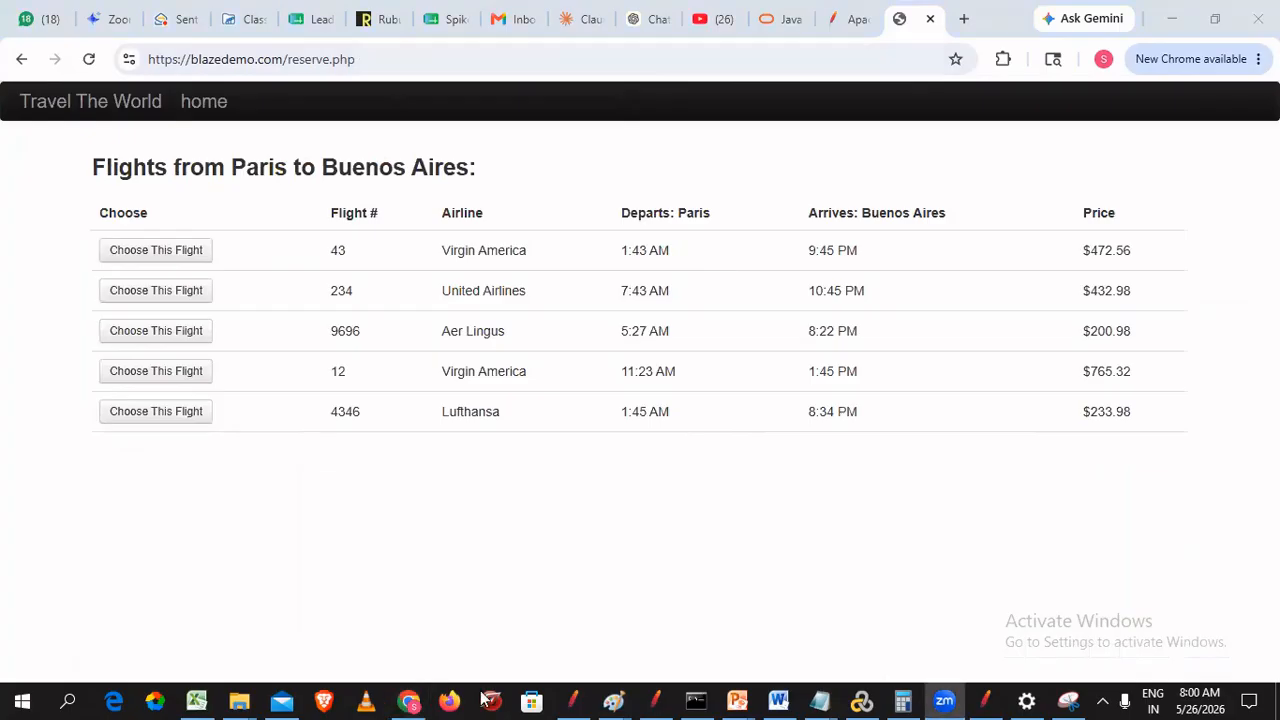
pyautogui.click(497, 55)
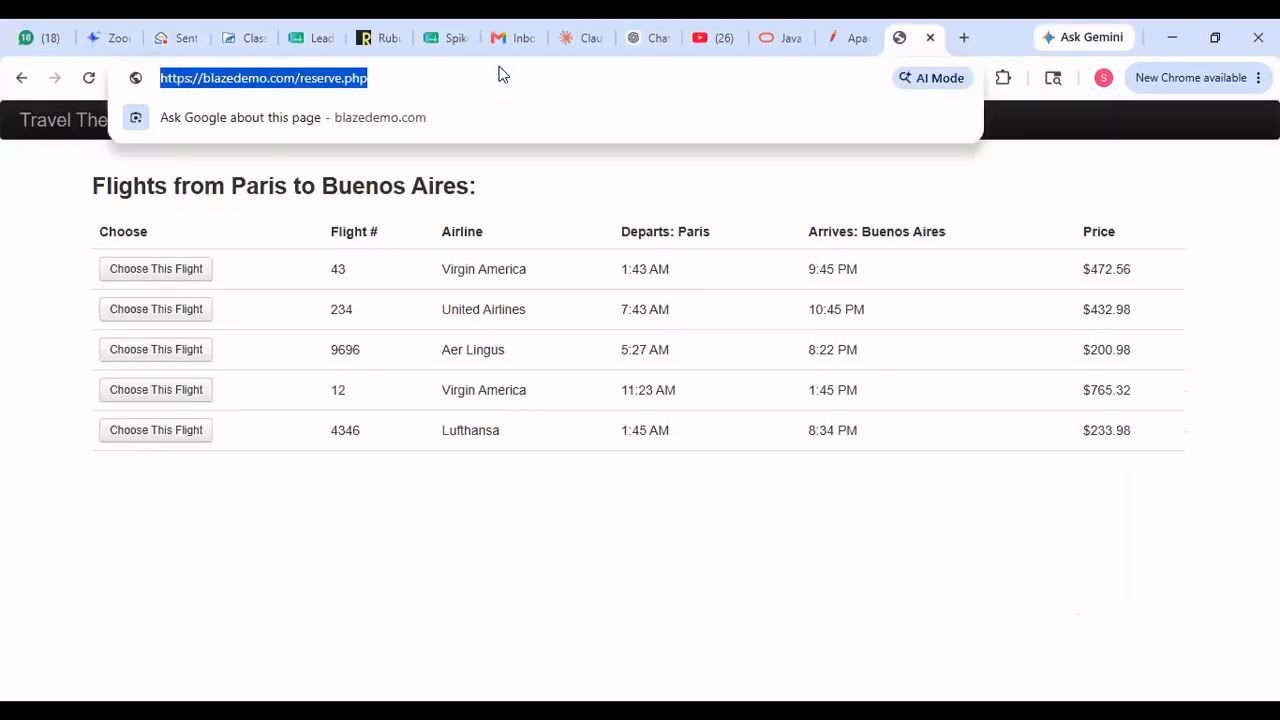
pyautogui.press('Return')
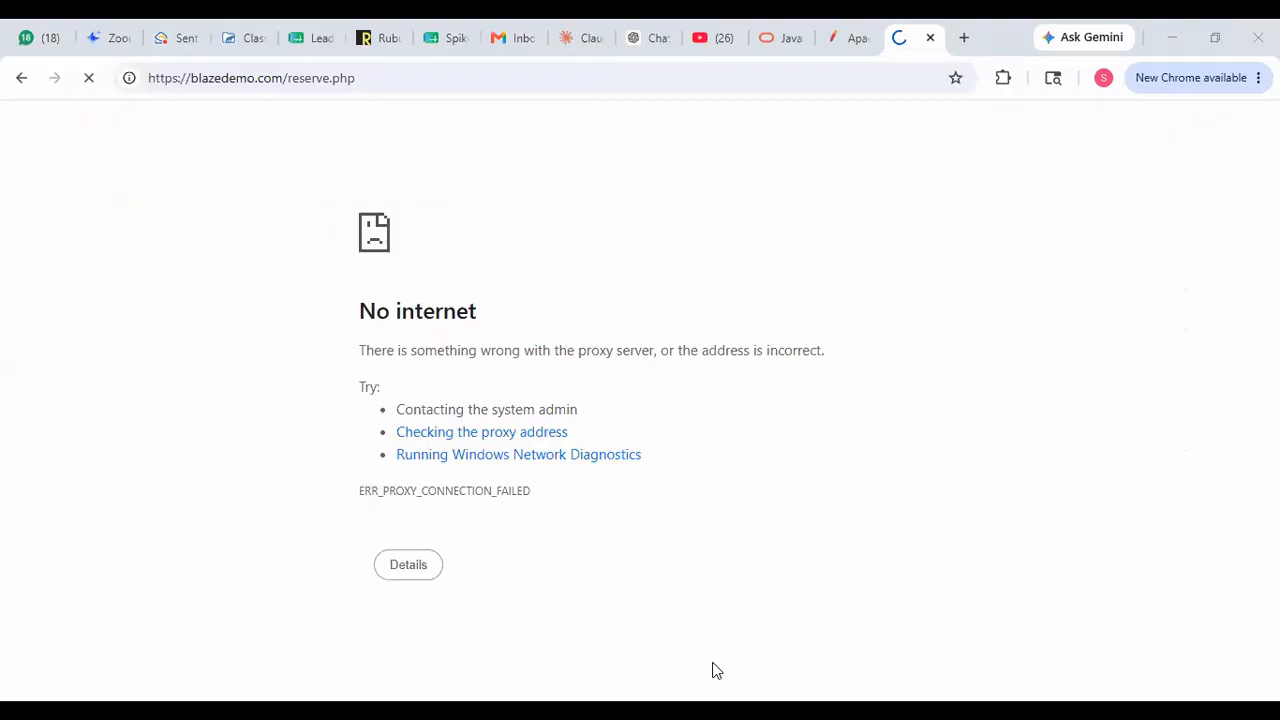
pyautogui.hotkey('alt', 'Tab')
pyautogui.scroll(-10, 931, 649)
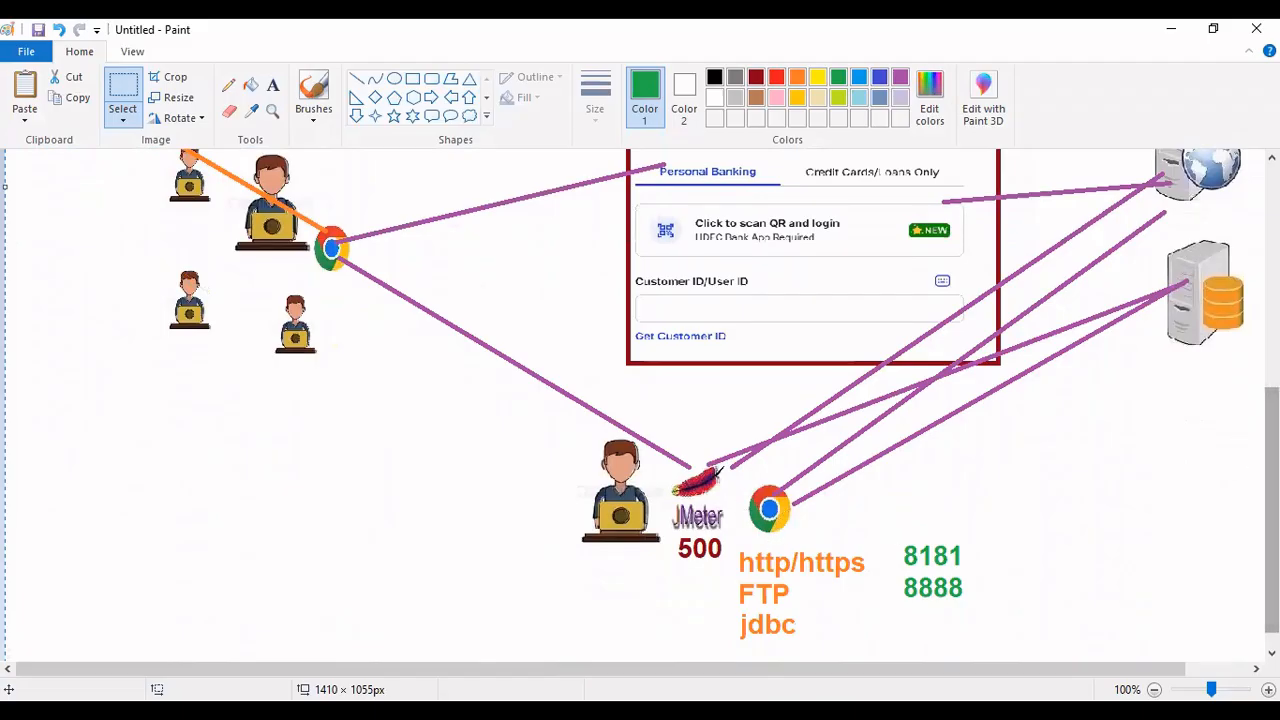
# - Scroll through Paint's protocol-and-port diagram, then return to Chrome's proxy connection error page
pyautogui.scroll(1, 962, 638)
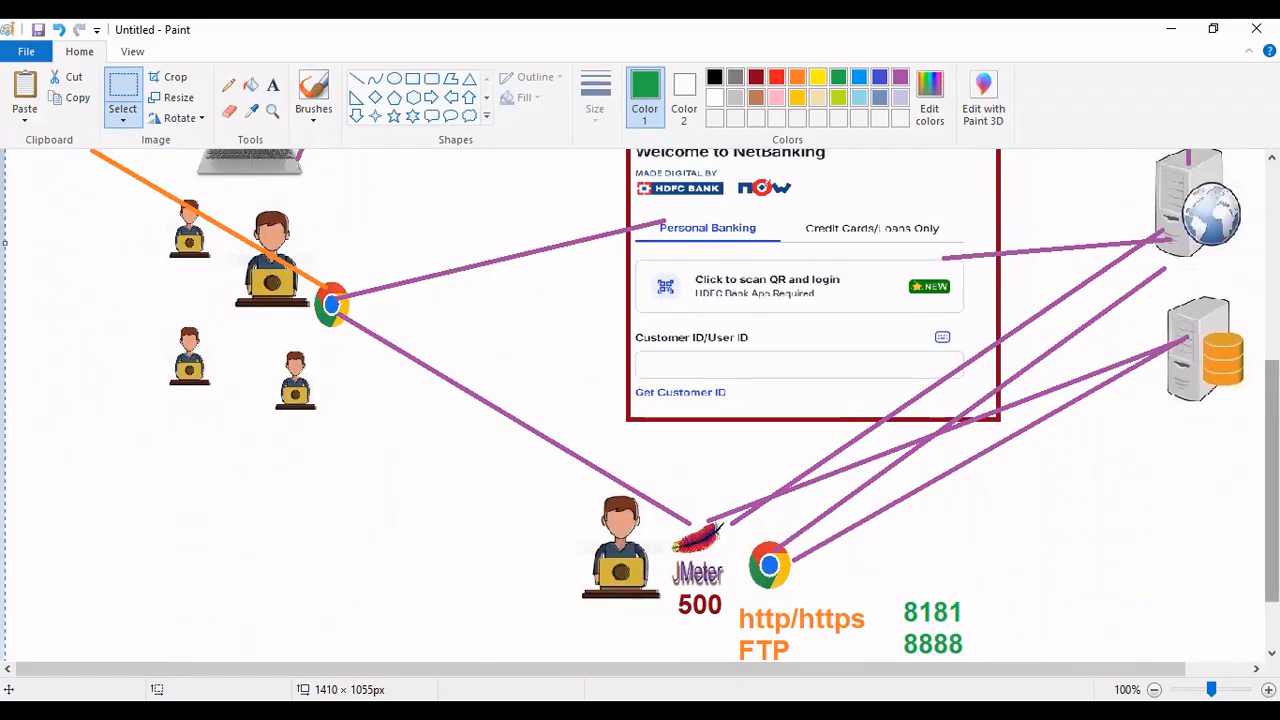
pyautogui.scroll(7, 1272, 480)
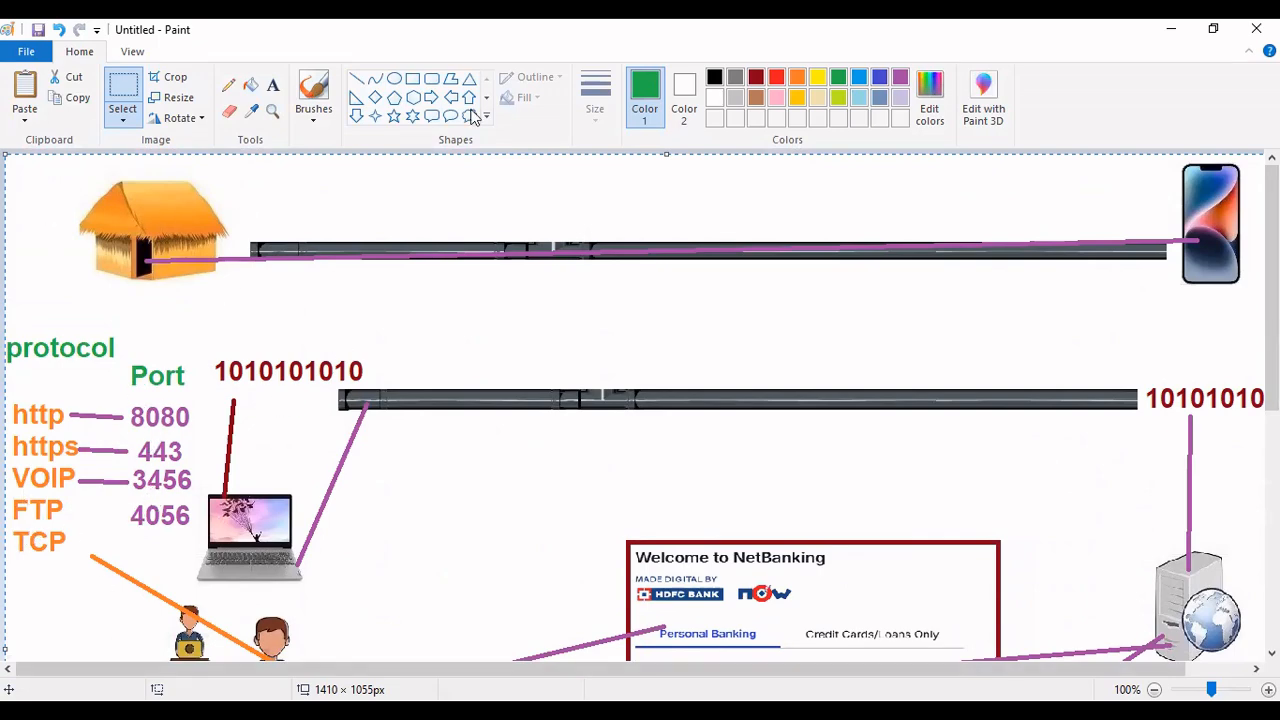
pyautogui.hotkey('alt', 'Tab')
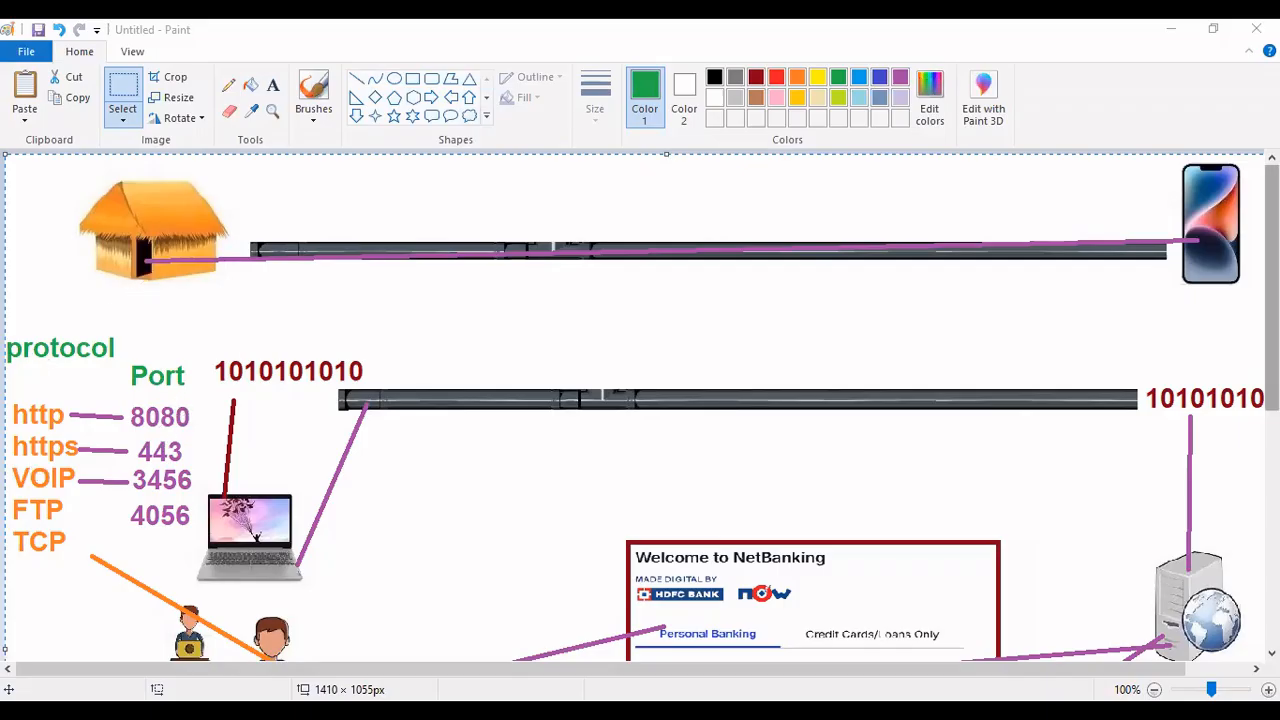
pyautogui.scroll(-5, 1271, 257)
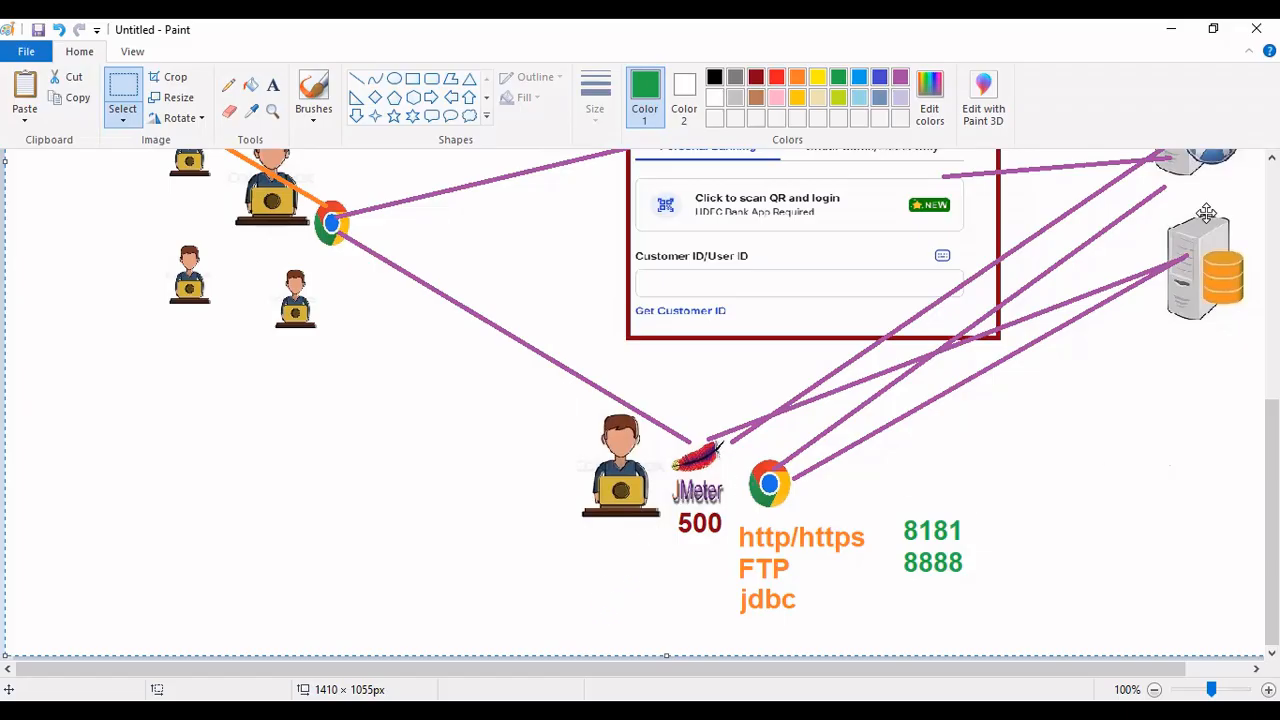
pyautogui.scroll(5, 640, 400)
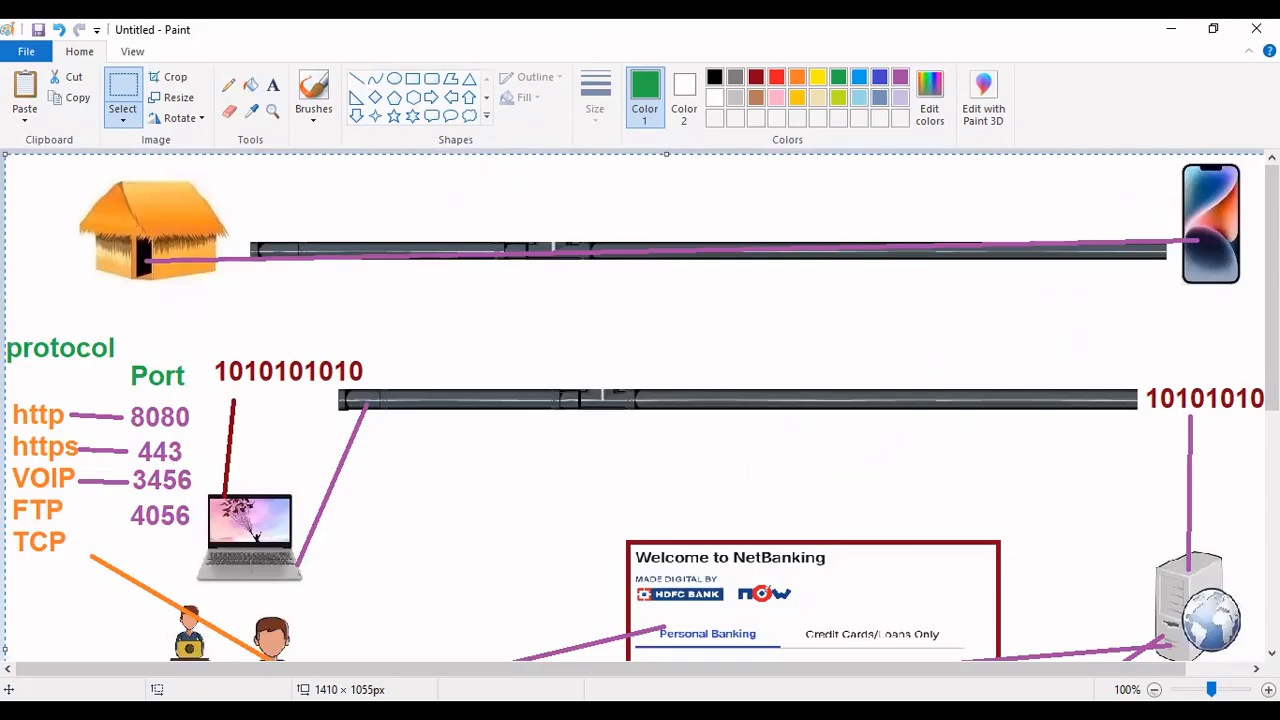
pyautogui.hotkey('alt', 'Tab')
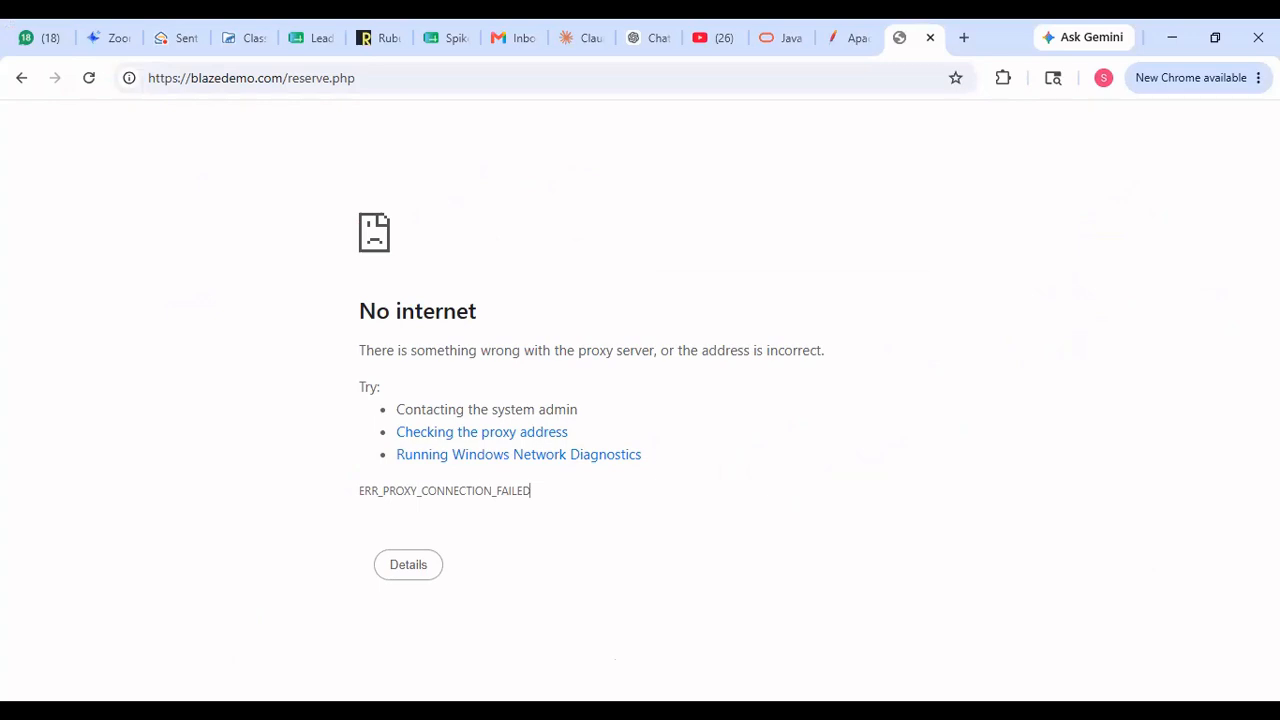
# - Leave the Chrome proxy error page and return to the Paint notes at step 3
pyautogui.hotkey('alt', 'Tab')
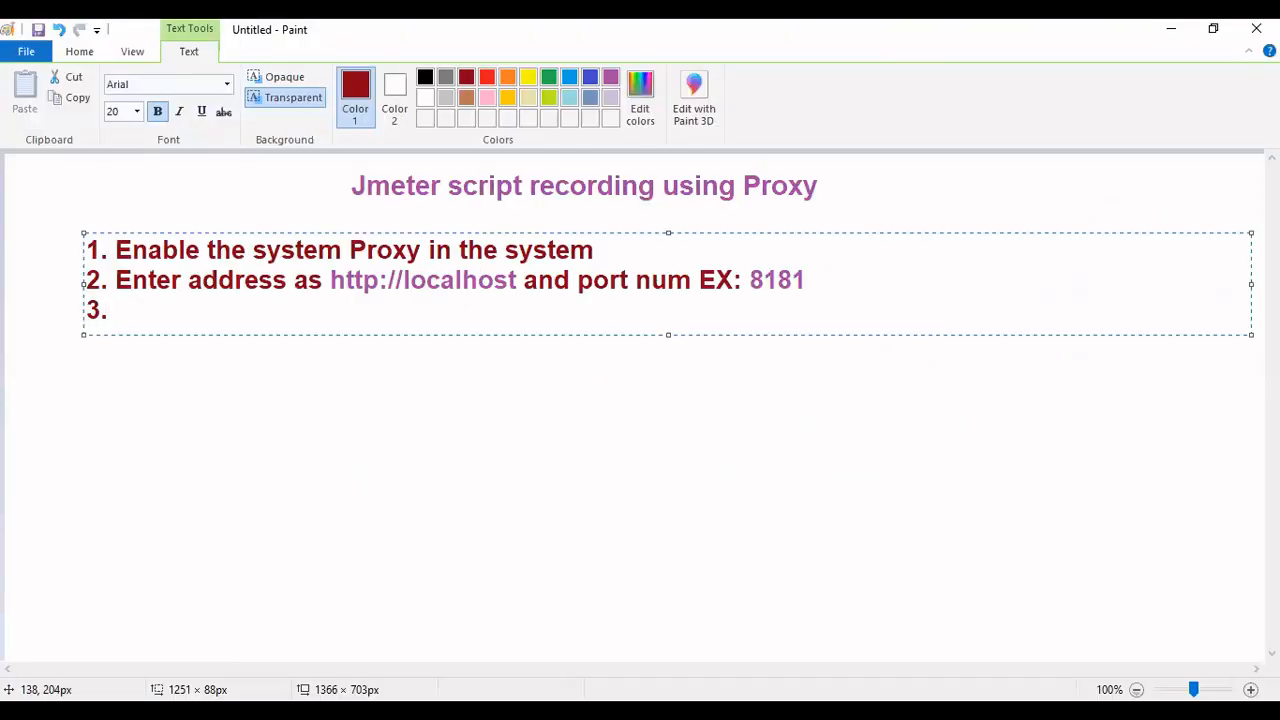
# - Write step 3 'Open jmeter and the Thread group under test plan and add the Transaction names', then start line 4
pyautogui.write('Open jmeter  and the ')
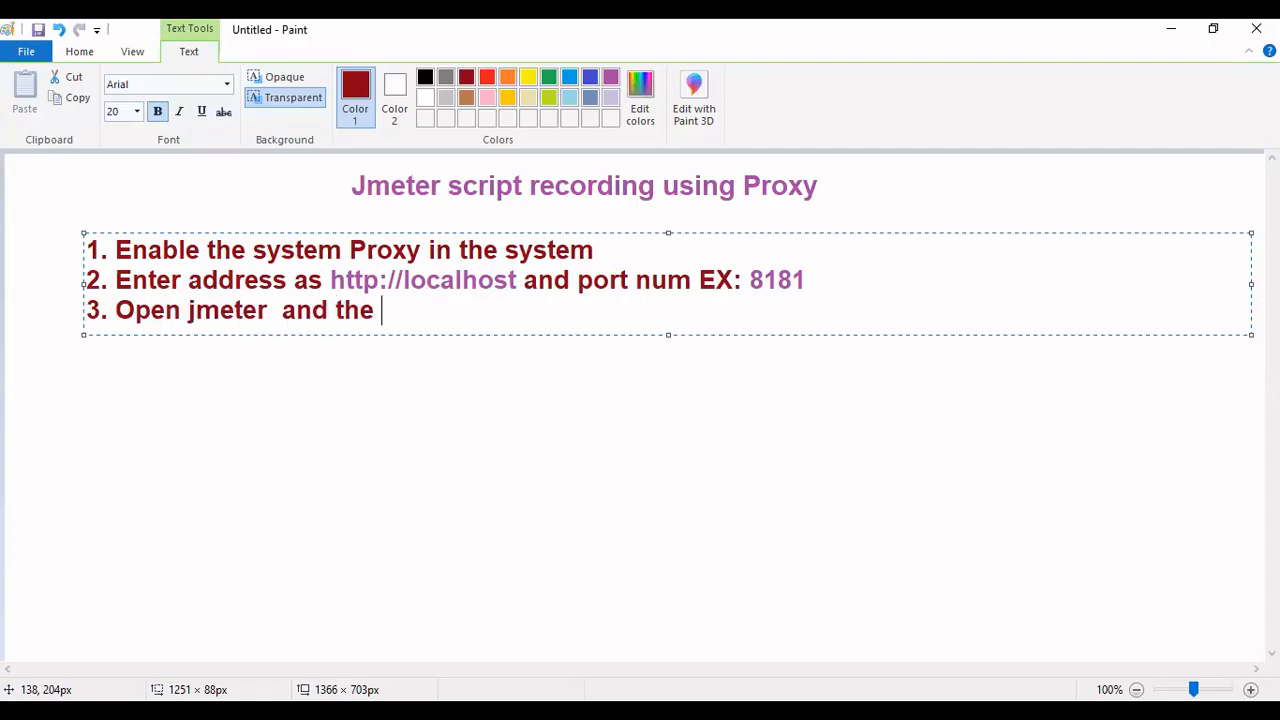
pyautogui.write('Thread group under test plan and add th')
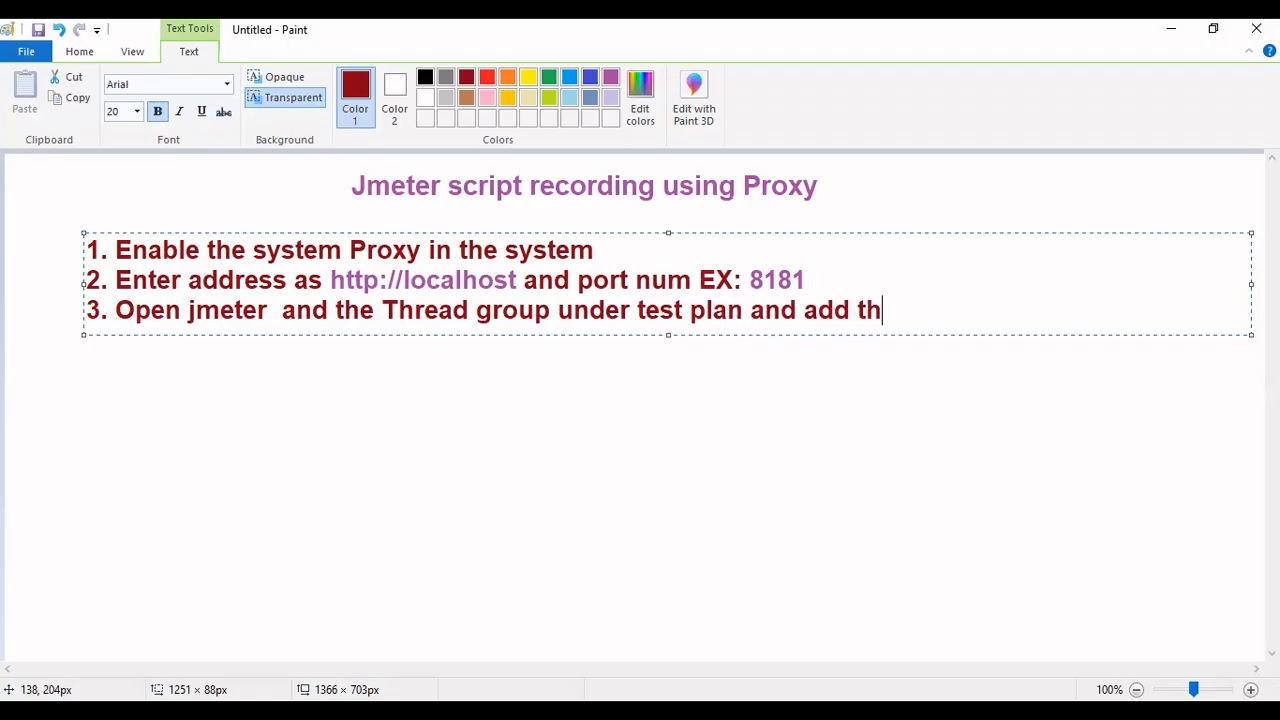
pyautogui.write('e Transaction names')
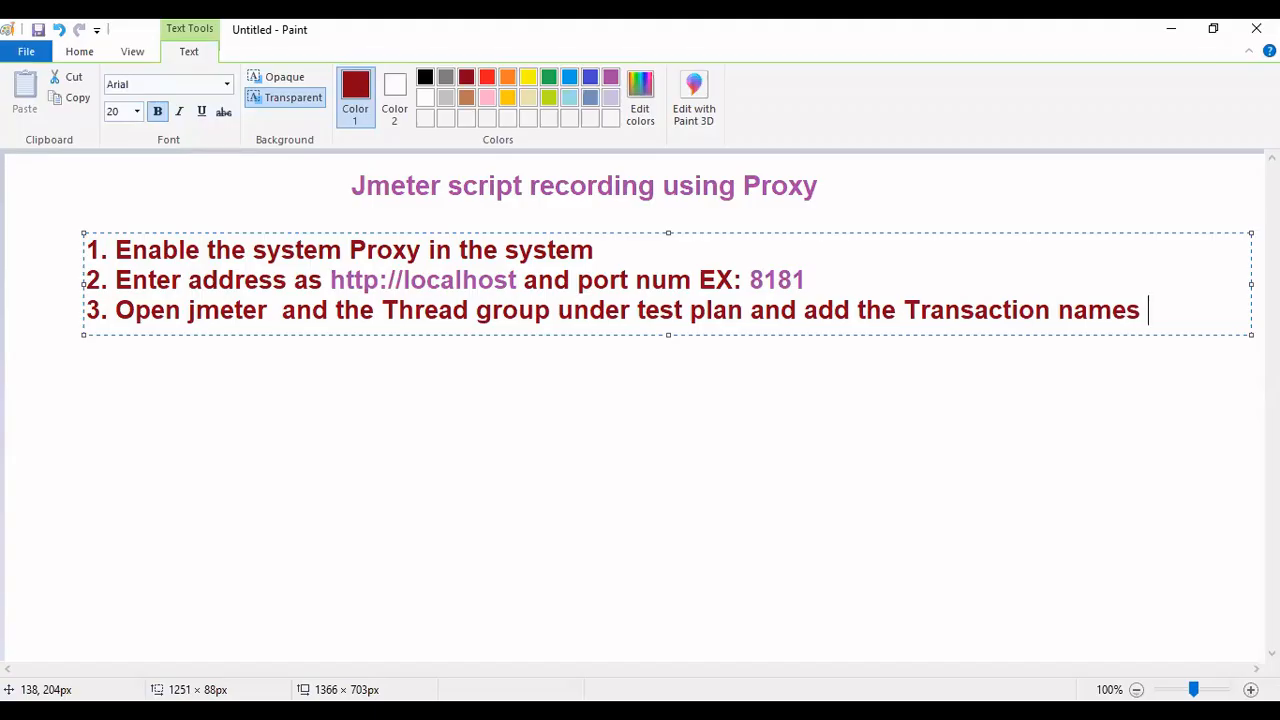
pyautogui.press('Return')
pyautogui.write('4.')
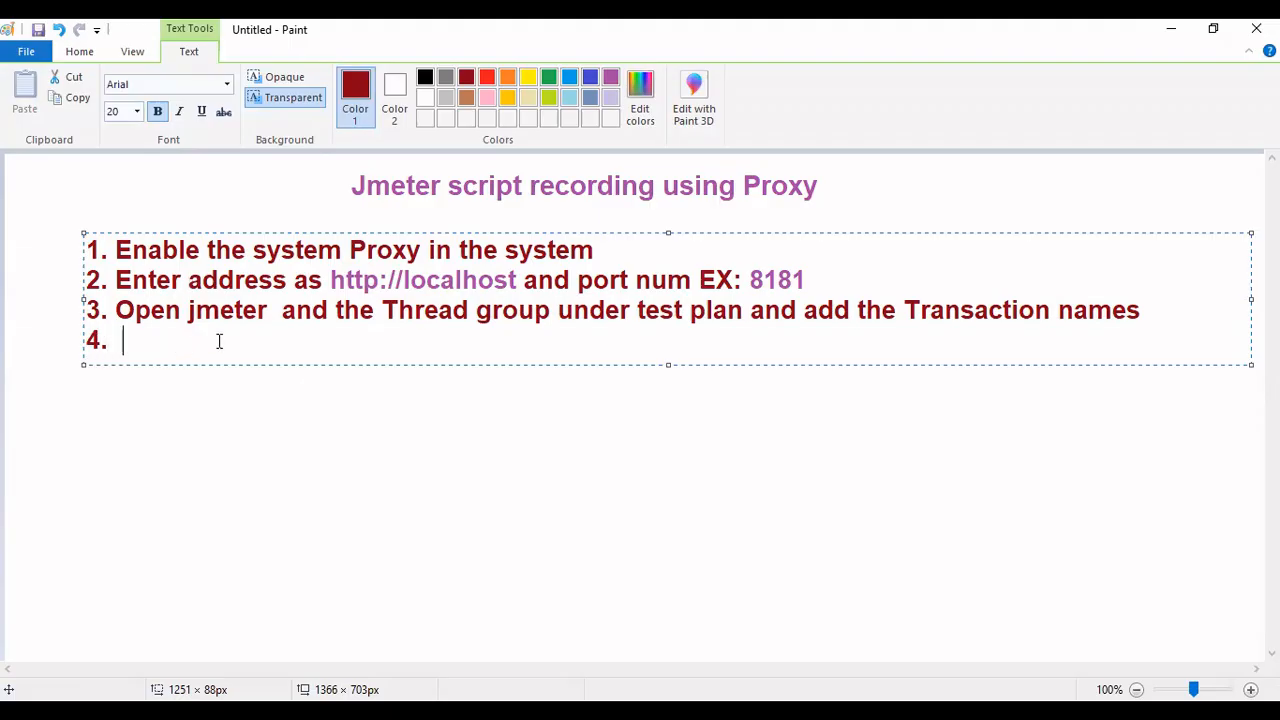
# - Write step 4 as 'Add a Test Script recorder froms Test plan under Non test elements'
pyautogui.press('BackSpace')
pyautogui.write('Add a Test Script recorder from ')
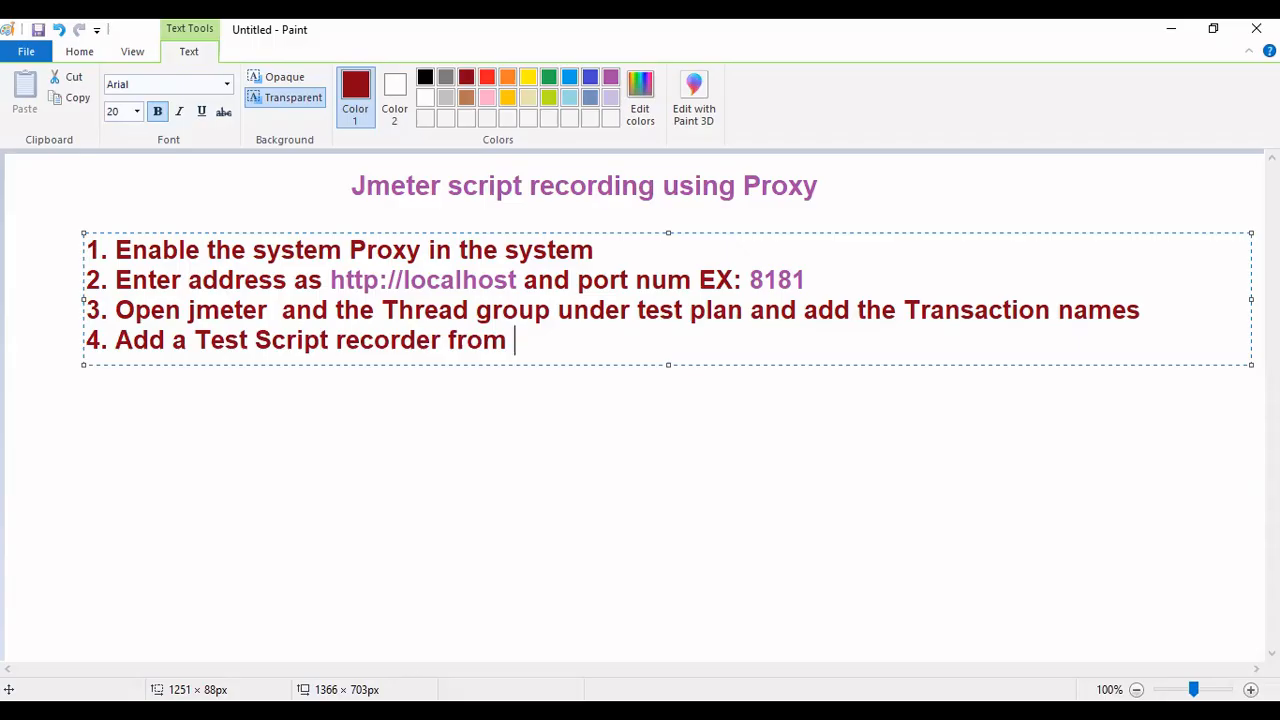
pyautogui.write('Non test elements')
pyautogui.press('Left')
pyautogui.press('Left')
pyautogui.press('Left')
pyautogui.press('Left')
pyautogui.press('Left')
pyautogui.press('Left')
pyautogui.press('Left')
pyautogui.press('Left')
pyautogui.press('Left')
pyautogui.press('Left')
pyautogui.press('Left')
pyautogui.press('Left')
pyautogui.press('Left')
pyautogui.press('Left')
pyautogui.press('Left')
pyautogui.press('Right')
pyautogui.press('Right')
pyautogui.press('Right')
pyautogui.press('Right')
pyautogui.press('Right')
pyautogui.press('Right')
pyautogui.press('Right')
pyautogui.press('Right')
pyautogui.press('Right')
pyautogui.press('Right')
pyautogui.press('Right')
pyautogui.press('Right')
pyautogui.press('Right')
pyautogui.press('Right')
pyautogui.press('Right')
pyautogui.press('Right')
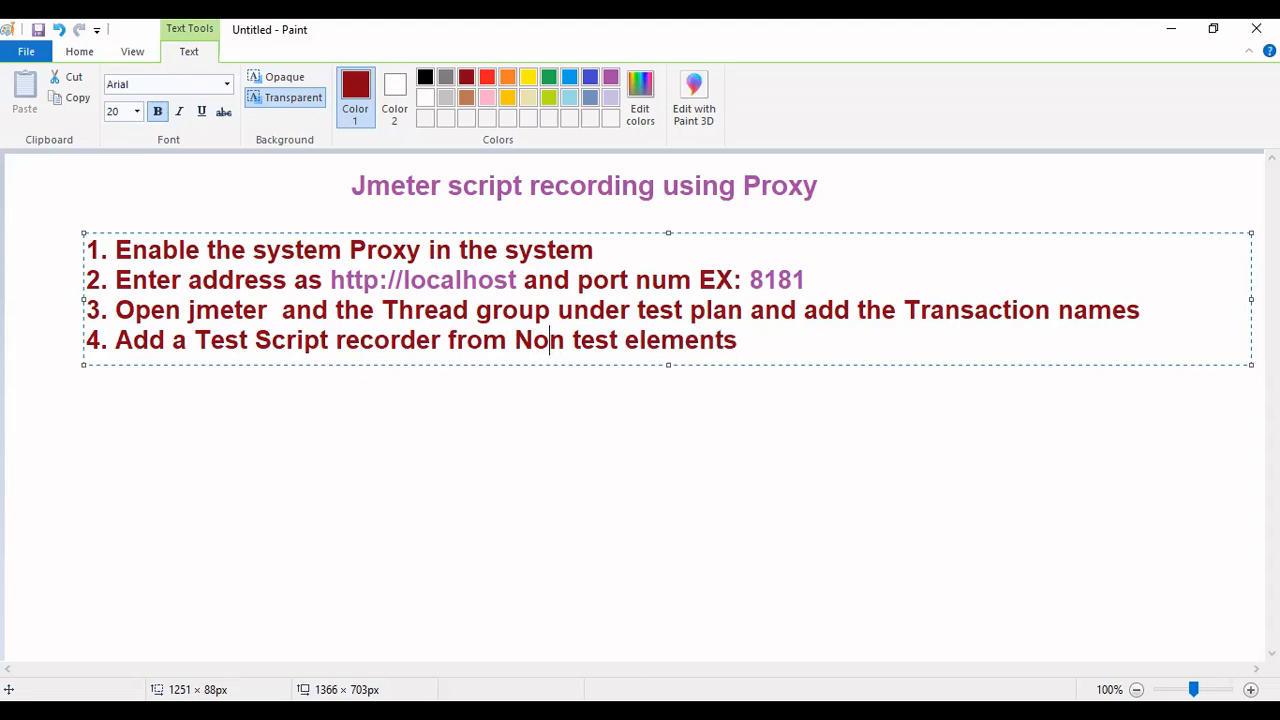
pyautogui.press('Left')
pyautogui.press('Left')
pyautogui.press('Left')
pyautogui.press('Left')
pyautogui.press('Left')
pyautogui.press('Left')
pyautogui.press('Left')
pyautogui.press('Left')
pyautogui.press('Left')
pyautogui.press('Left')
pyautogui.press('Left')
pyautogui.press('Left')
pyautogui.press('Left')
pyautogui.press('Left')
pyautogui.press('Left')
pyautogui.press('Left')
pyautogui.press('Left')
pyautogui.press('Left')
pyautogui.press('Left')
pyautogui.press('Left')
pyautogui.press('Right')
pyautogui.press('Right')
pyautogui.press('Right')
pyautogui.press('Right')
pyautogui.press('Right')
pyautogui.press('Right')
pyautogui.press('Right')
pyautogui.press('Right')
pyautogui.press('Right')
pyautogui.press('Right')
pyautogui.press('Right')
pyautogui.press('Right')
pyautogui.press('Right')
pyautogui.press('Right')
pyautogui.press('Right')
pyautogui.press('Right')
pyautogui.press('Right')
pyautogui.press('Right')
pyautogui.press('Right')
pyautogui.press('Right')
pyautogui.press('Right')
pyautogui.press('Left')
pyautogui.press('Left')
pyautogui.press('Left')
pyautogui.press('Left')
pyautogui.press('Left')
pyautogui.press('Left')
pyautogui.press('Left')
pyautogui.press('Left')
pyautogui.press('Left')
pyautogui.press('Left')
pyautogui.press('Left')
pyautogui.press('Left')
pyautogui.press('Left')
pyautogui.press('Left')
pyautogui.press('Left')
pyautogui.press('Left')
pyautogui.press('Right')
pyautogui.press('Left')
pyautogui.write('s Test plan under')
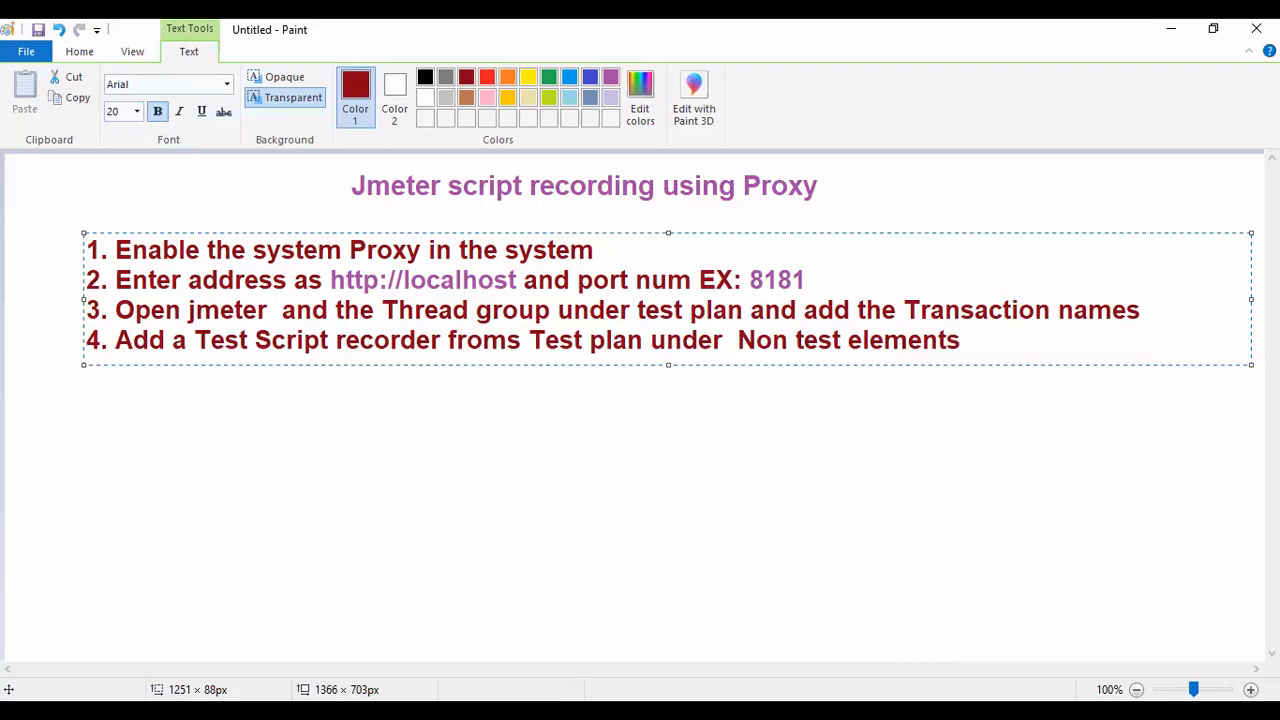
# - Add an HTTP(S) Test Script Recorder from Non-Test Elements to the JMeter Test Plan
pyautogui.hotkey('alt', 'Tab')
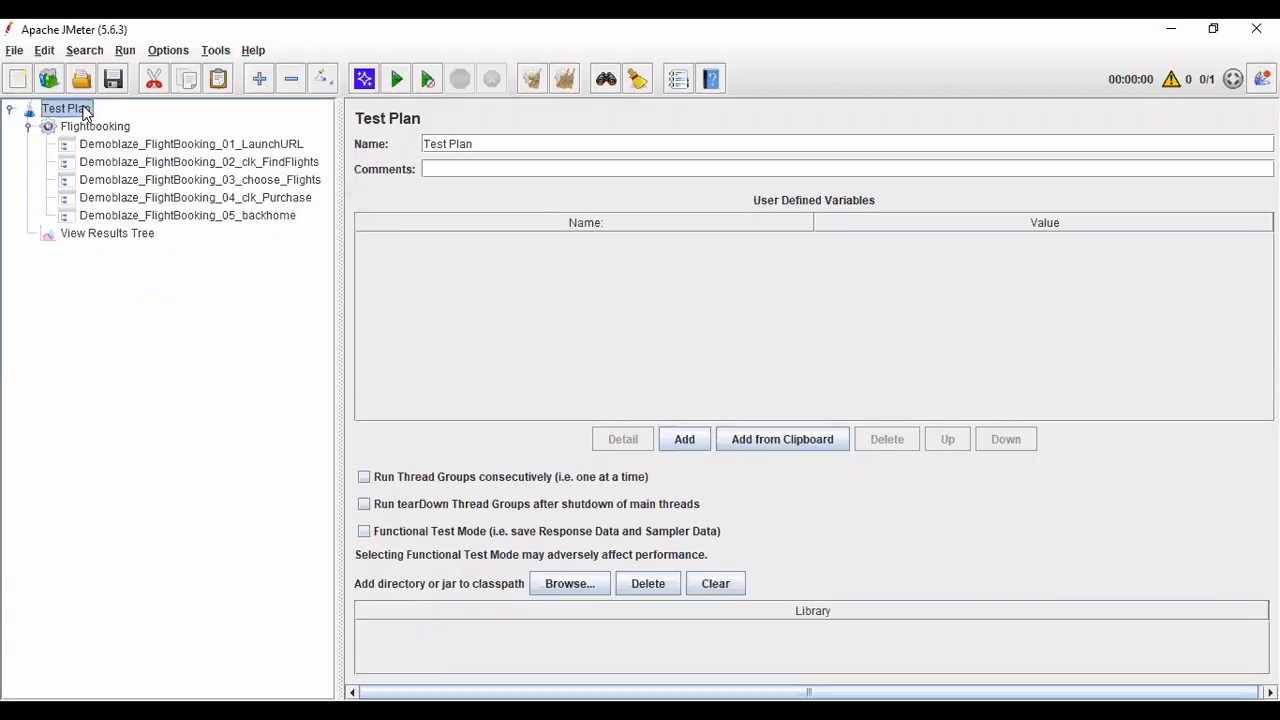
pyautogui.rightClick(85, 113)
pyautogui.moveTo(97, 121)
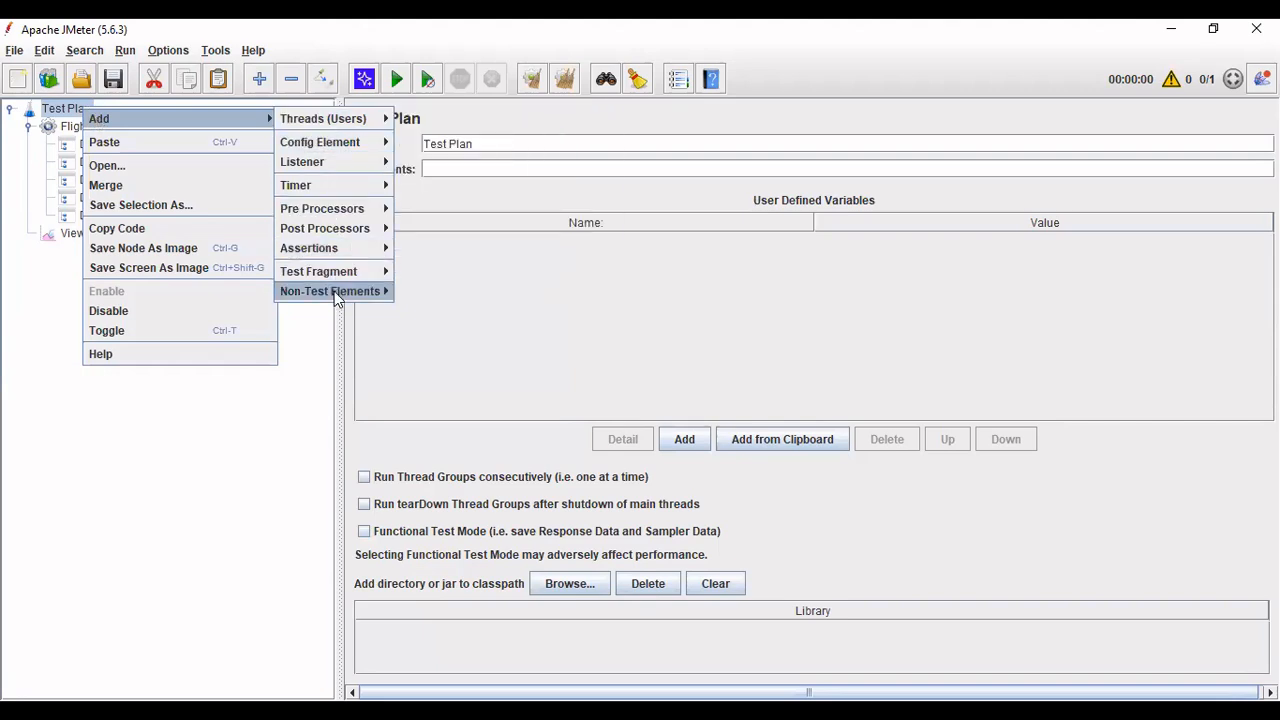
pyautogui.moveTo(335, 295)
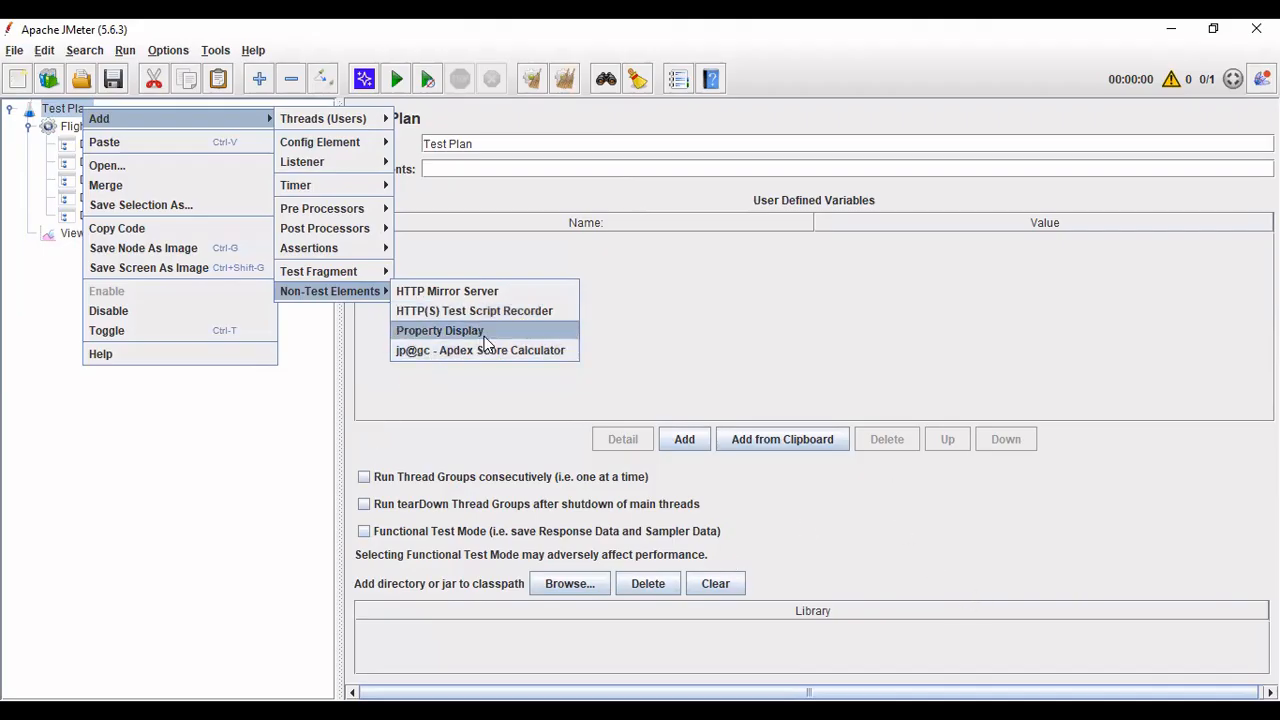
pyautogui.click(515, 320)
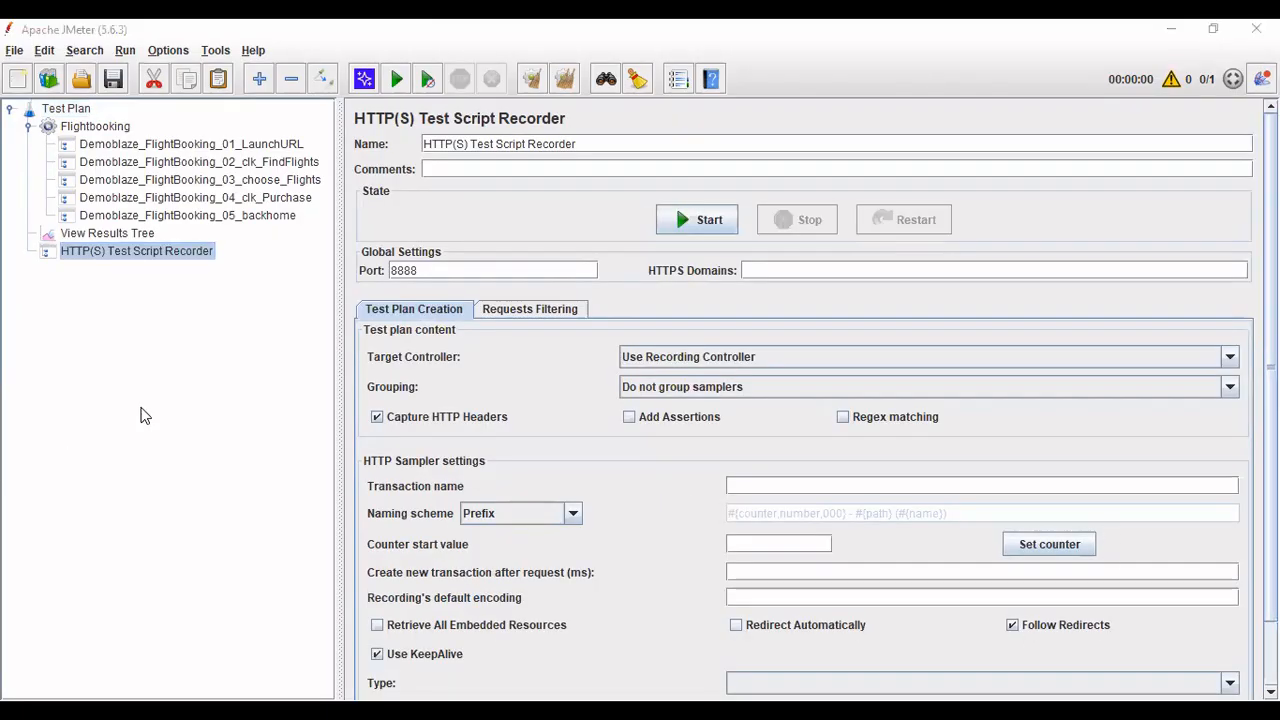
pyautogui.click(141, 408)
pyautogui.click(388, 394)
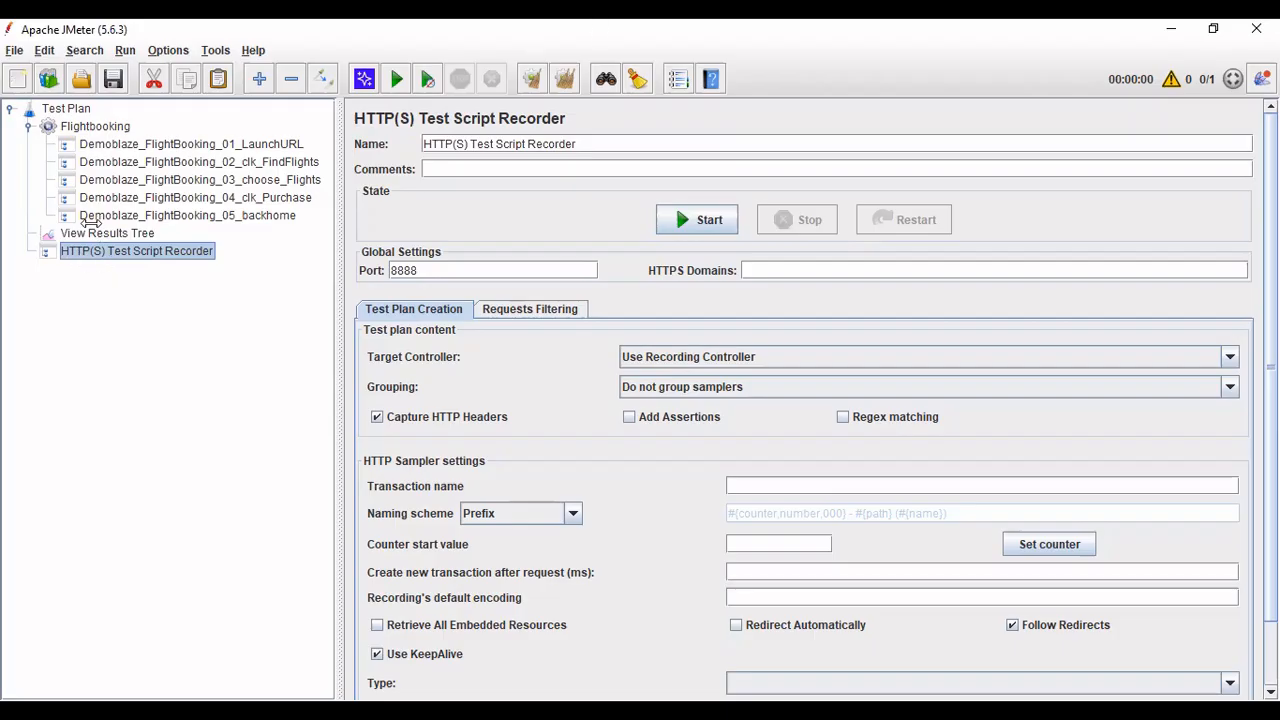
# - Add a View Results Tree listener to the HTTP(S) Test Script Recorder
pyautogui.rightClick(143, 251)
pyautogui.moveTo(165, 261)
pyautogui.moveTo(393, 300)
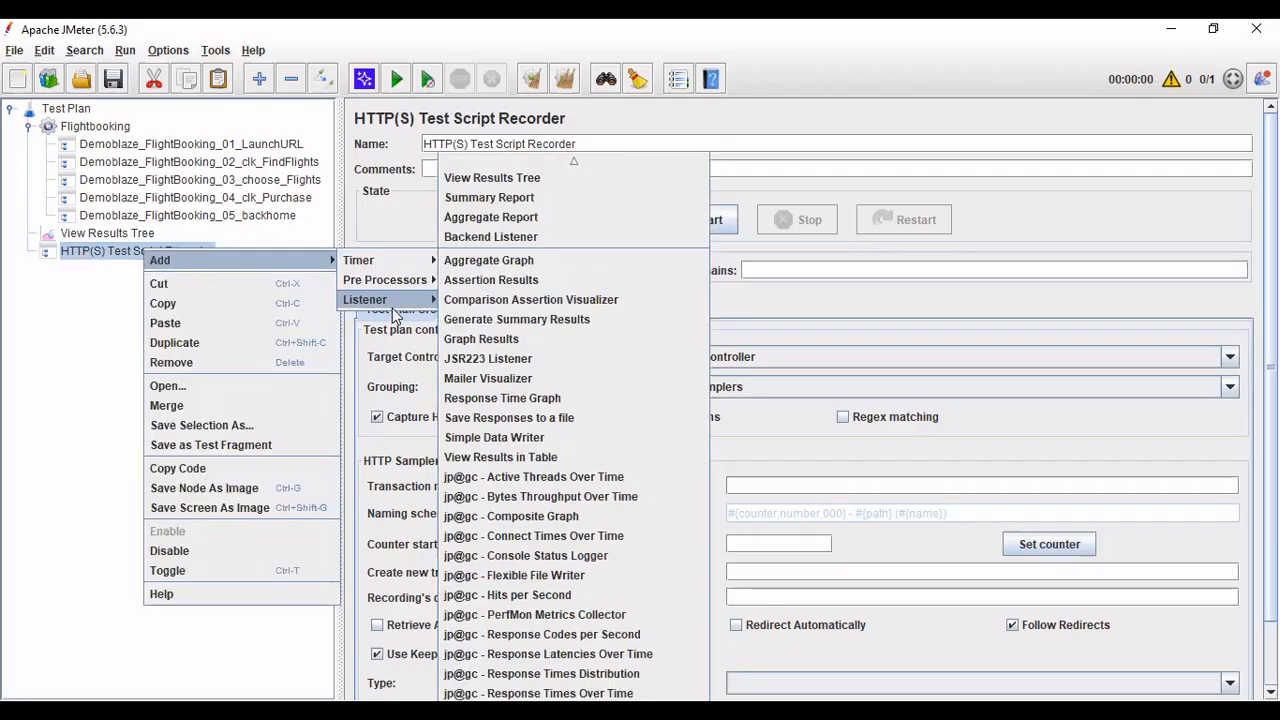
pyautogui.click(490, 179)
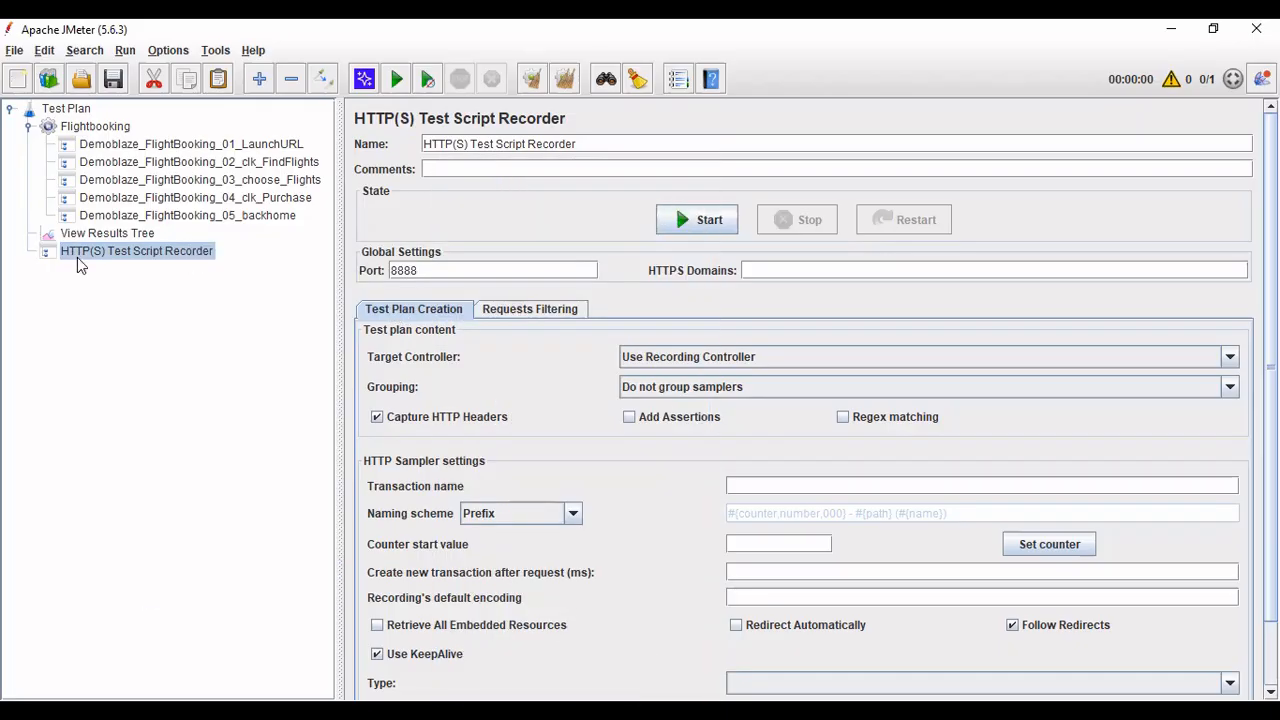
# - Widen the tree pane and return to the recorder settings, focusing the port value 8888
pyautogui.click(165, 256)
pyautogui.click(143, 273)
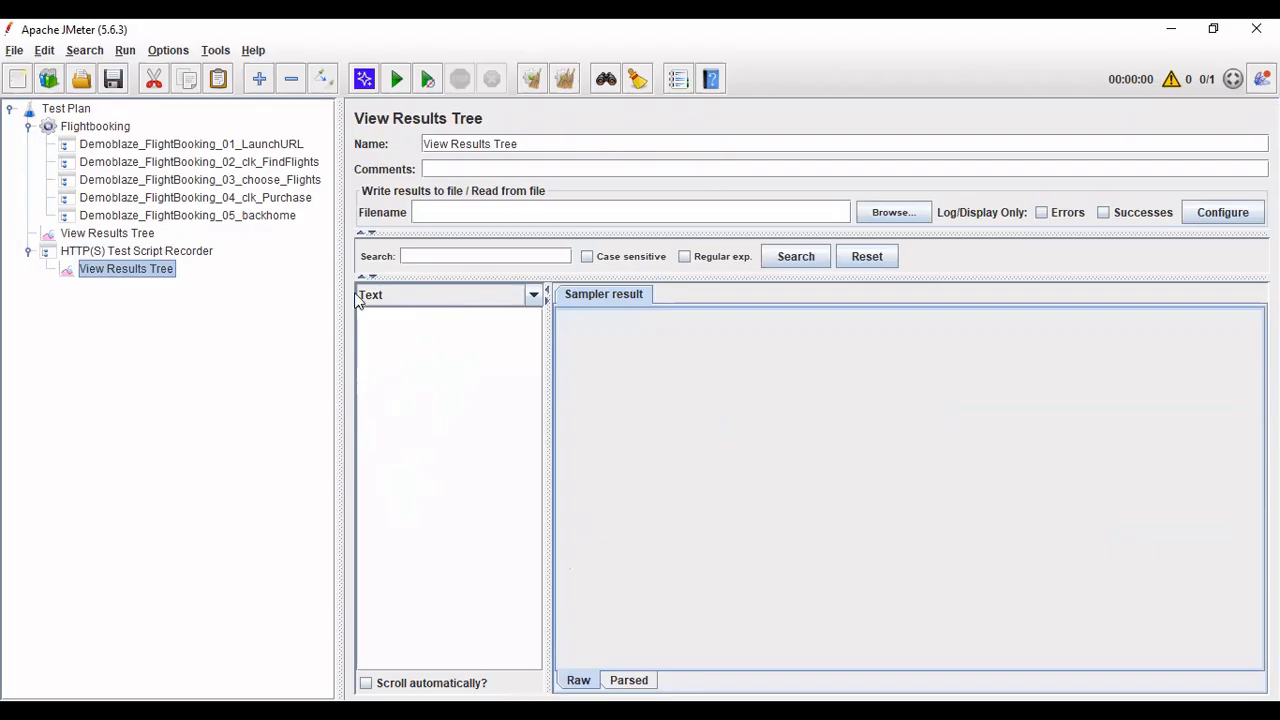
pyautogui.moveTo(338, 285)
pyautogui.mouseDown()
pyautogui.moveTo(375, 272)
pyautogui.moveTo(352, 270)
pyautogui.mouseUp()
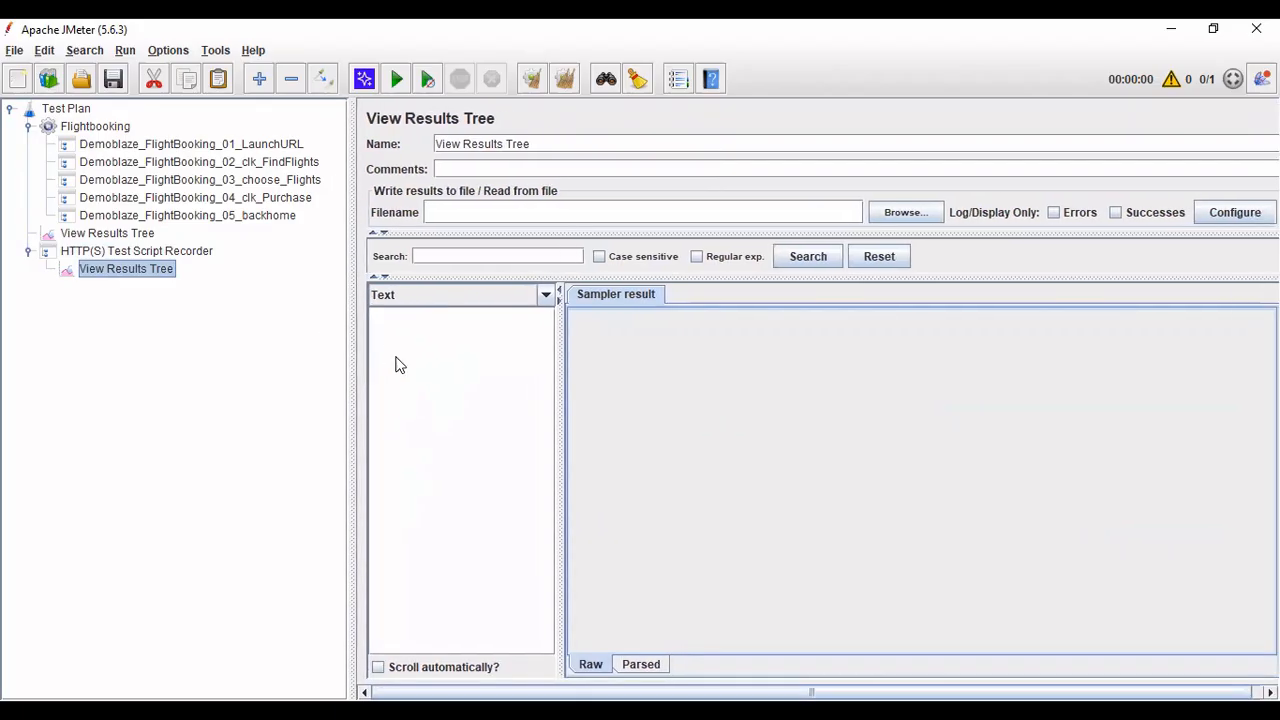
pyautogui.click(66, 128)
pyautogui.click(122, 234)
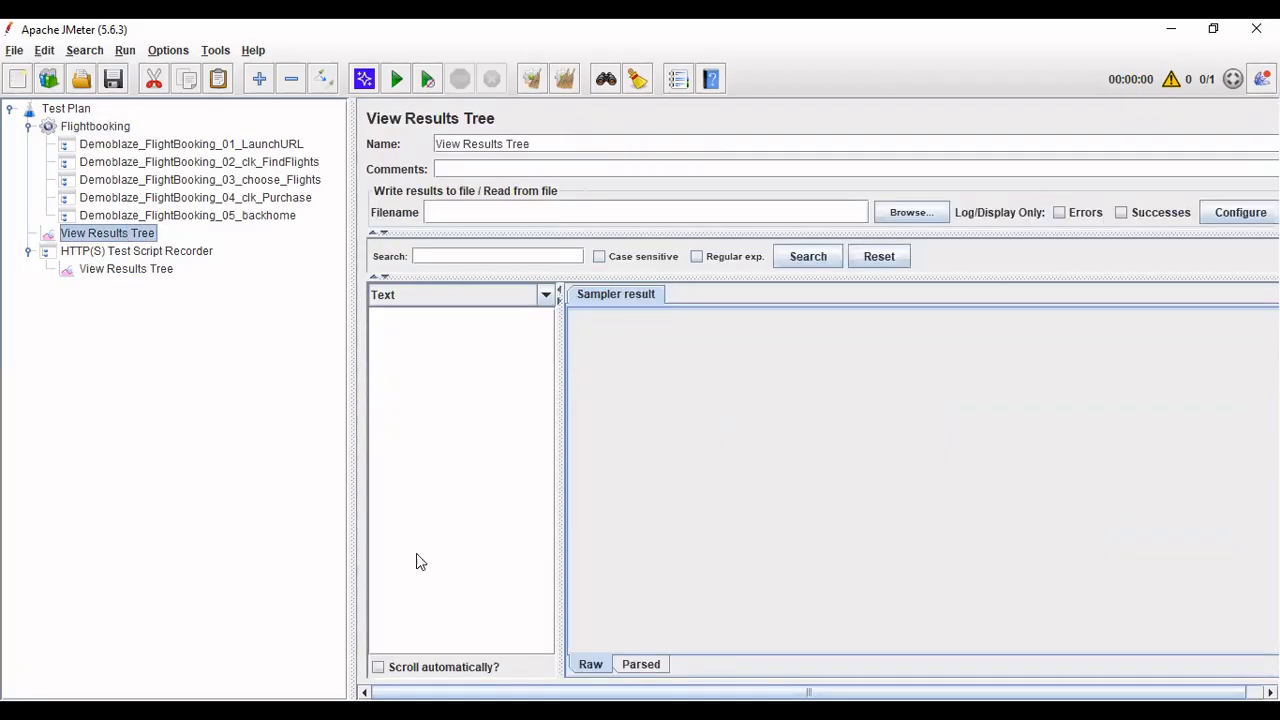
pyautogui.click(135, 251)
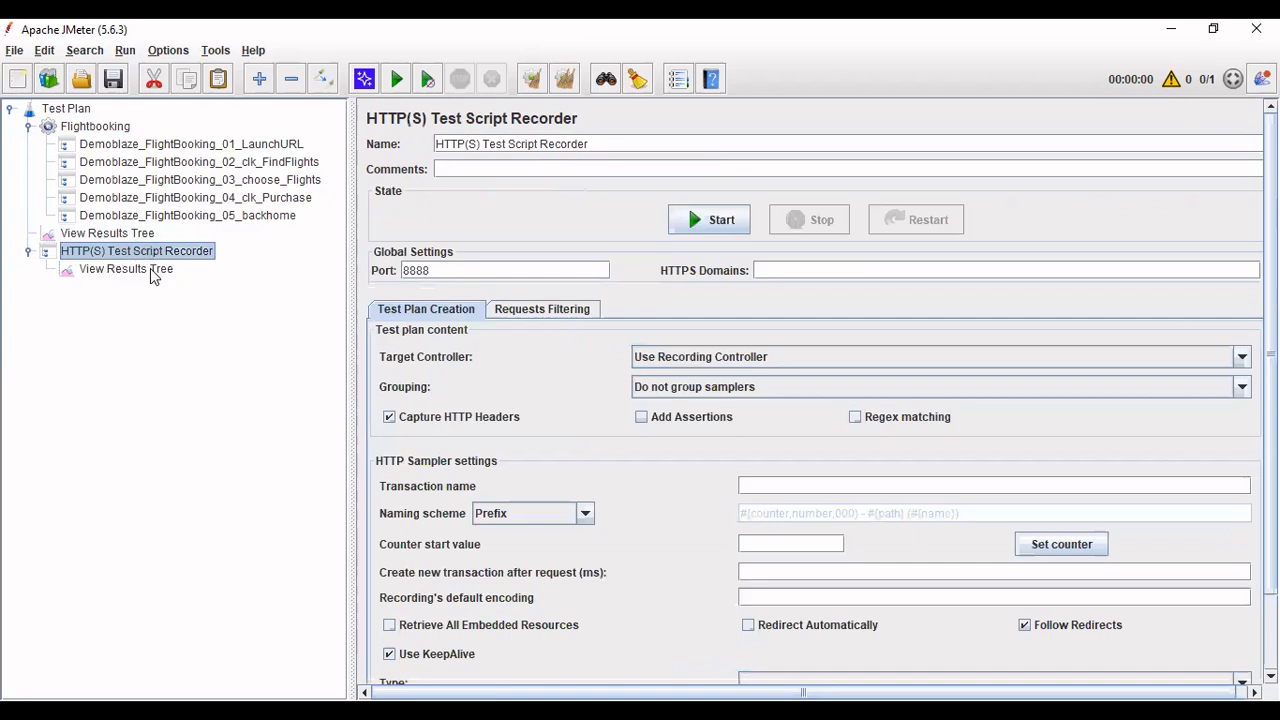
pyautogui.click(150, 268)
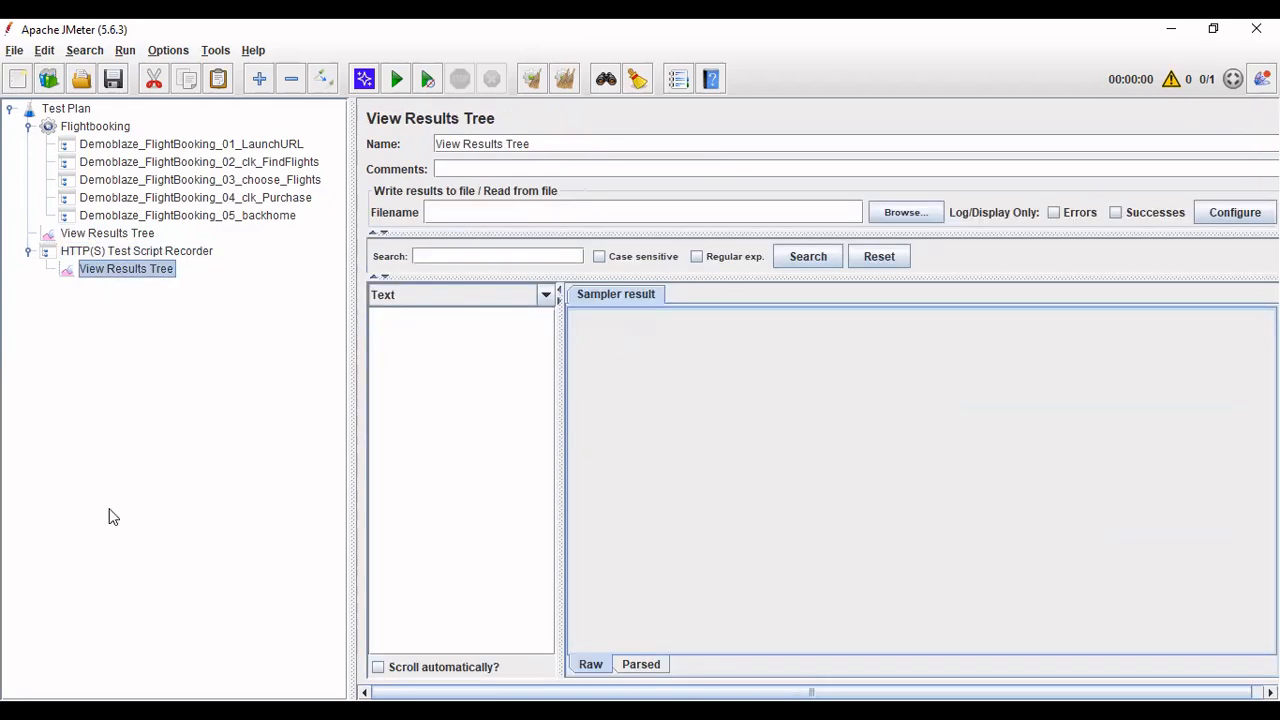
pyautogui.click(148, 252)
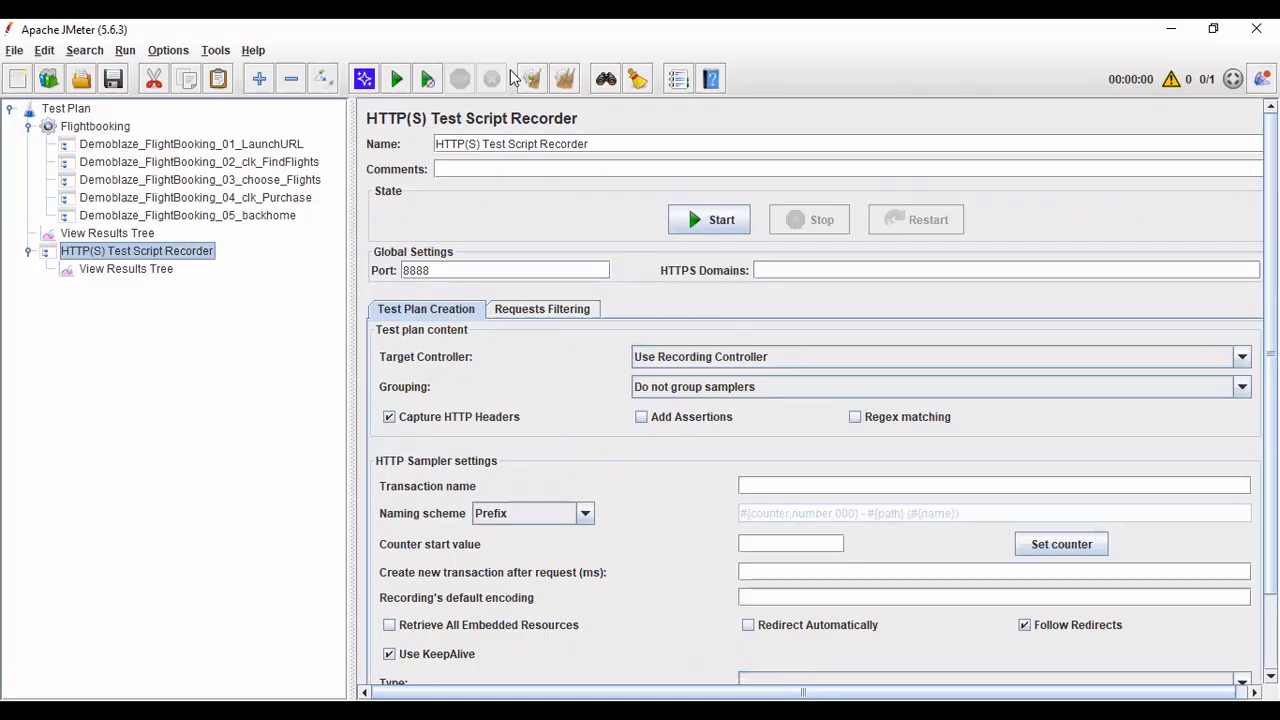
pyautogui.click(529, 267)
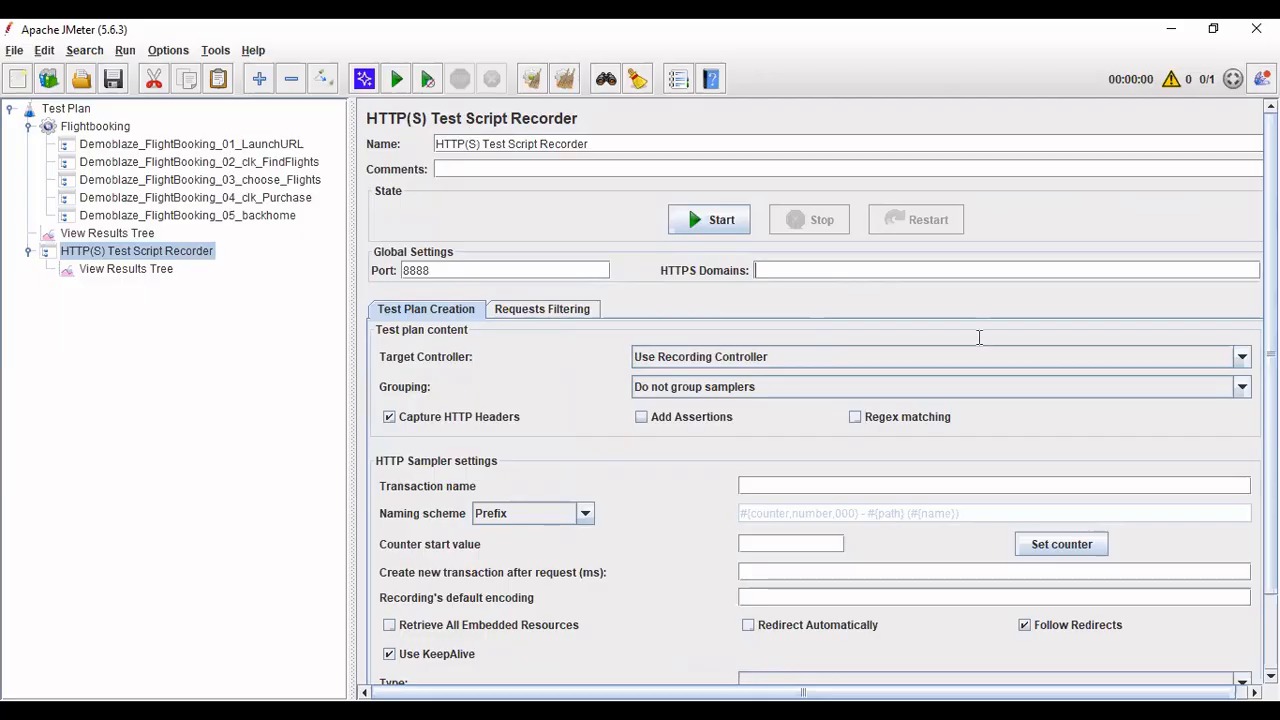
pyautogui.hotkey('alt', 'Tab')
# - Write step 5: 'test script recorder enter the same port num you have given in system proxy EX'
pyautogui.write('5. ')
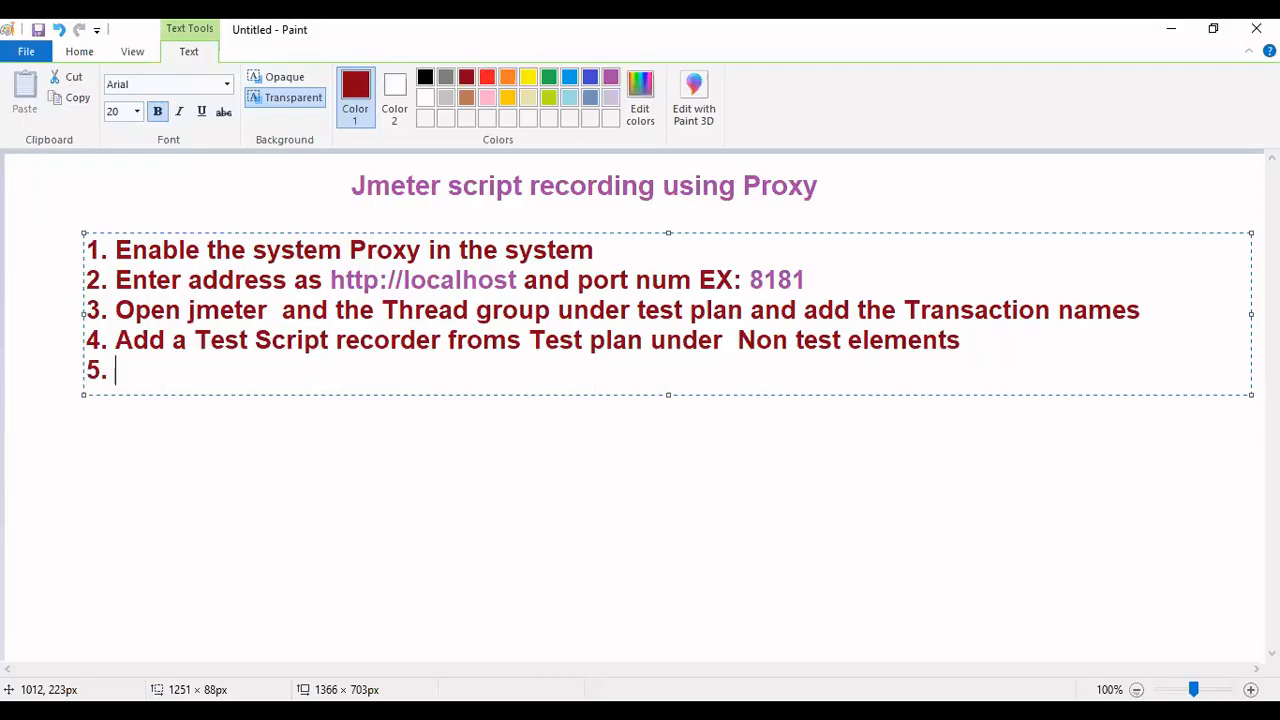
pyautogui.write('=')
pyautogui.press('BackSpace')
pyautogui.hotkey('alt', 'Tab')
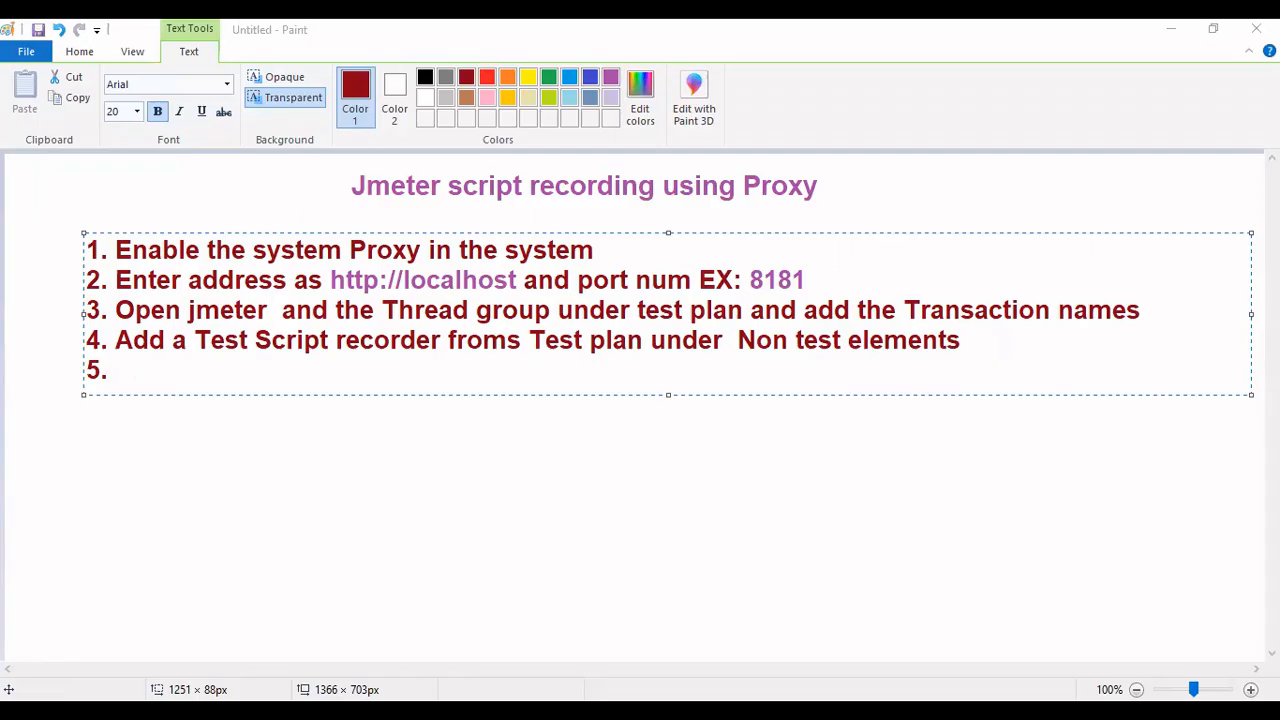
pyautogui.hotkey('alt', 'Tab')
pyautogui.write('G')
pyautogui.press('BackSpace')
pyautogui.write('in')
pyautogui.press('BackSpace')
pyautogui.press('BackSpace')
pyautogui.press('BackSpace')
pyautogui.write('In the re')
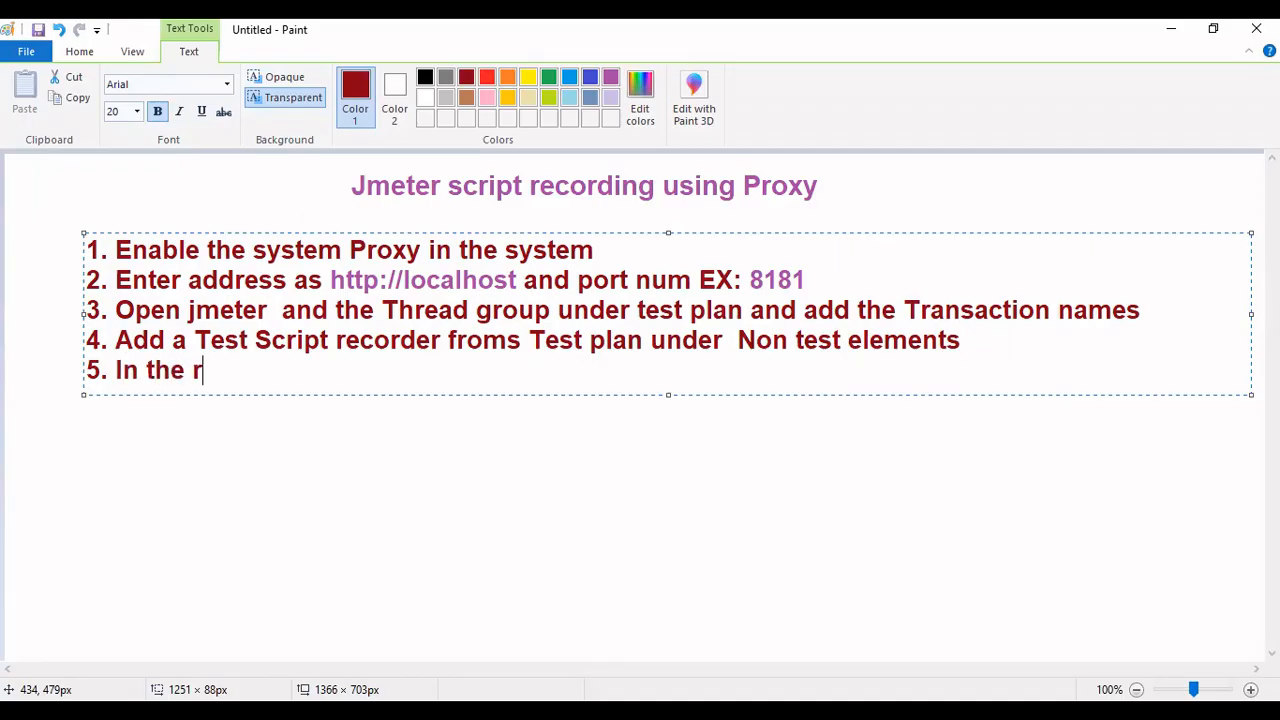
pyautogui.press('BackSpace')
pyautogui.press('BackSpace')
pyautogui.write('test scrip')
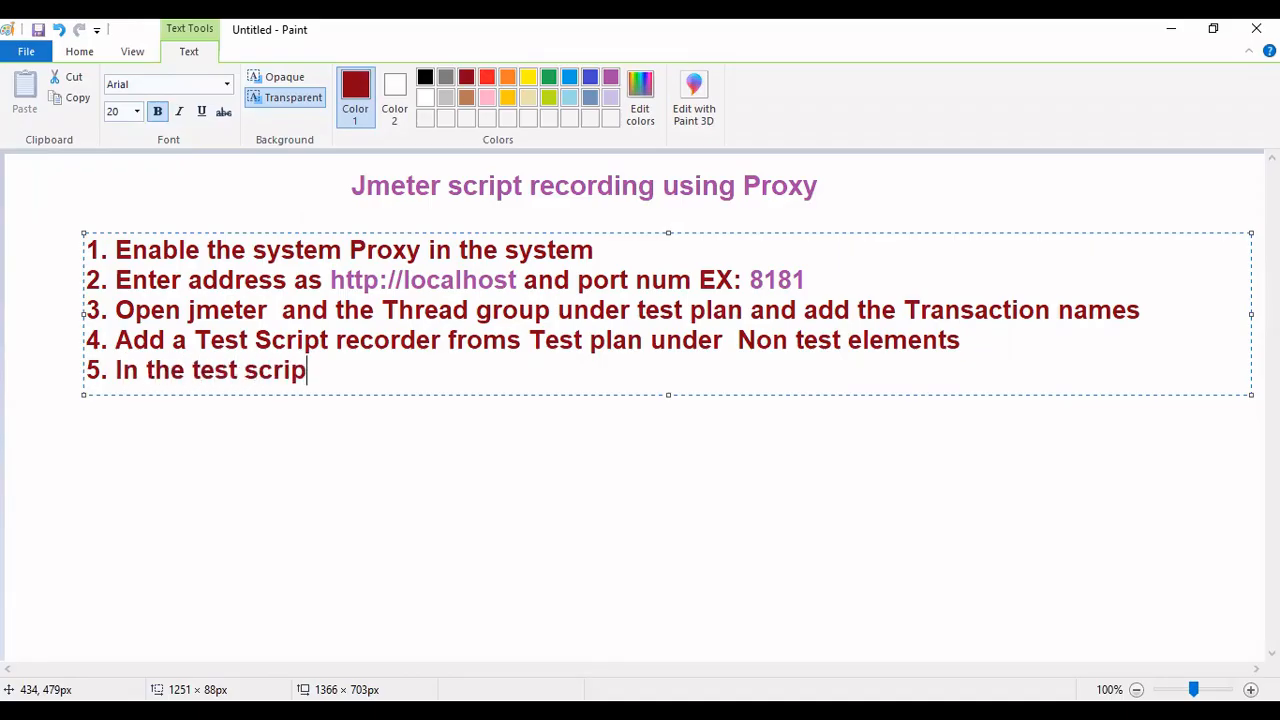
pyautogui.write('t recorder en')
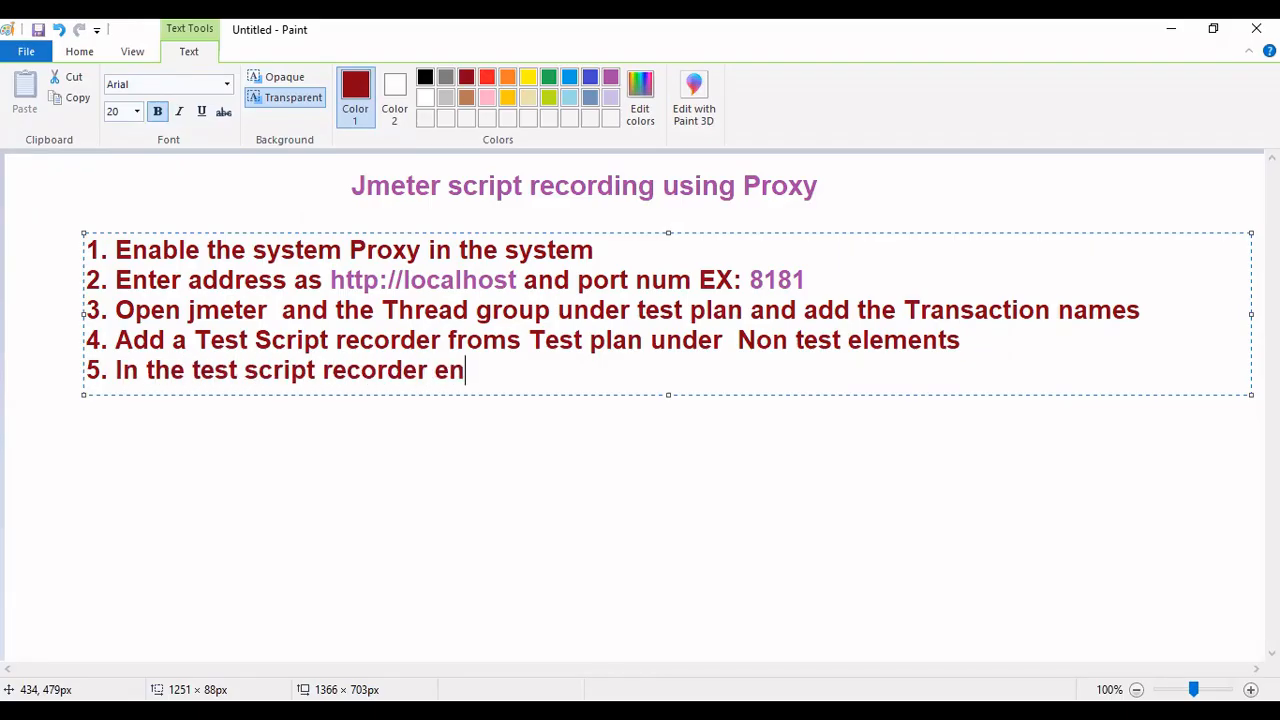
pyautogui.write('ter the same port num')
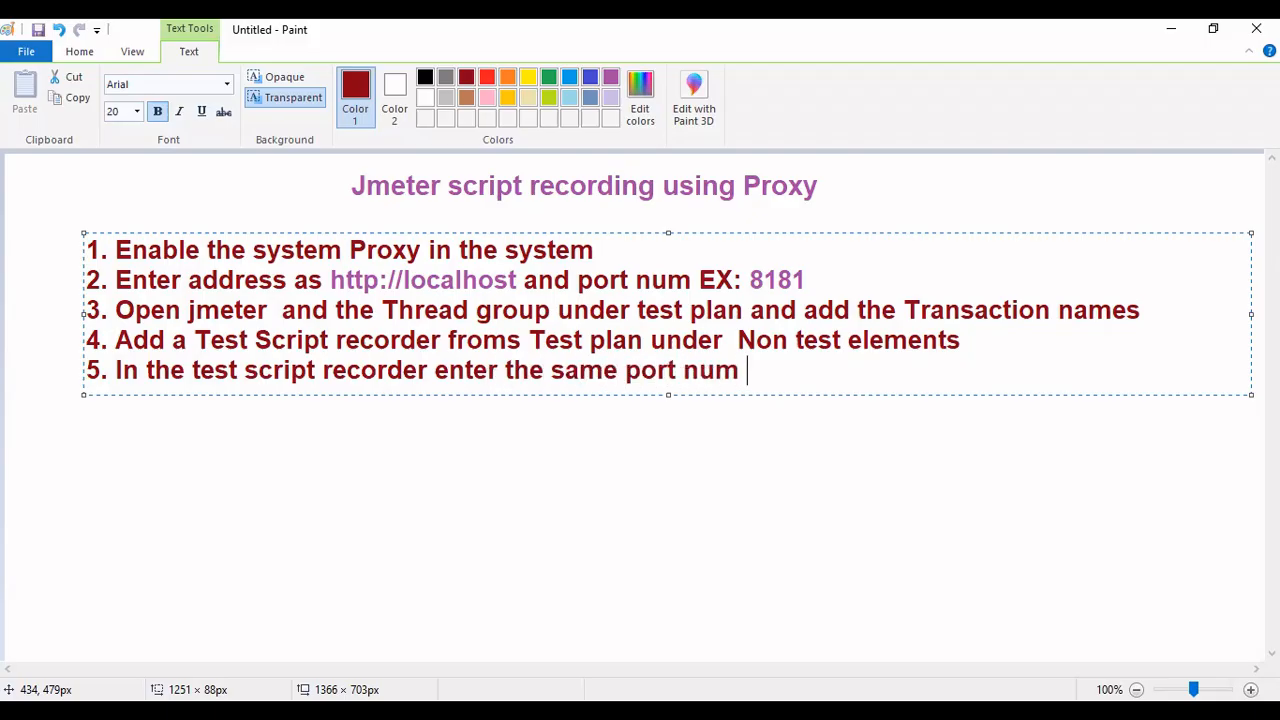
pyautogui.write(' you have given in system proxy EX')
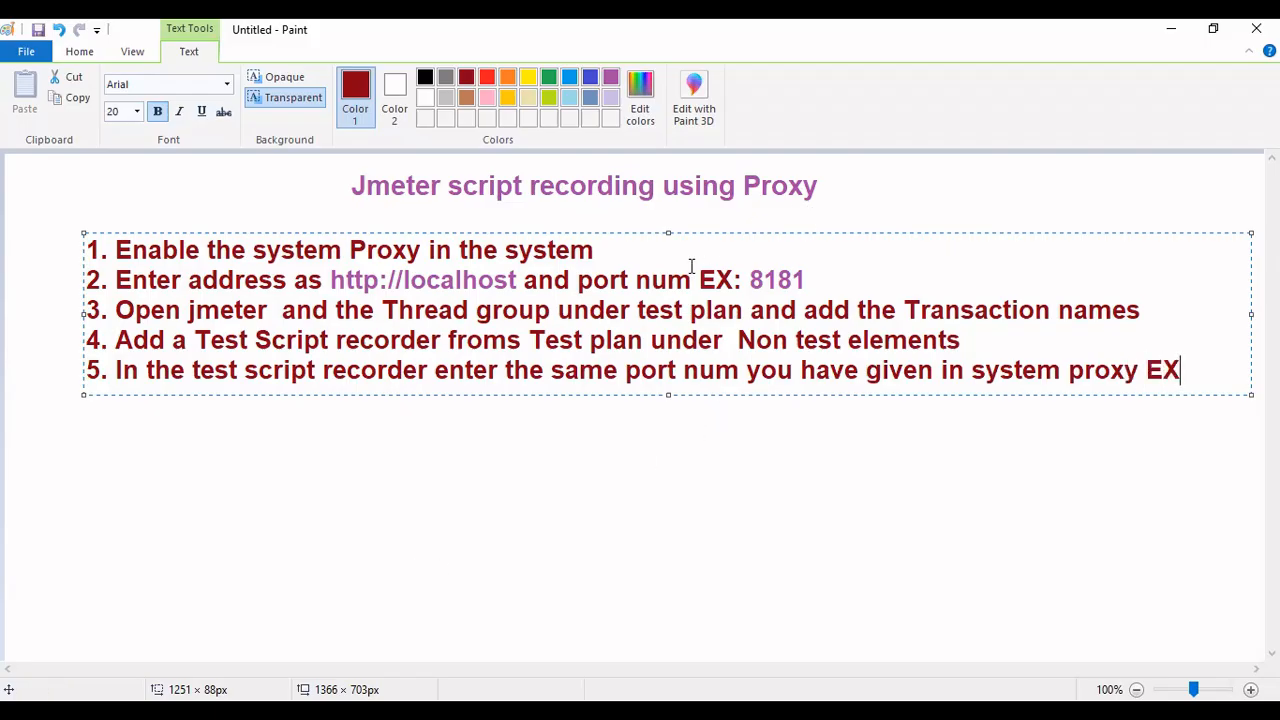
# - Replace EX with 'EX: 8181' copied from step 2, and widen the text box to fit
pyautogui.moveTo(692, 280); pyautogui.dragTo(805, 282)
pyautogui.hotkey('ctrl', 'c')
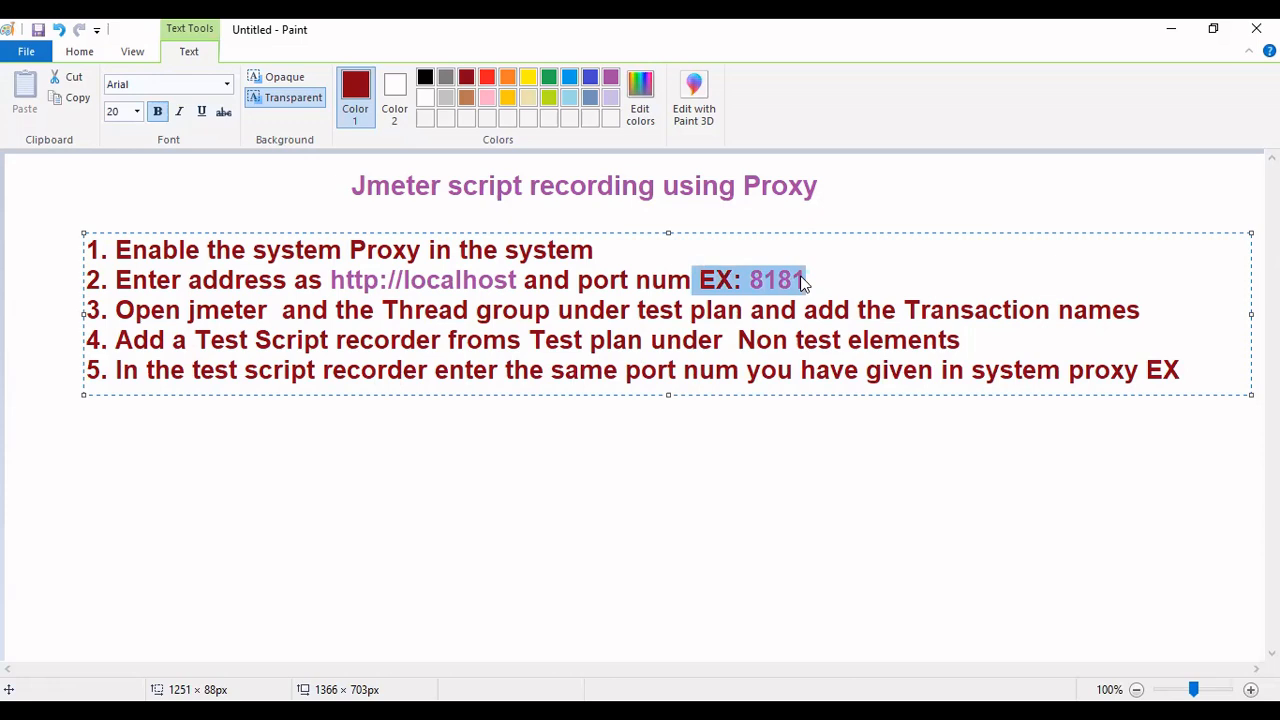
pyautogui.moveTo(1146, 370); pyautogui.dragTo(1189, 370)
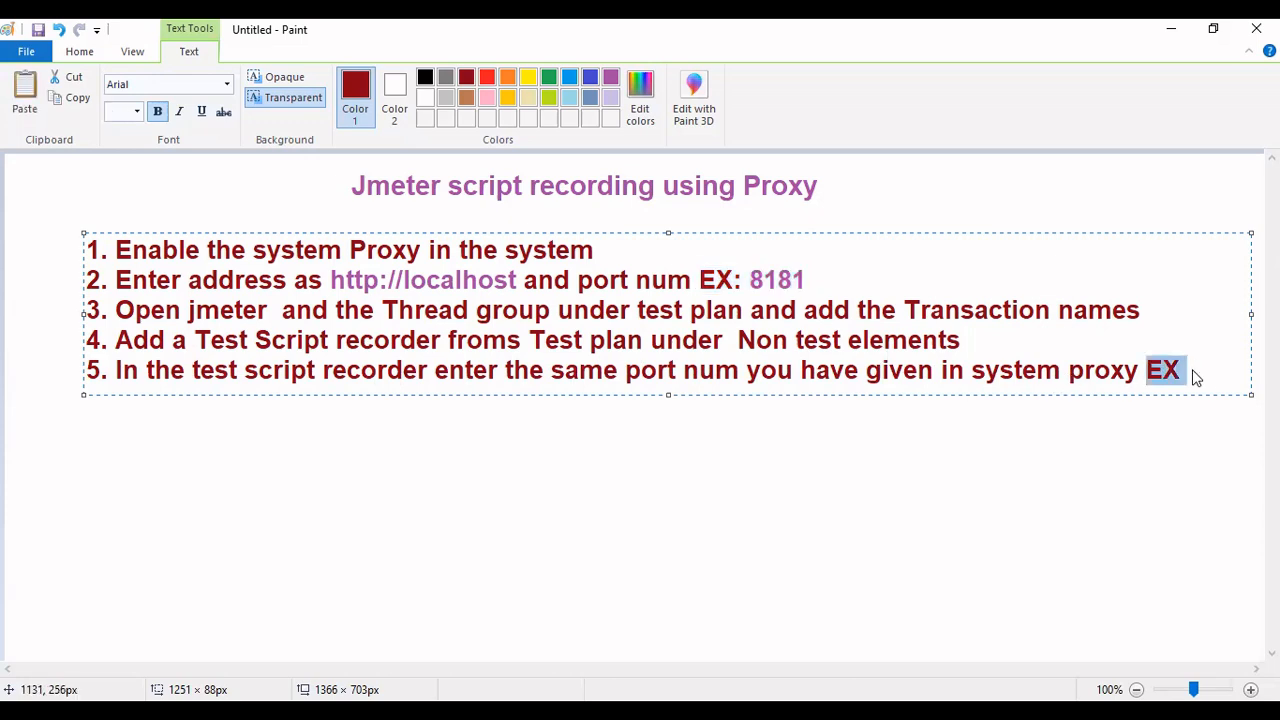
pyautogui.hotkey('ctrl', 'v')
pyautogui.click(1155, 369)
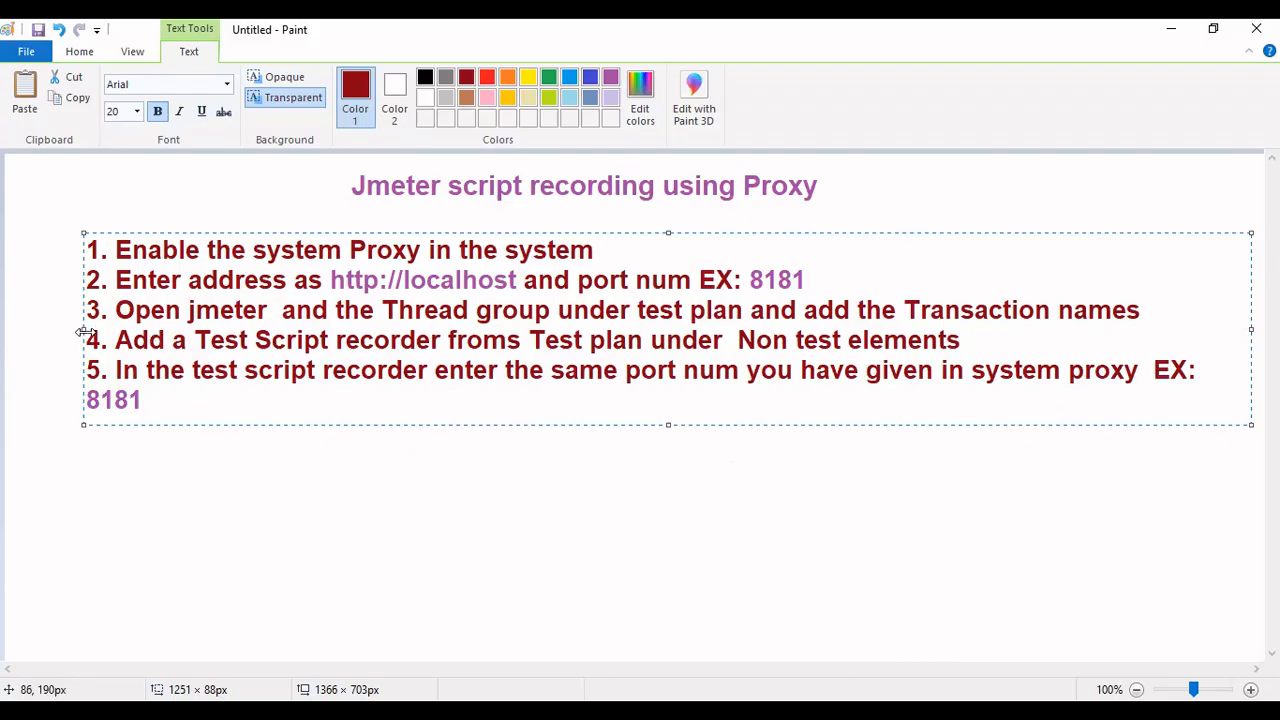
pyautogui.moveTo(83, 331); pyautogui.dragTo(50, 331)
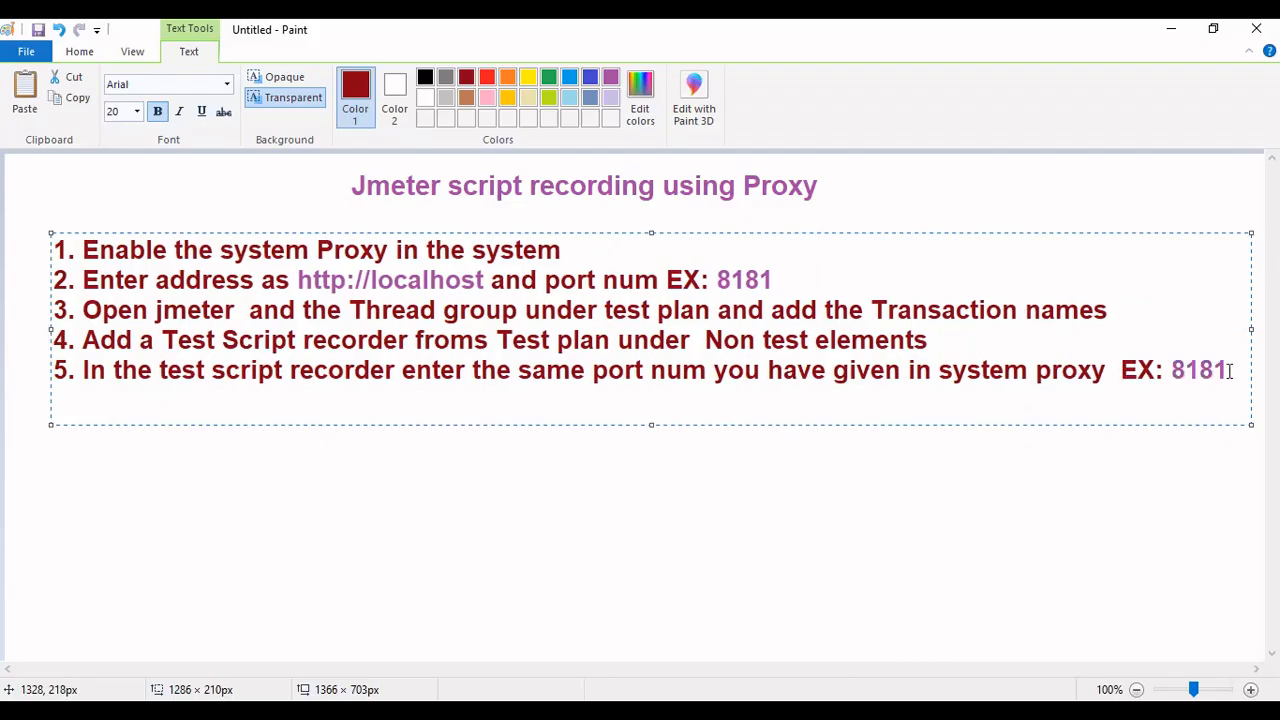
# - Add the line 'and enter the domain ex: blazedemo.com' below step 5
pyautogui.press('Return')
pyautogui.write('and')
pyautogui.press('BackSpace')
pyautogui.press('BackSpace')
pyautogui.press('BackSpace')
pyautogui.write('and e')
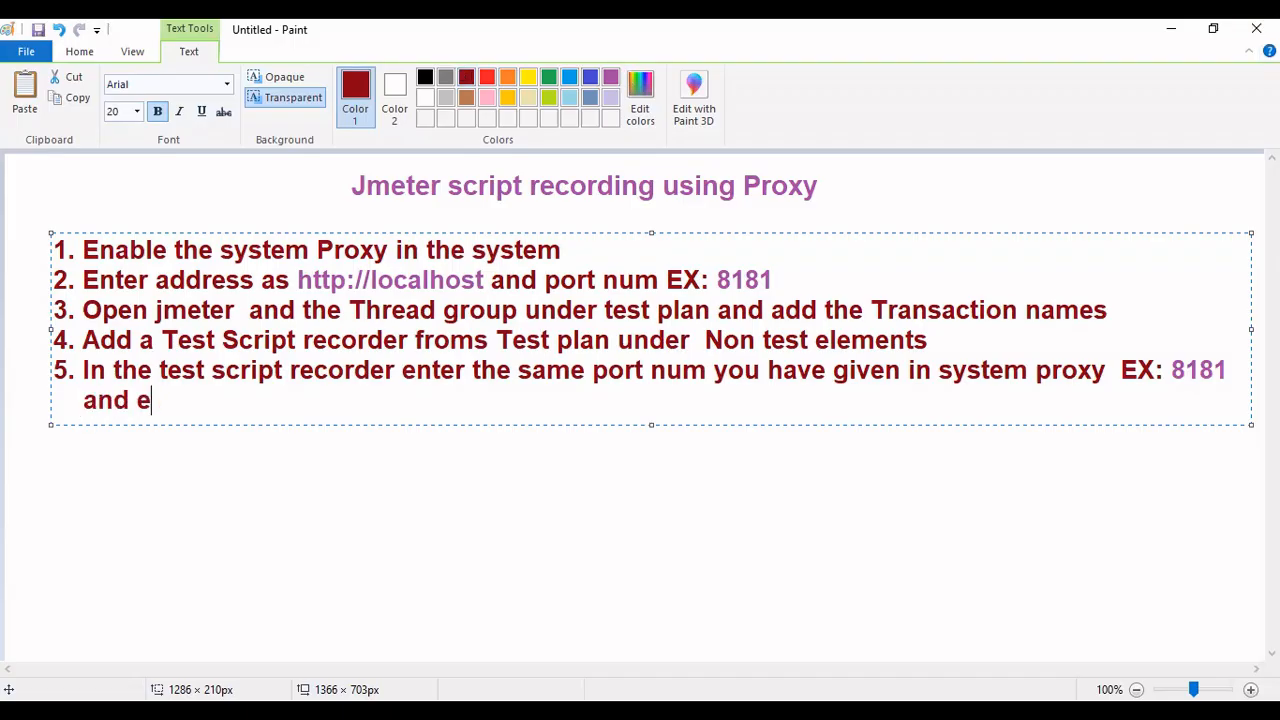
pyautogui.write('nter the domai')
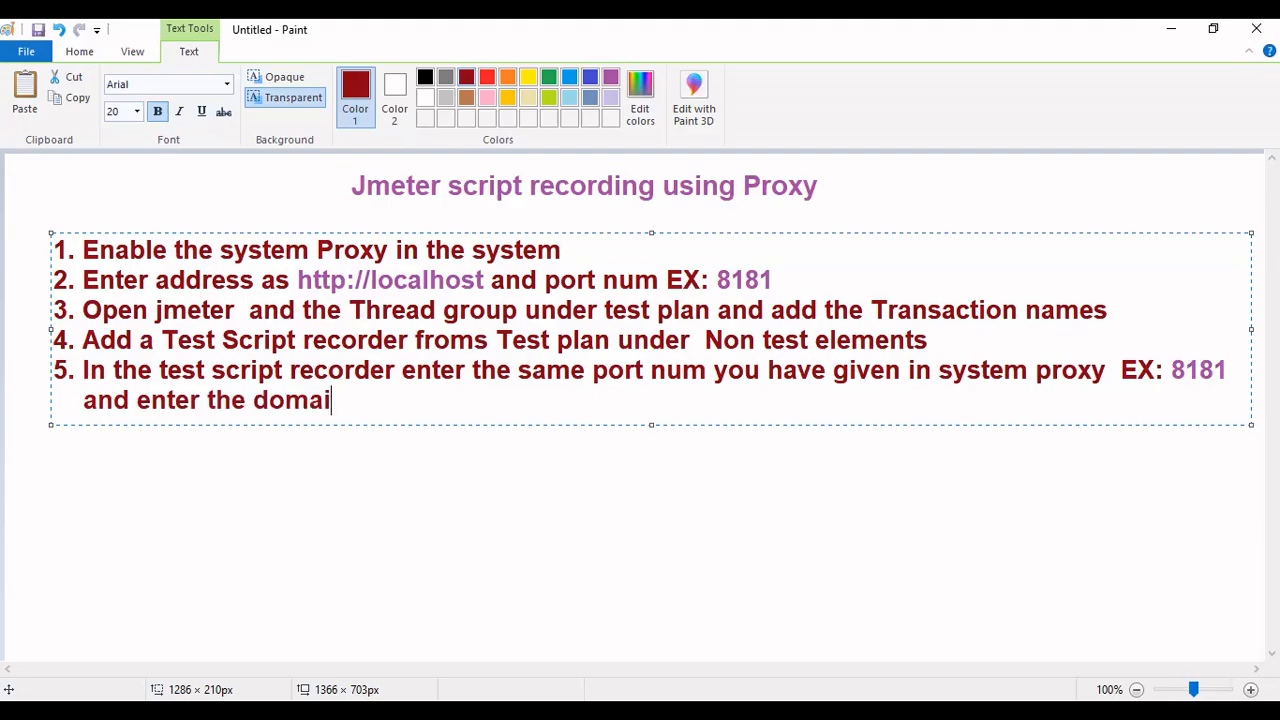
pyautogui.write('n ex: blaze')
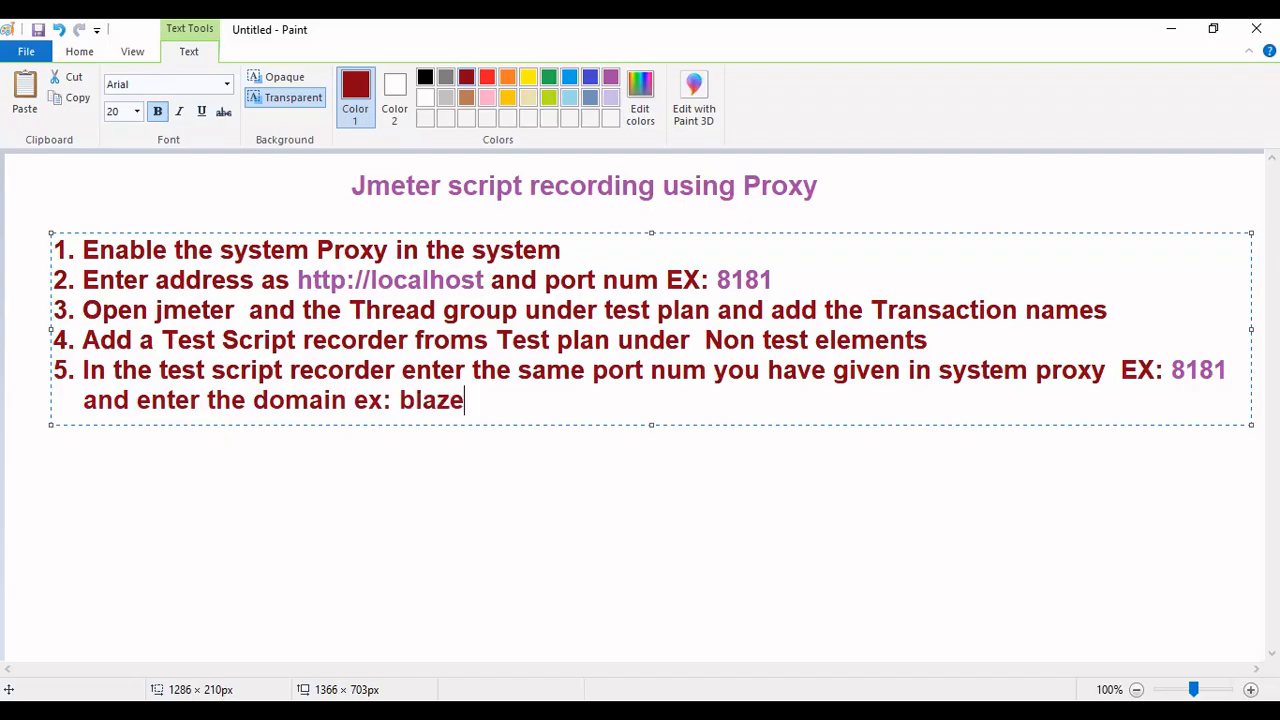
pyautogui.write('demo.com')
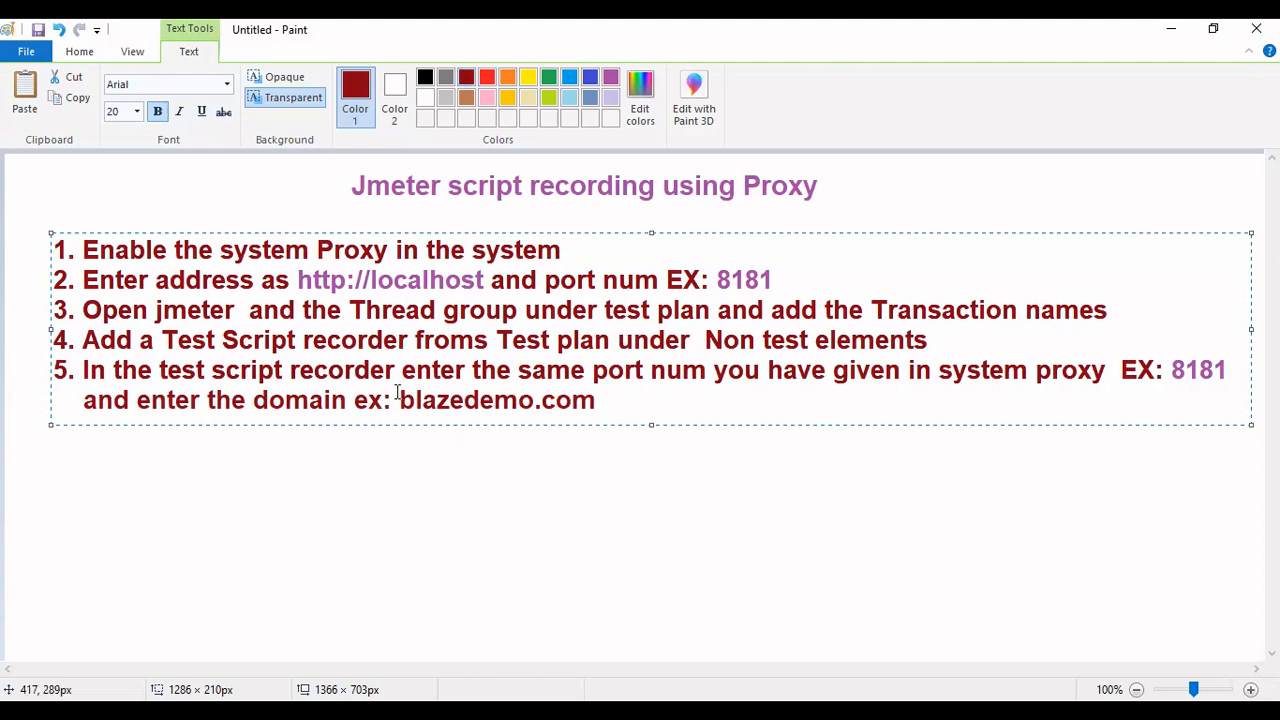
# - Colour the text blazedemo.com purple
pyautogui.moveTo(608, 398); pyautogui.dragTo(389, 400)
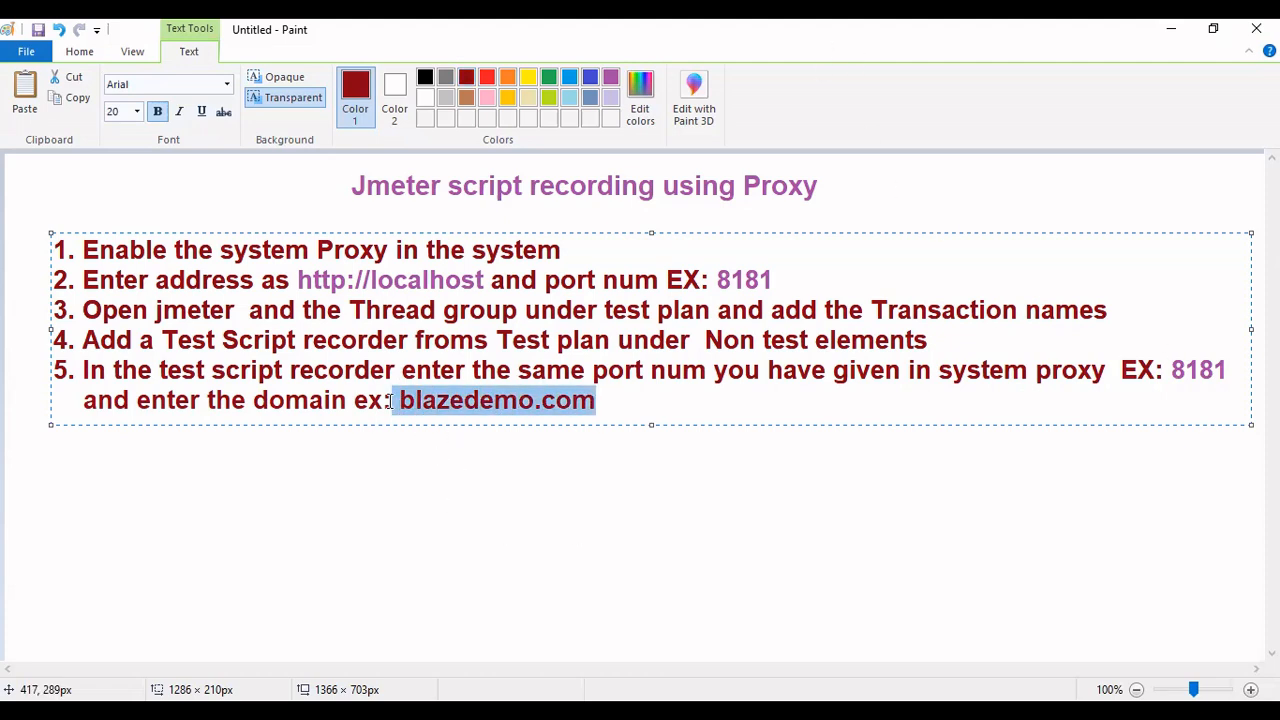
pyautogui.click(672, 406)
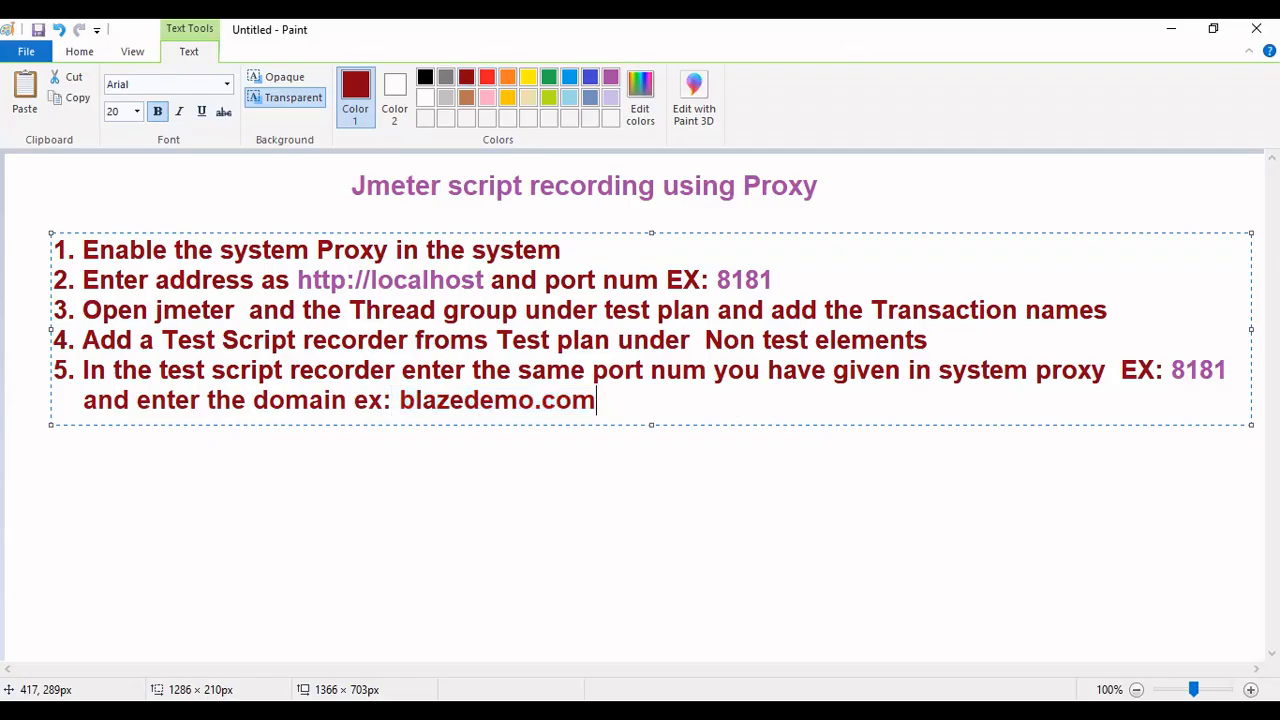
pyautogui.moveTo(595, 403); pyautogui.dragTo(398, 402)
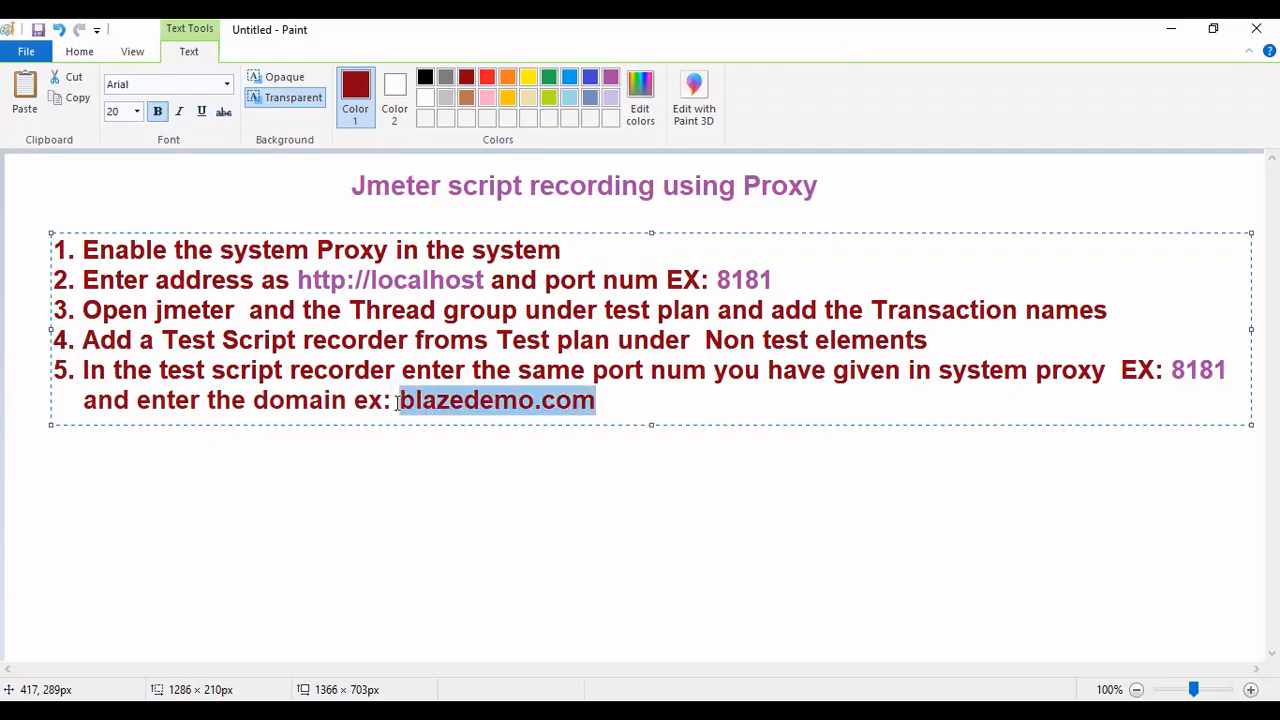
pyautogui.click(611, 77)
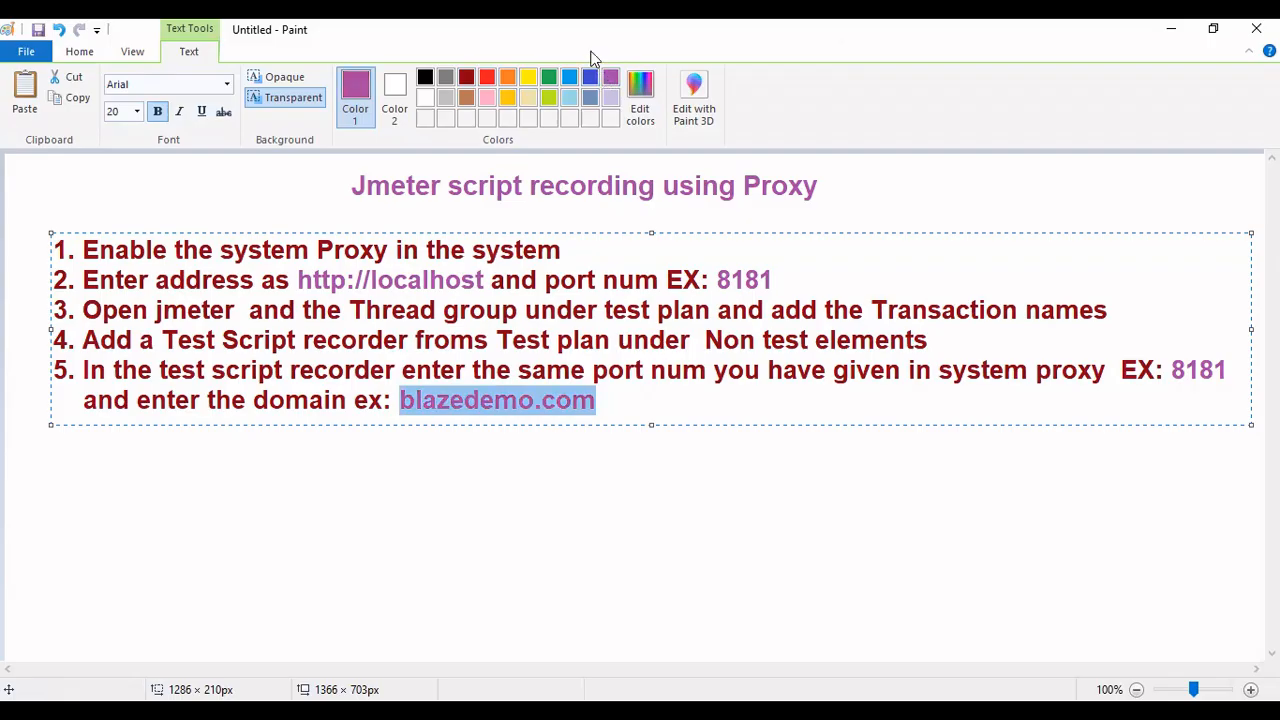
pyautogui.hotkey('alt', 'Tab')
pyautogui.hotkey('alt', 'Tab')
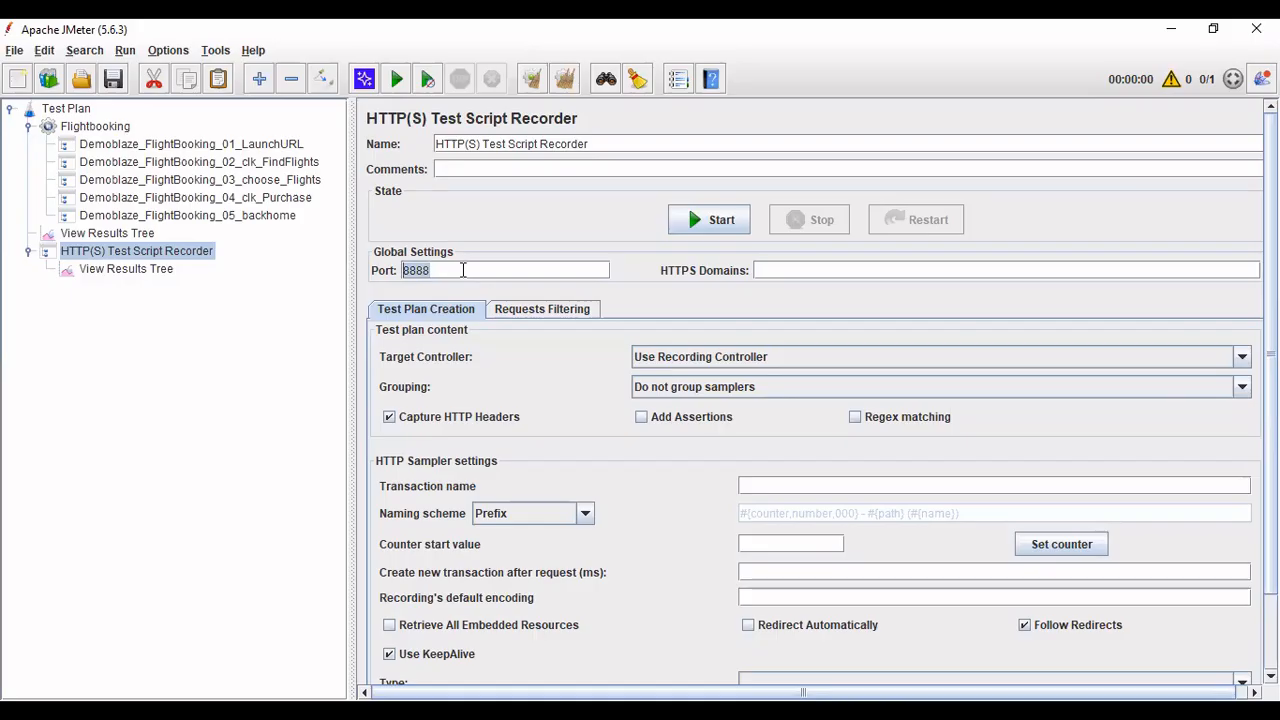
pyautogui.write('81')
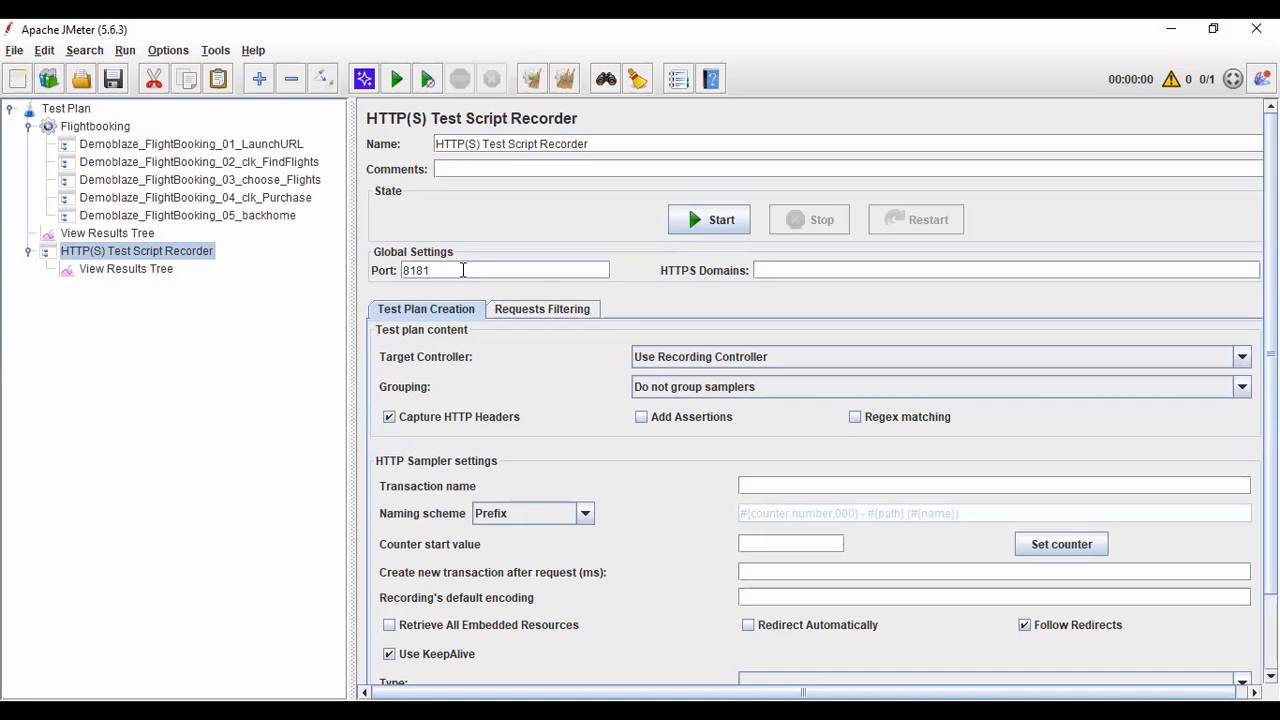
pyautogui.click(806, 271)
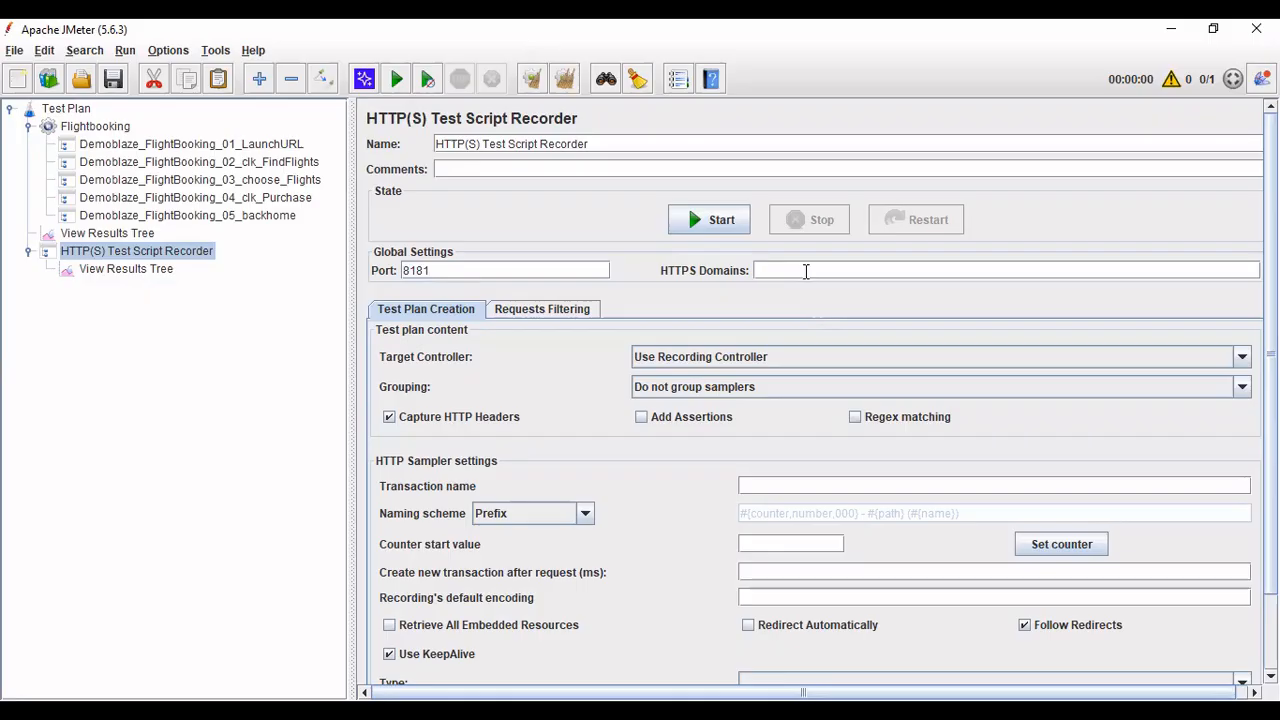
pyautogui.write('www.blazedemo.com')
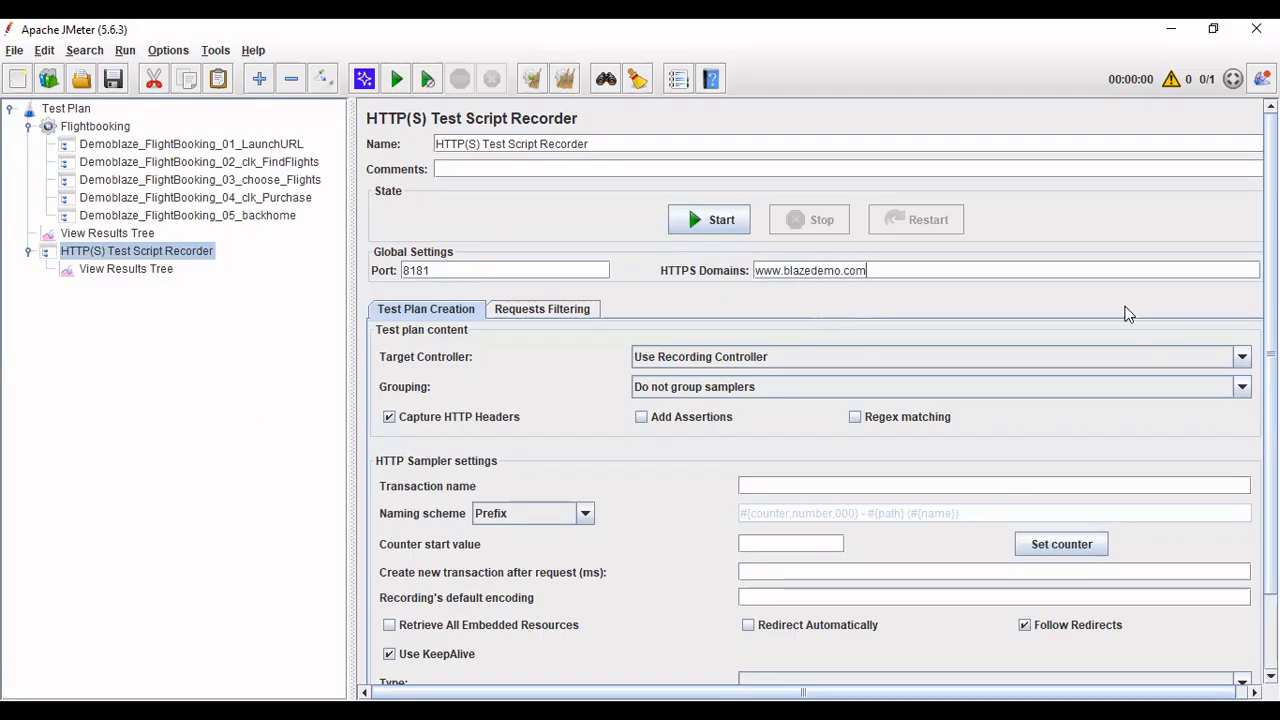
# - Review the LaunchURL, FindFlights, choose_Flights and backhome transaction controllers, then reselect the recorder
pyautogui.scroll(-3, 688, 156)
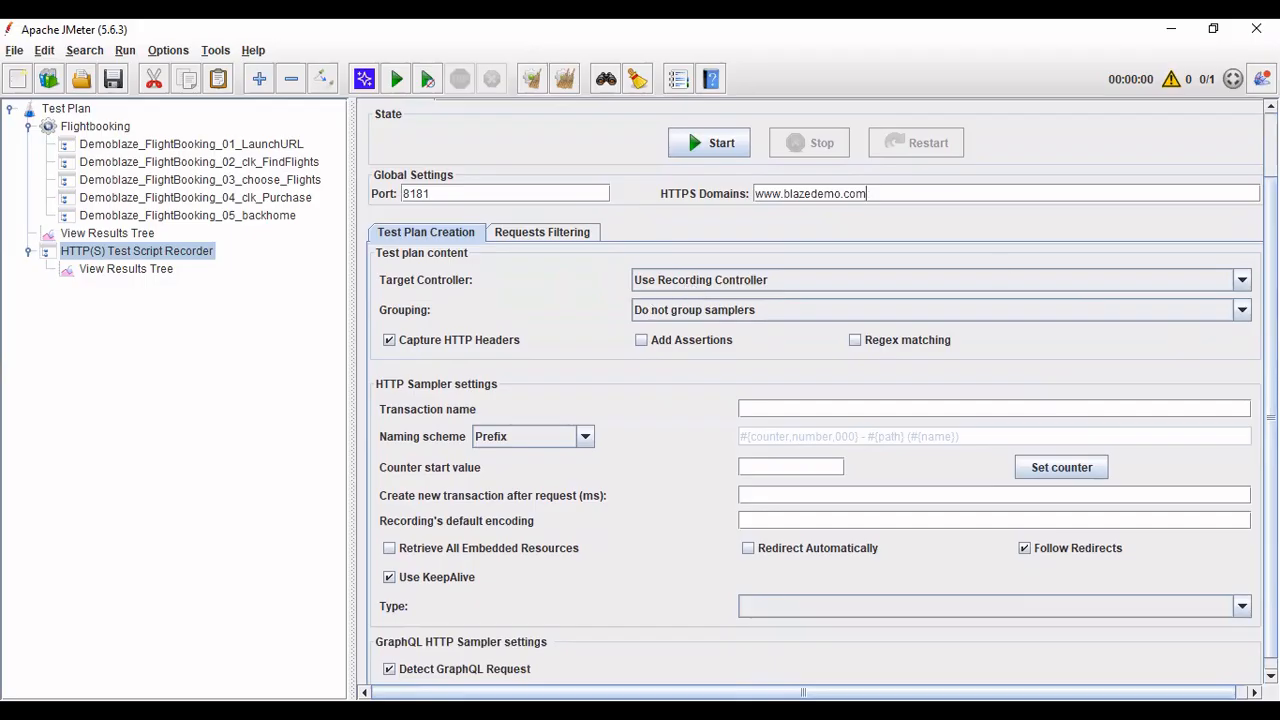
pyautogui.scroll(3, 822, 388)
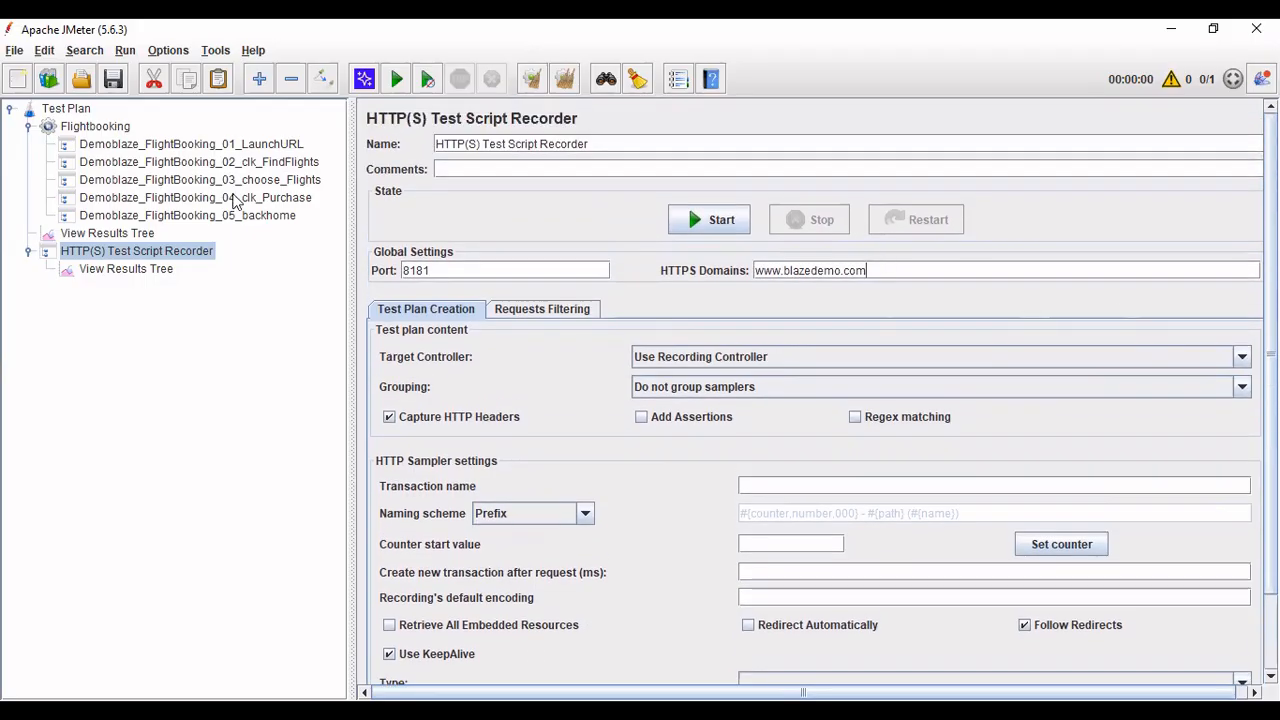
pyautogui.click(240, 146)
pyautogui.click(241, 162)
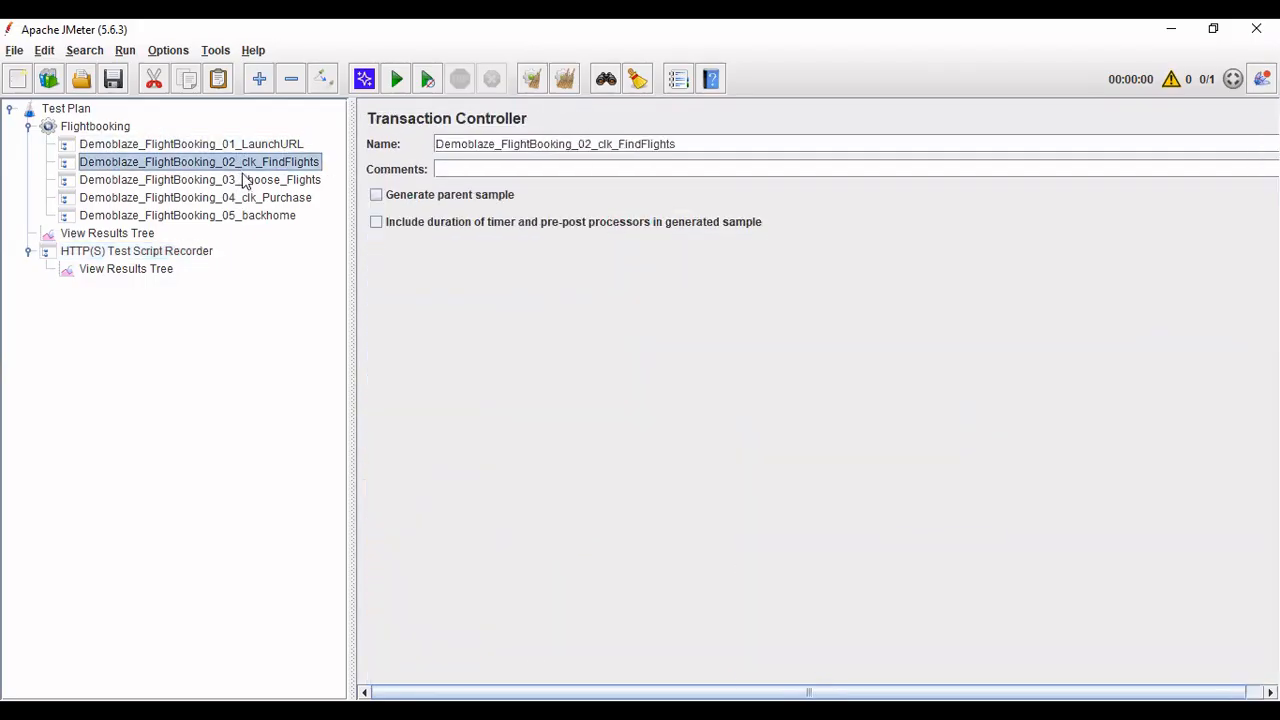
pyautogui.click(243, 180)
pyautogui.click(248, 216)
pyautogui.click(176, 252)
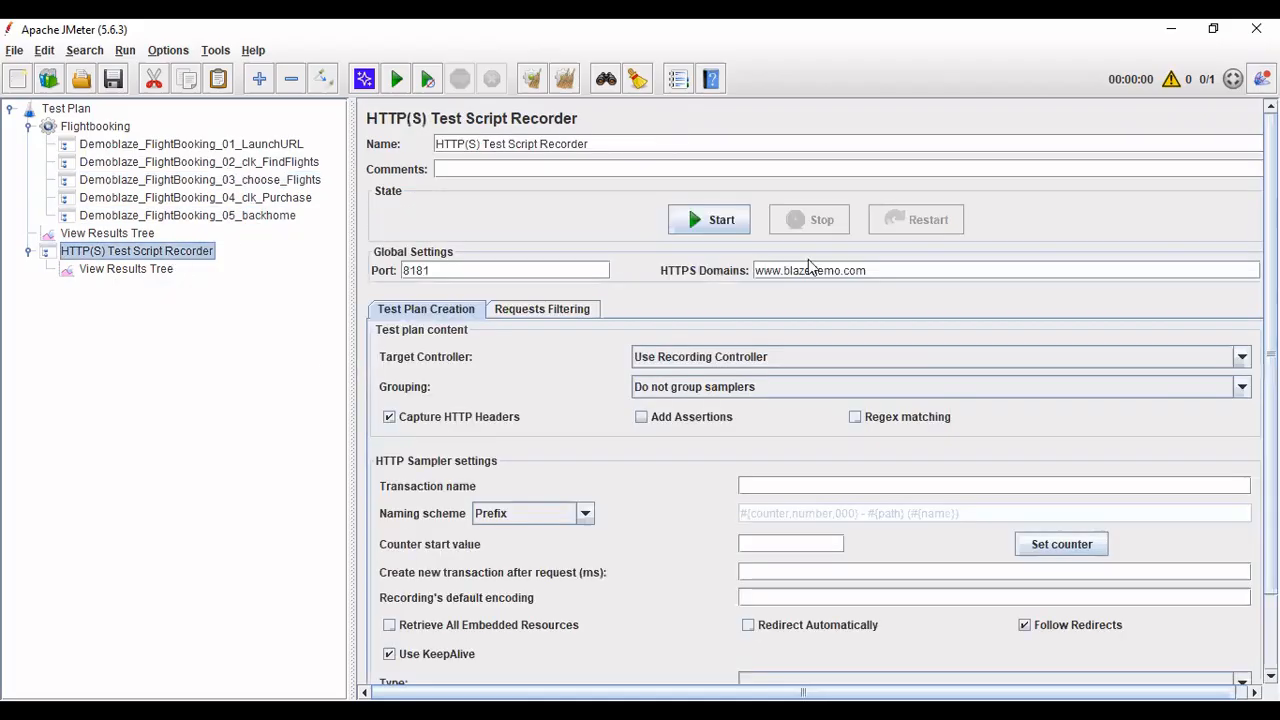
pyautogui.click(230, 148)
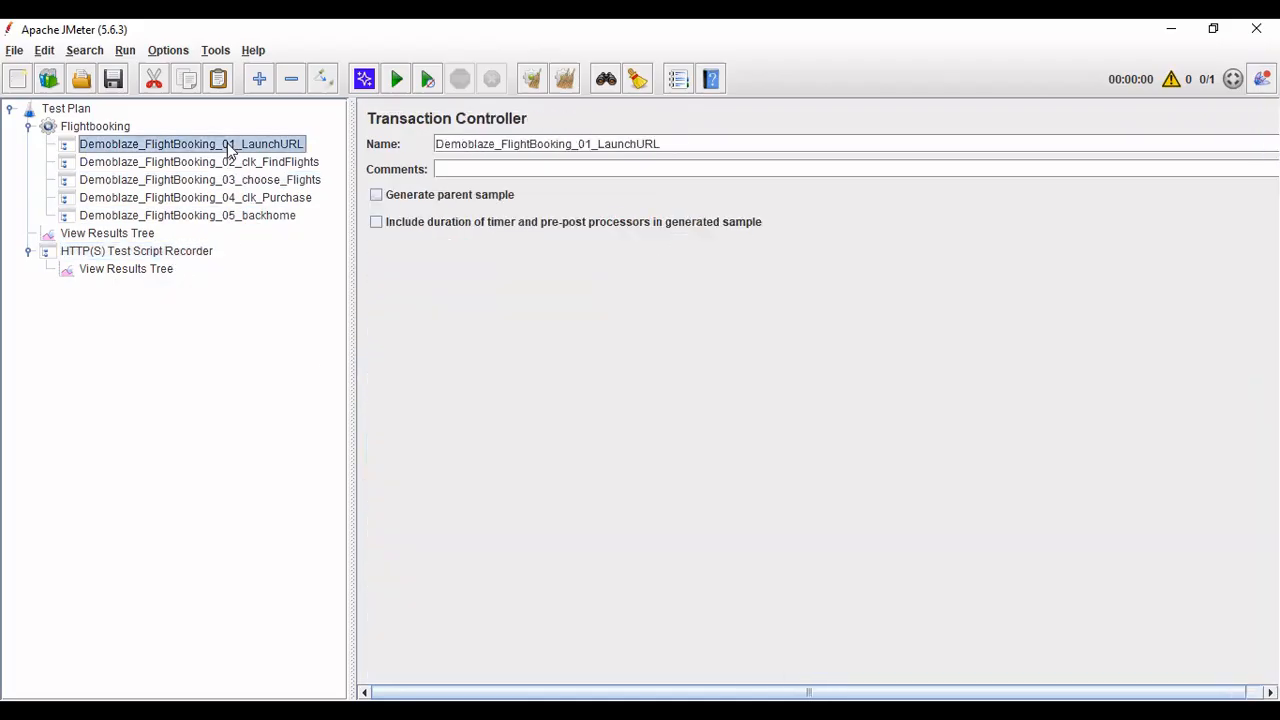
pyautogui.click(176, 256)
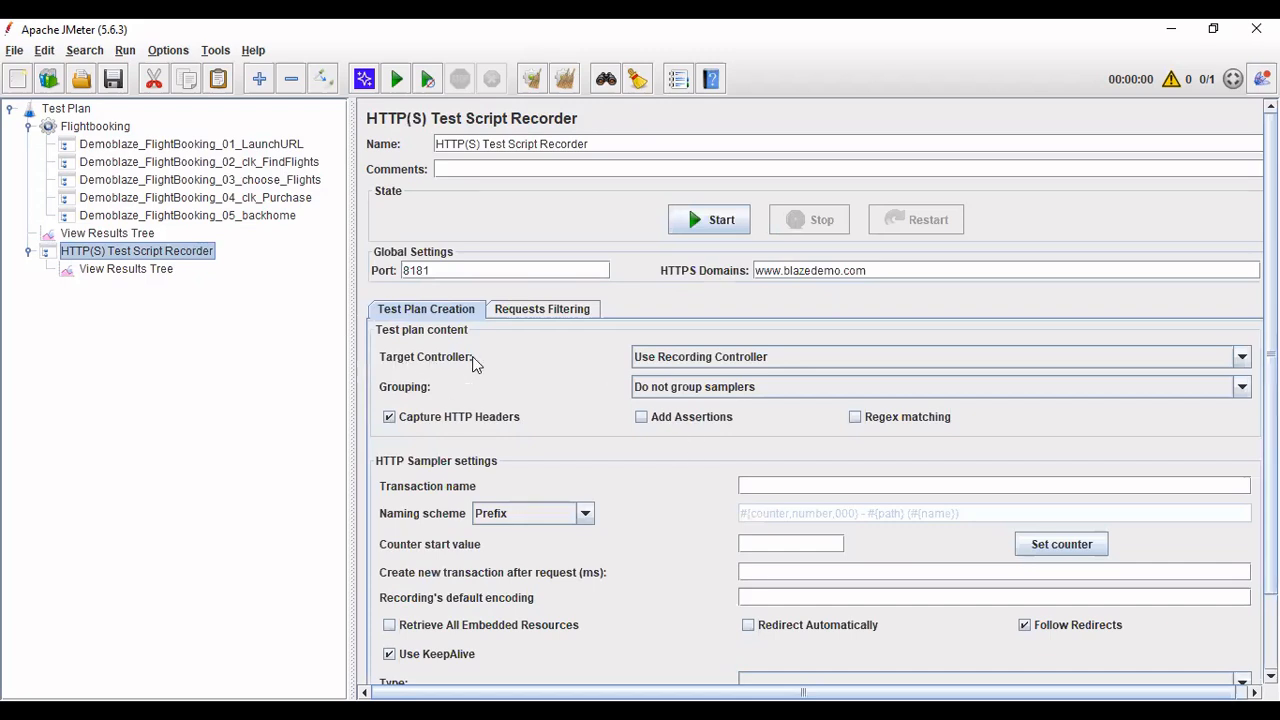
pyautogui.click(718, 360)
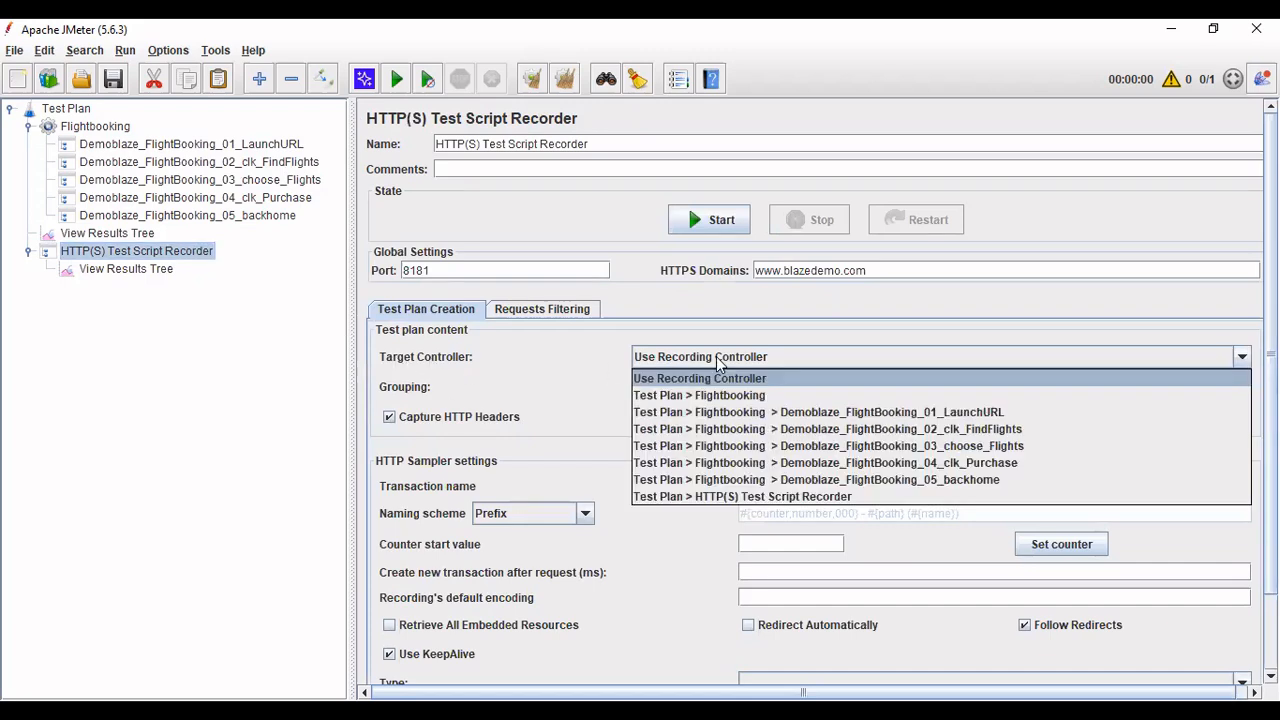
pyautogui.click(970, 411)
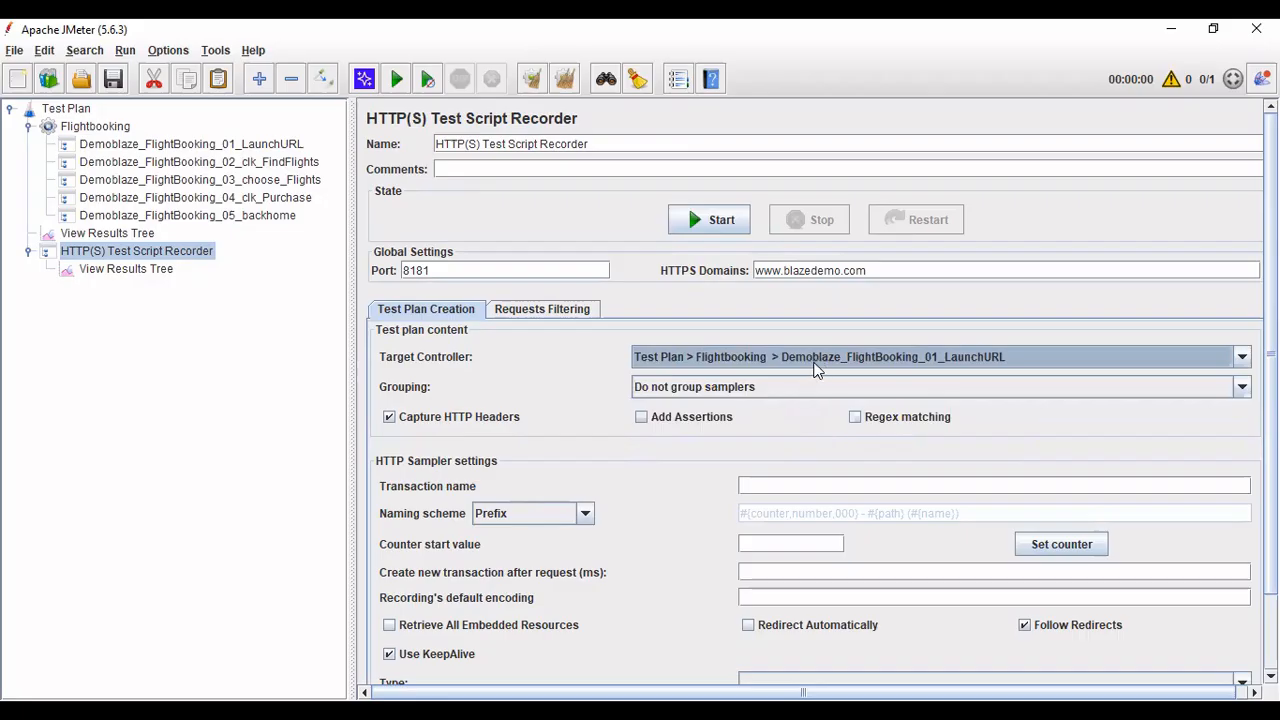
pyautogui.click(782, 357)
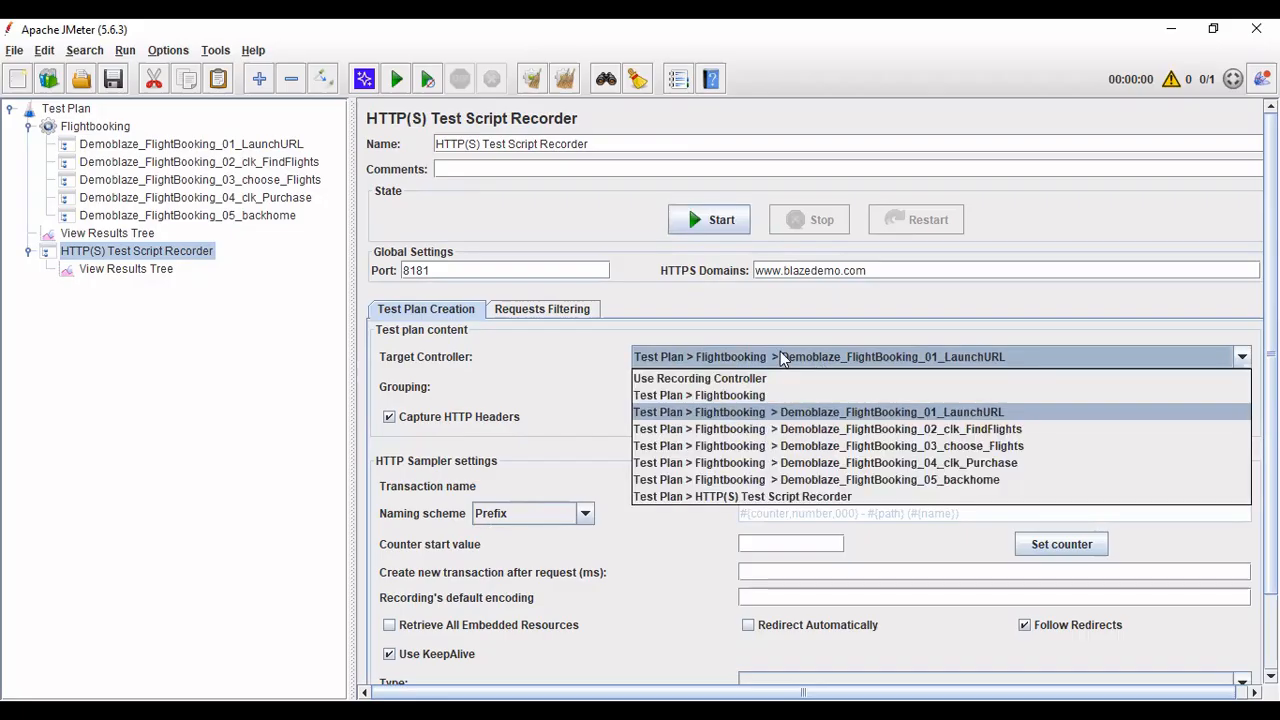
pyautogui.click(699, 379)
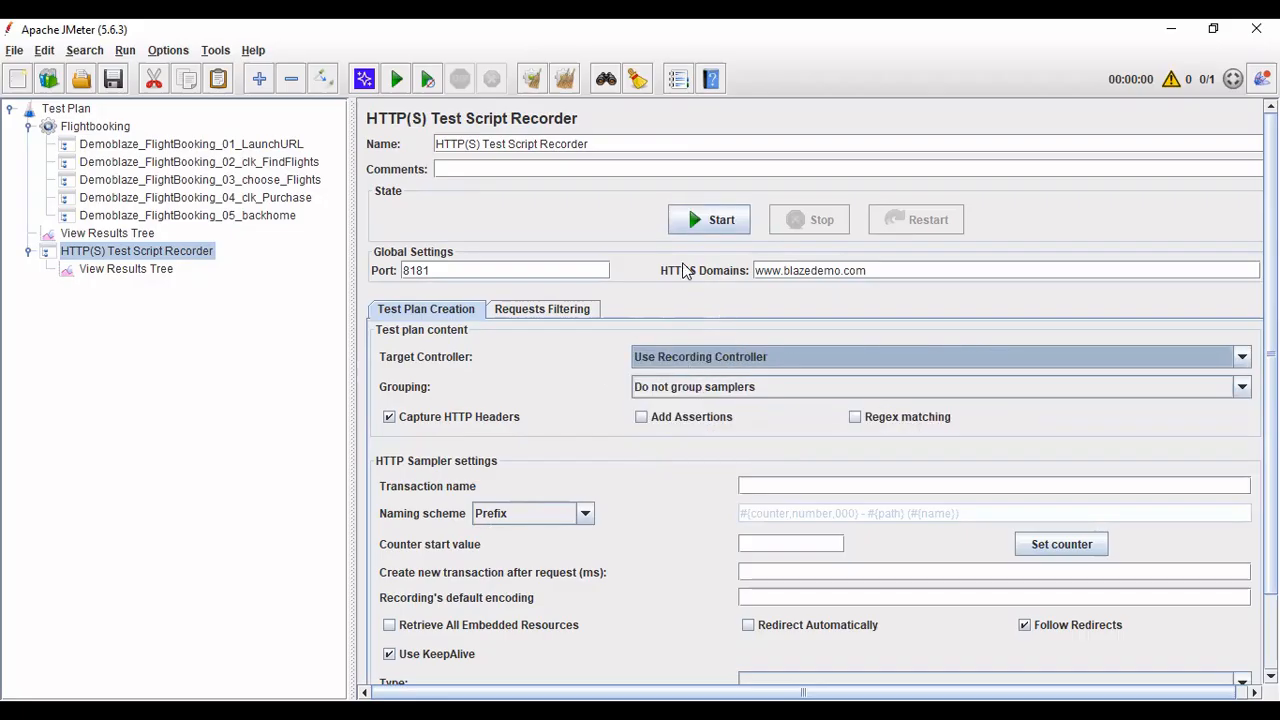
pyautogui.click(697, 221)
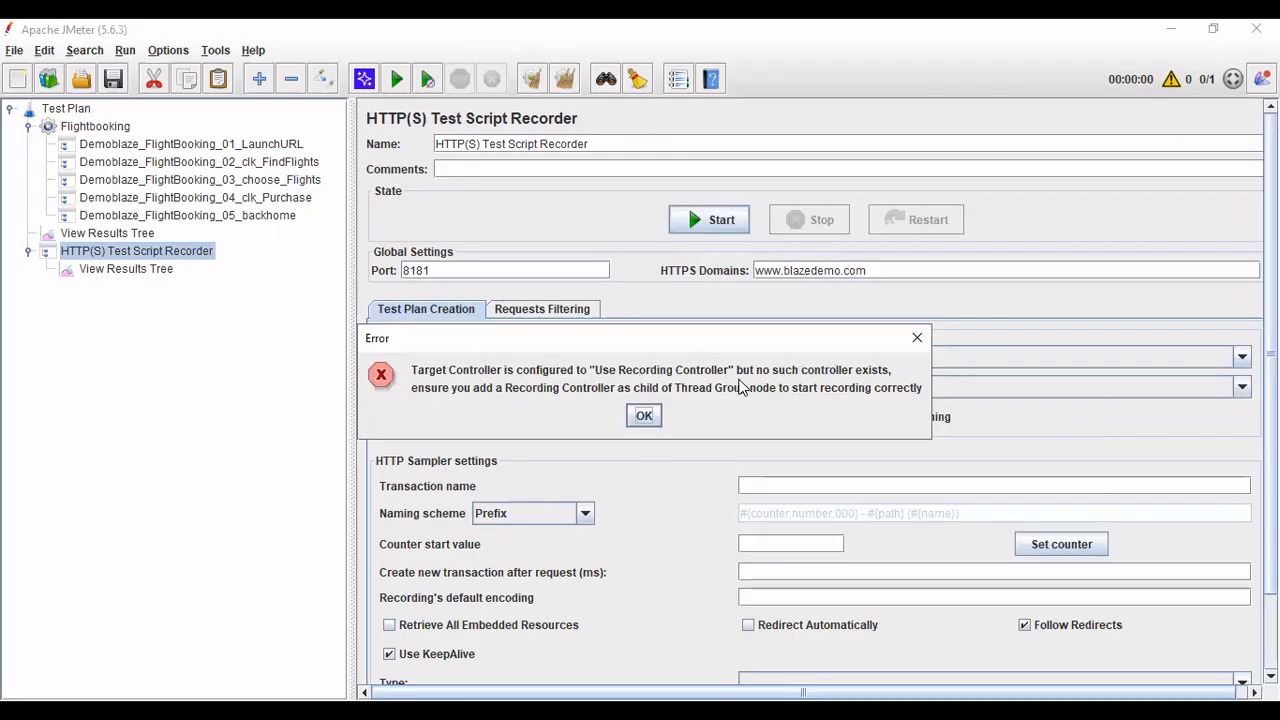
pyautogui.click(918, 338)
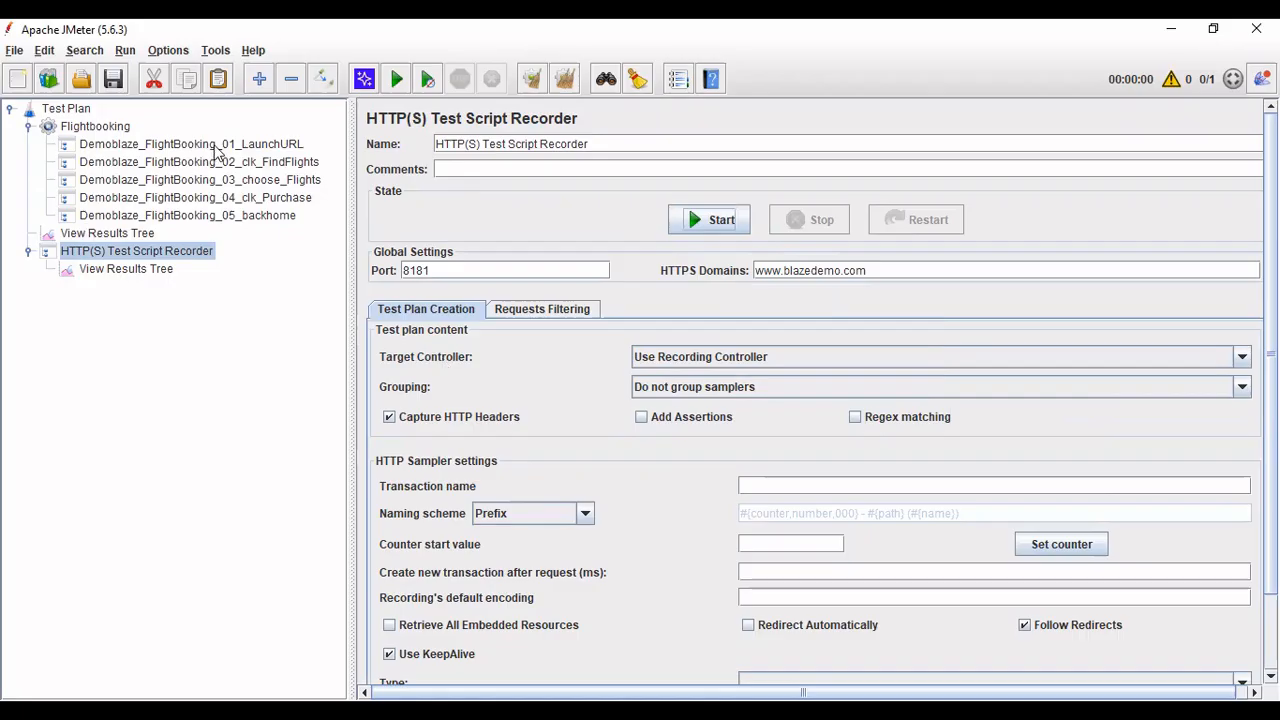
pyautogui.click(768, 357)
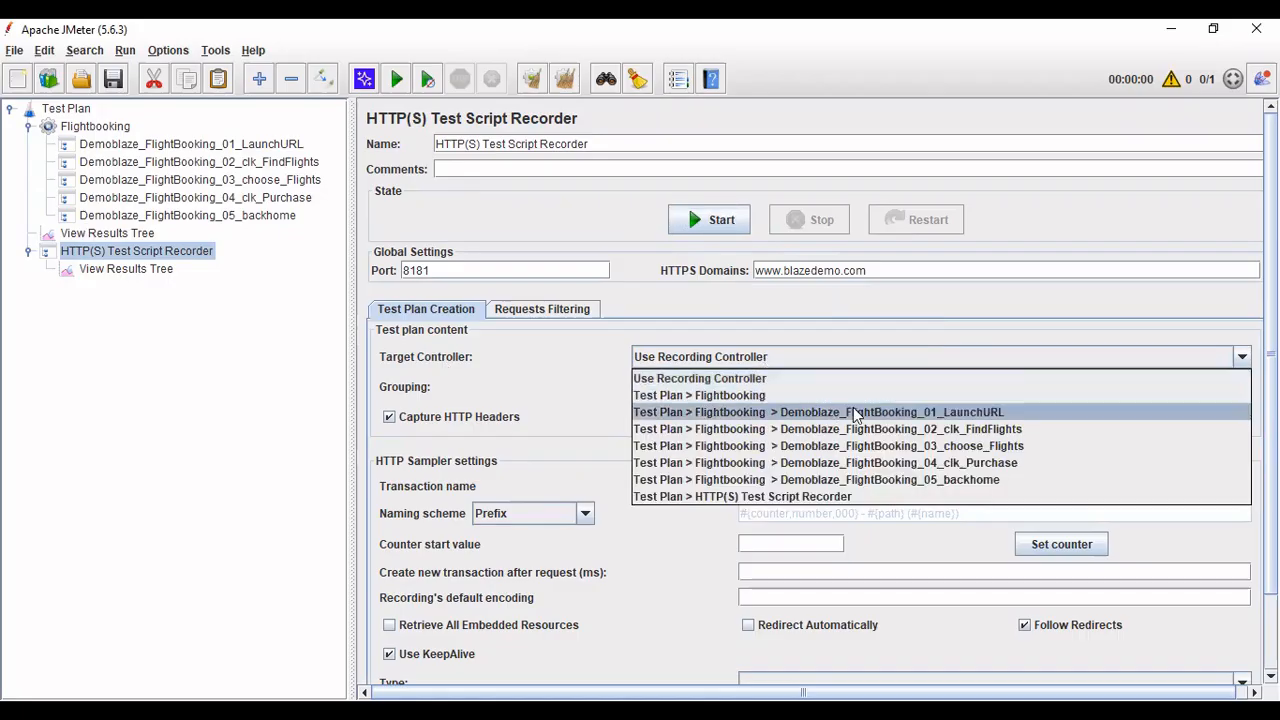
pyautogui.click(900, 412)
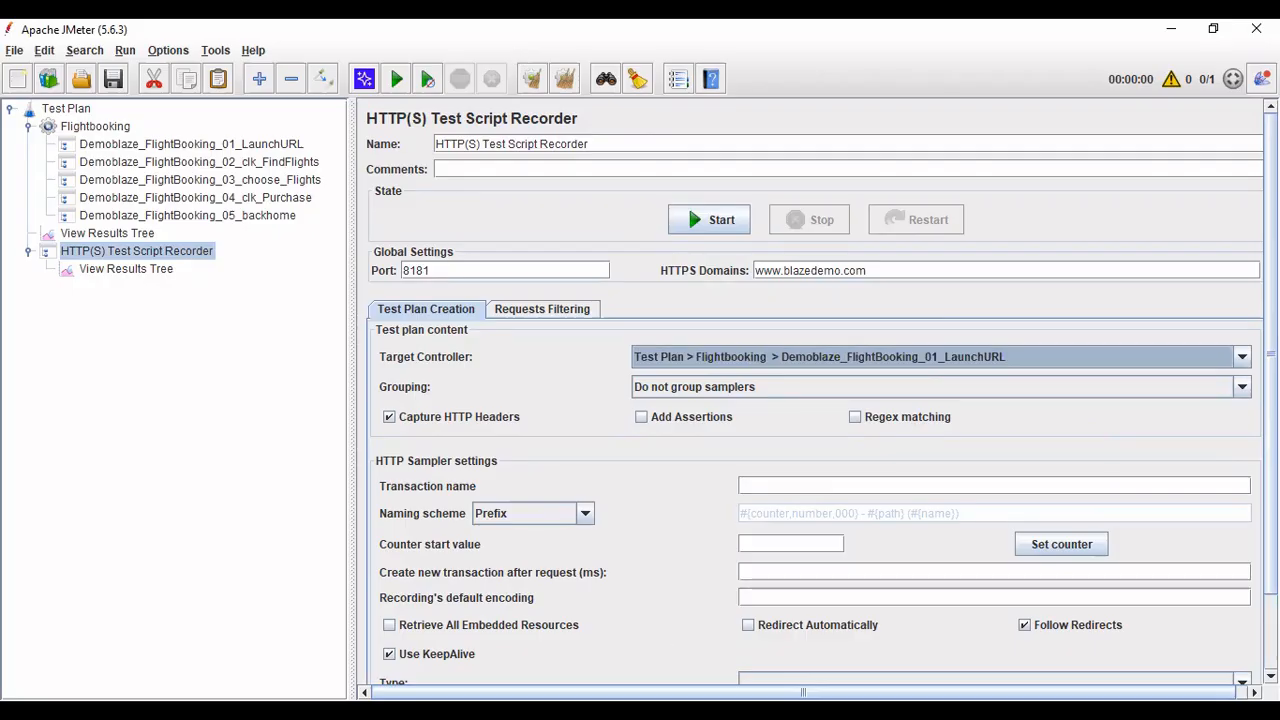
# - Add line 6: 'Select the Target Controller as your 1st Transaction EX: Launch'
pyautogui.hotkey('alt', 'Tab')
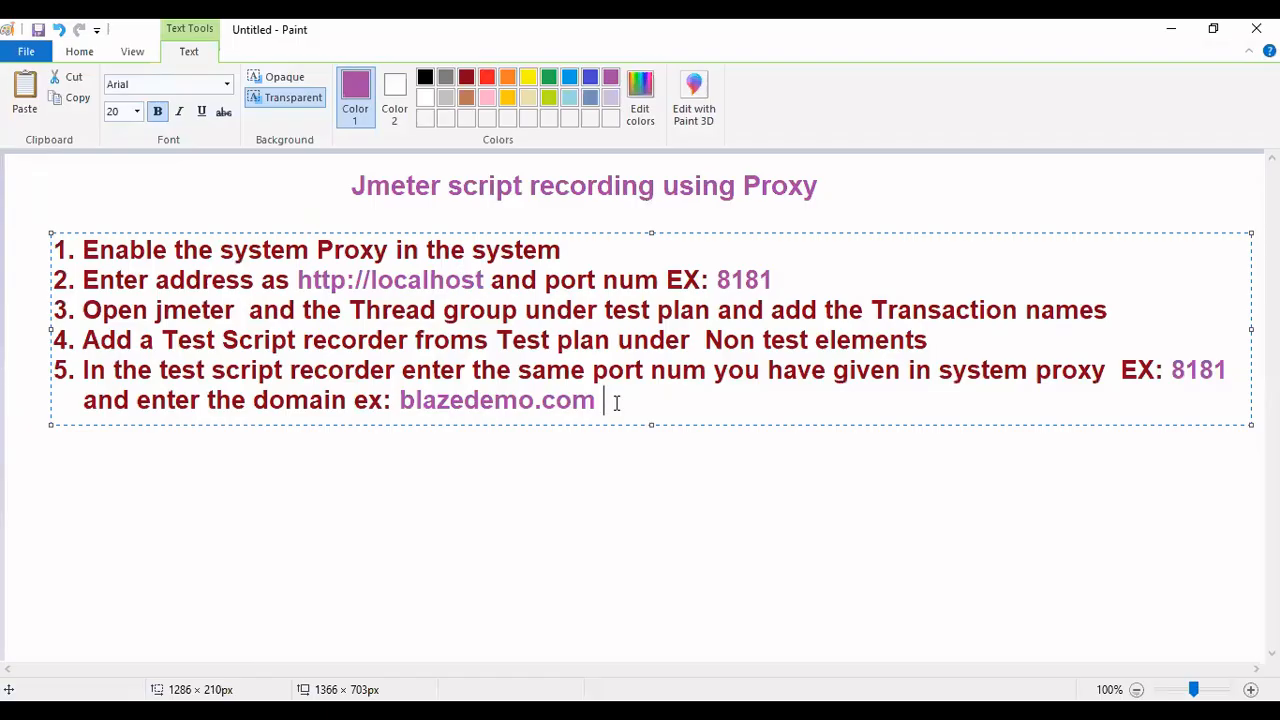
pyautogui.write('6. Select the Target Controlle')
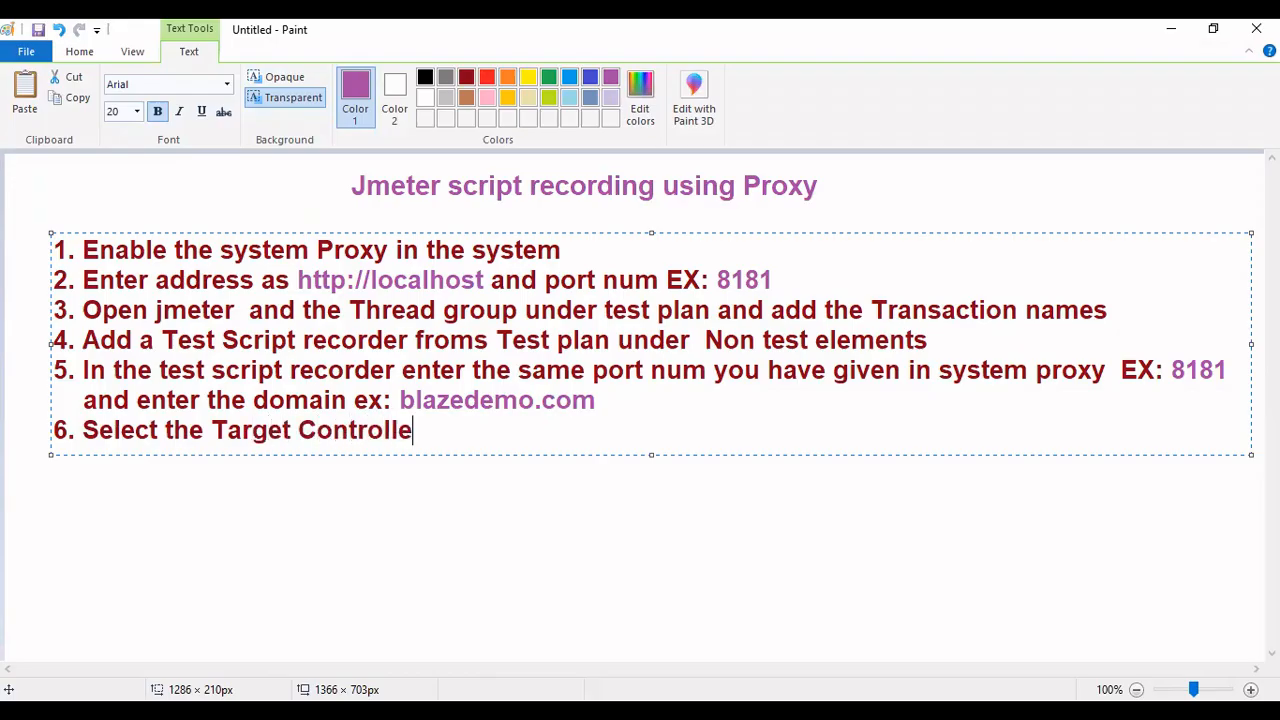
pyautogui.write('r as yo')
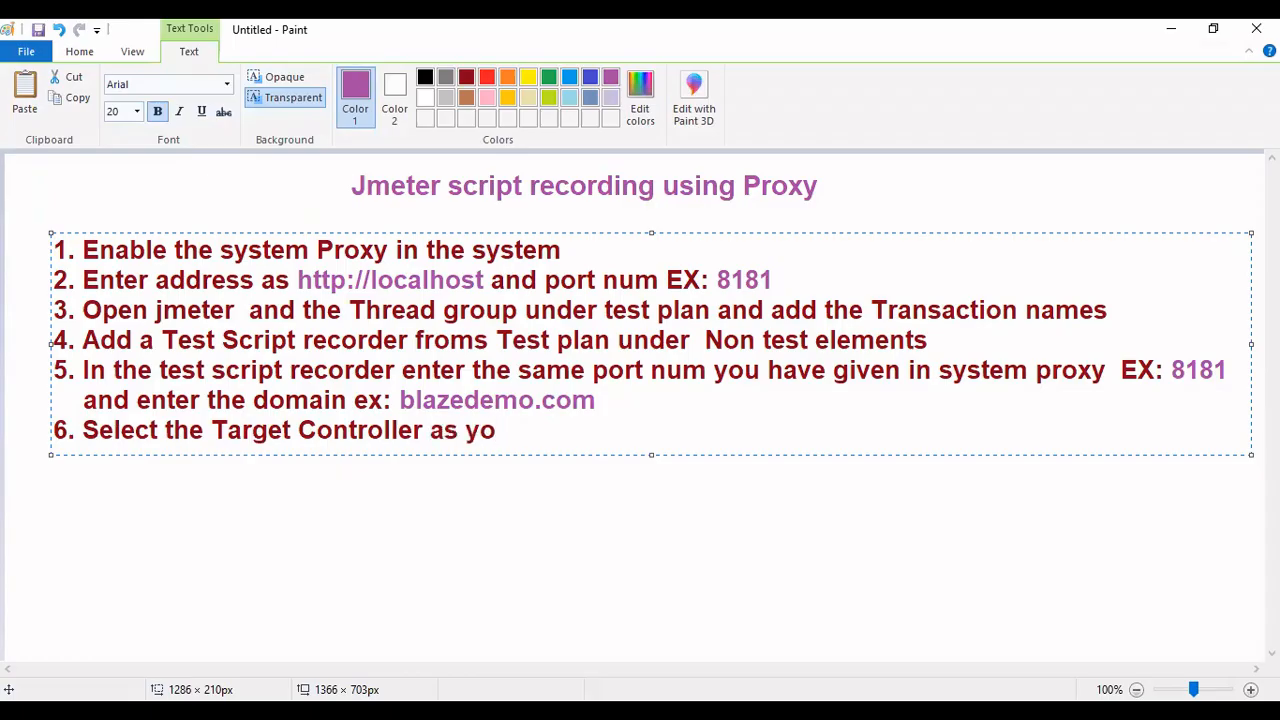
pyautogui.write('ur 1st Transaction EX')
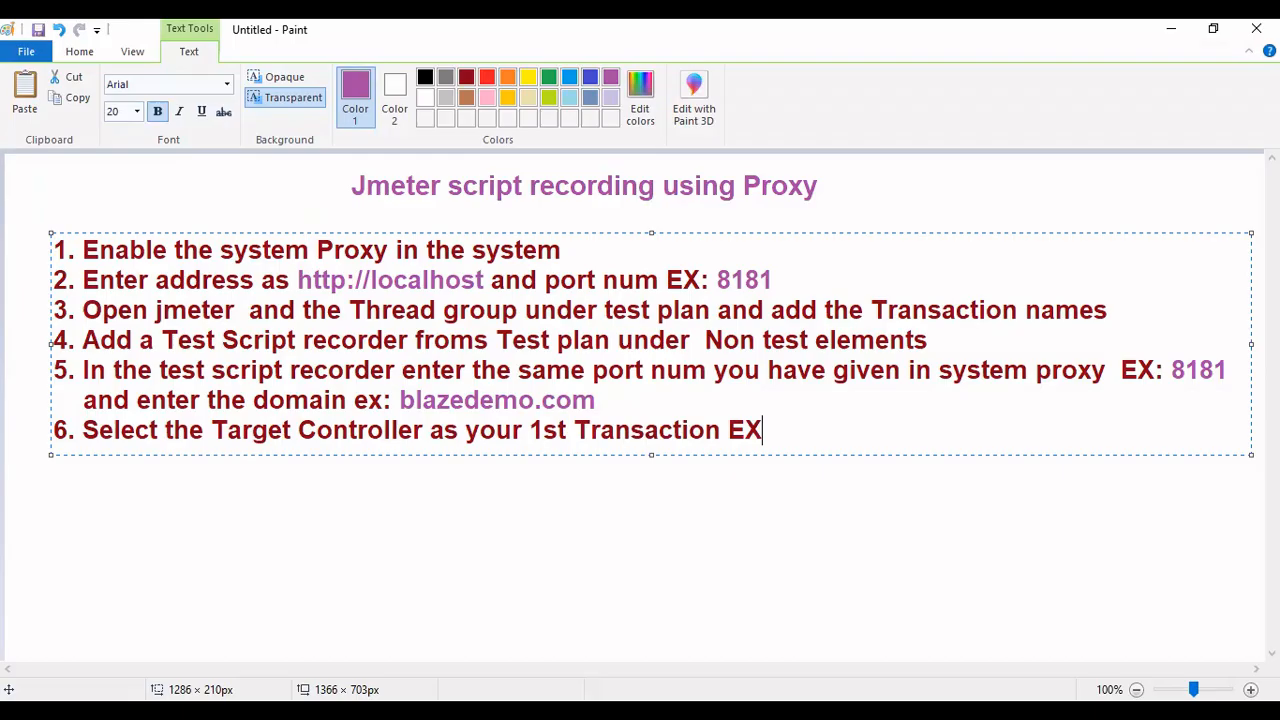
pyautogui.write(': Launch')
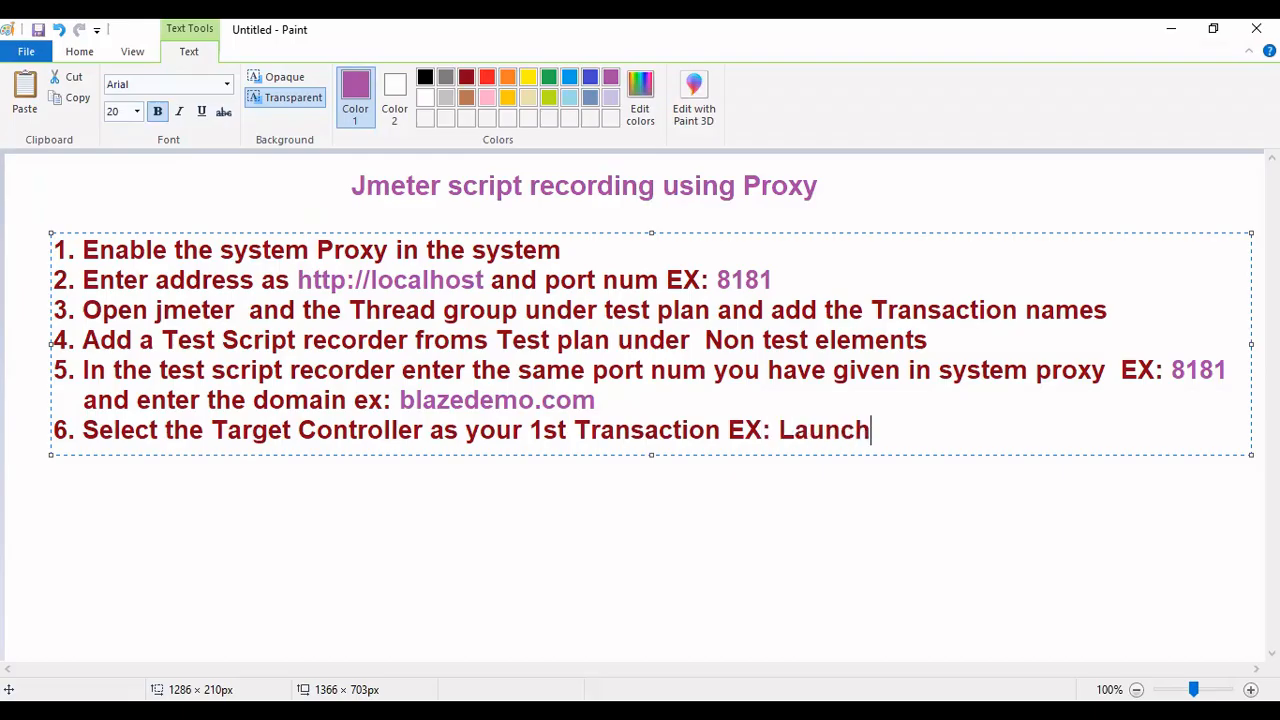
pyautogui.press('Return')
pyautogui.hotkey('alt', 'Tab')
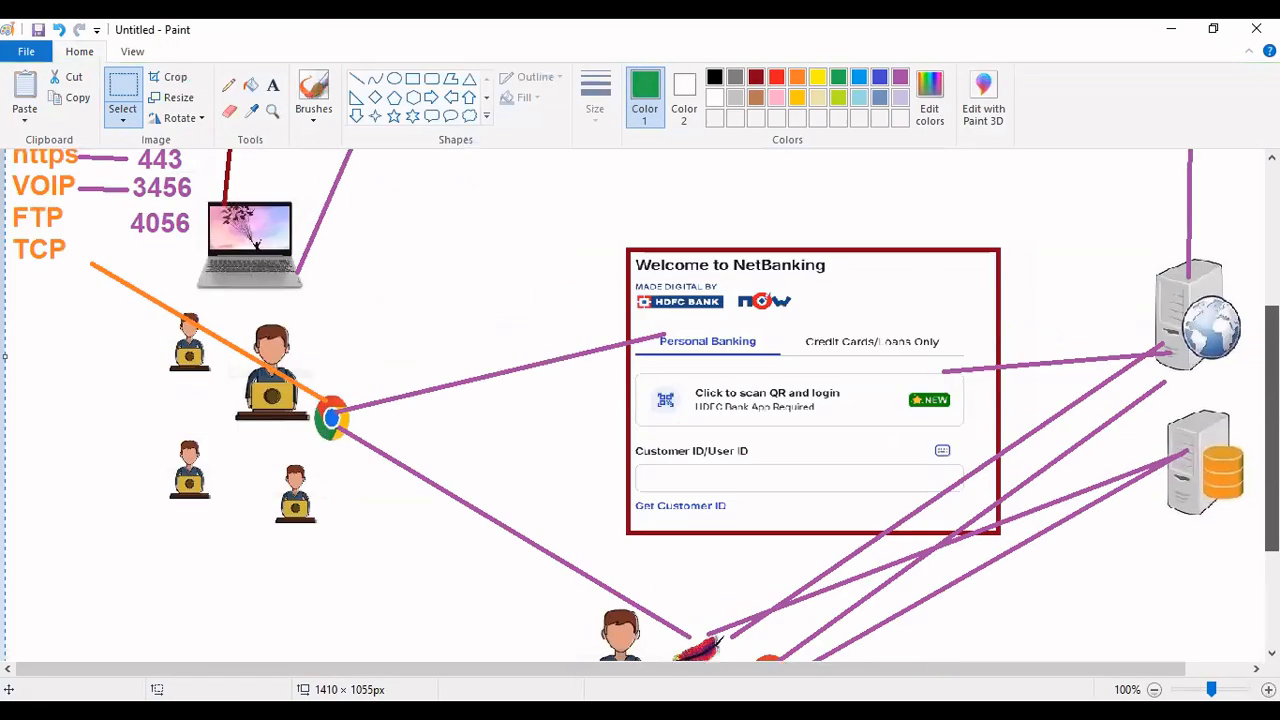
# - Scroll through the NetBanking diagram showing JMeter's 500 users, protocols and ports 8181 and 8888
pyautogui.scroll(-1, 640, 406)
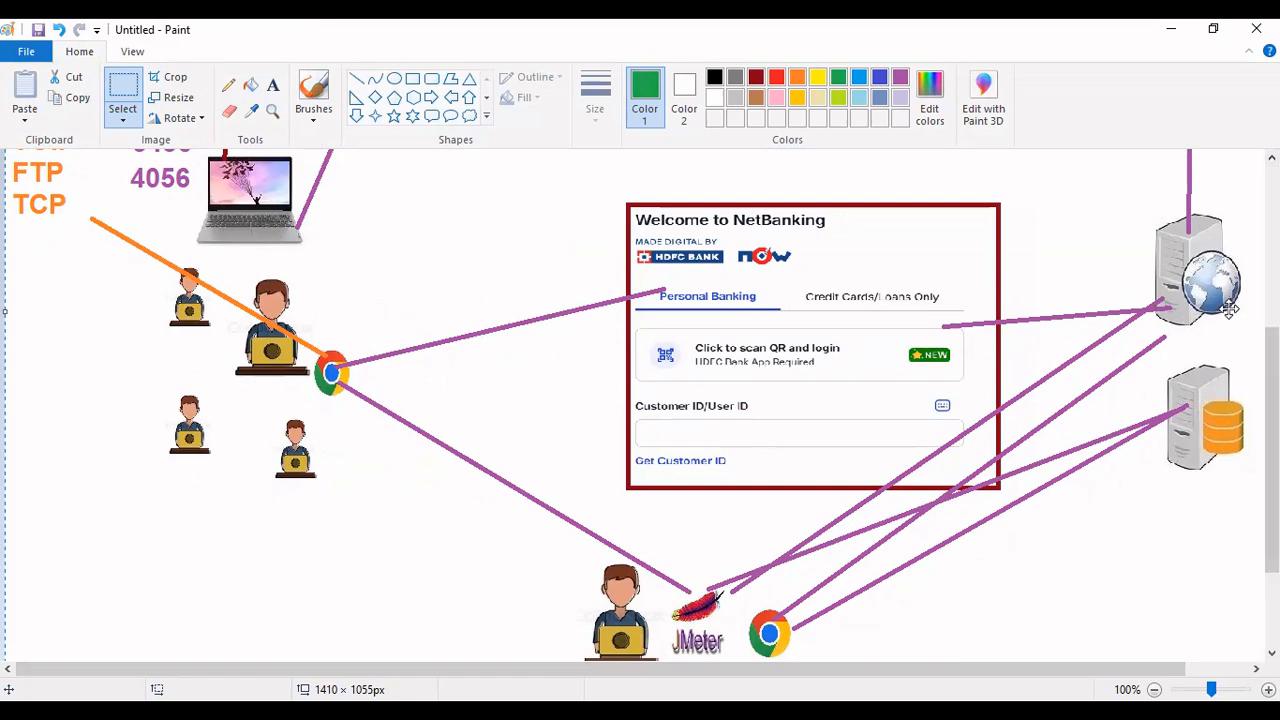
pyautogui.scroll(3, 1270, 340)
pyautogui.scroll(-6, 621, 540)
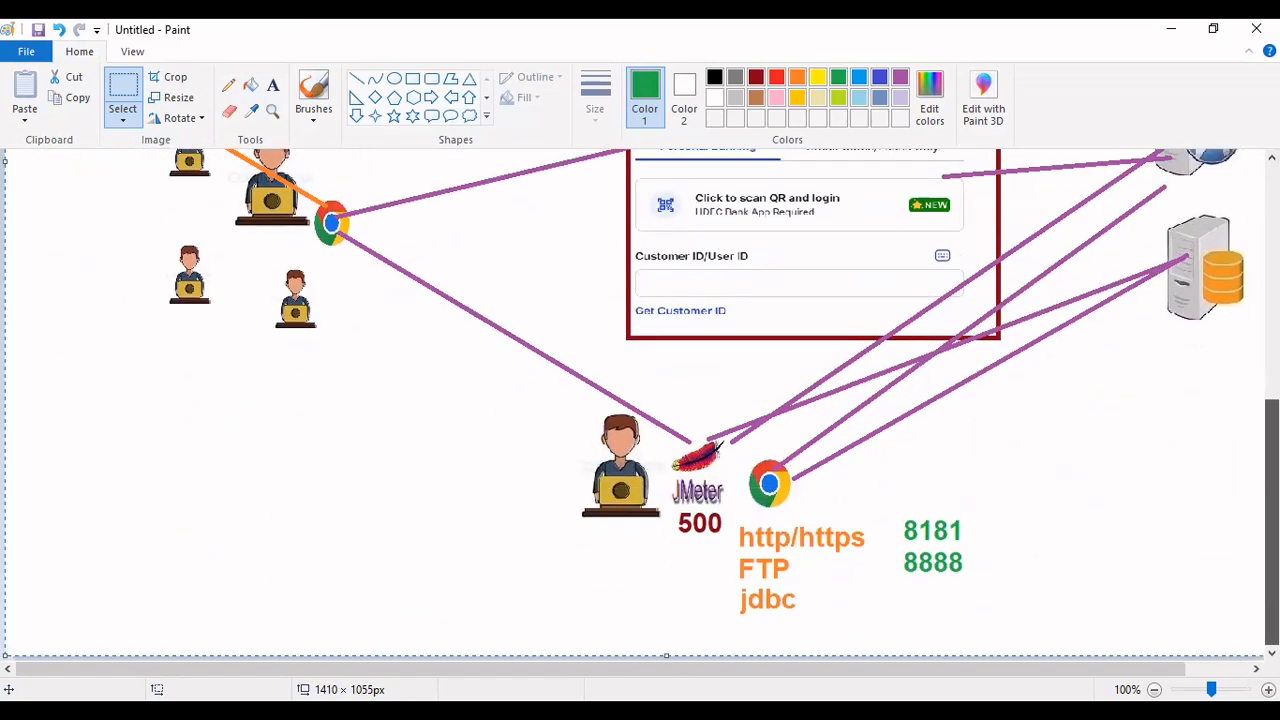
pyautogui.scroll(3, 621, 540)
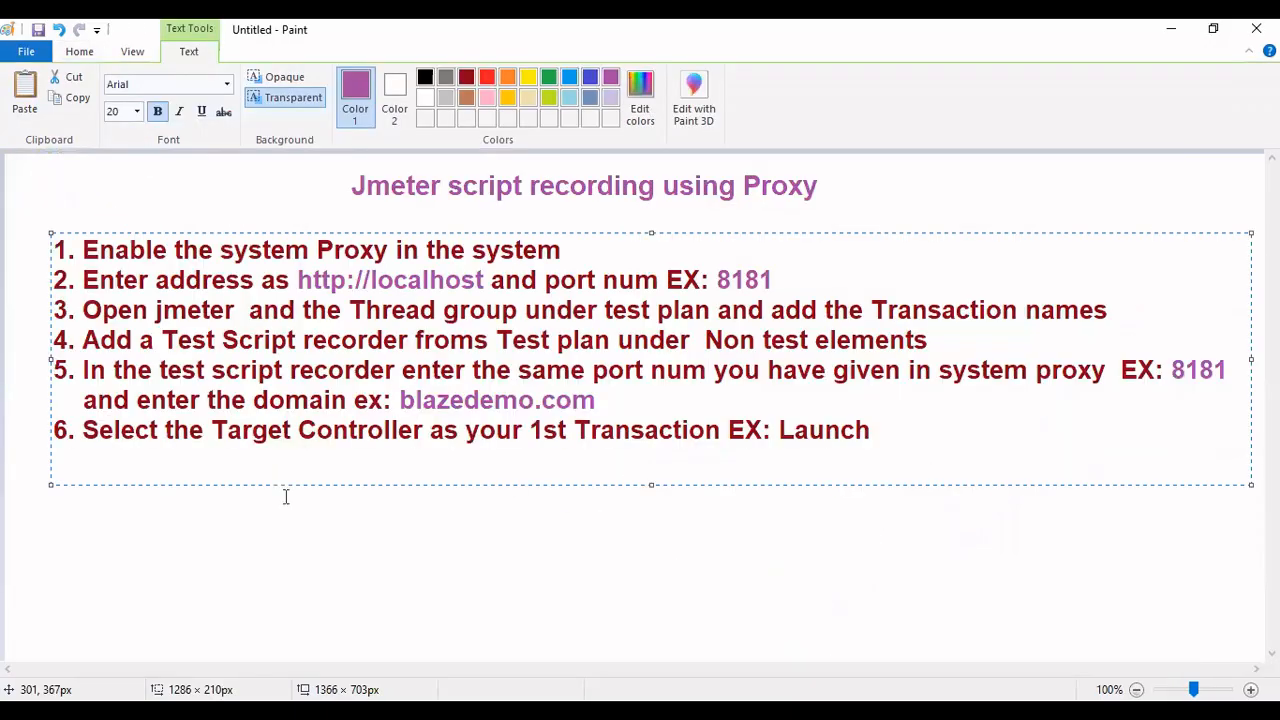
# - Add note line '7. Generate Root certificate by clicking on Start button for the first time', then return to JMeter
pyautogui.write('7.')
pyautogui.hotkey('alt', 'Tab')
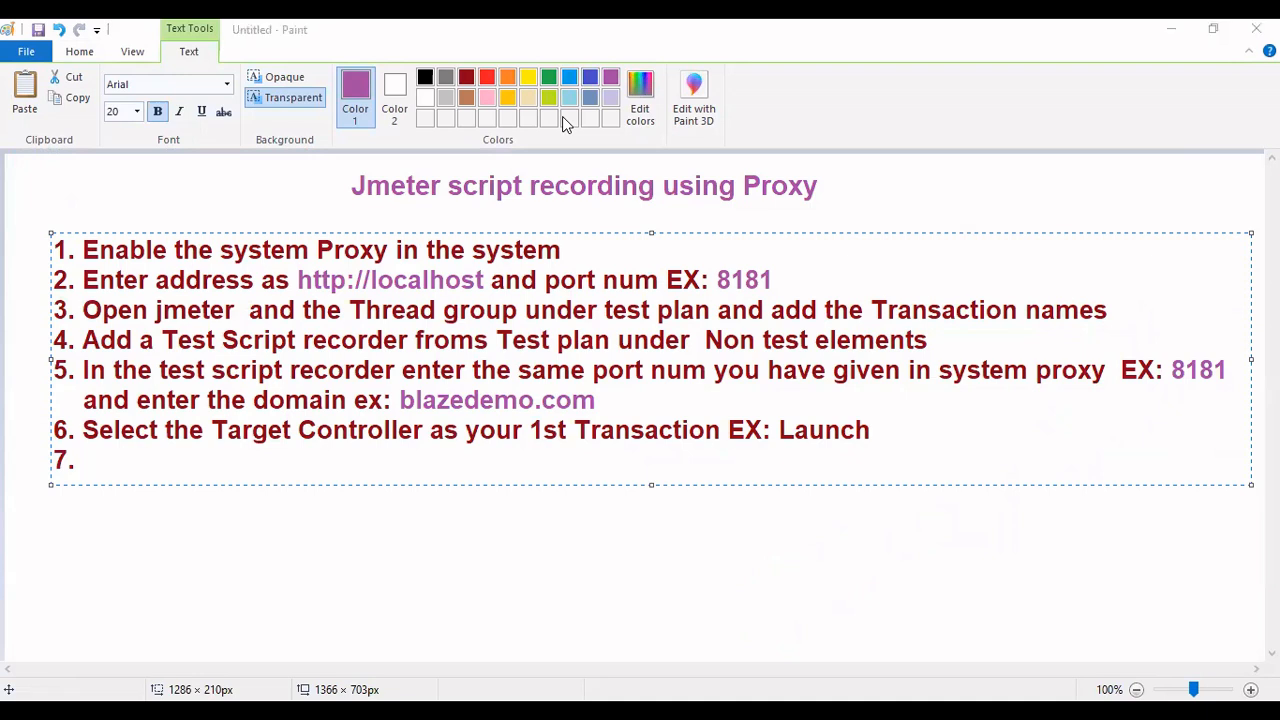
pyautogui.click(132, 459)
pyautogui.write('Generate ')
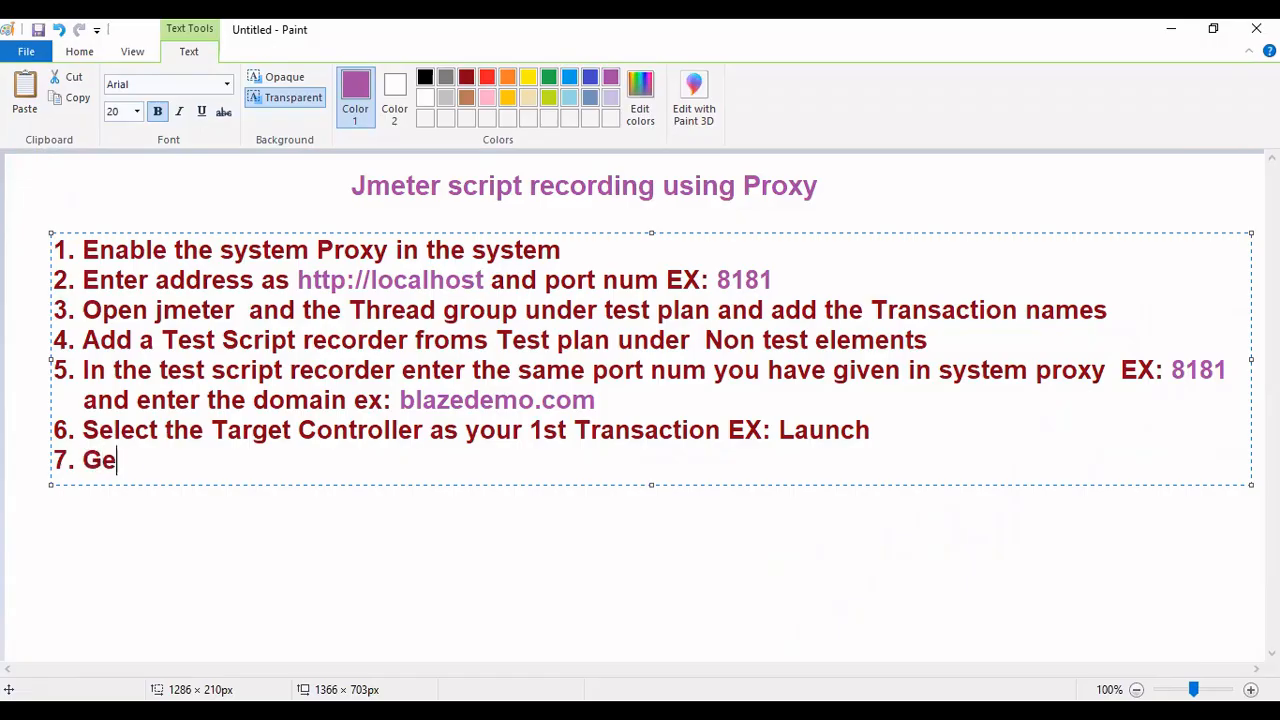
pyautogui.write('R')
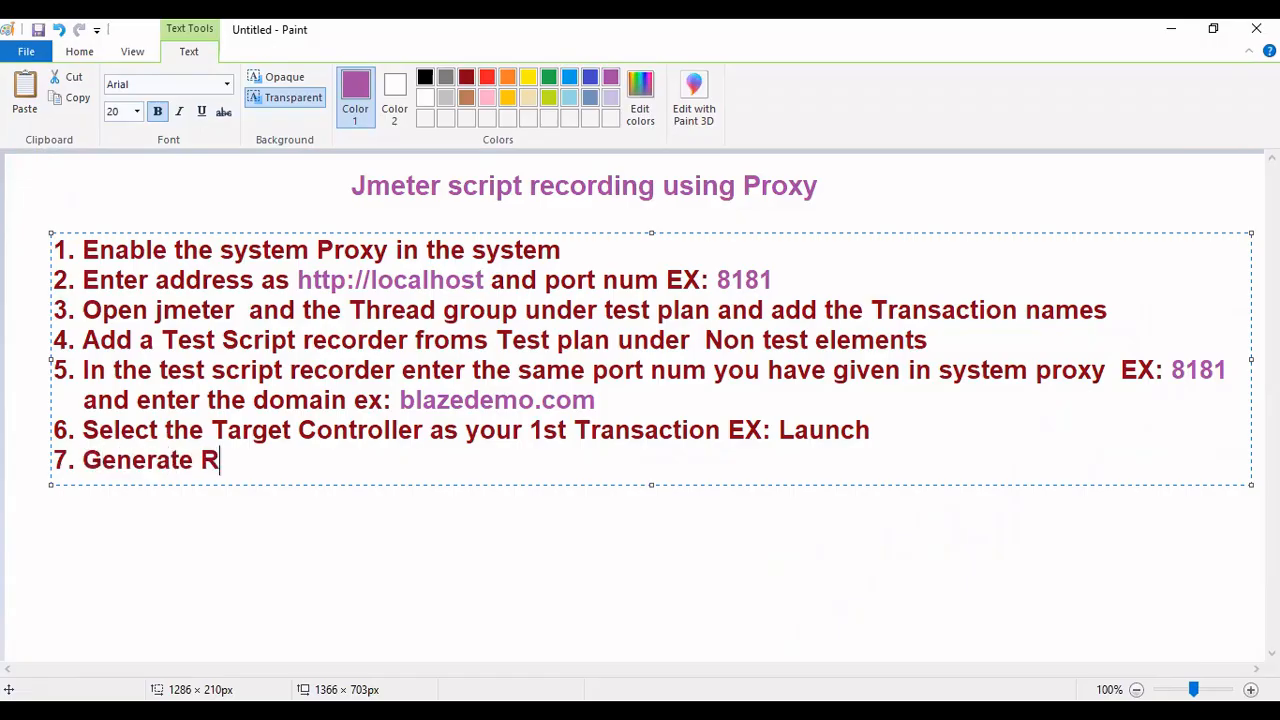
pyautogui.write('oot certific')
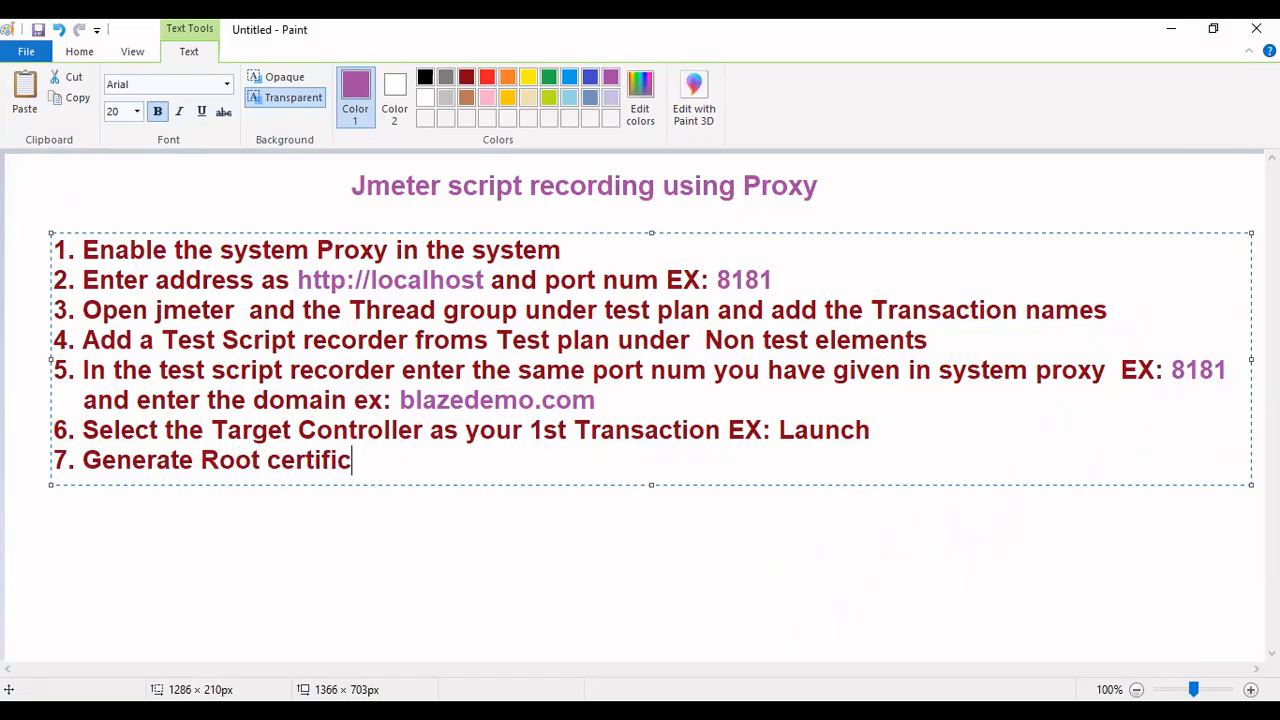
pyautogui.write('ate by clic')
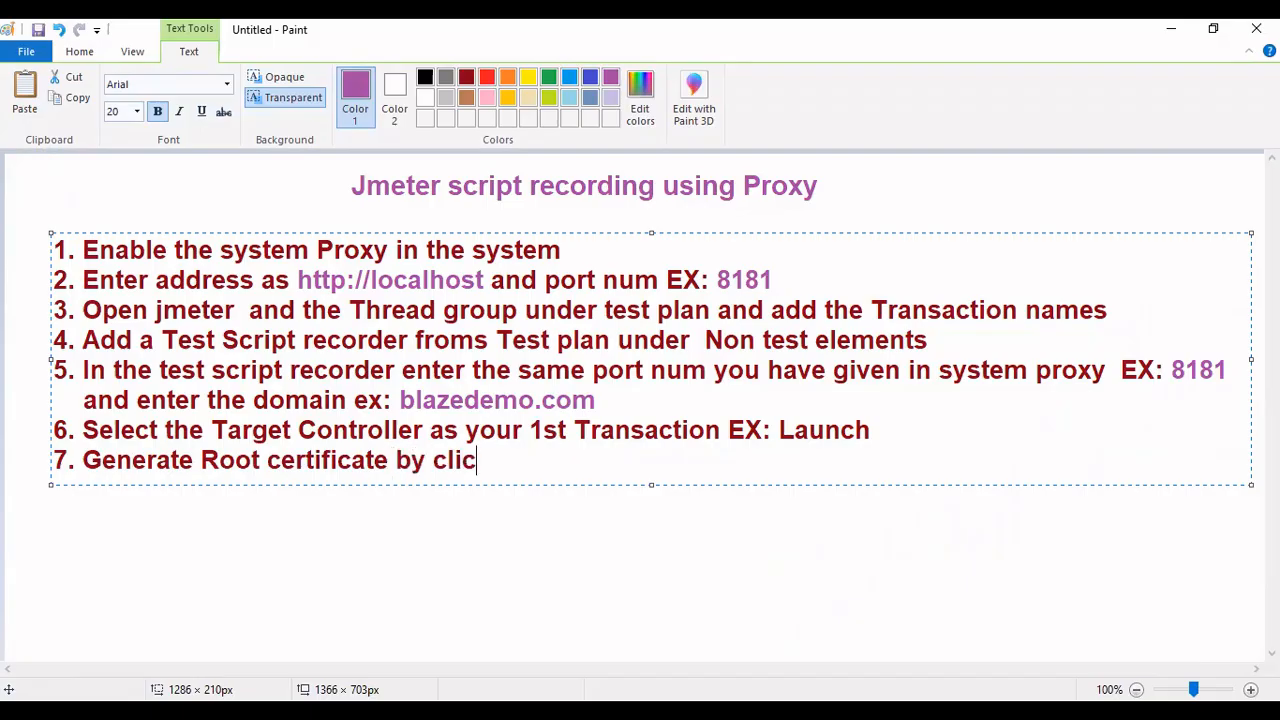
pyautogui.write('king on S')
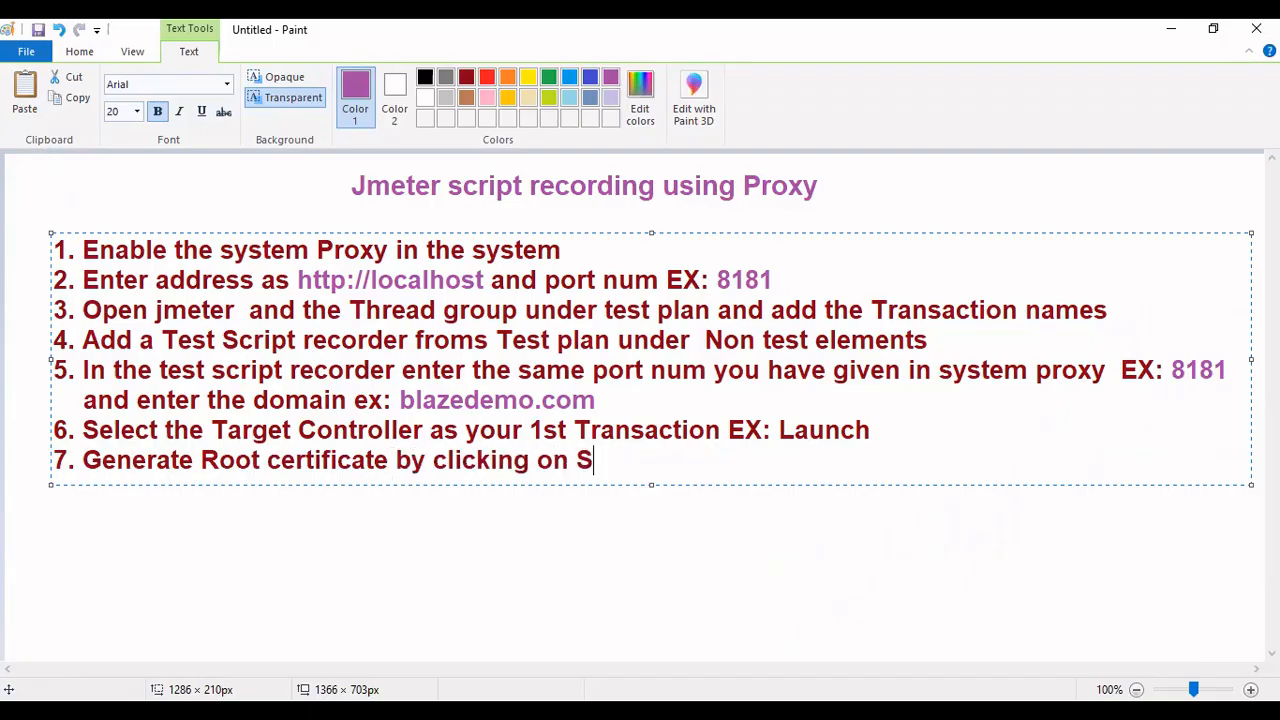
pyautogui.write('tart but')
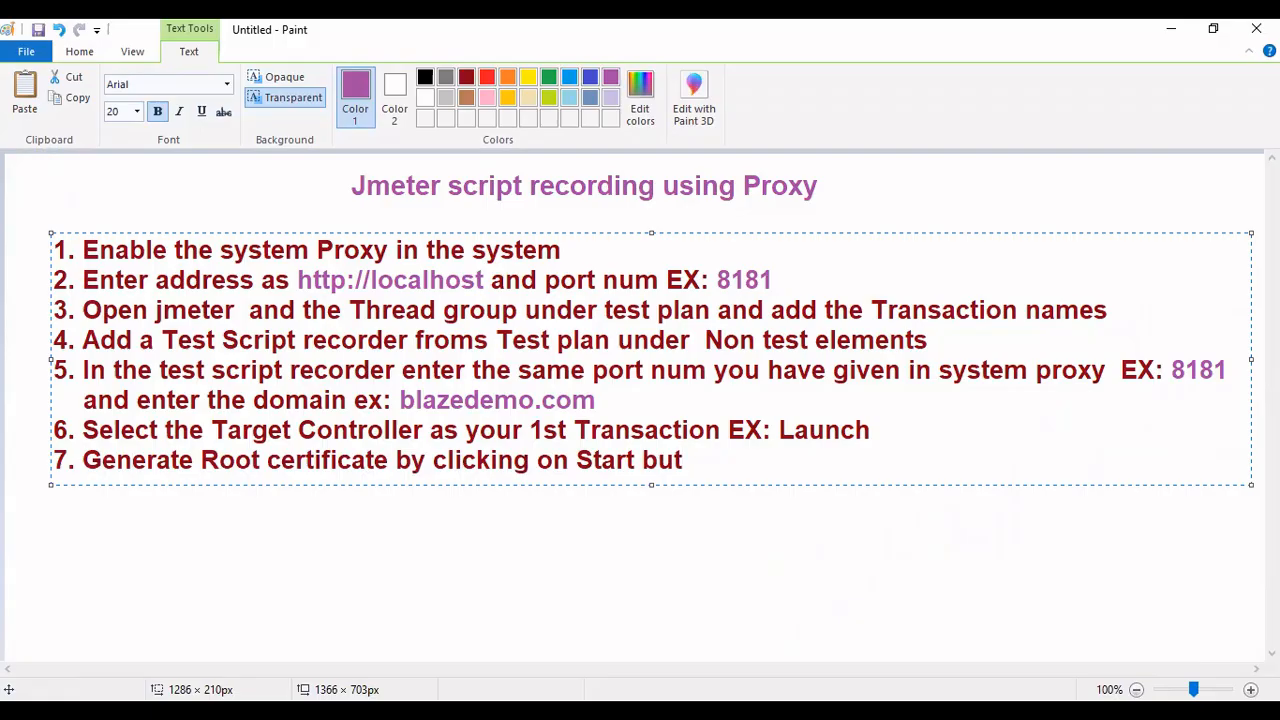
pyautogui.write('ton for the first f')
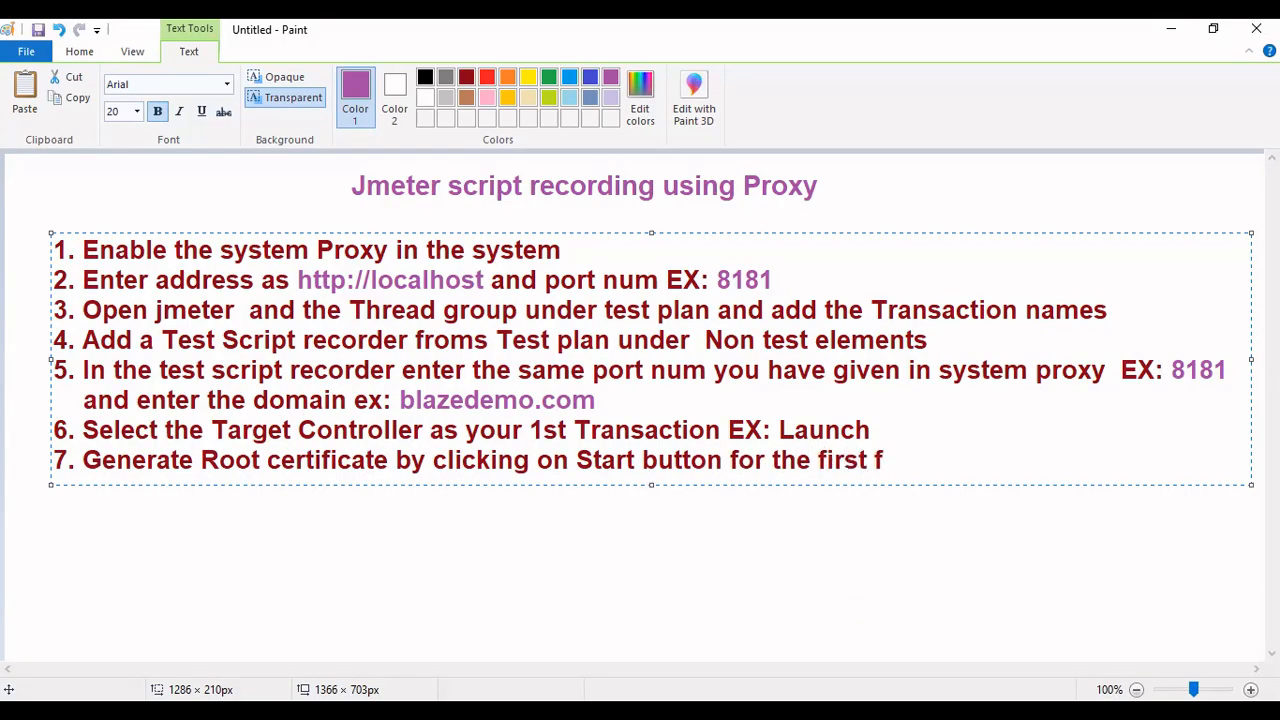
pyautogui.press('BackSpace')
pyautogui.write('time')
pyautogui.press('Return')
pyautogui.hotkey('alt', 'Tab')
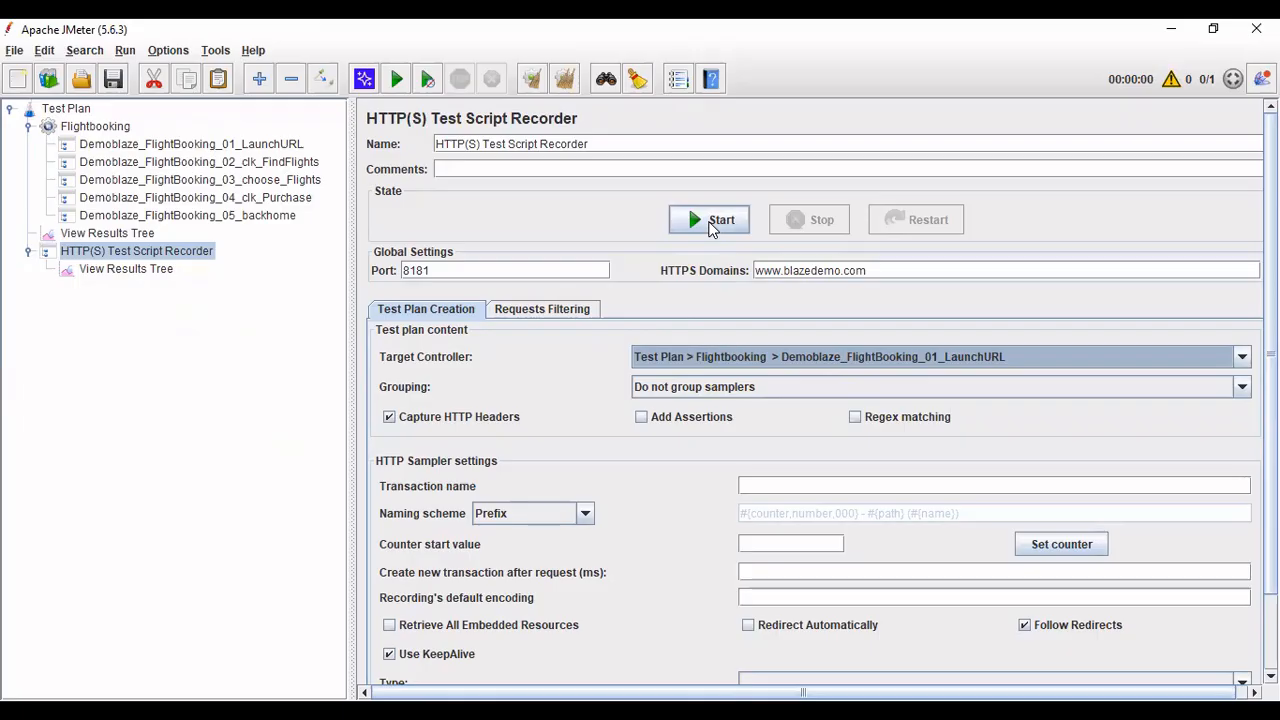
# - Start the recorder and accept the ApacheJMeterTemporaryRootCA certificate notice
pyautogui.click(711, 224)
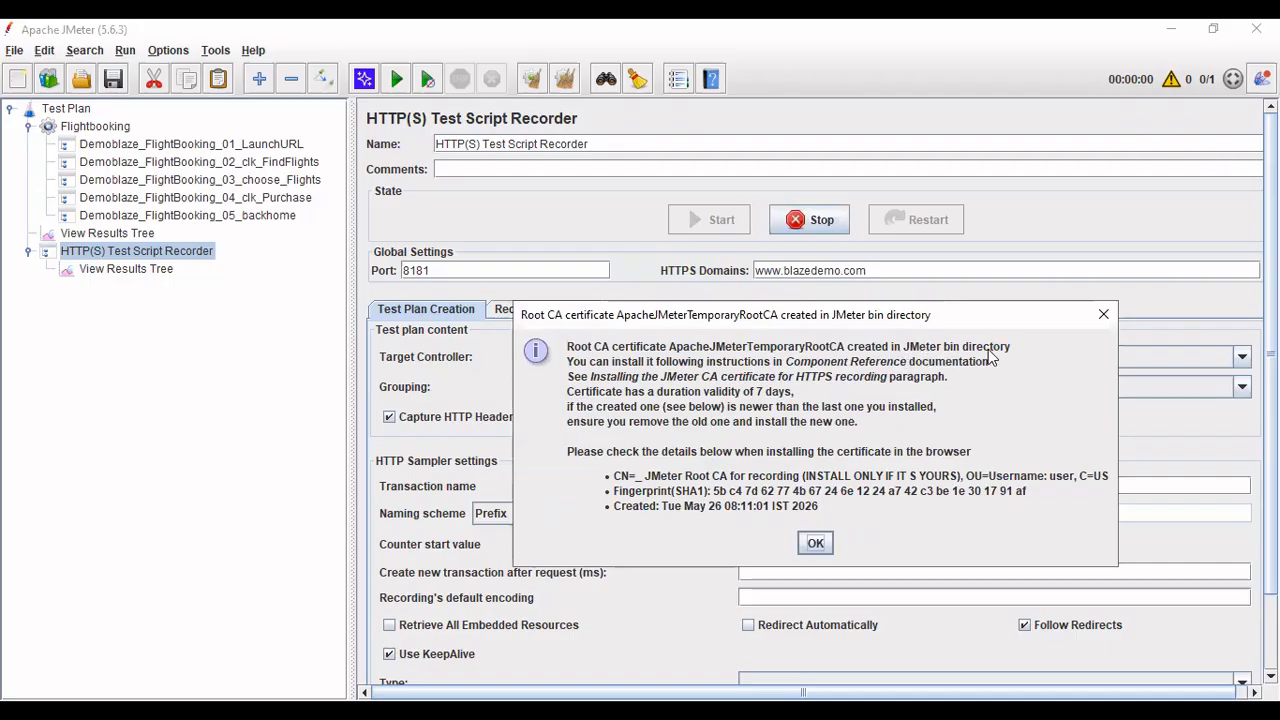
pyautogui.press('Return')
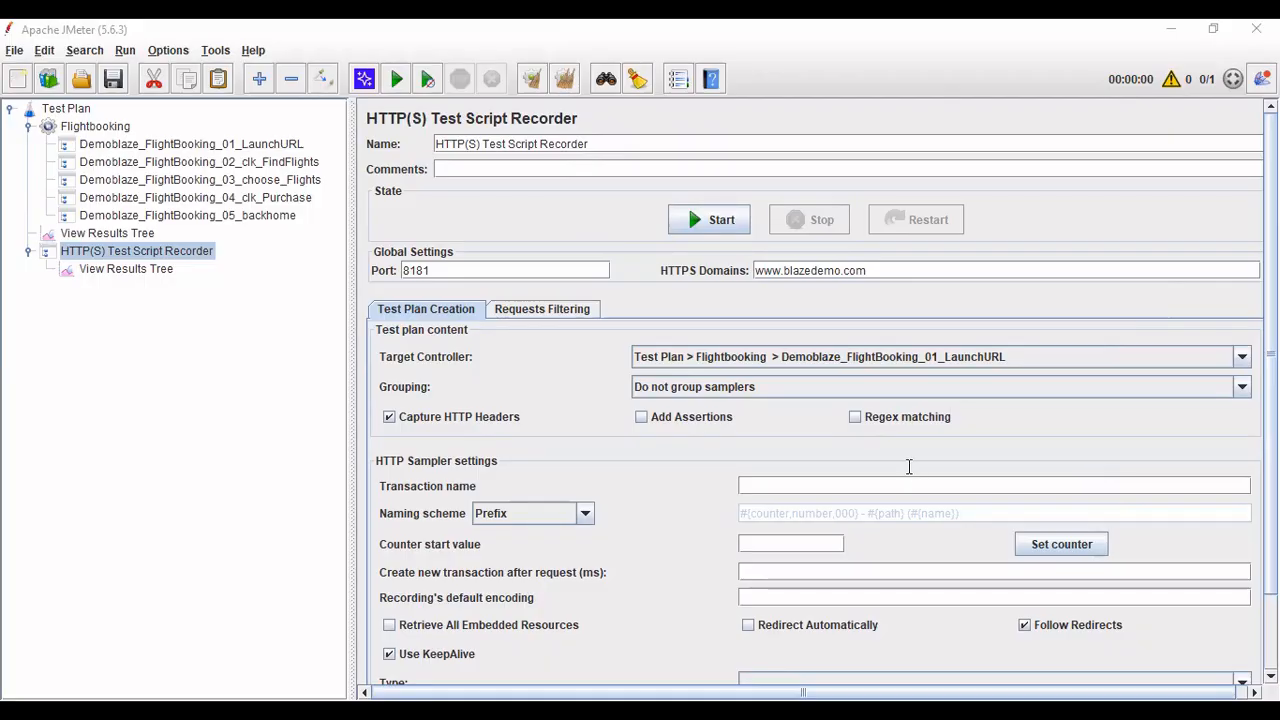
# - Back in Paint, begin note line 8 with '8. Install th'
pyautogui.hotkey('alt', 'Tab')
pyautogui.write('8. ')
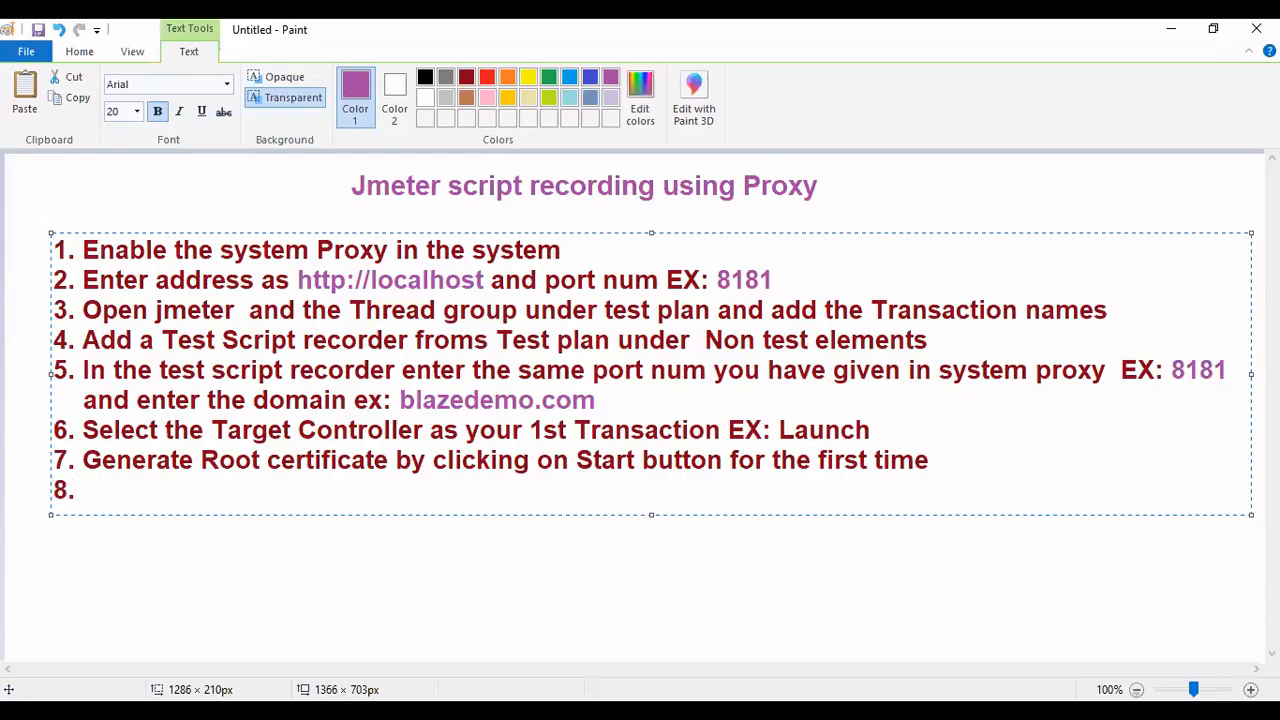
pyautogui.write('Install th')
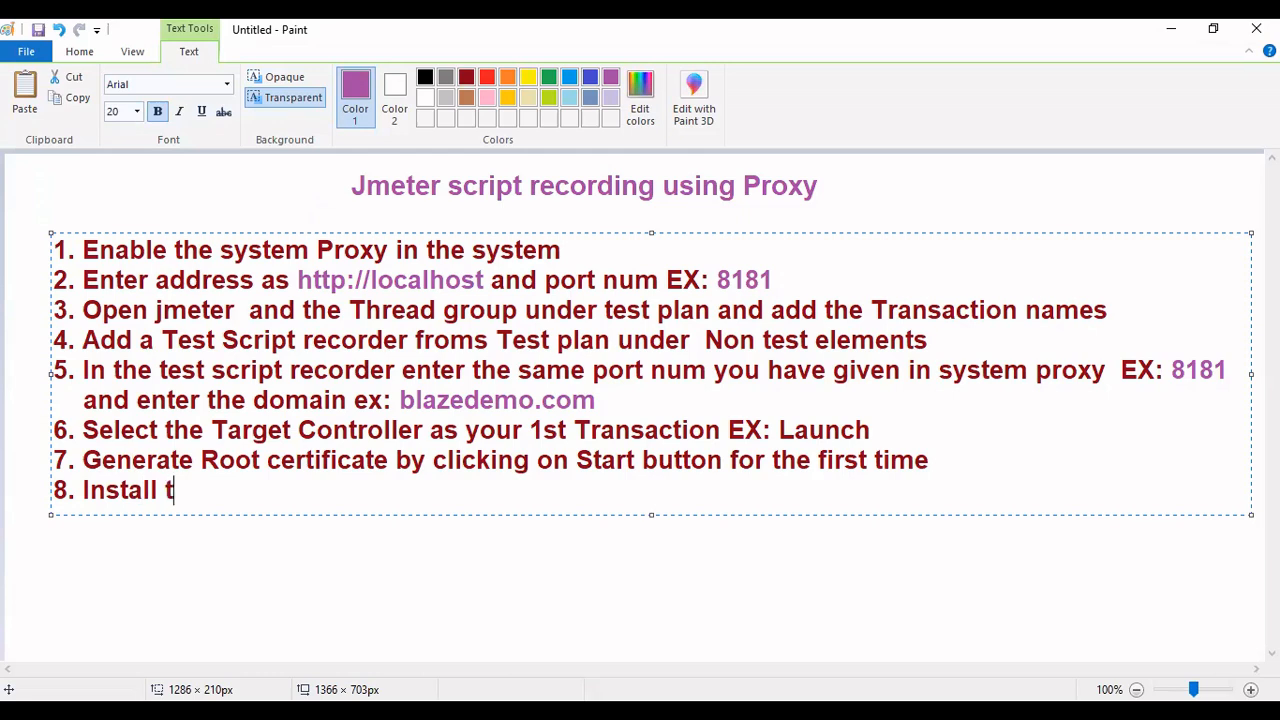
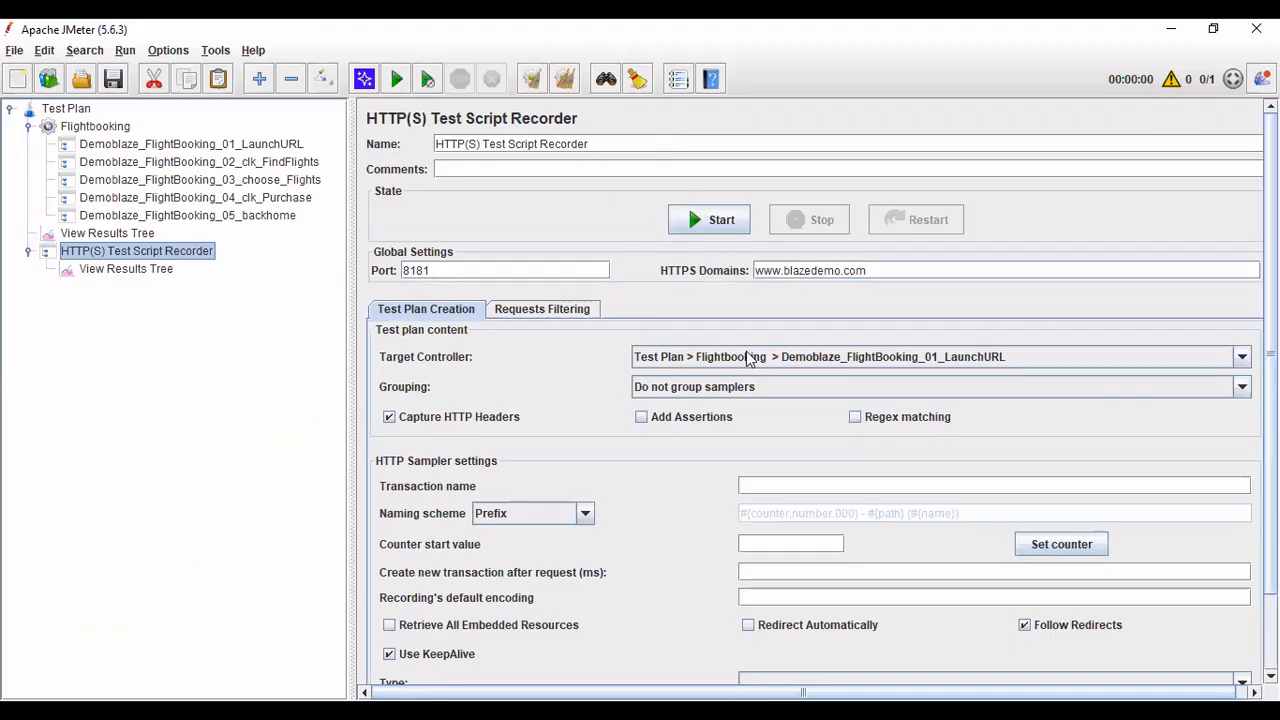
# - Keep Demoblaze_FlightBooking_01_LaunchURL as the recorder's Target Controller and reselect the recorder node
pyautogui.click(748, 358)
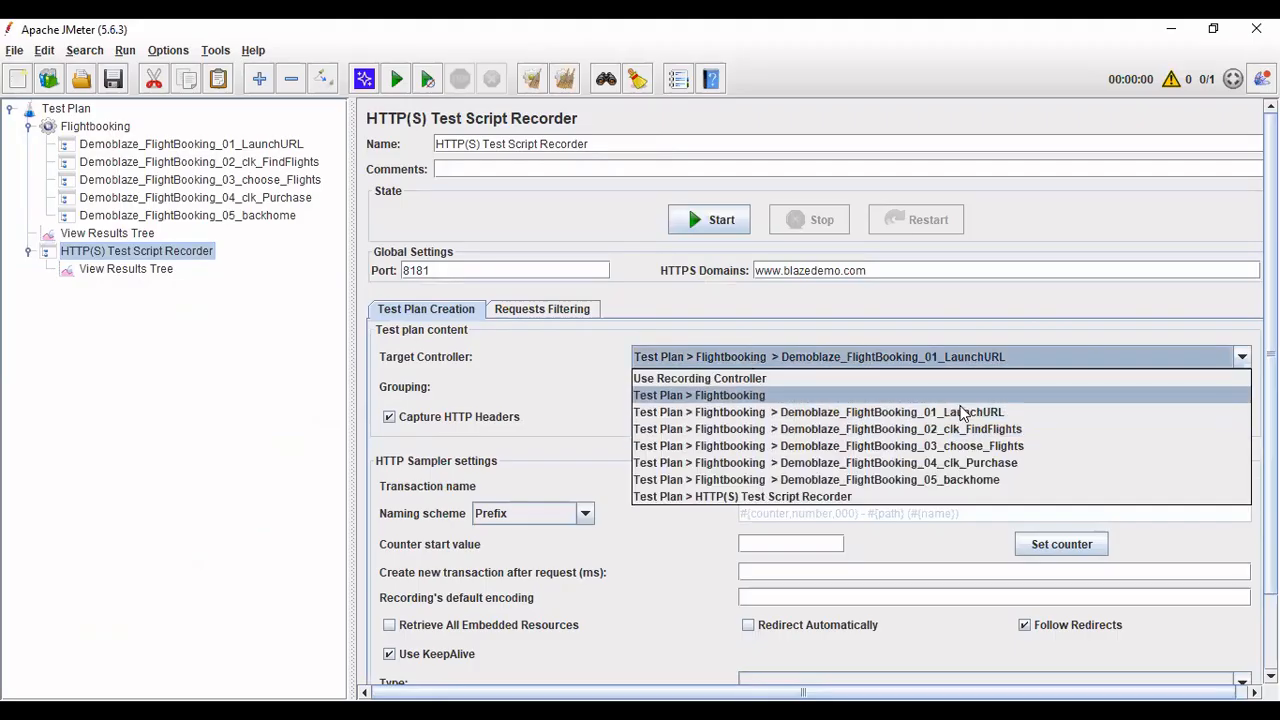
pyautogui.click(962, 416)
pyautogui.click(82, 402)
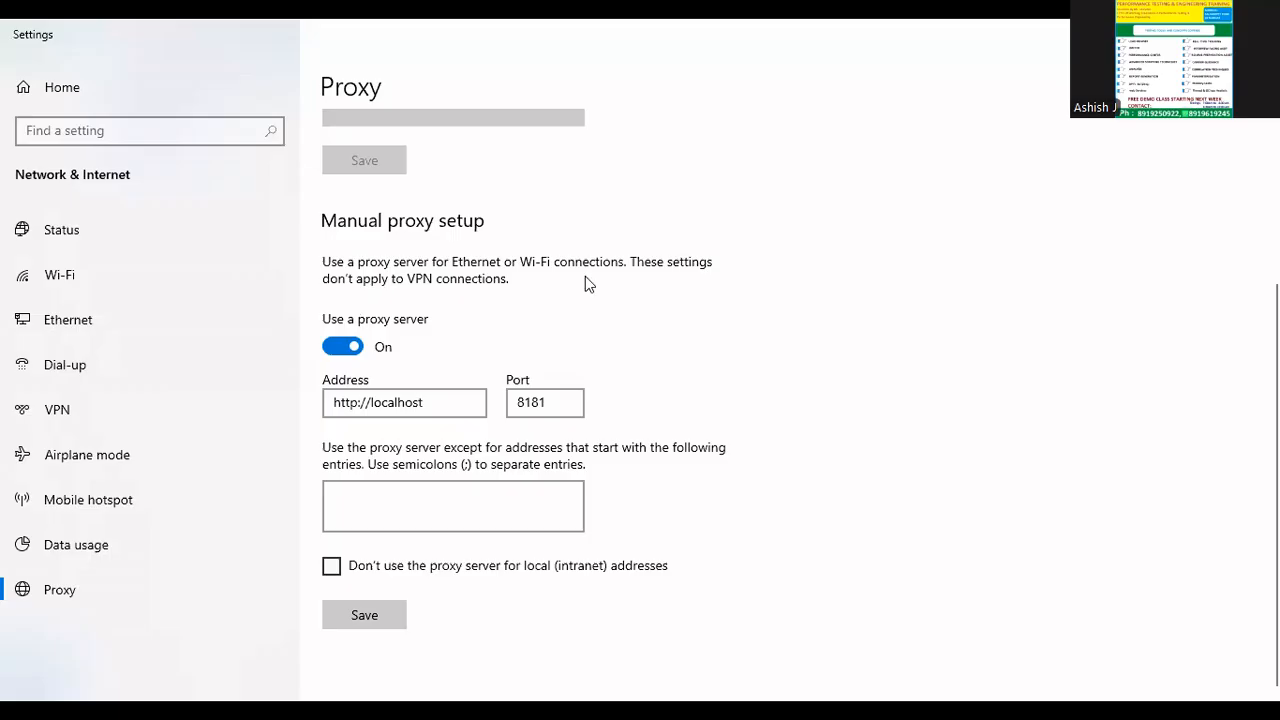
pyautogui.click(354, 610)
# - Replace the failing blazedemo tab with a fresh new Chrome tab, then bring back the Paint notes
pyautogui.hotkey('alt', 'Tab')
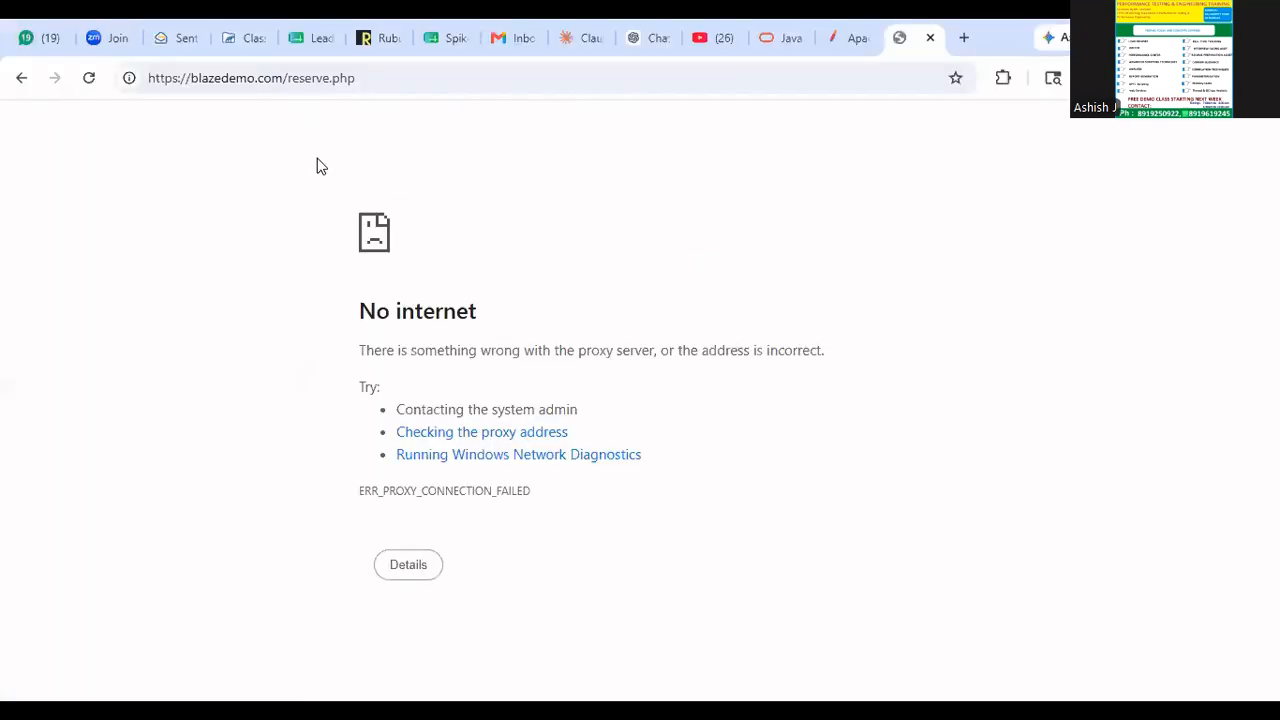
pyautogui.click(88, 78)
pyautogui.click(930, 38)
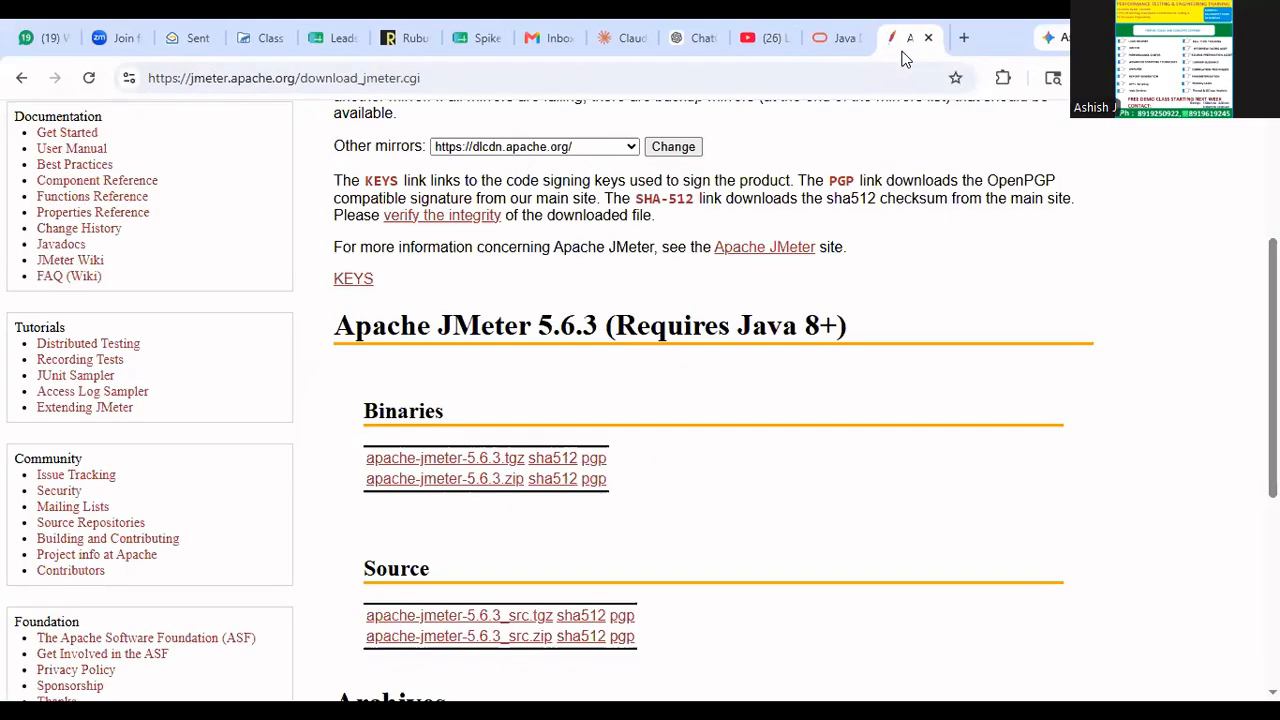
pyautogui.hotkey('ctrl', 't')
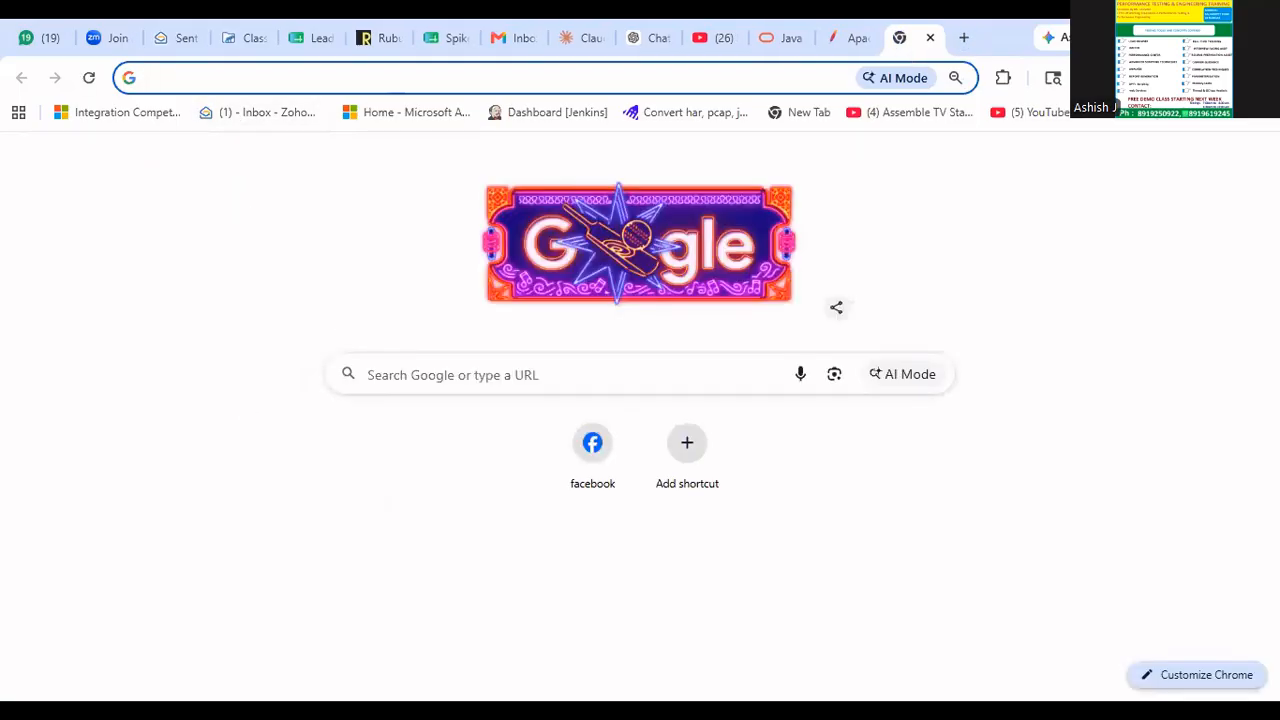
pyautogui.hotkey('alt', 'Tab')
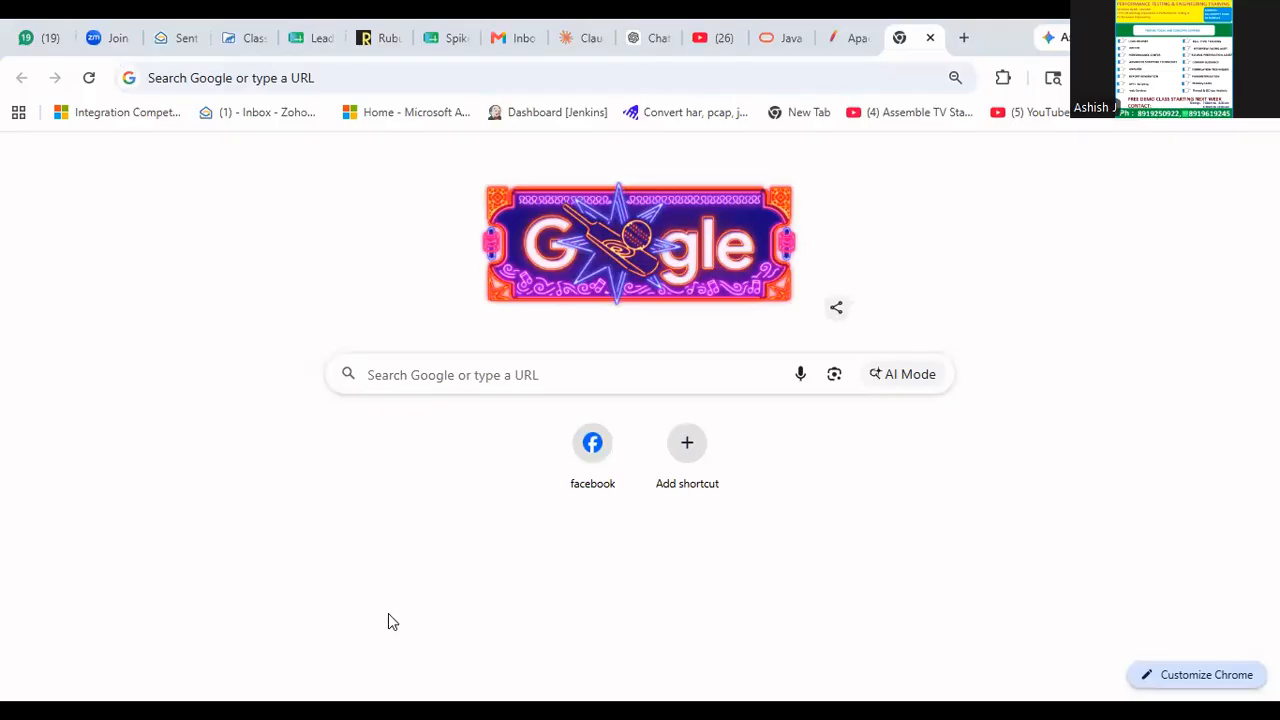
pyautogui.hotkey('alt', 'Tab')
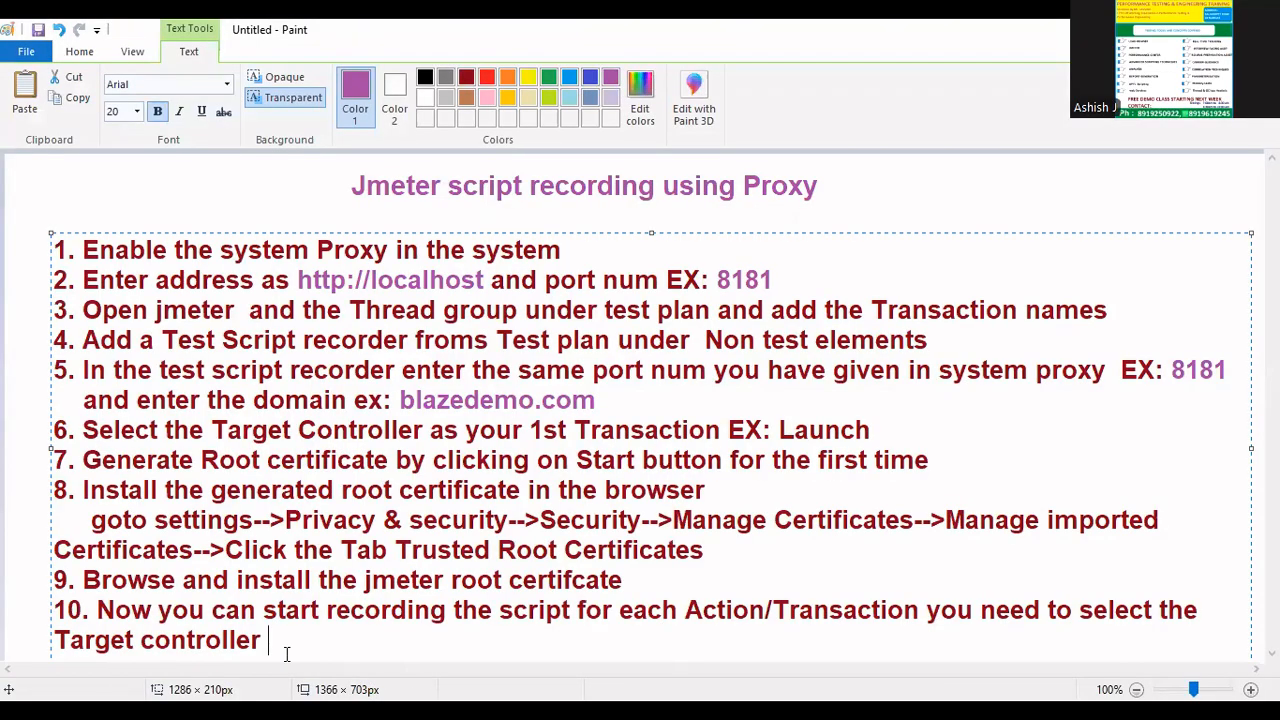
# - Add a page-wide text box below step 10 reading '11.' in dark red
pyautogui.click(95, 207)
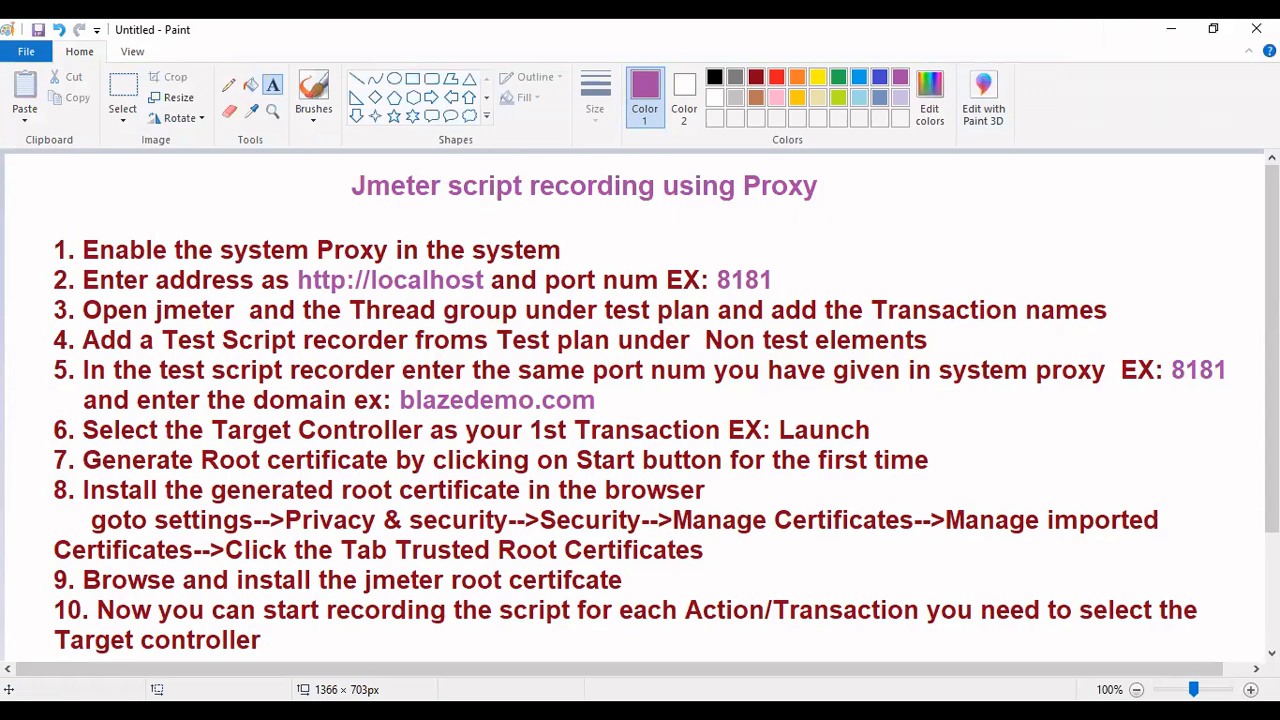
pyautogui.scroll(-3, 640, 400)
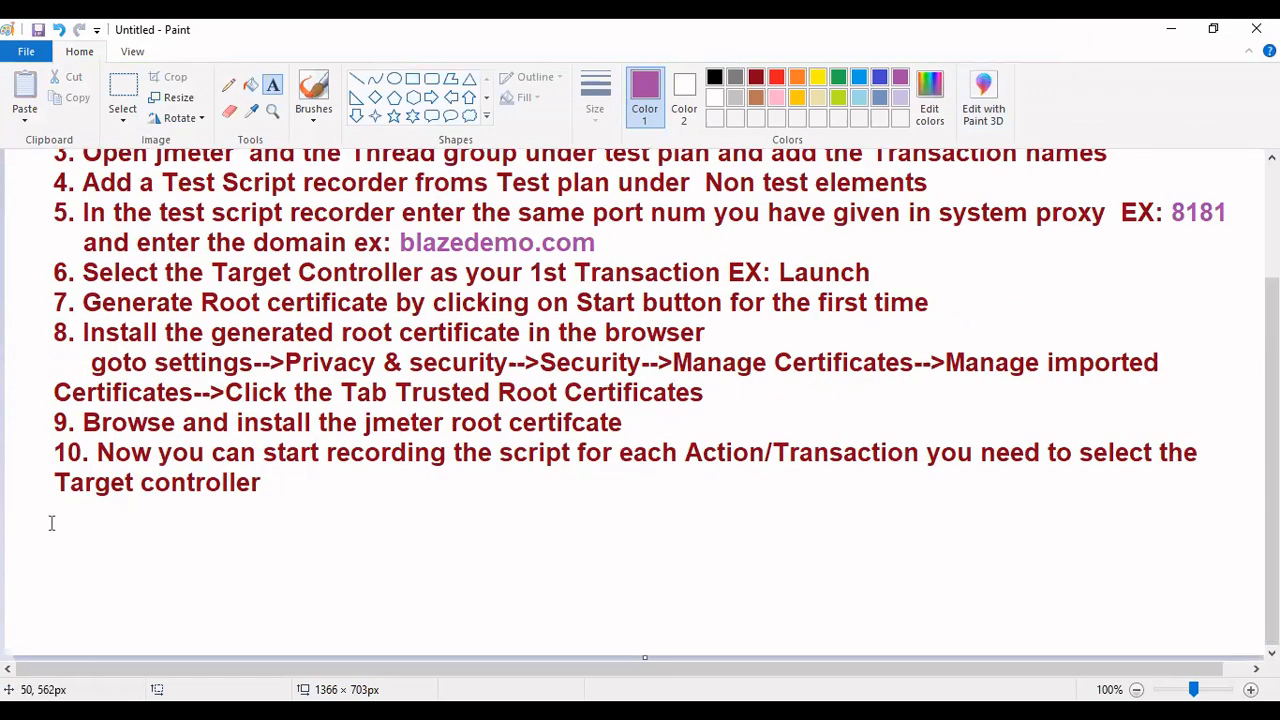
pyautogui.click(59, 512)
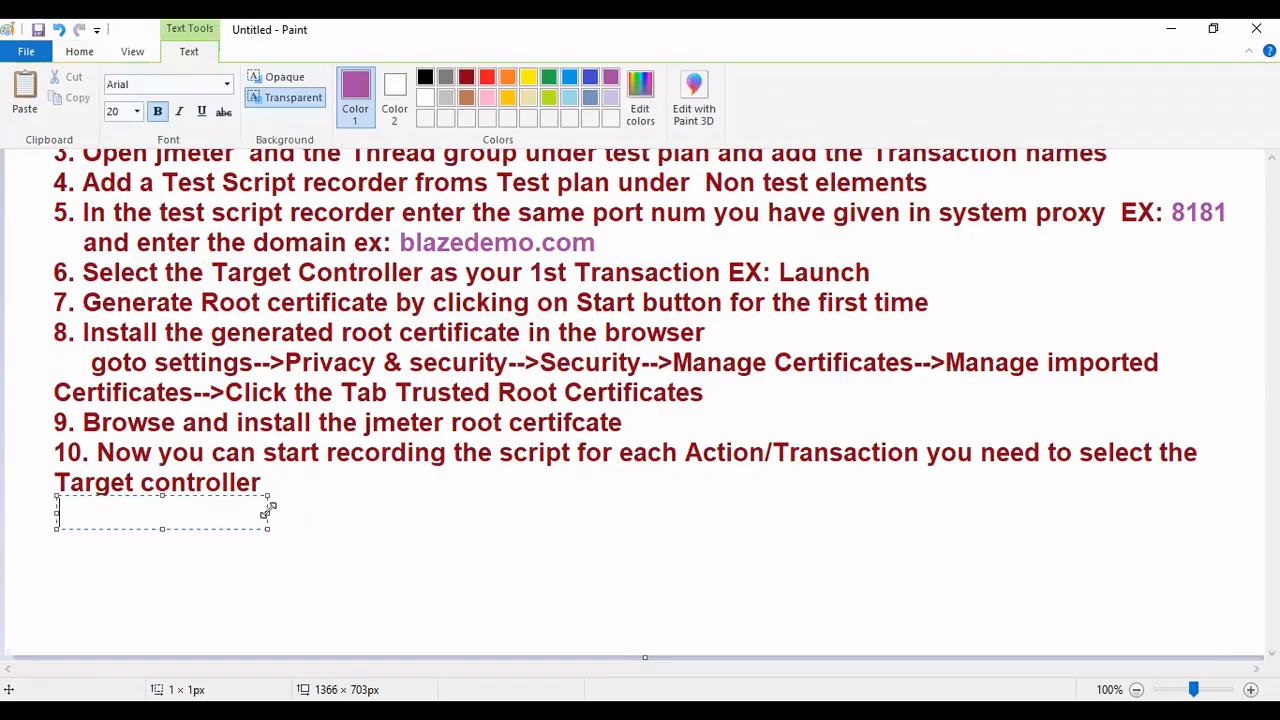
pyautogui.moveTo(268, 512); pyautogui.dragTo(1222, 512)
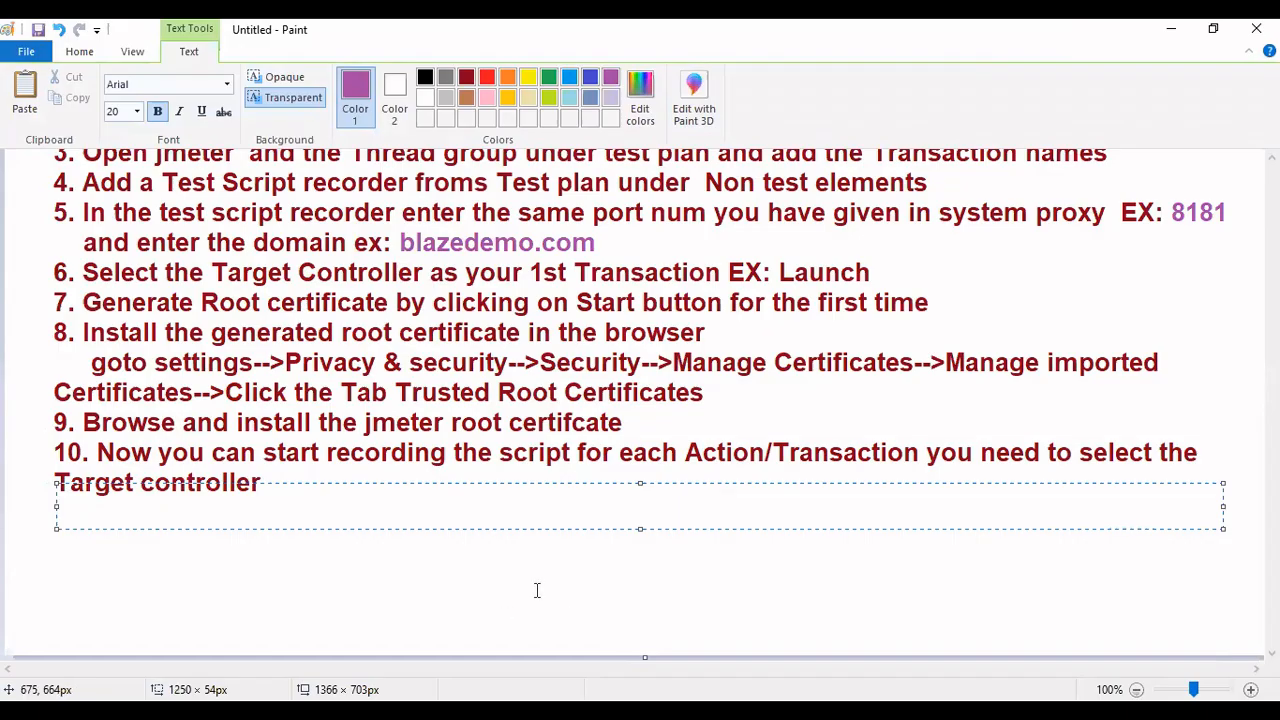
pyautogui.click(638, 532)
pyautogui.click(47, 517)
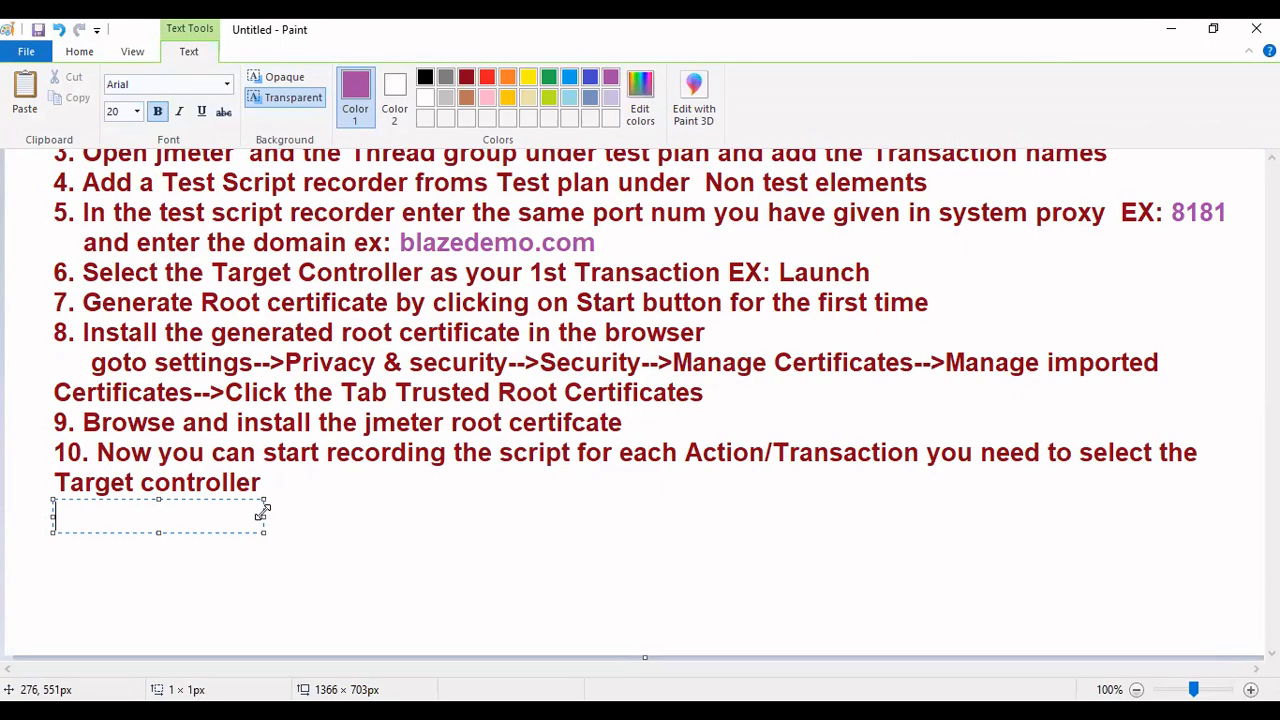
pyautogui.moveTo(263, 512); pyautogui.dragTo(1258, 513)
pyautogui.write('11')
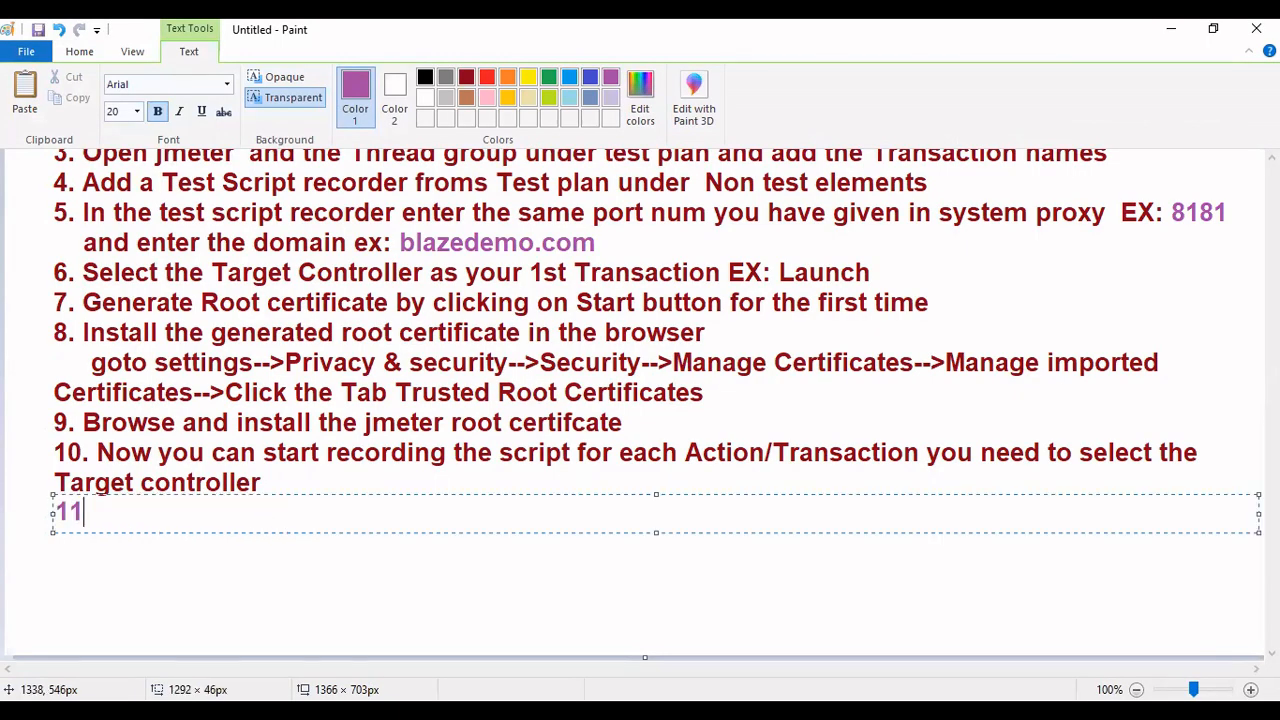
pyautogui.write('.')
pyautogui.hotkey('ctrl', 'a')
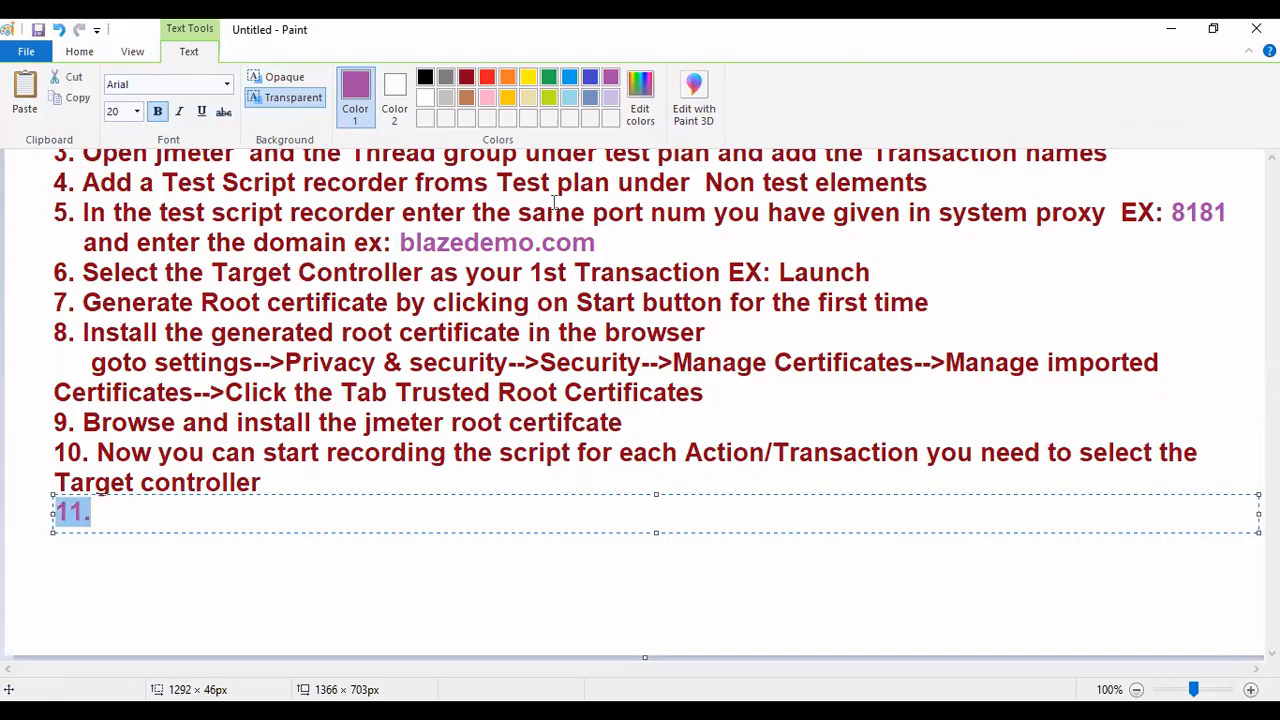
pyautogui.click(466, 80)
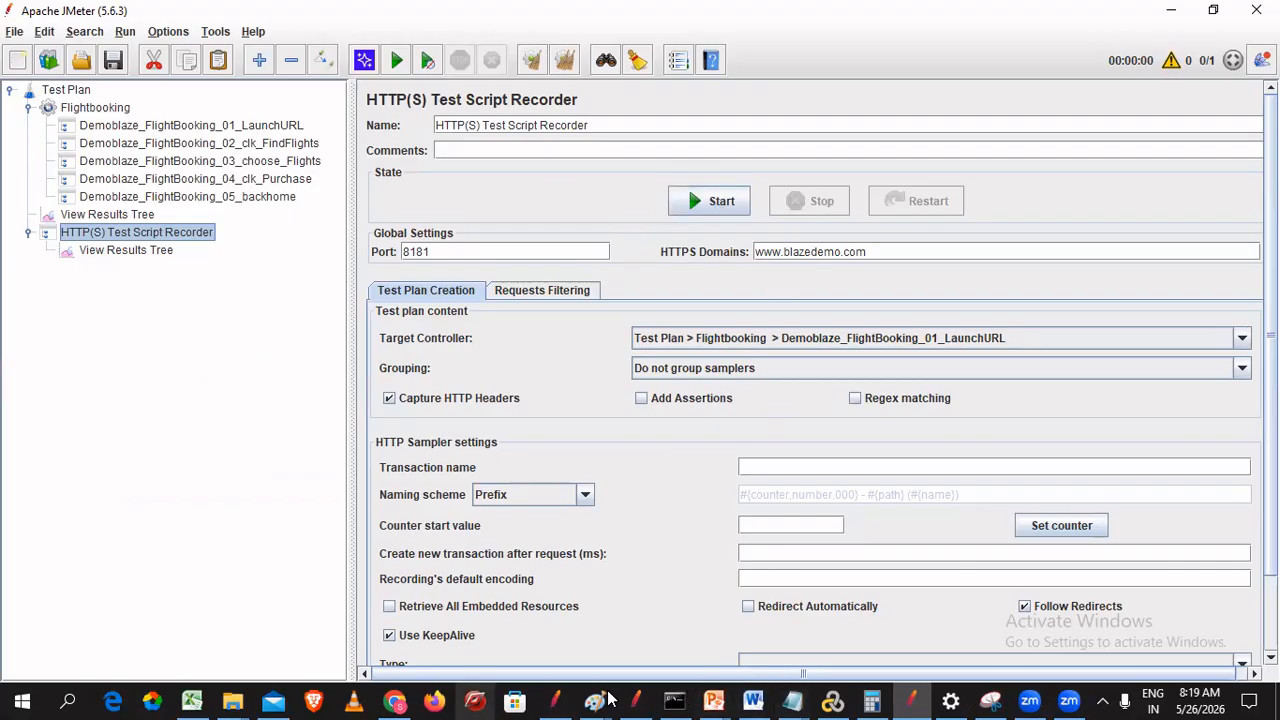
# - Start the HTTP(S) Test Script Recorder and acknowledge the Root CA certificate notice
pyautogui.moveTo(594, 700)
pyautogui.click(797, 625)
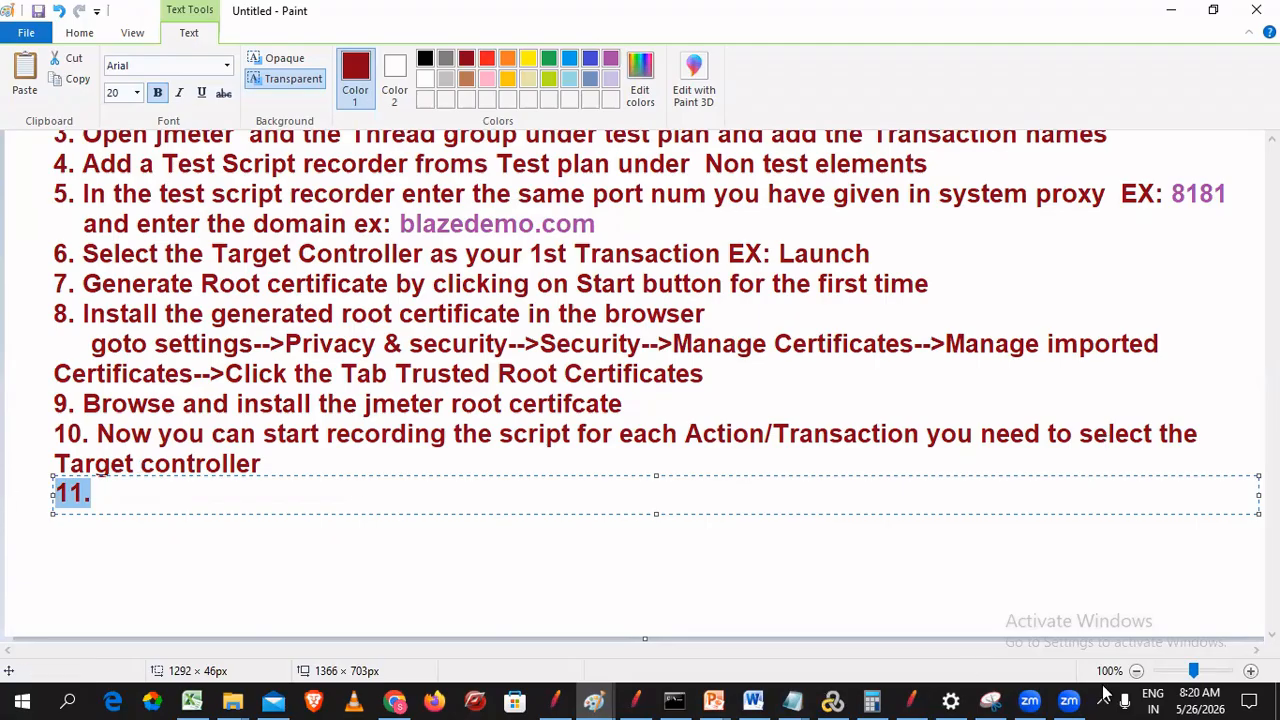
pyautogui.click(916, 700)
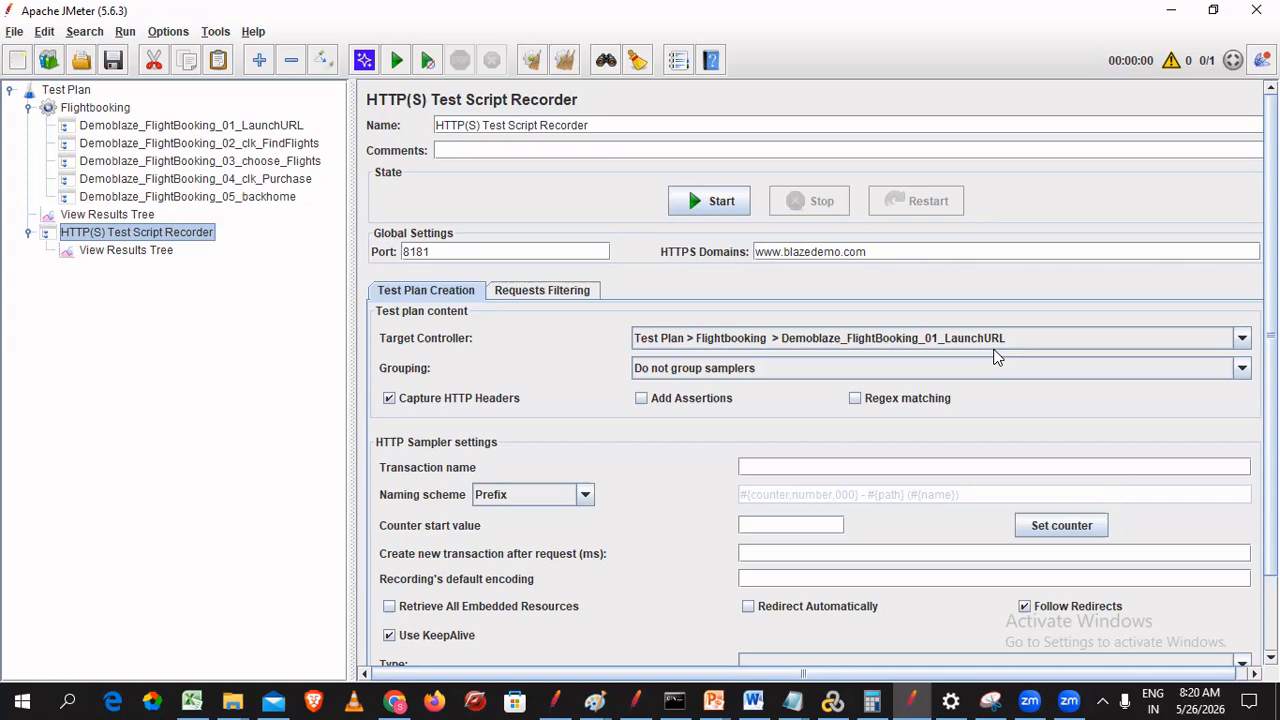
pyautogui.click(712, 201)
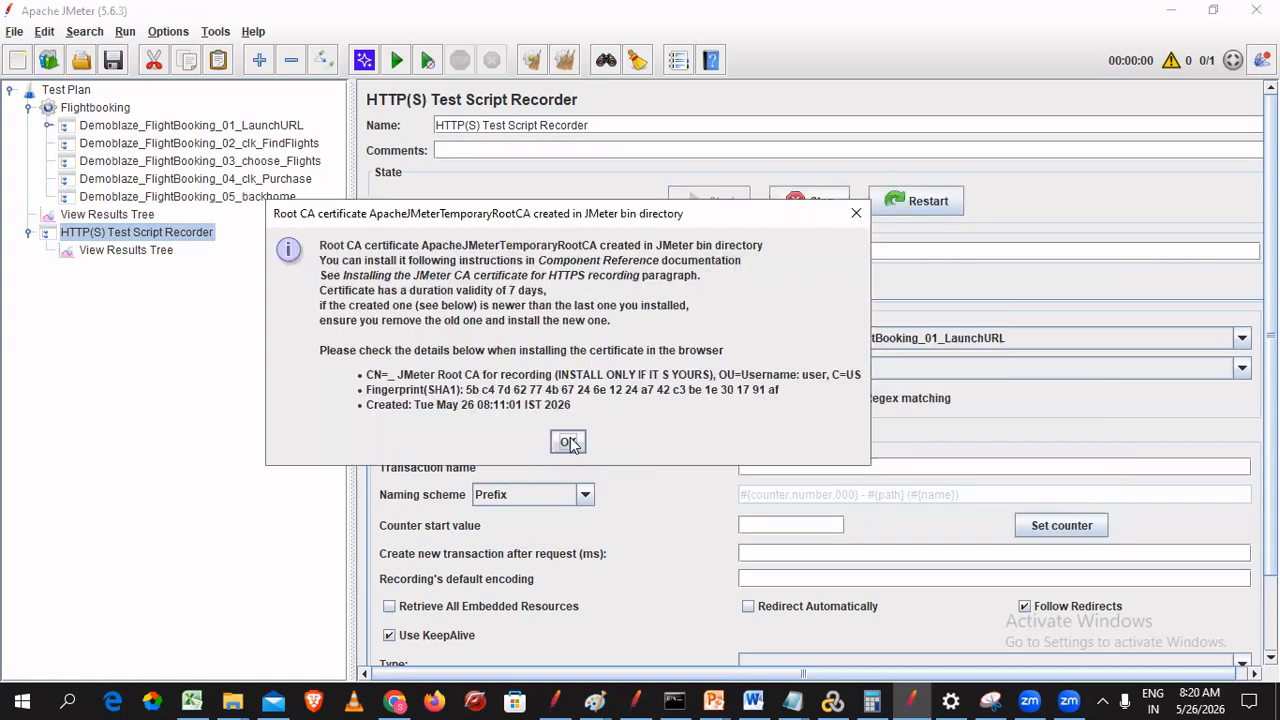
pyautogui.click(568, 442)
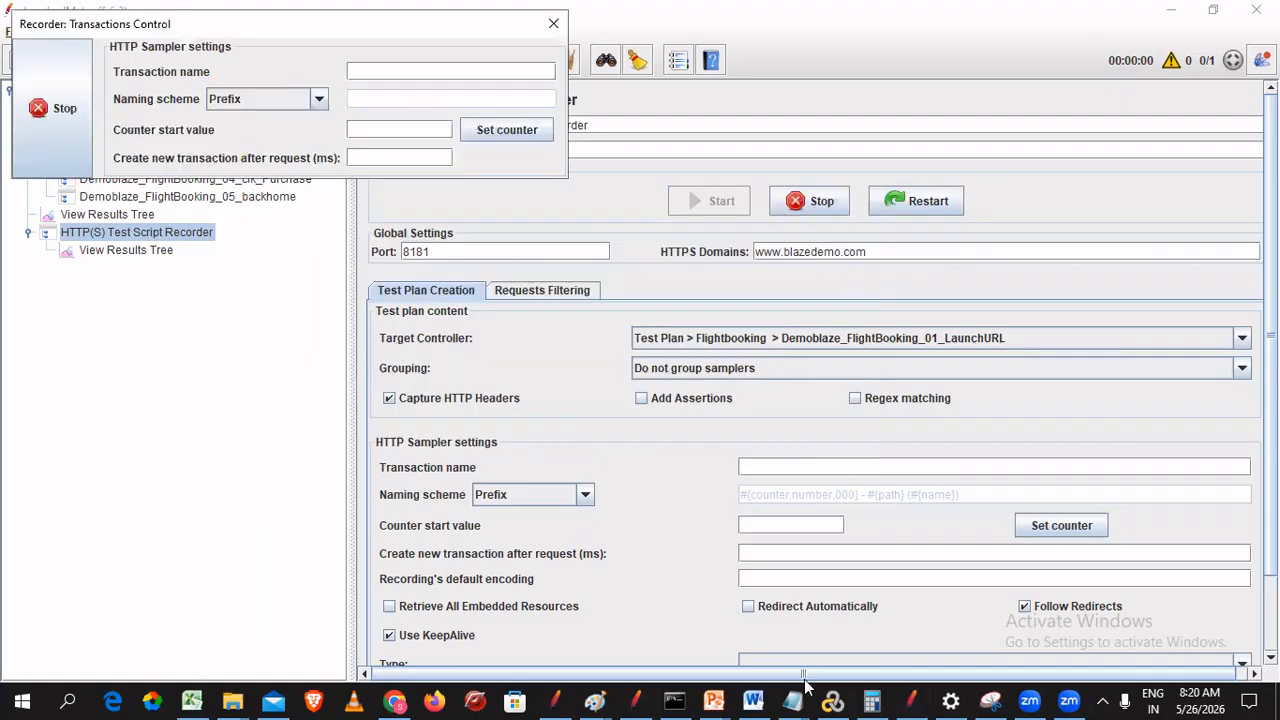
pyautogui.click(397, 700)
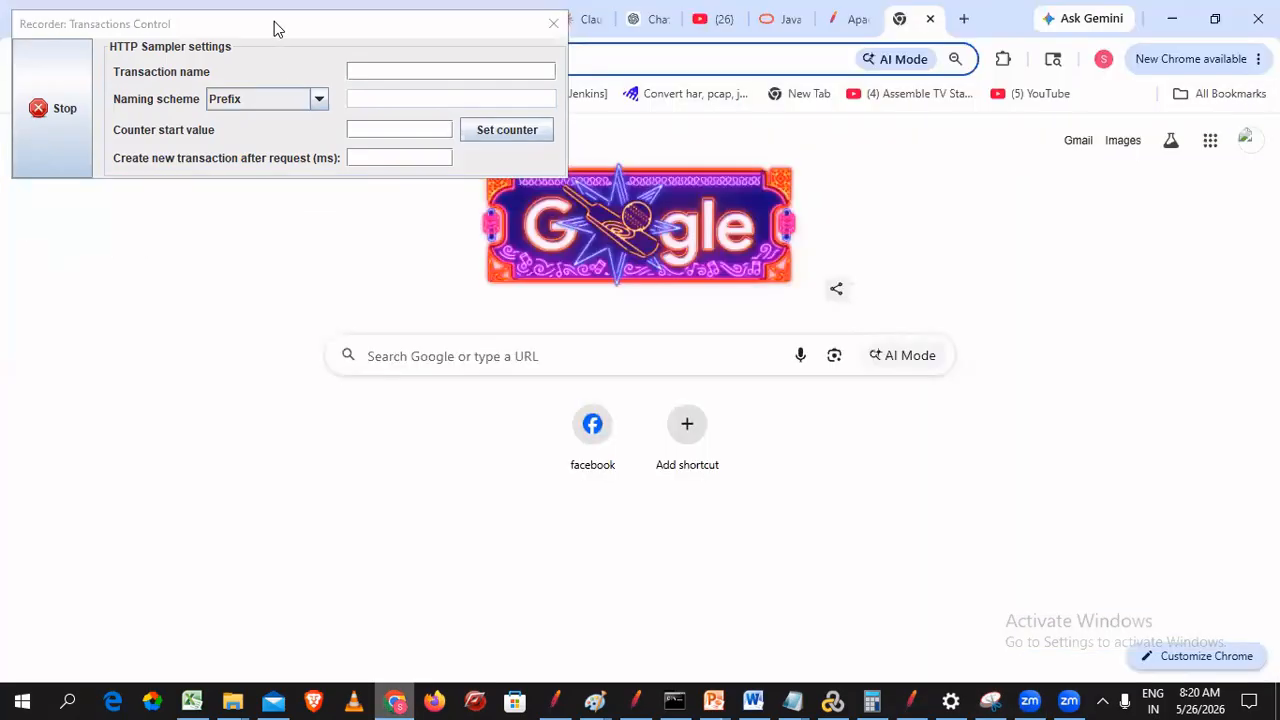
# - Load blazedemo.com in Chrome through the recorder, parking the Transactions Control window top-right
pyautogui.moveTo(274, 23); pyautogui.dragTo(298, 333)
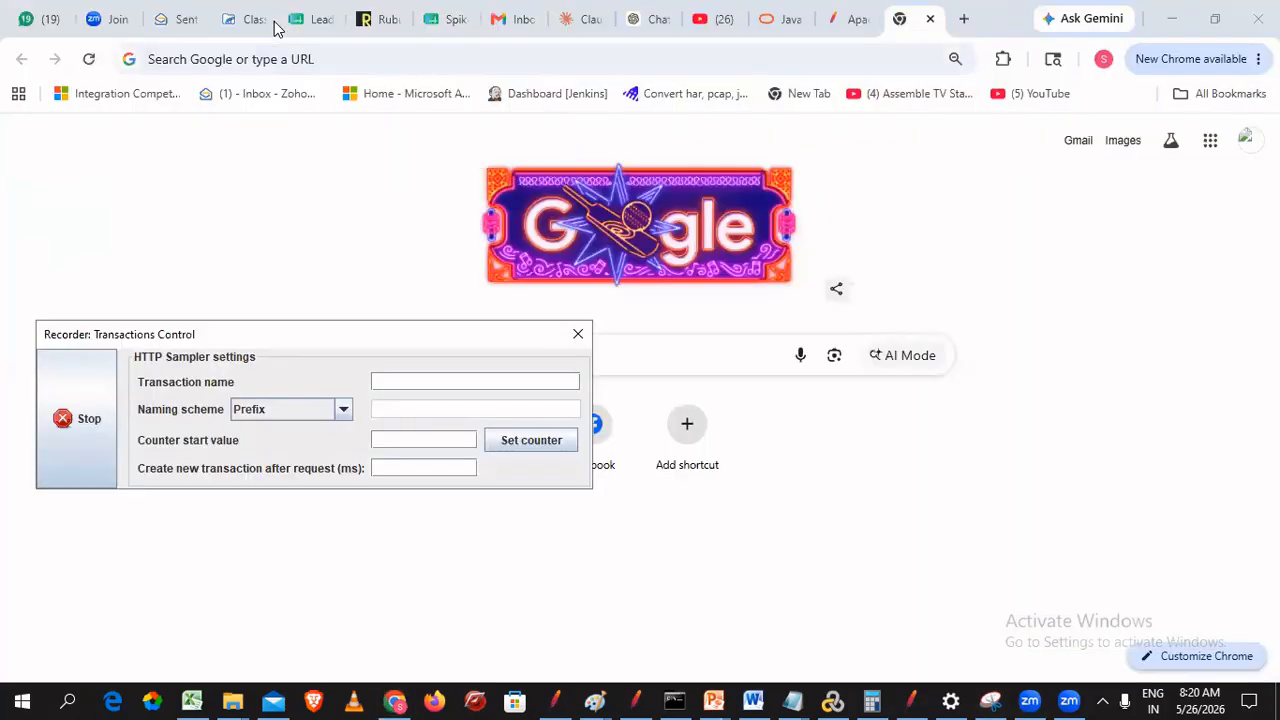
pyautogui.click(329, 59)
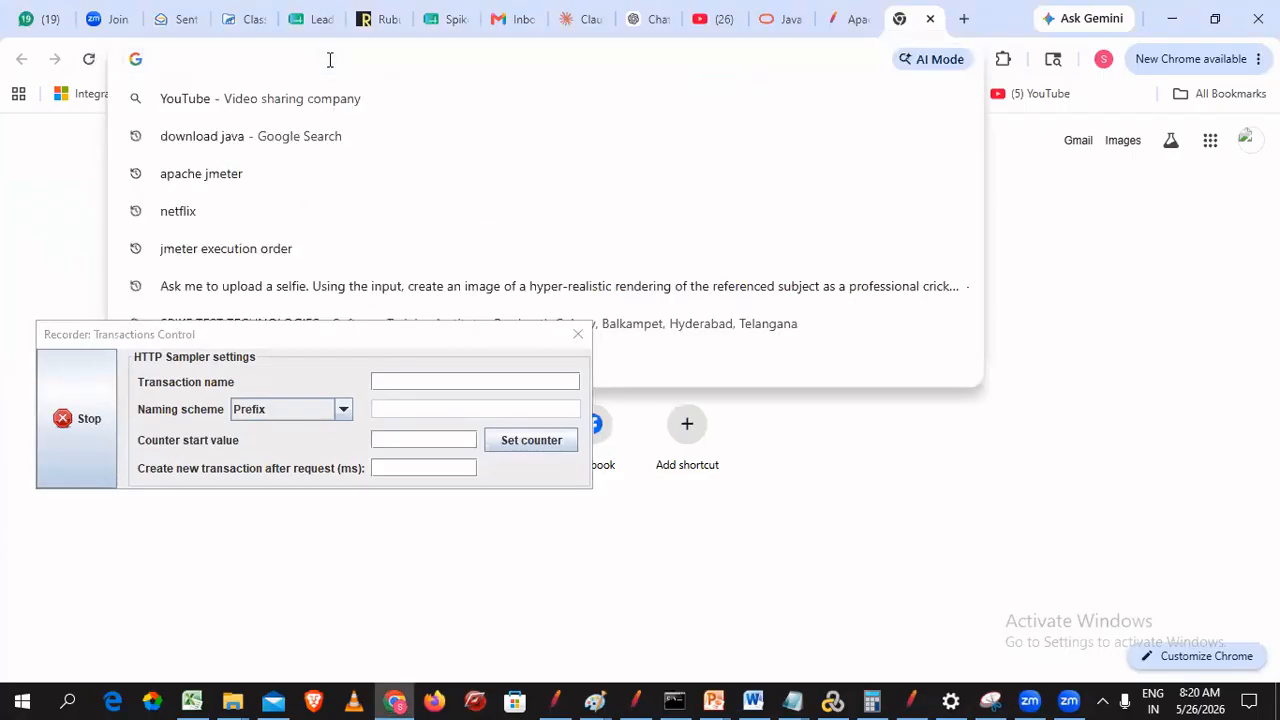
pyautogui.write('b')
pyautogui.press('Return')
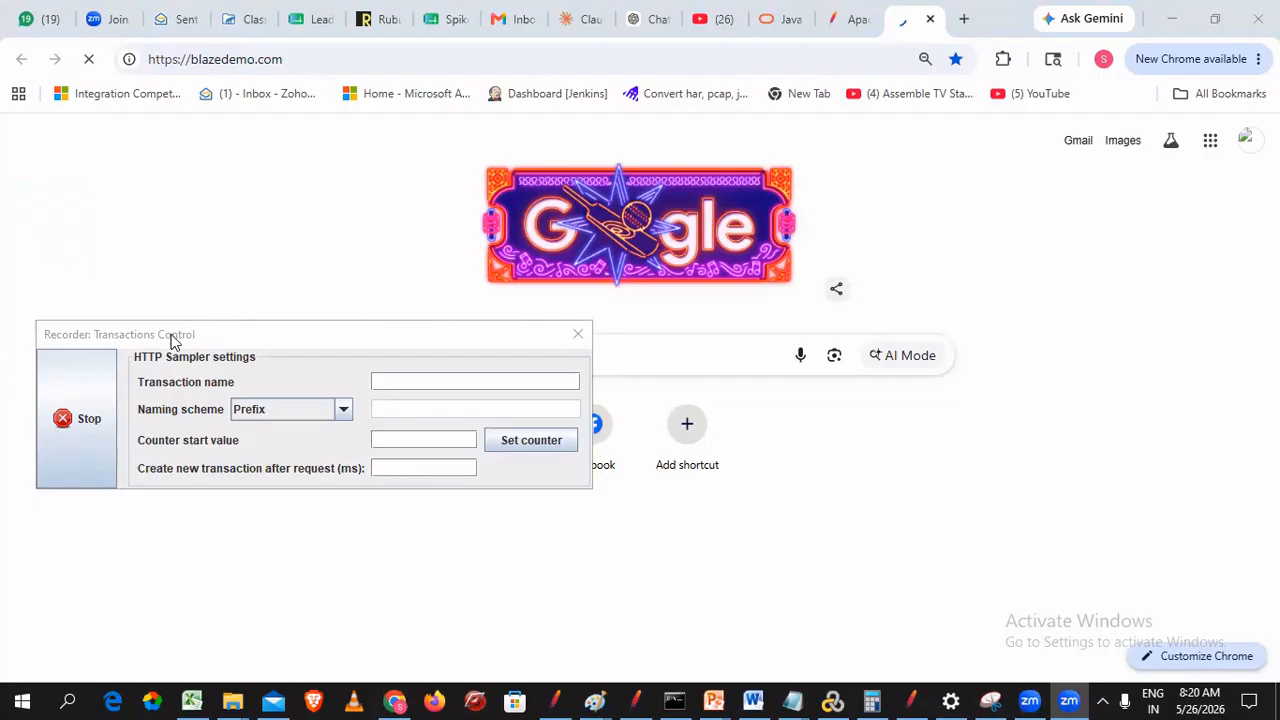
pyautogui.moveTo(171, 335); pyautogui.dragTo(1119, 30)
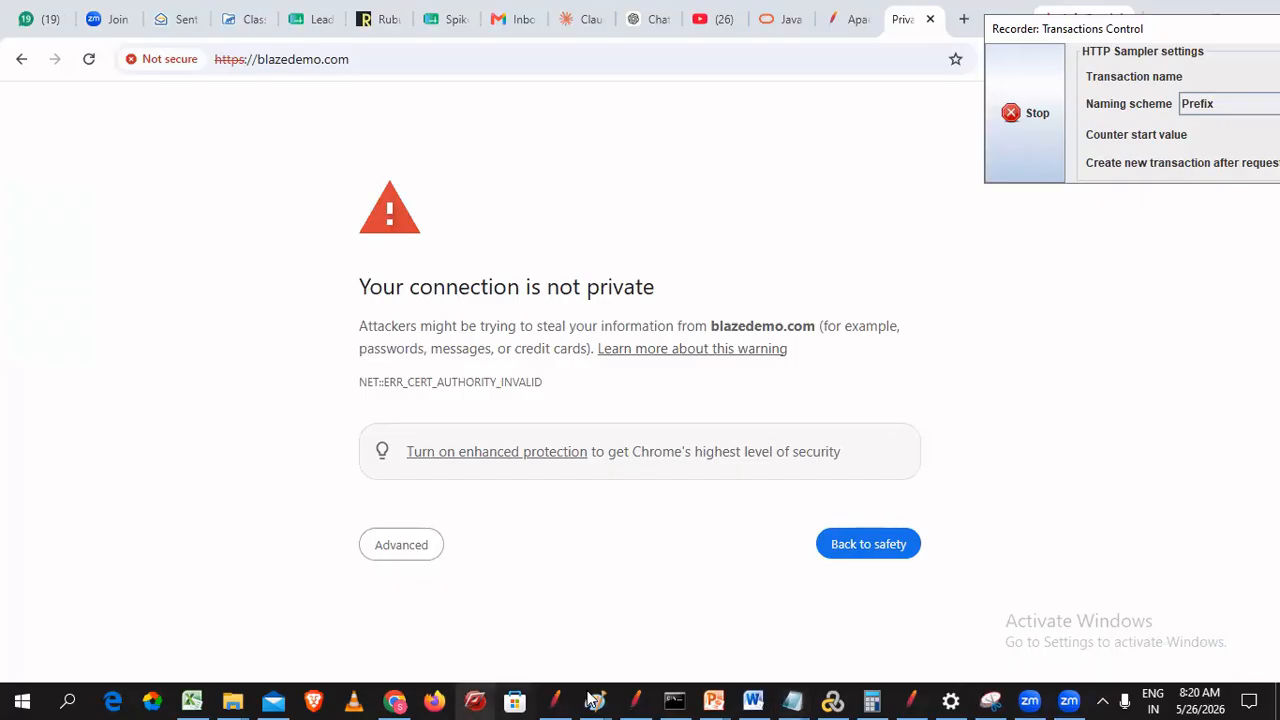
# - Write note 11: each action shows a connection-is-private warning; goto advance and continue
pyautogui.moveTo(593, 701)
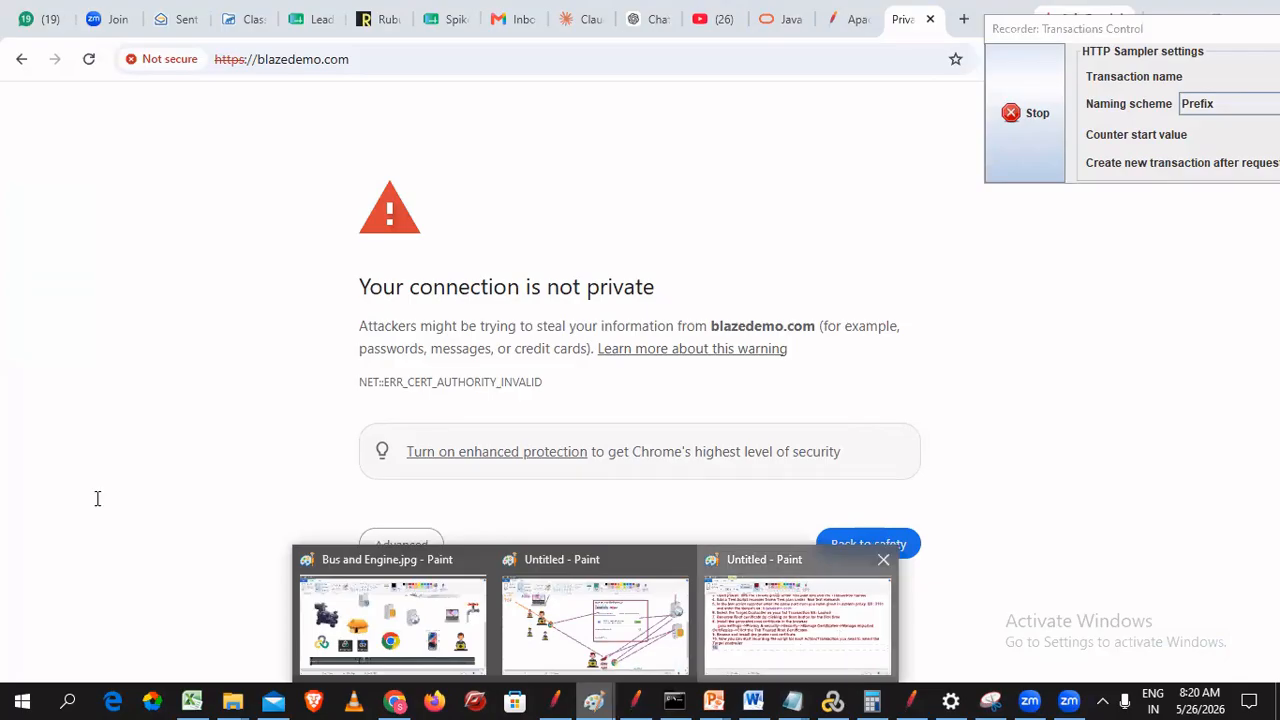
pyautogui.click(797, 625)
pyautogui.write('For')
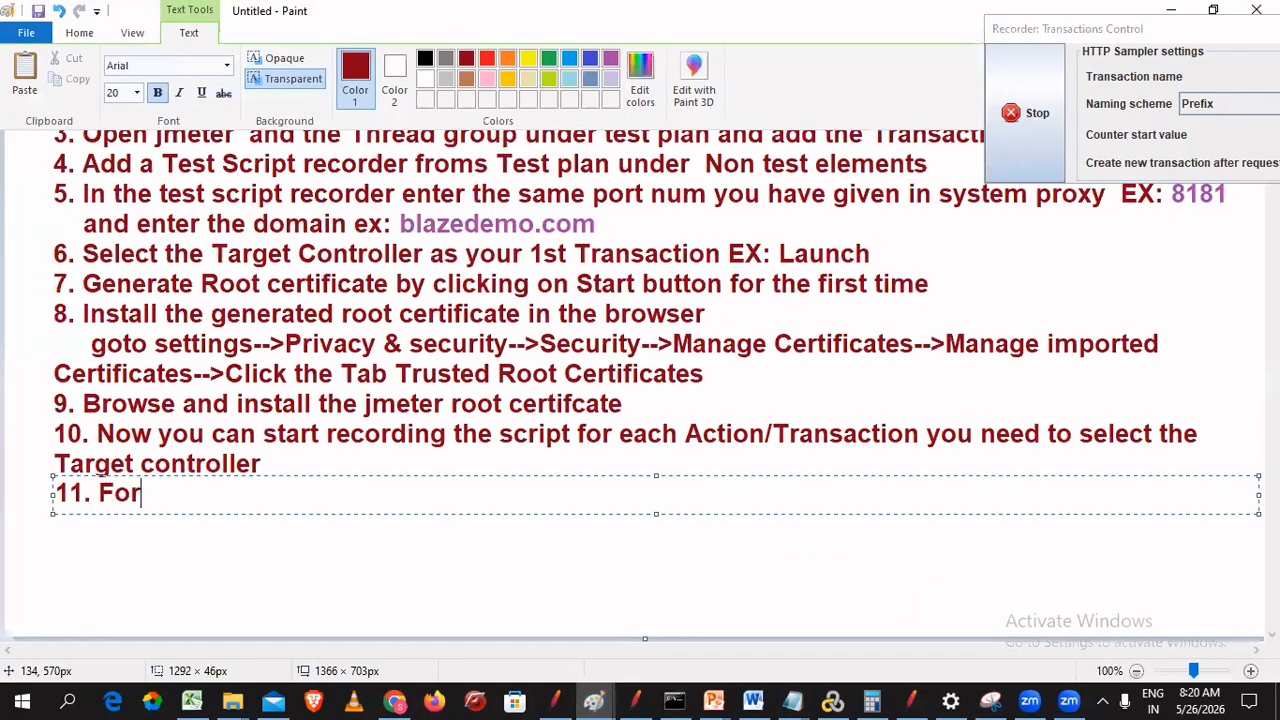
pyautogui.write(' each a')
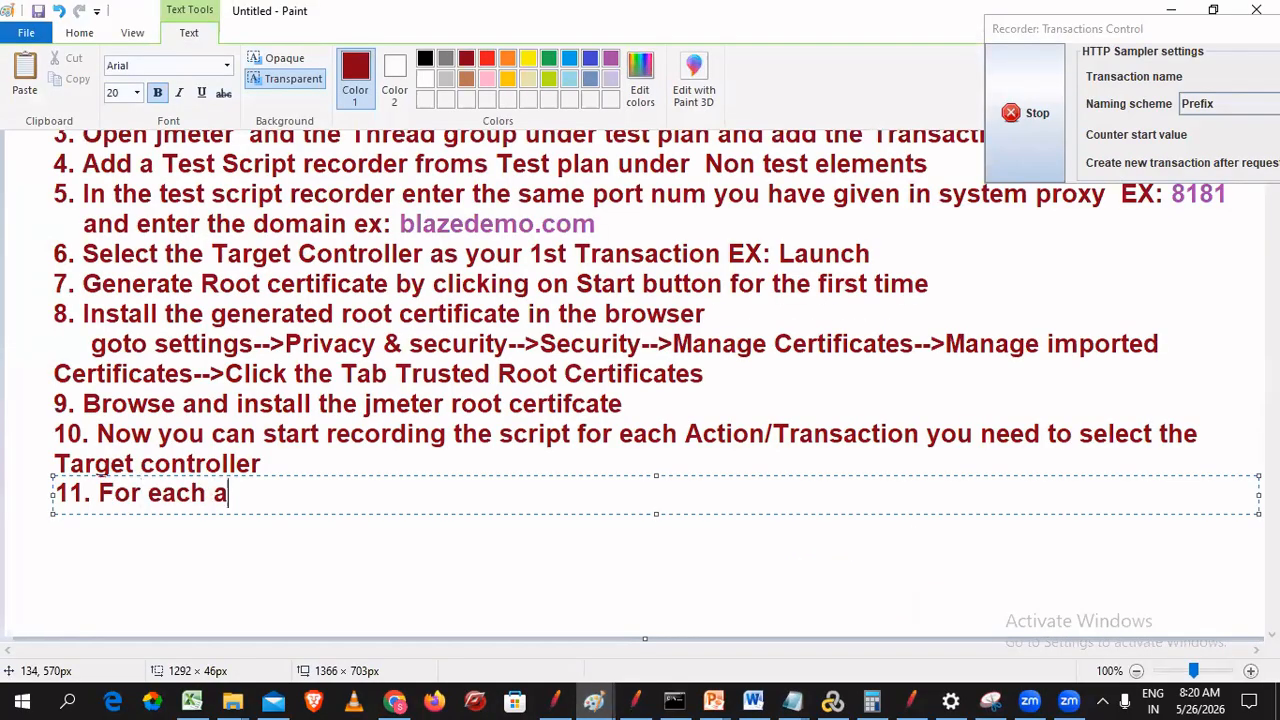
pyautogui.write('ction you wi')
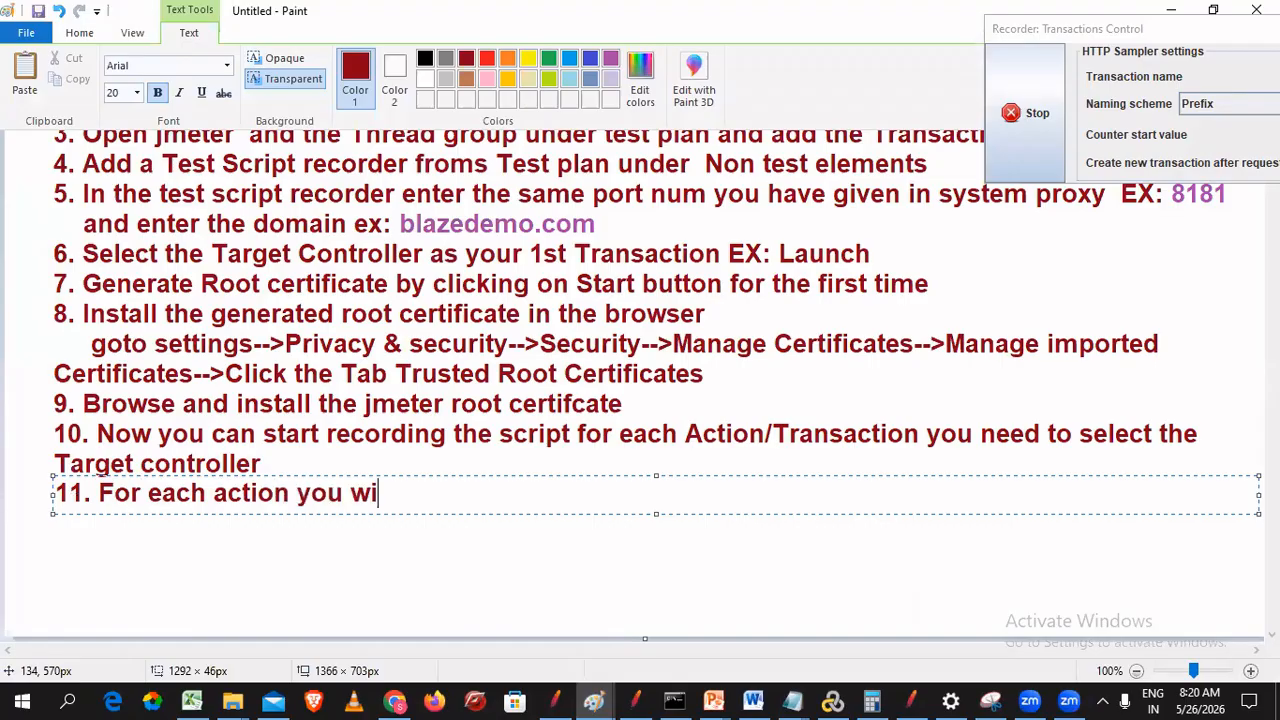
pyautogui.write('ll the w')
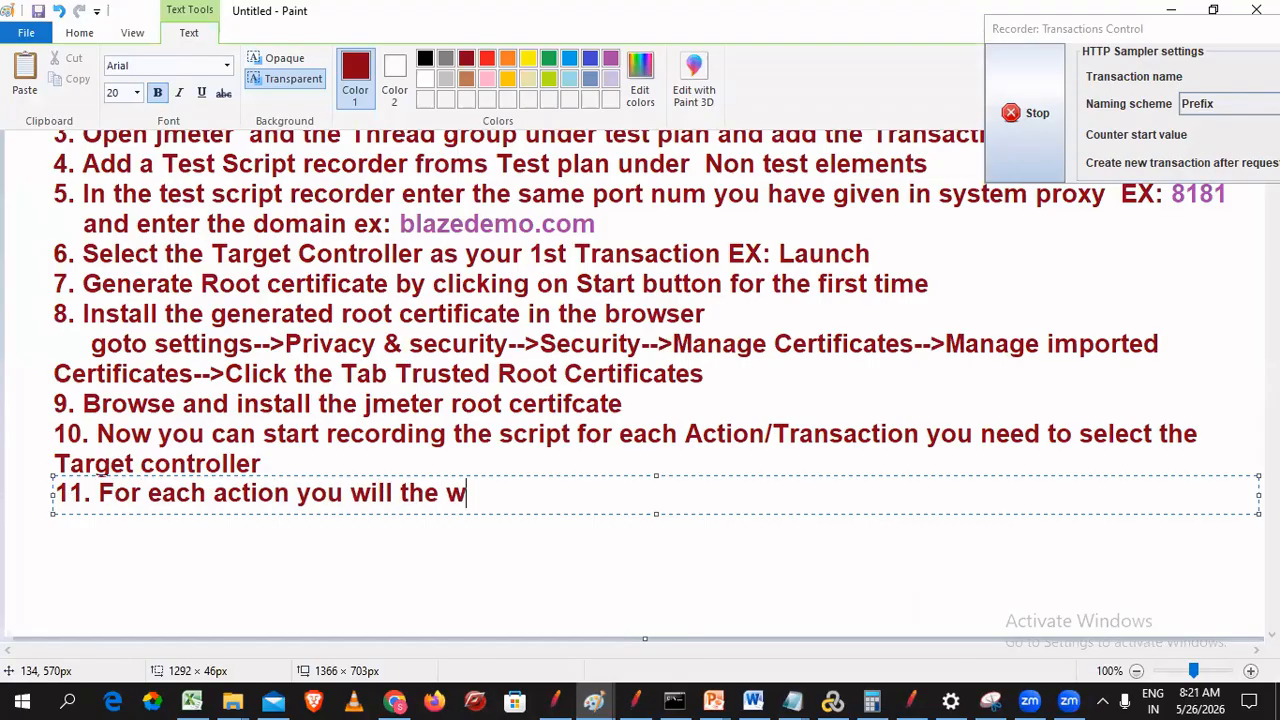
pyautogui.write('arning ')
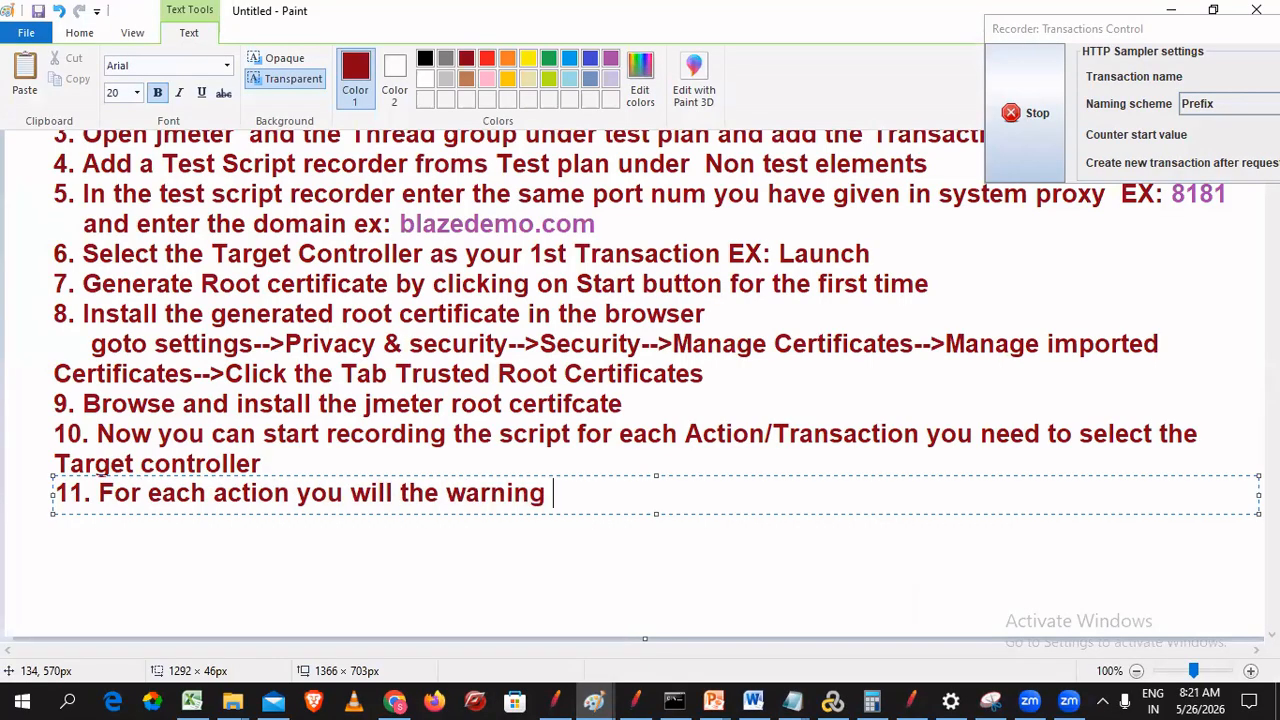
pyautogui.write('saying con')
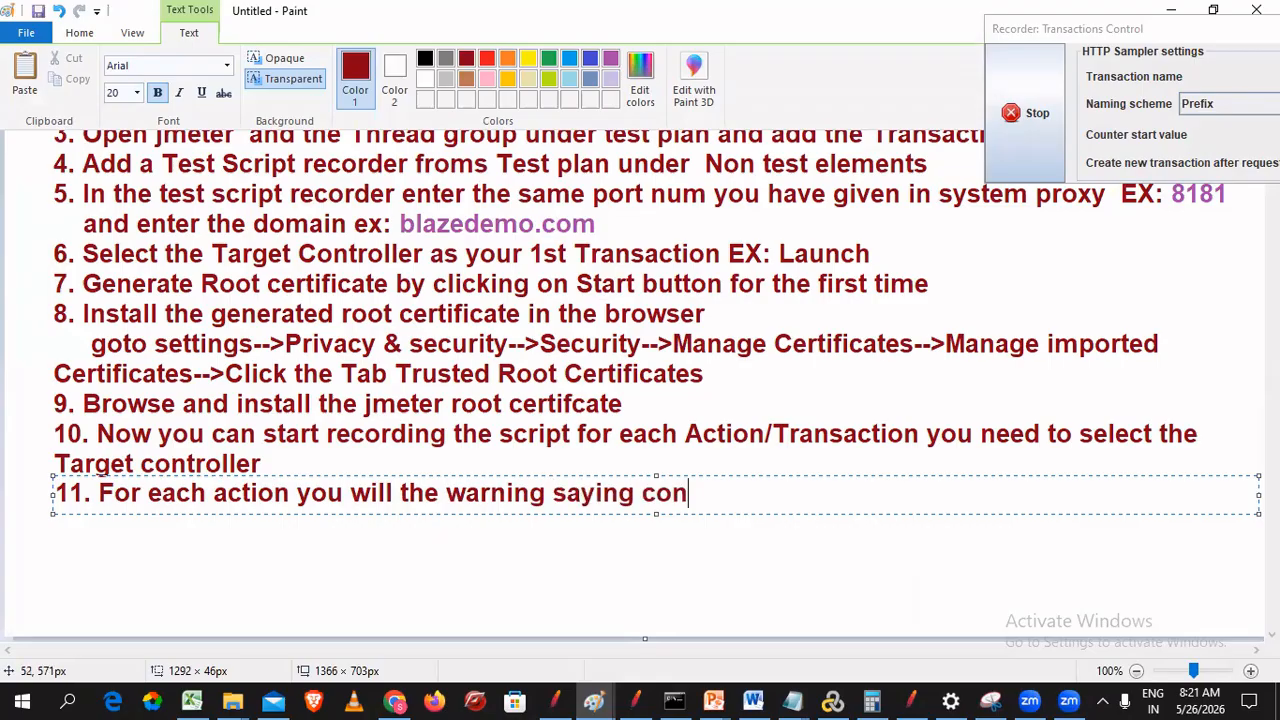
pyautogui.write('nection is pro')
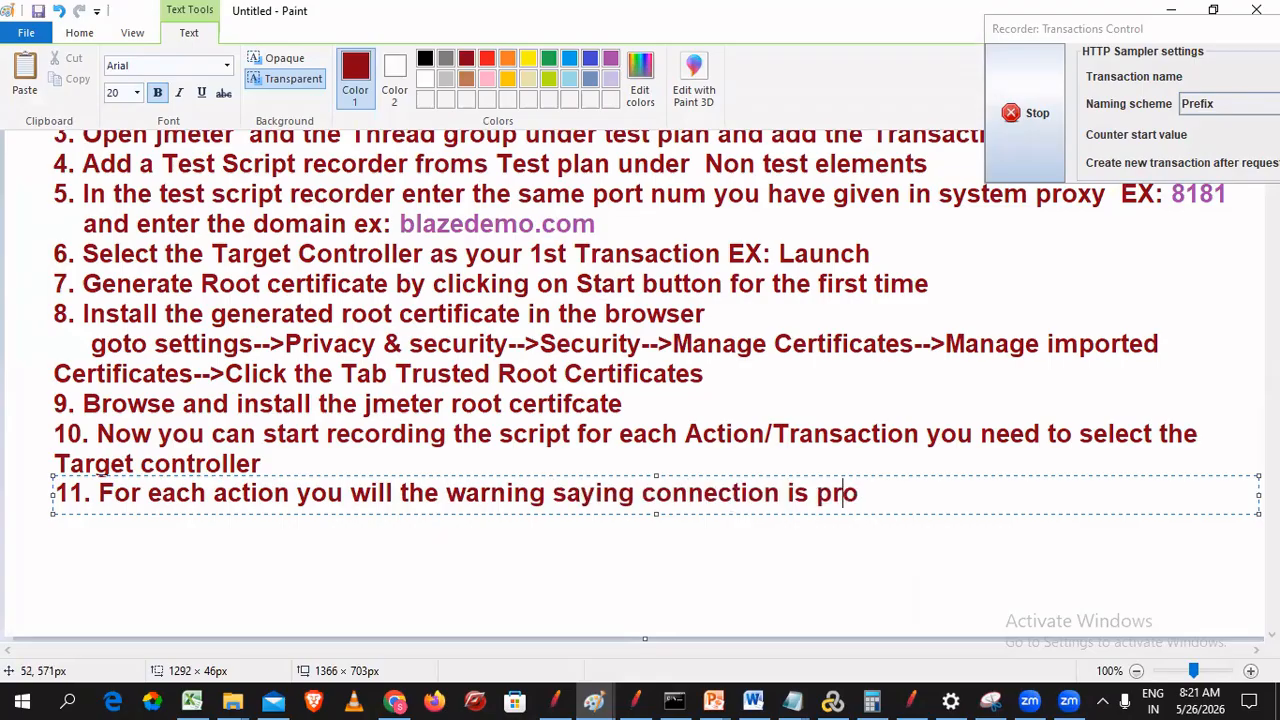
pyautogui.press('BackSpace')
pyautogui.write('ivate do you want ')
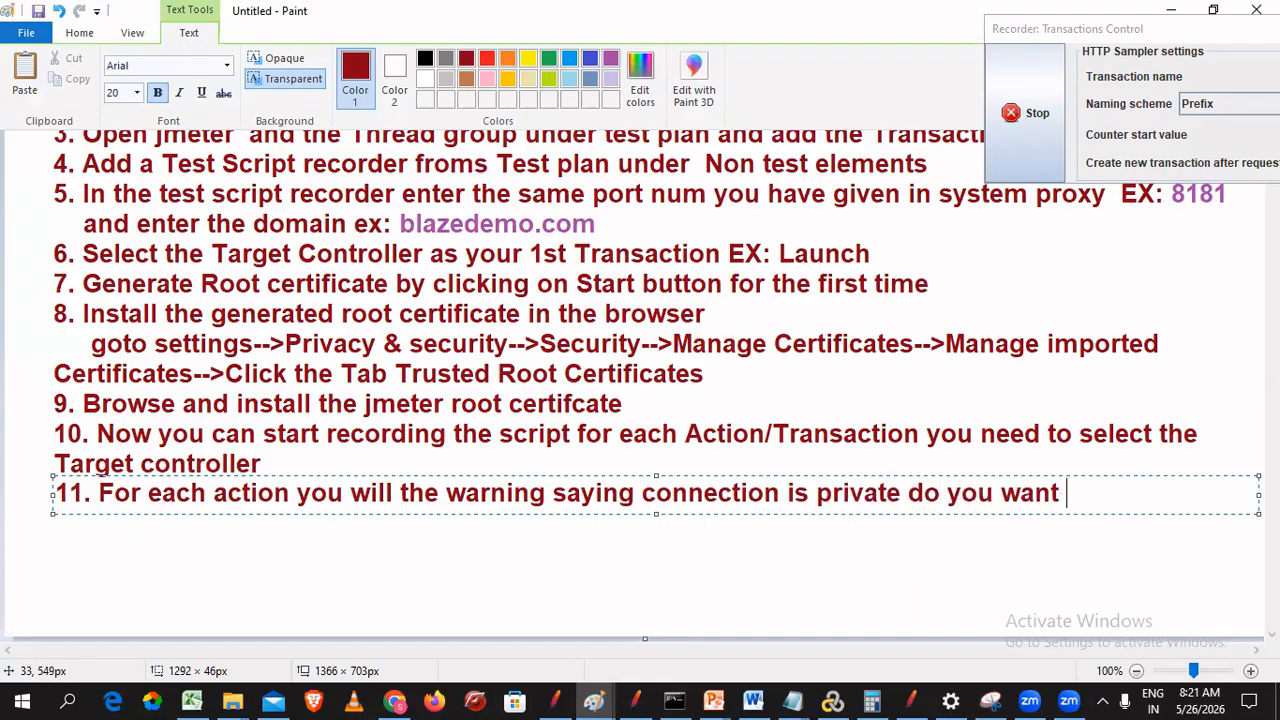
pyautogui.write('to continue')
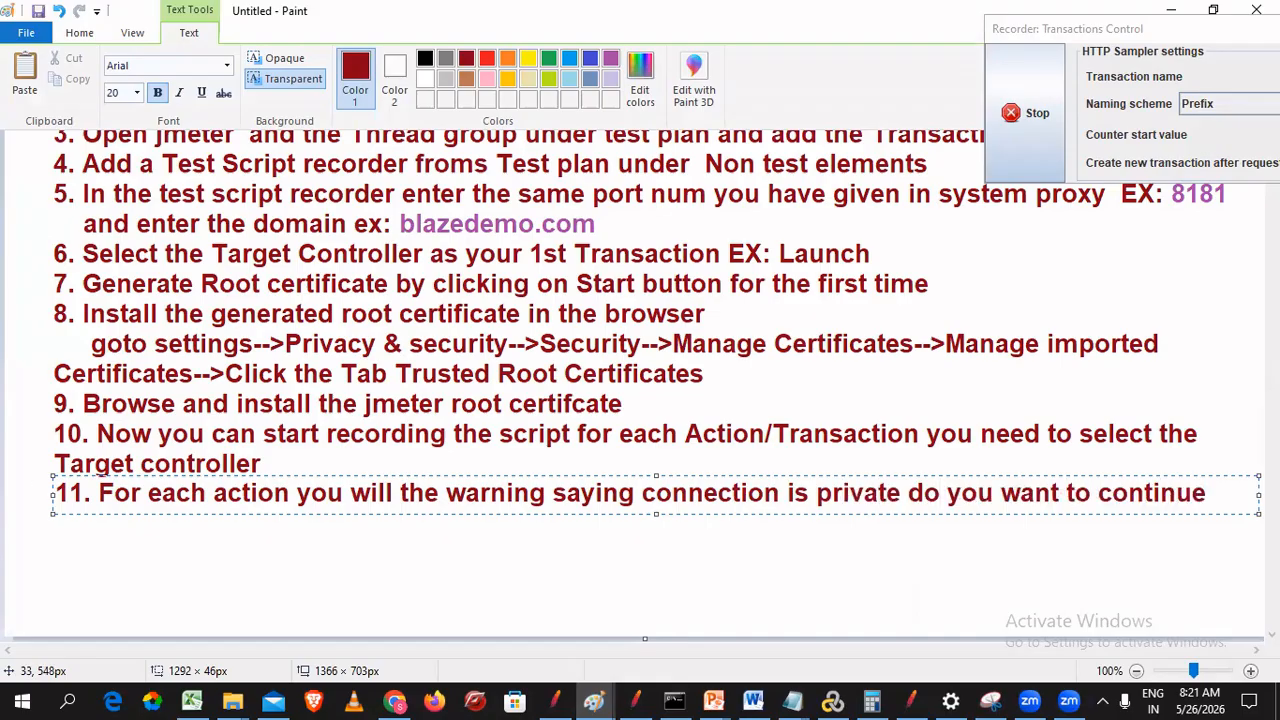
pyautogui.write(' got')
pyautogui.write('o advanc')
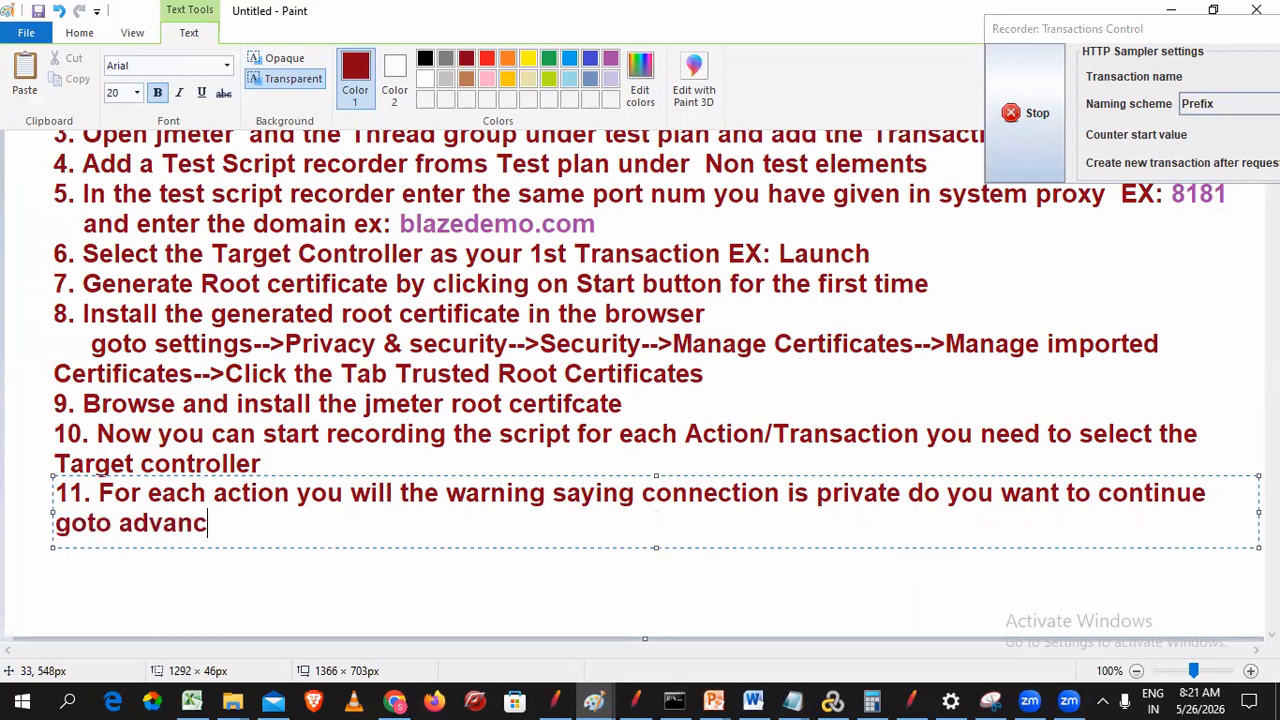
pyautogui.write('e and continue')
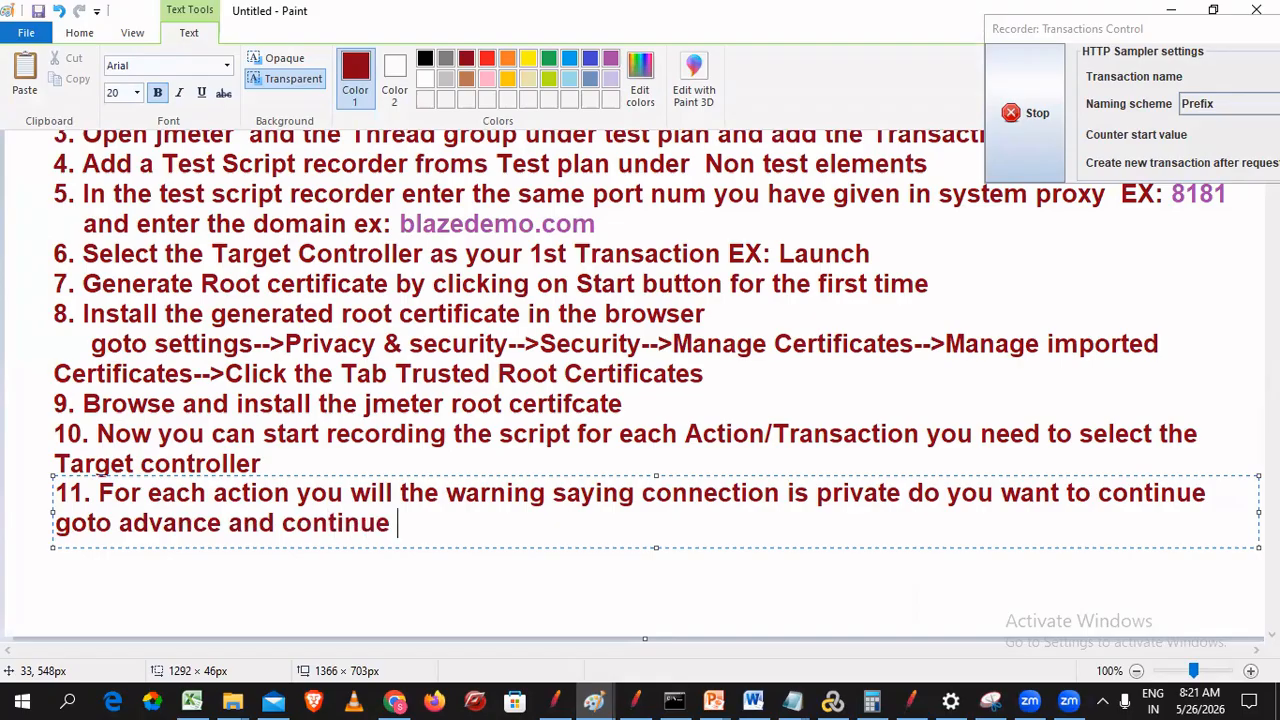
pyautogui.press('Return')
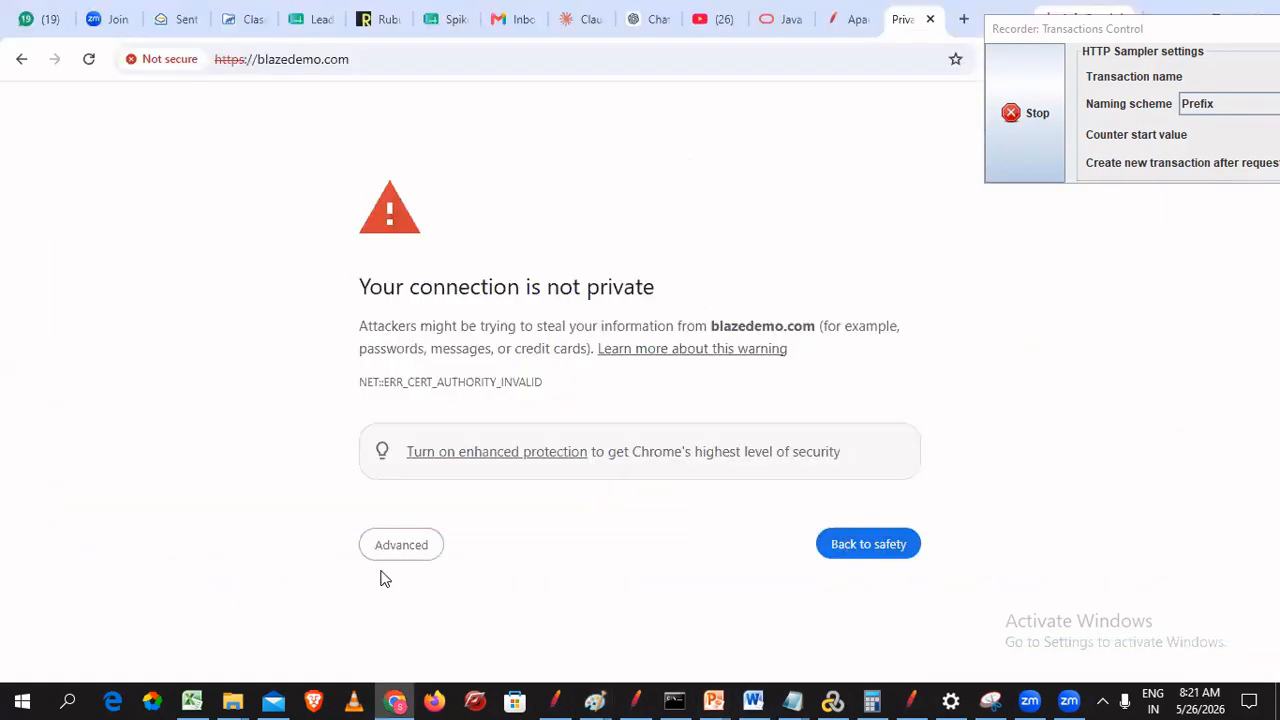
# - Proceed past the warning via Advanced to blazedemo's Simple Travel Agency page
pyautogui.click(401, 549)
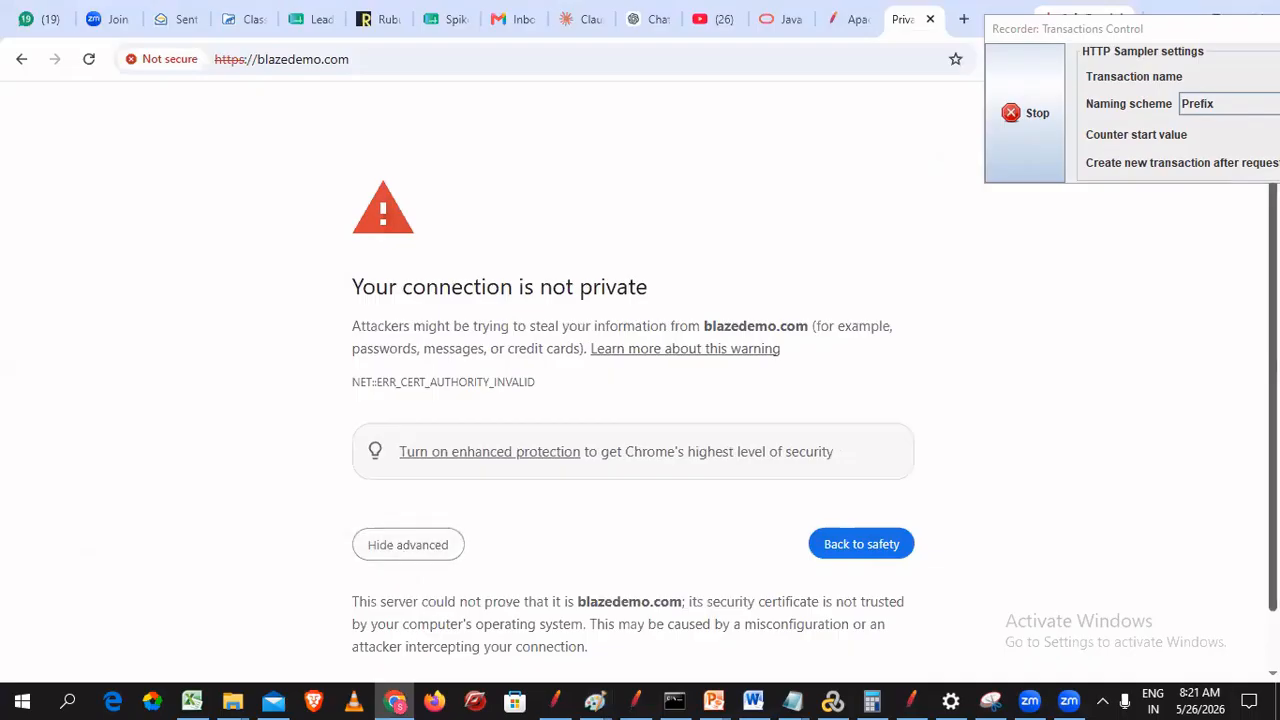
pyautogui.scroll(-1, 640, 400)
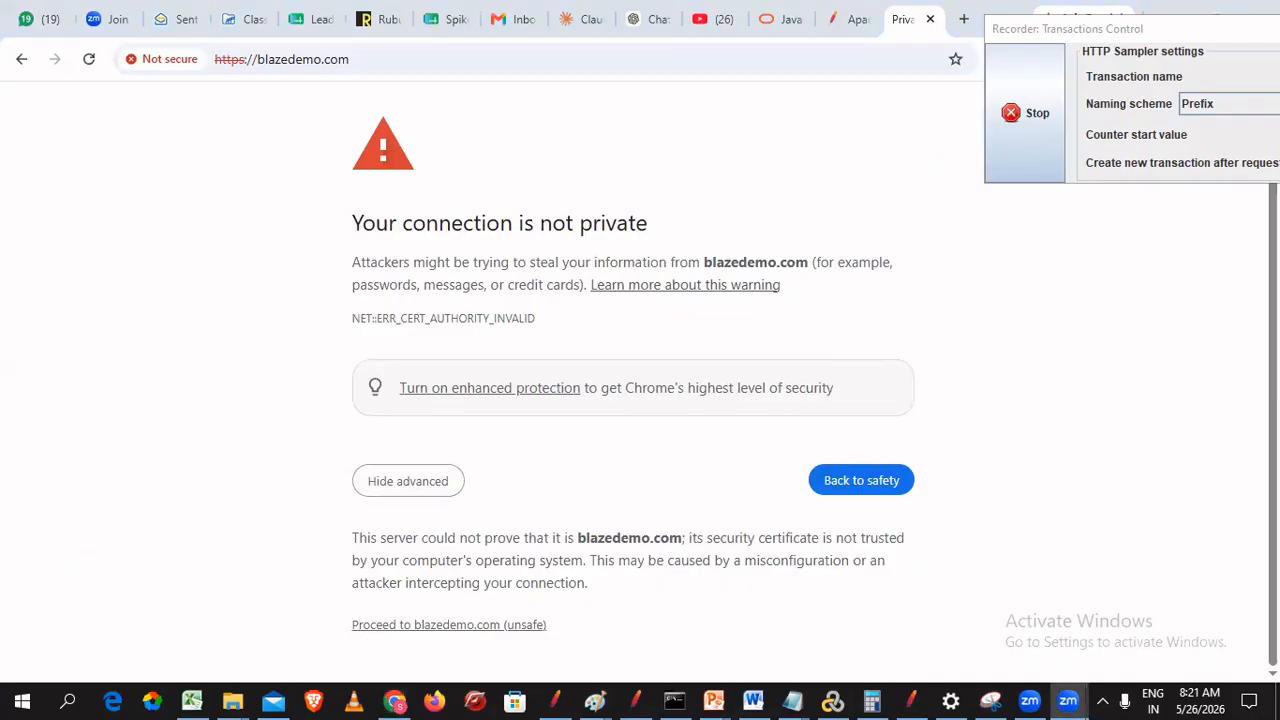
pyautogui.click(404, 625)
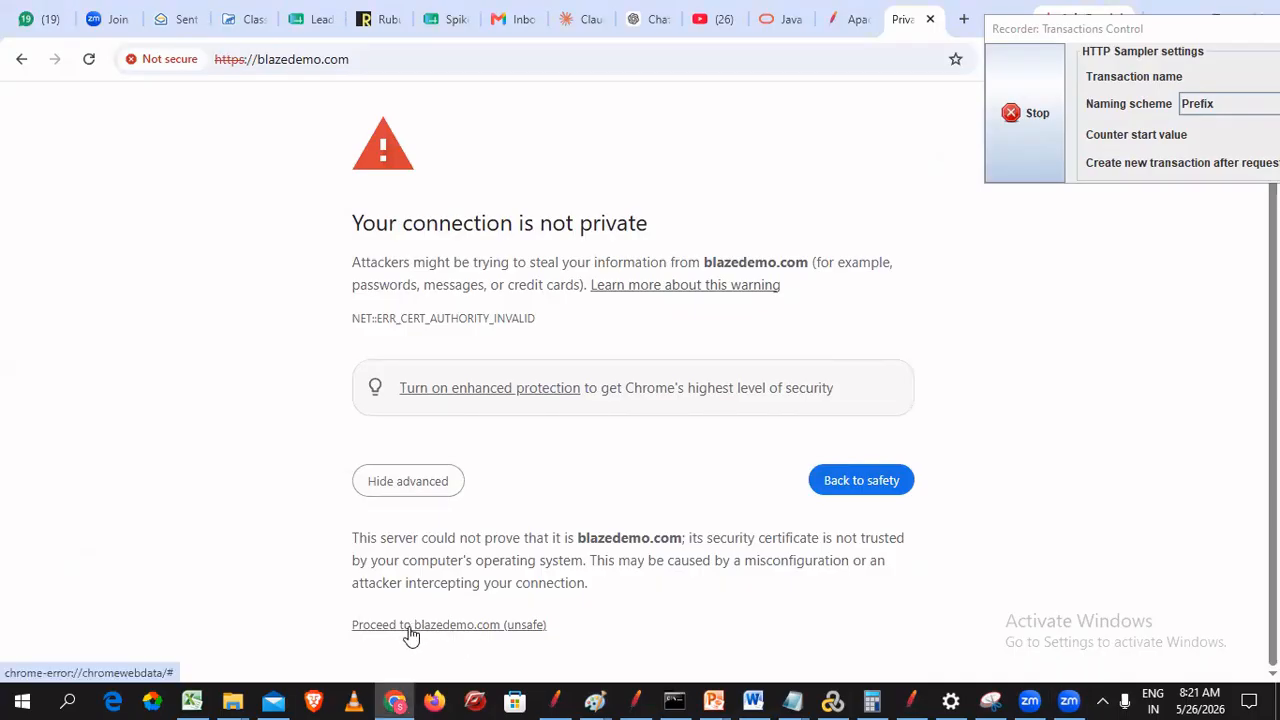
pyautogui.click(396, 627)
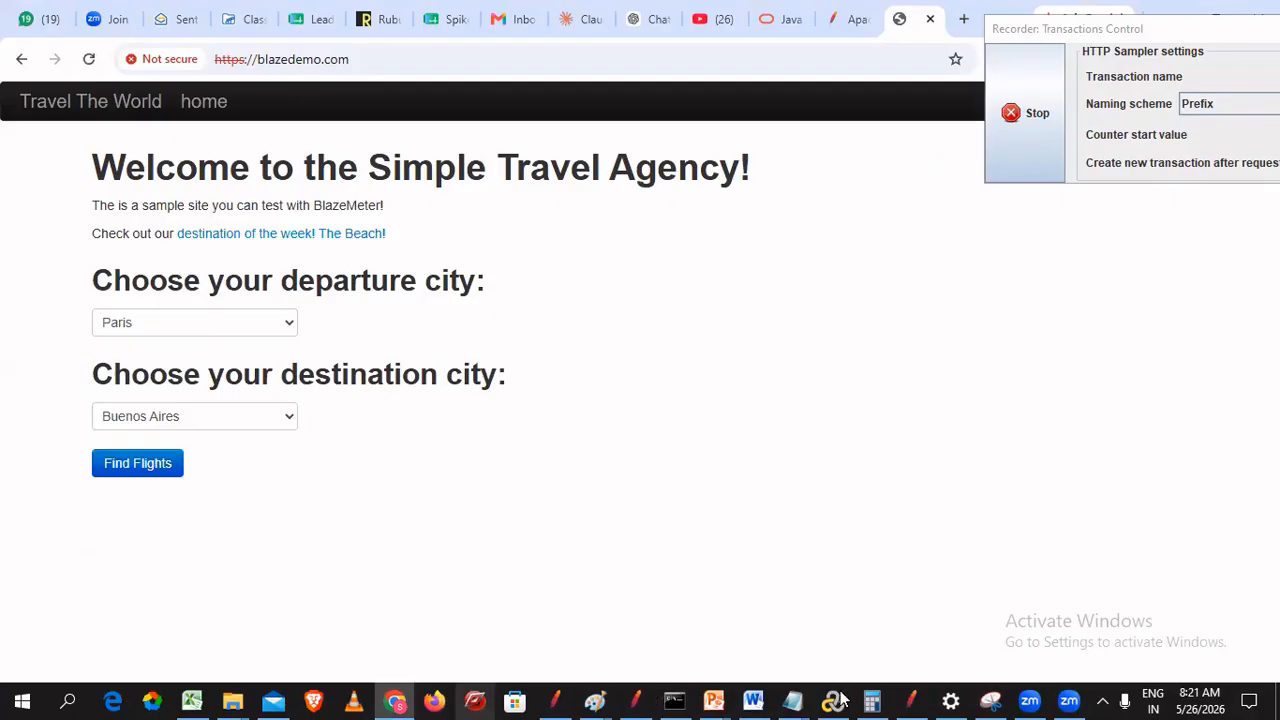
pyautogui.click(912, 700)
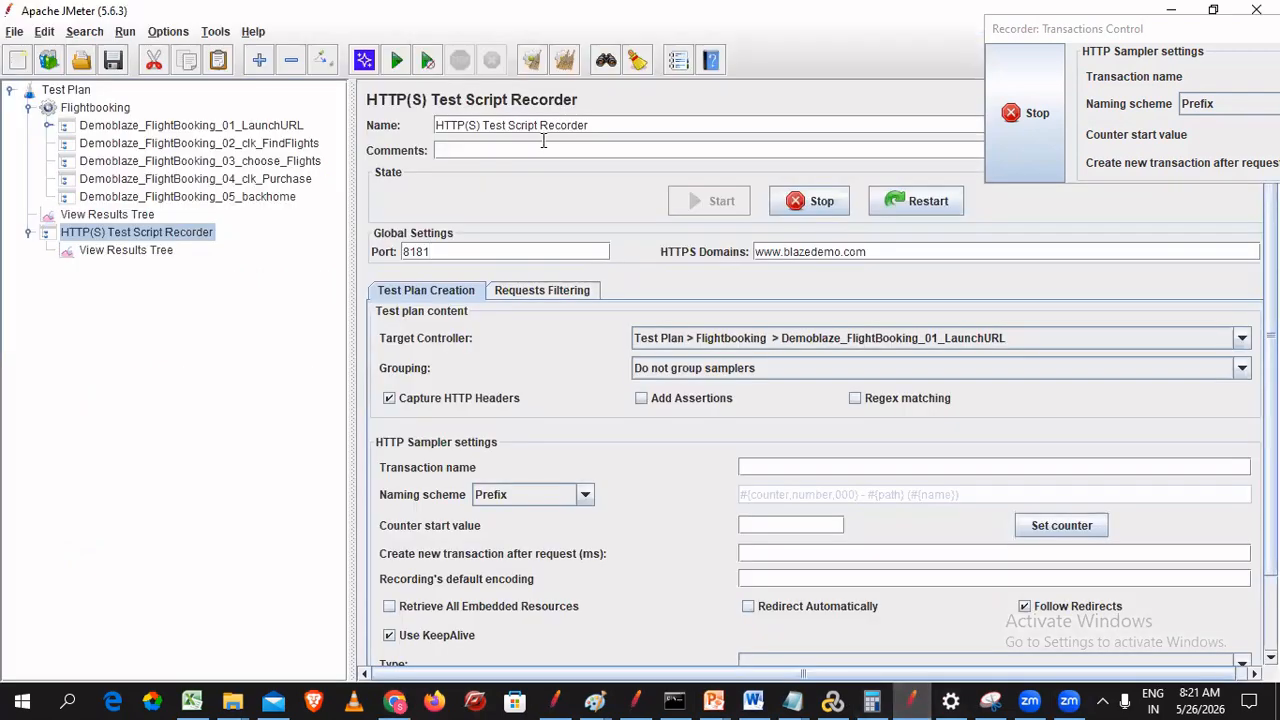
# - Inspect the six requests captured under Demoblaze_FlightBooking_01_LaunchURL and the FindFlights controller
pyautogui.click(50, 125)
pyautogui.click(86, 132)
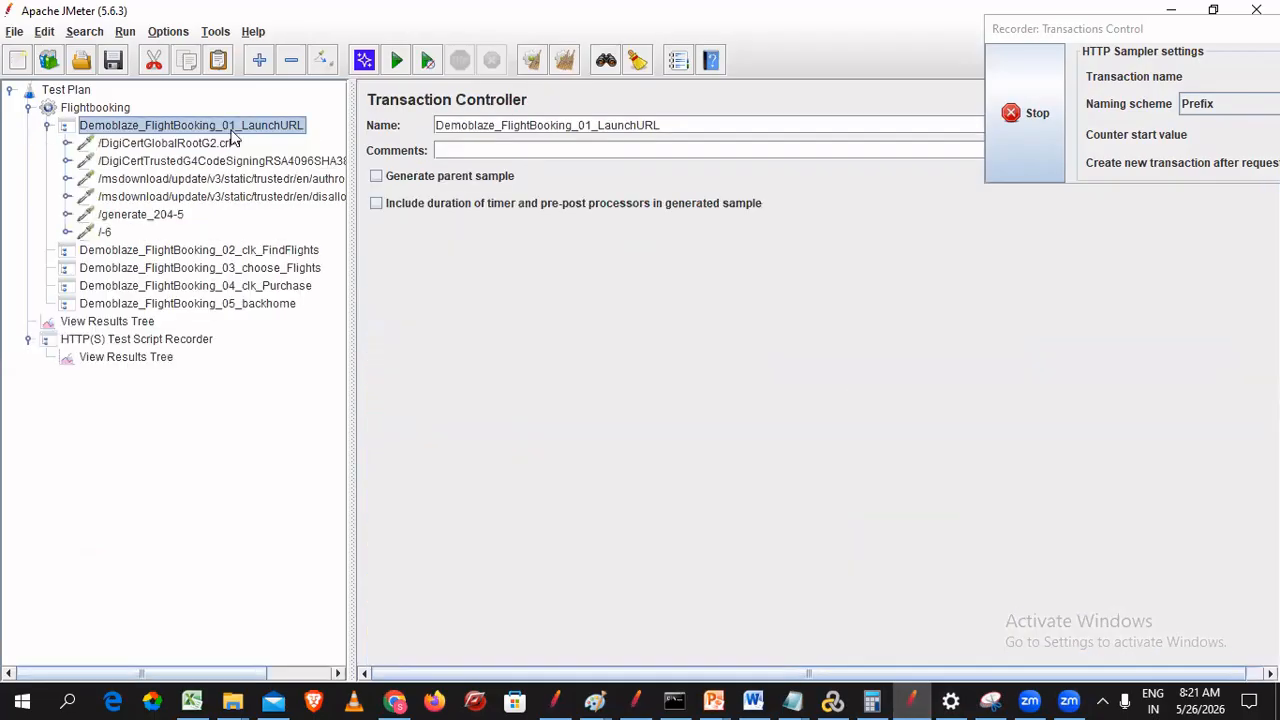
pyautogui.click(49, 125)
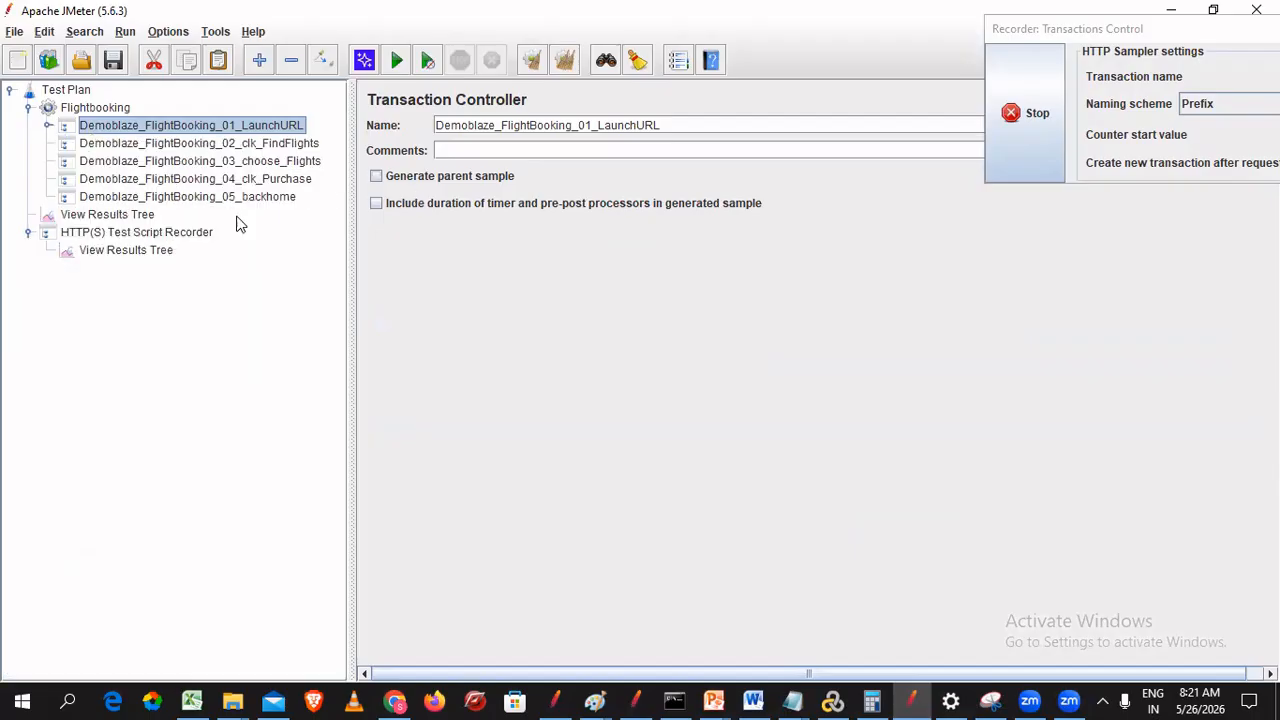
pyautogui.click(100, 235)
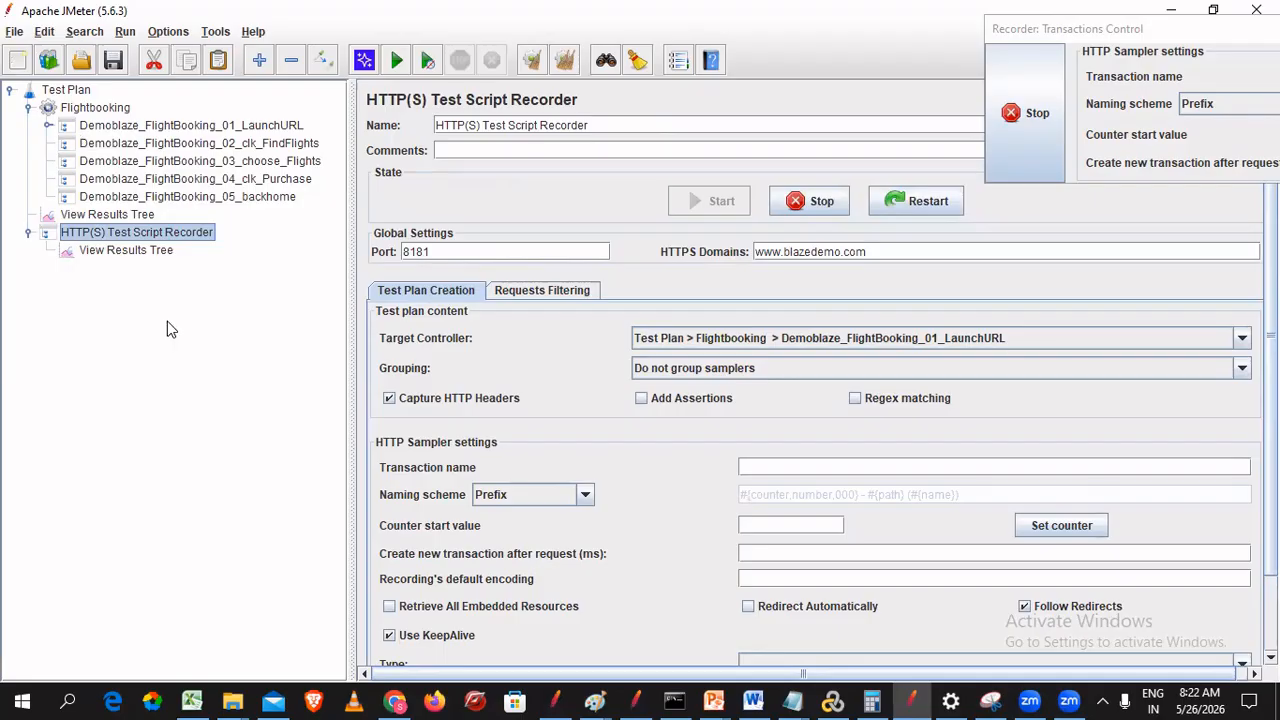
pyautogui.click(97, 128)
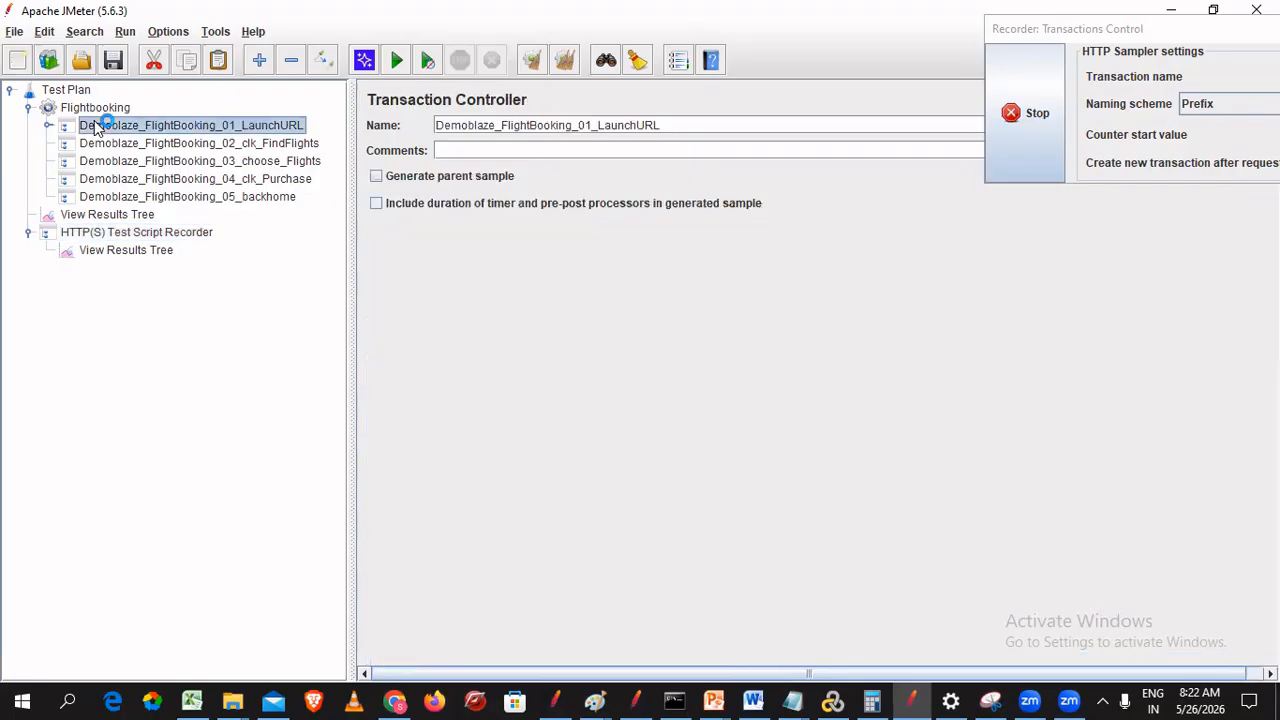
pyautogui.click(48, 126)
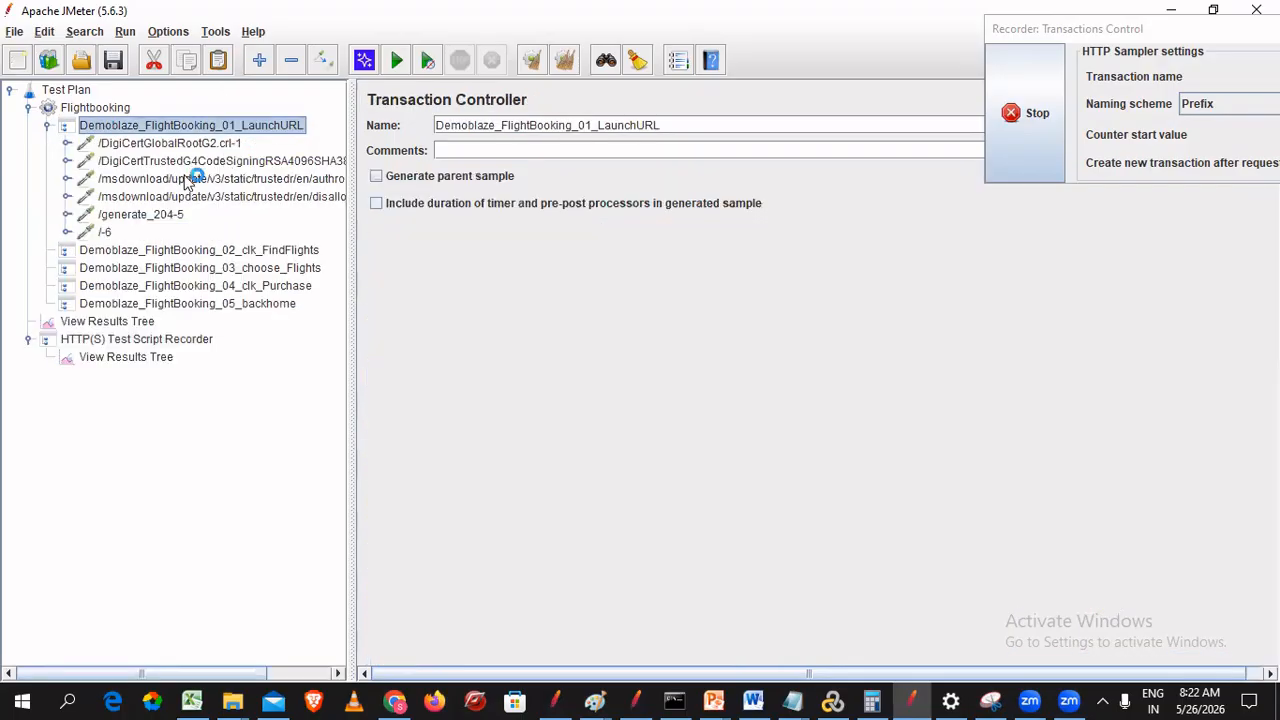
pyautogui.click(48, 126)
pyautogui.click(200, 145)
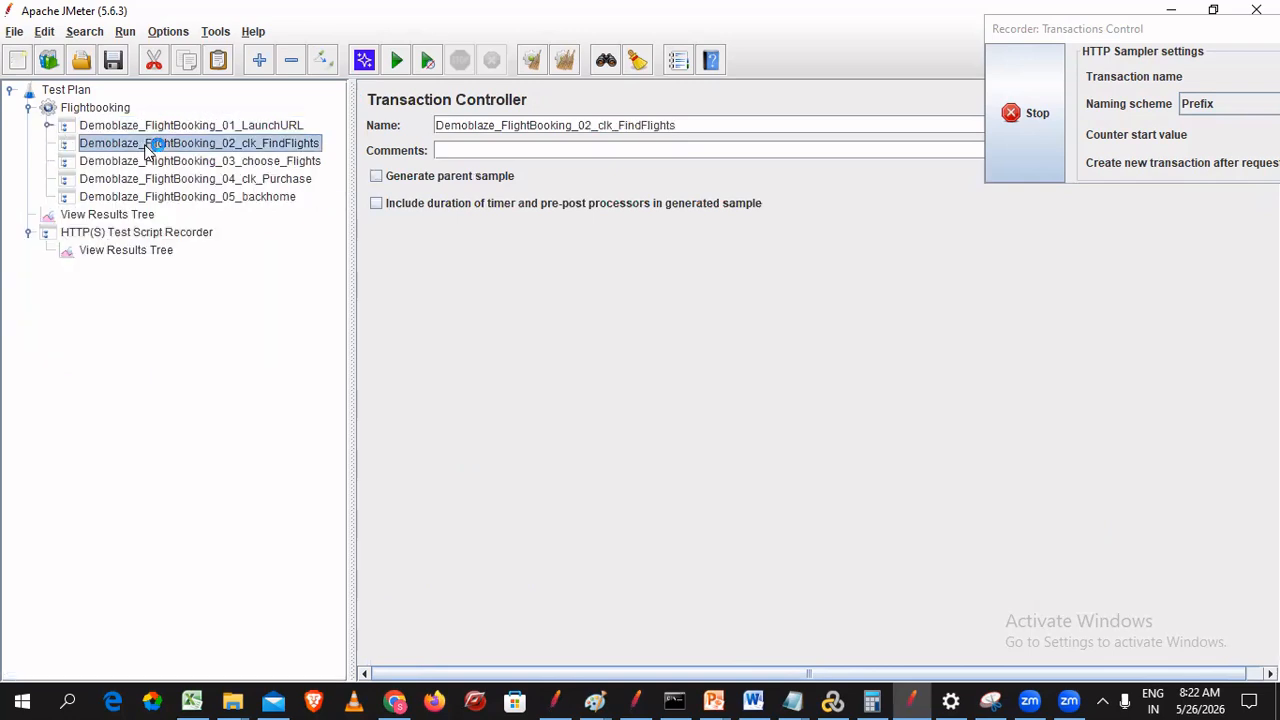
# - Set the recorder's Target Controller to Demoblaze_FlightBooking_02_clk_FindFlights
pyautogui.click(140, 236)
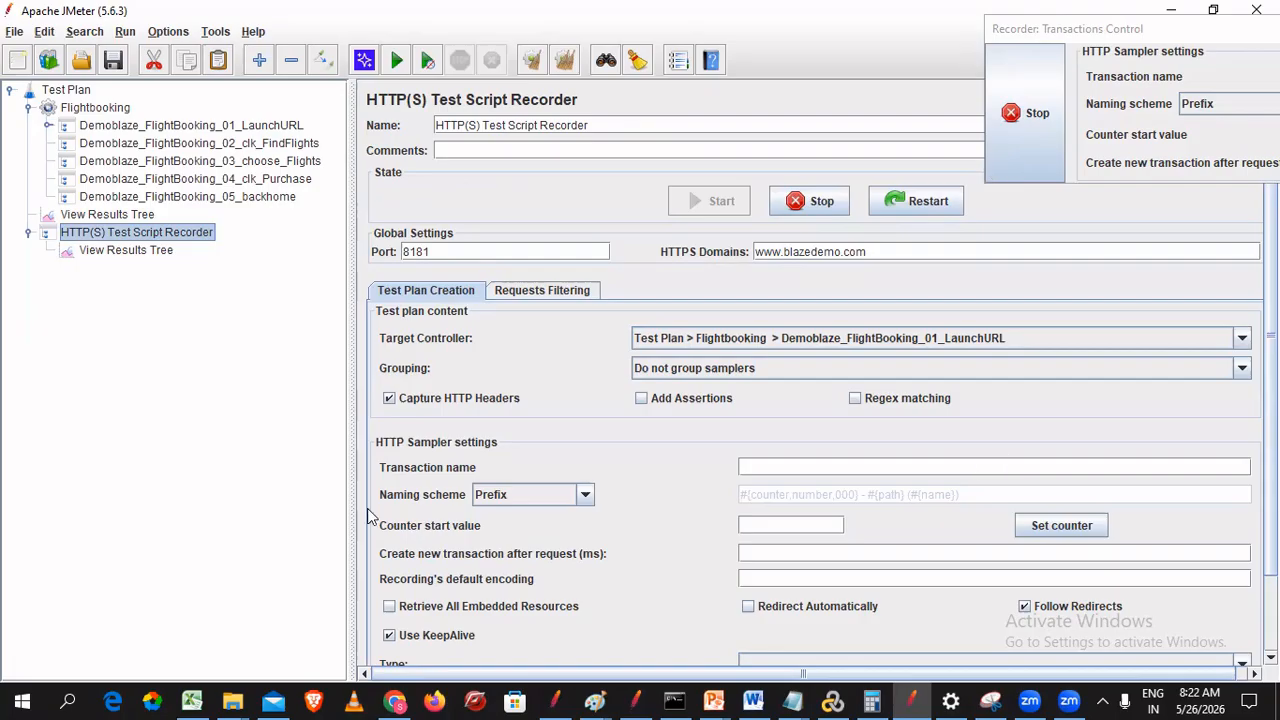
pyautogui.click(870, 339)
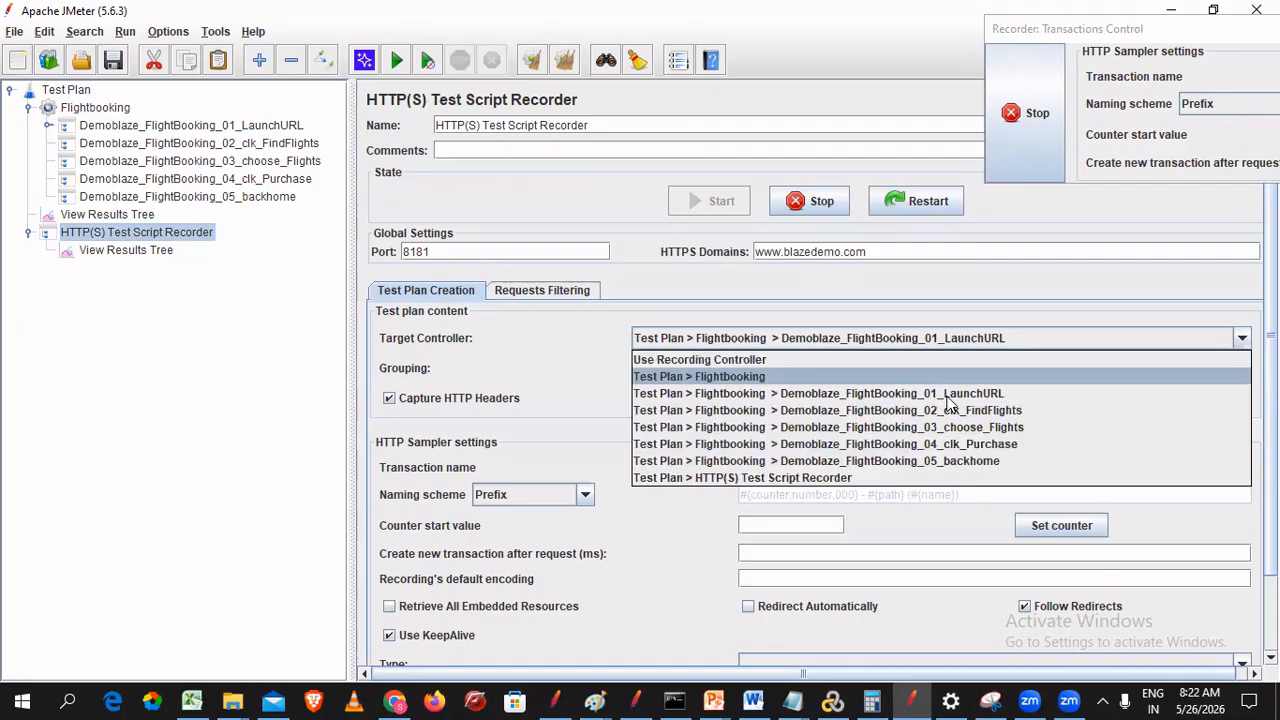
pyautogui.click(998, 411)
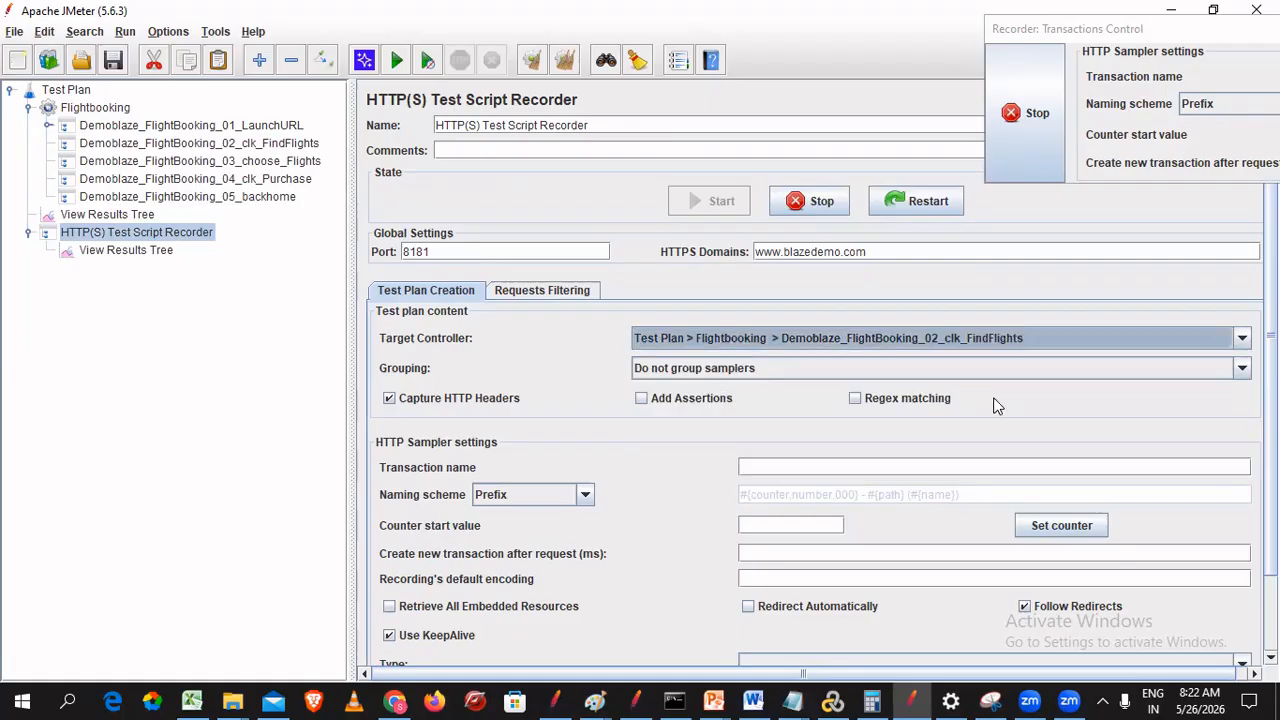
# - Search Paris-to-London flights on blazedemo, proceeding past the certificate warning and resubmitting the form
pyautogui.click(400, 700)
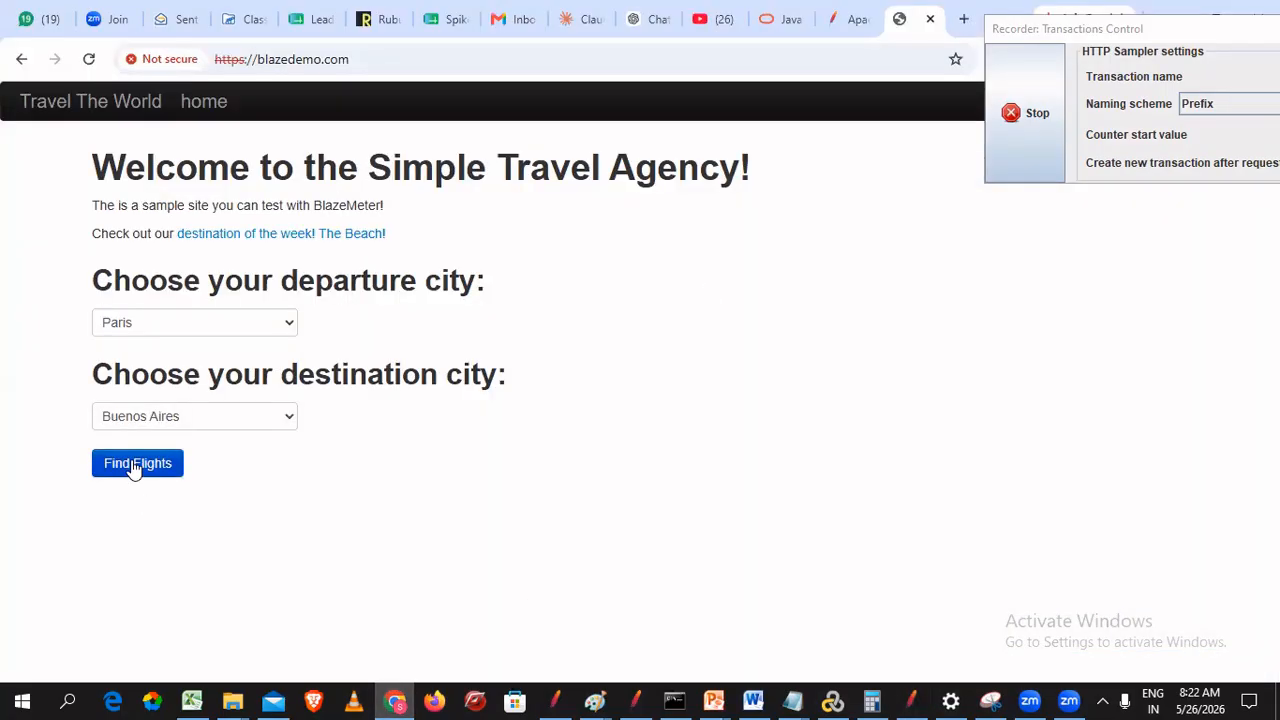
pyautogui.click(151, 418)
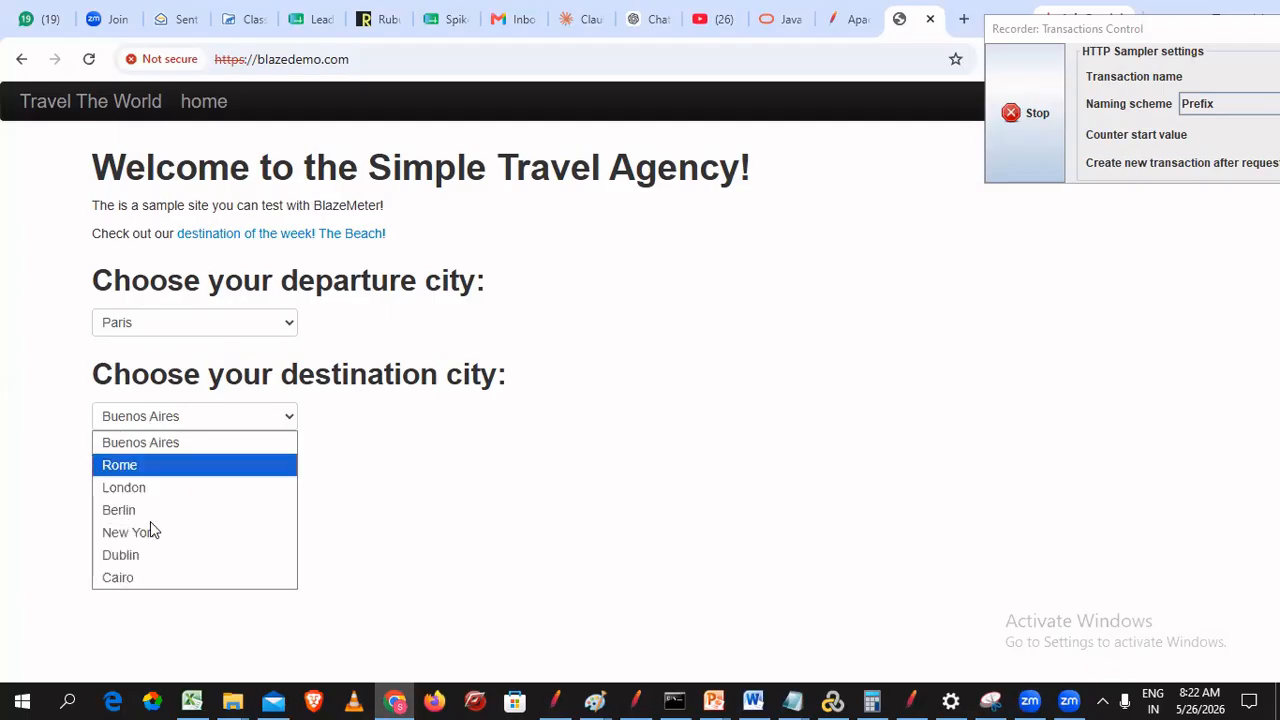
pyautogui.press('Return')
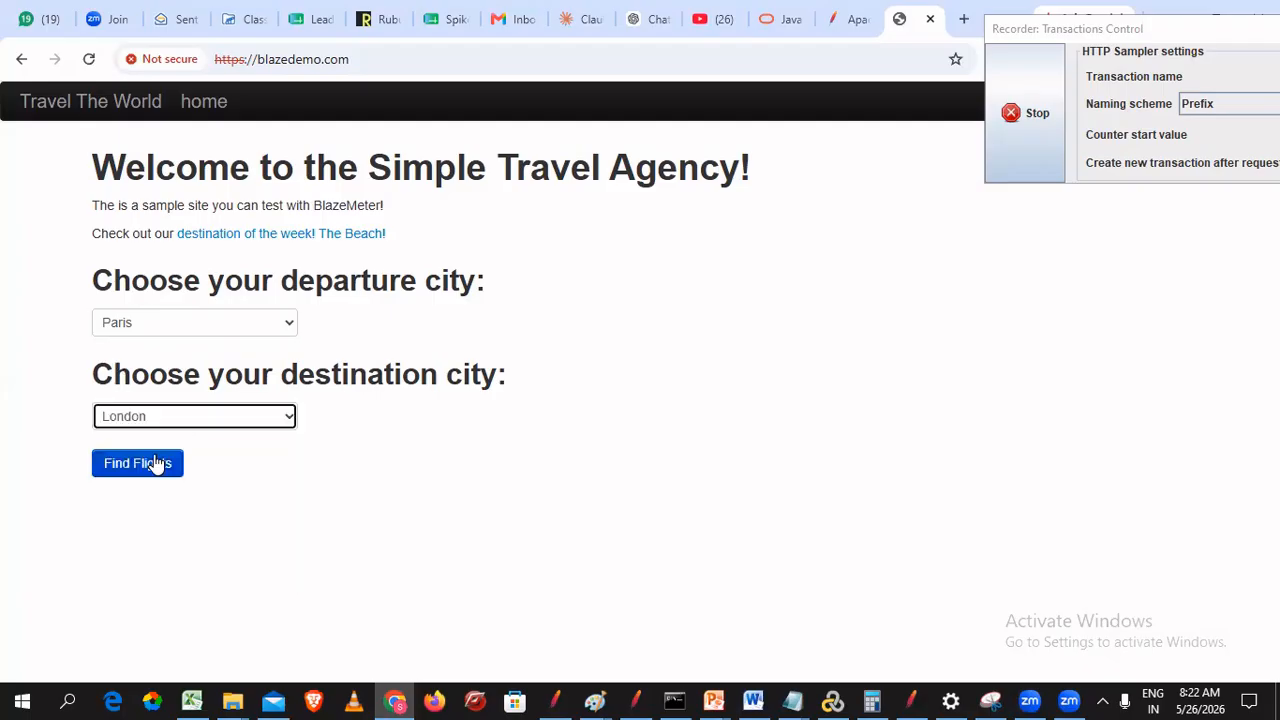
pyautogui.click(154, 463)
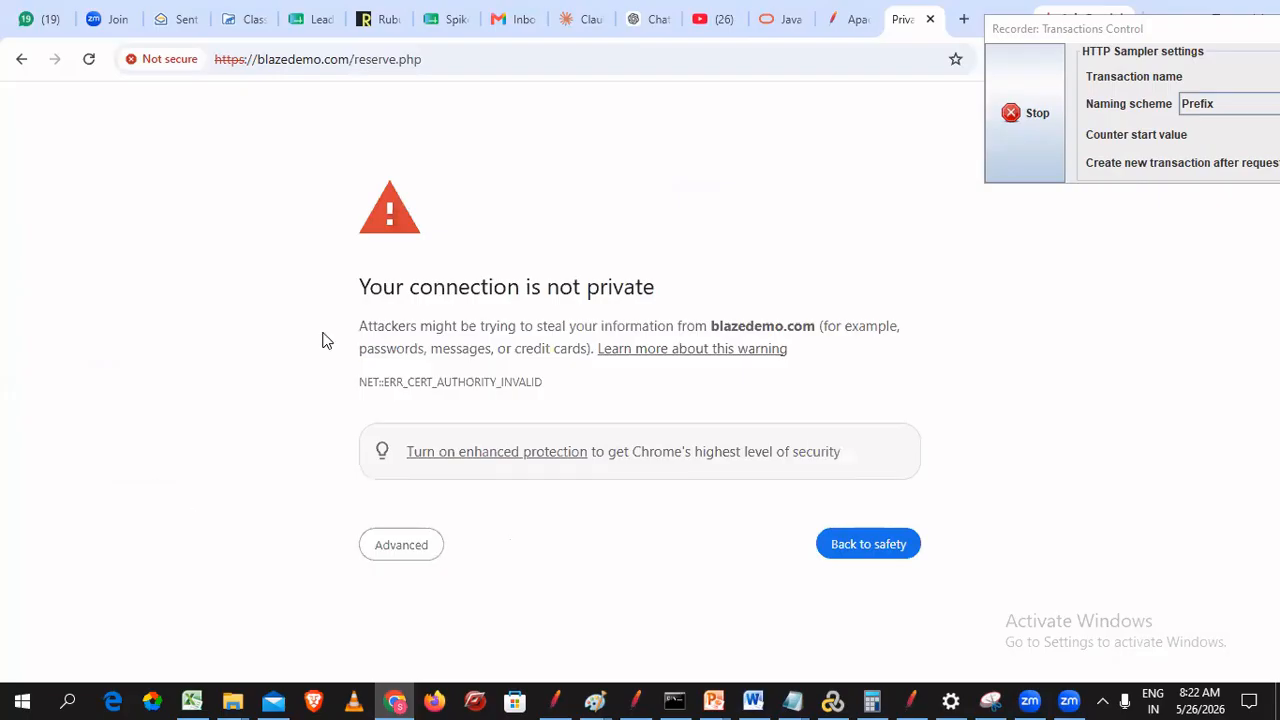
pyautogui.click(403, 548)
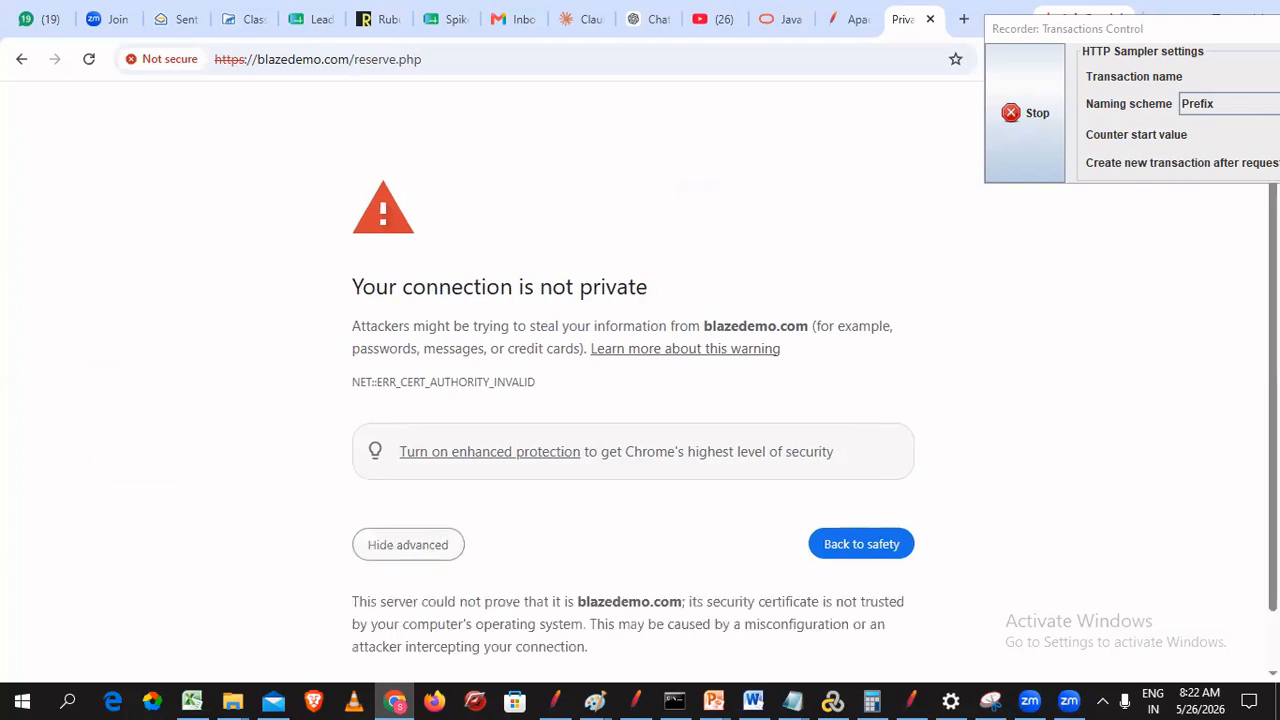
pyautogui.scroll(-1, 640, 400)
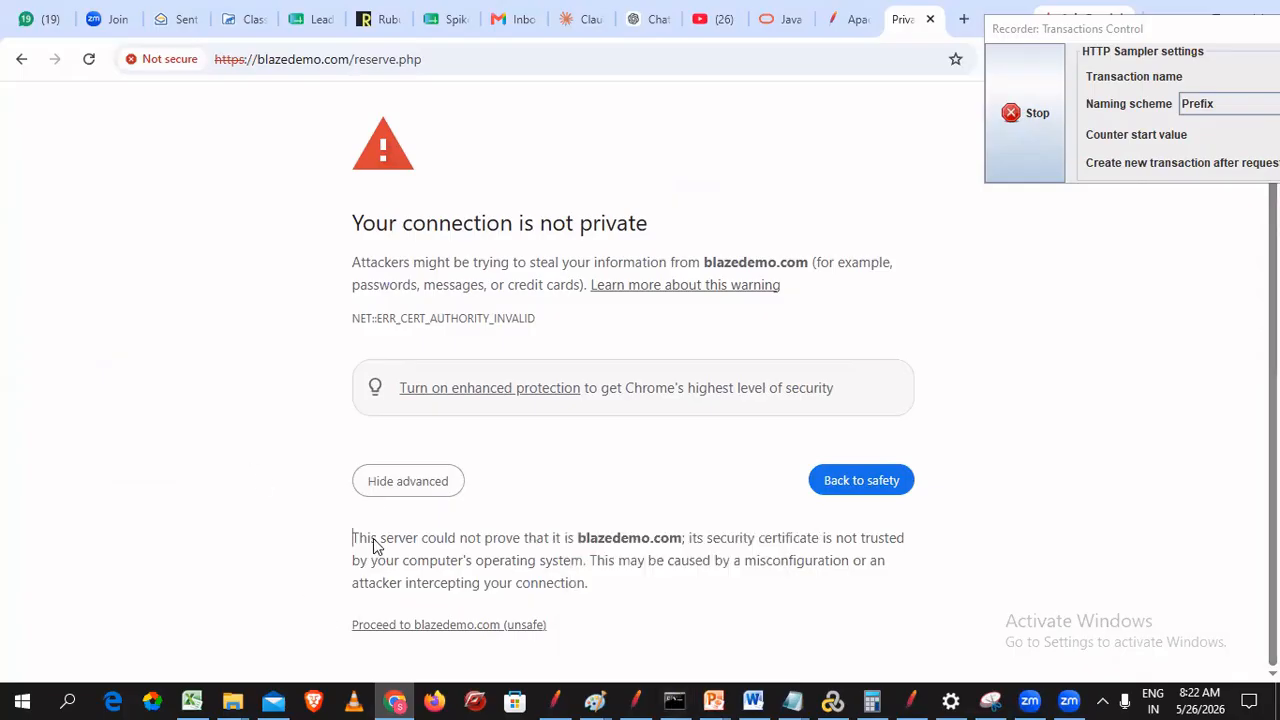
pyautogui.click(415, 630)
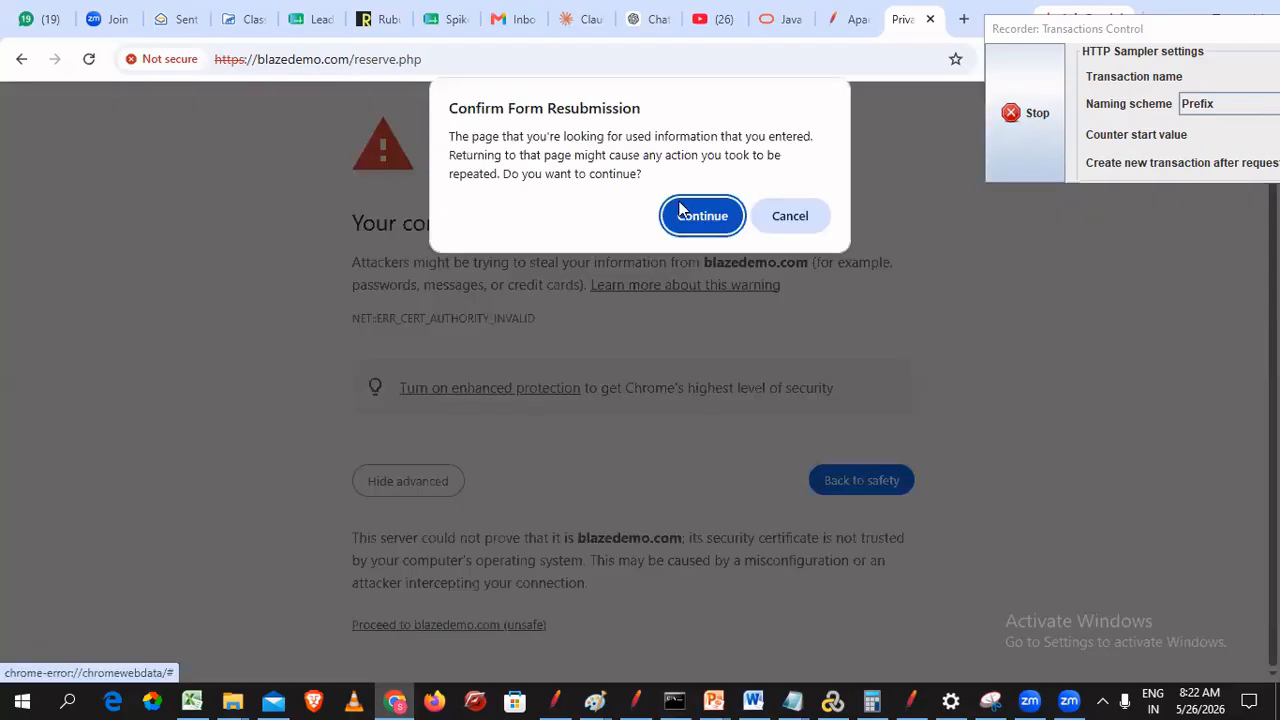
pyautogui.click(701, 217)
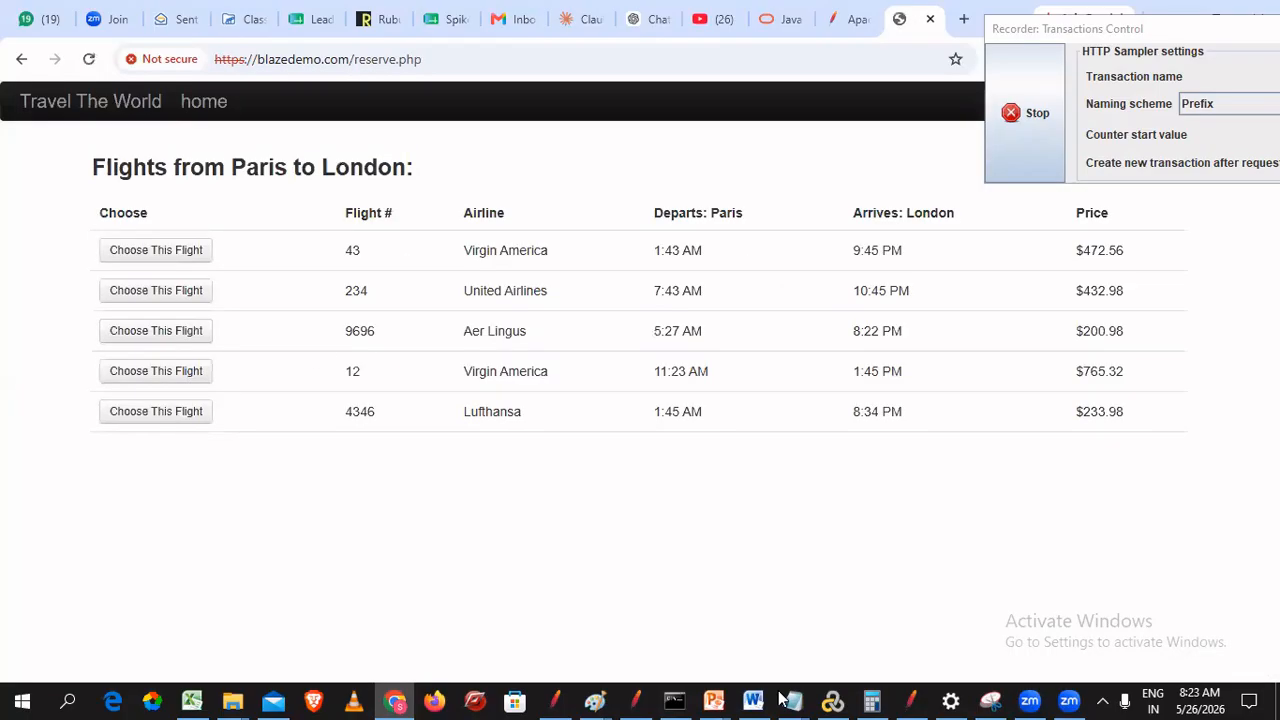
pyautogui.hotkey('alt', 'Tab')
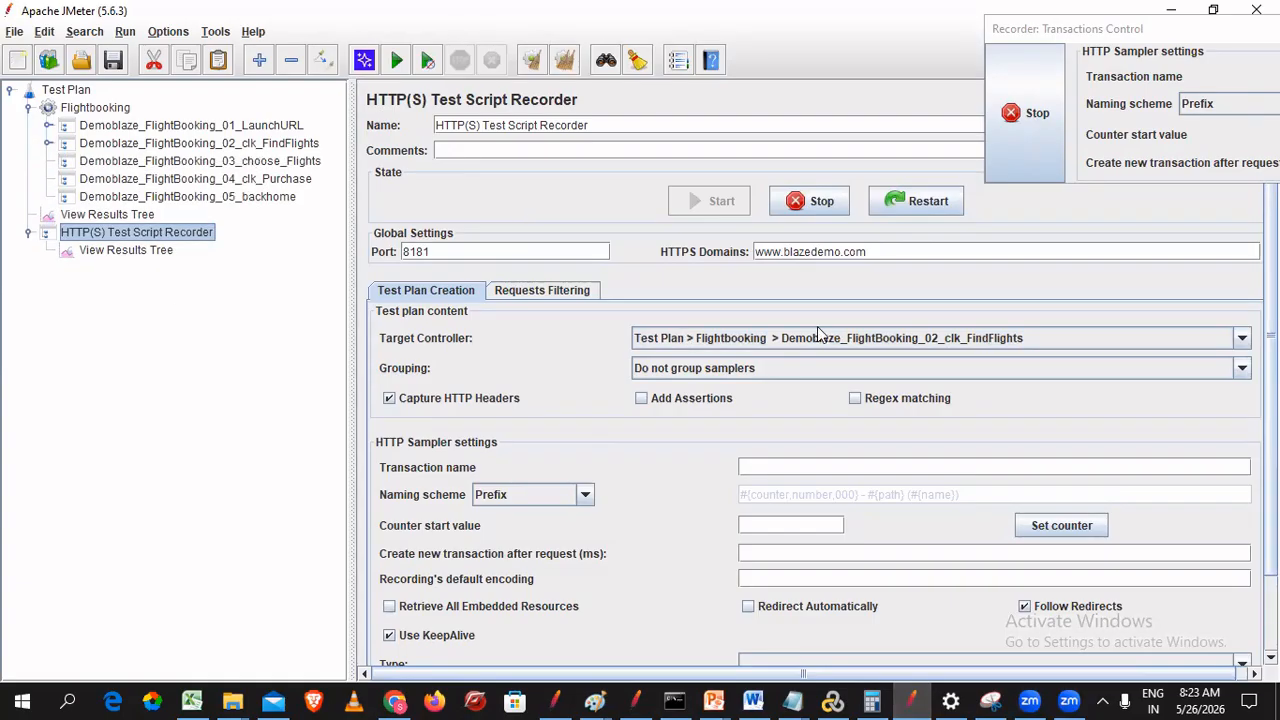
# - Point the recorder's target at Demoblaze_FlightBooking_03_choose_Flights and bring Chrome's flight list back
pyautogui.click(950, 338)
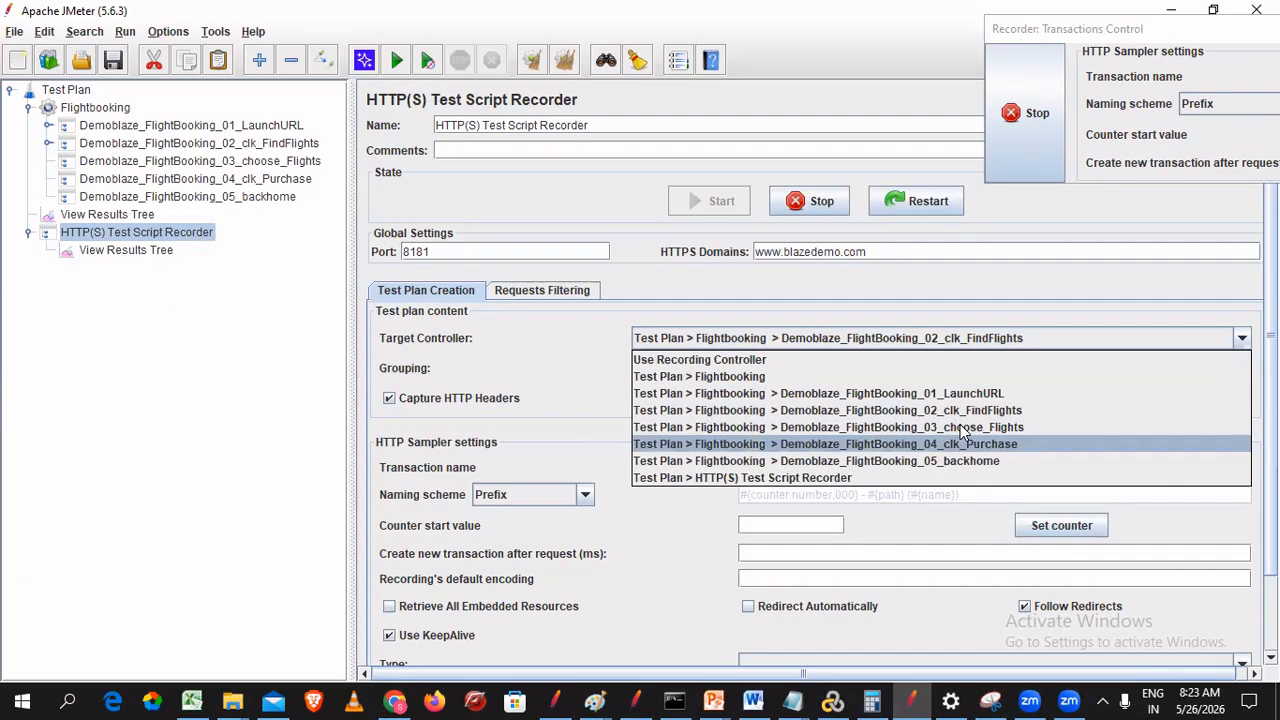
pyautogui.click(760, 427)
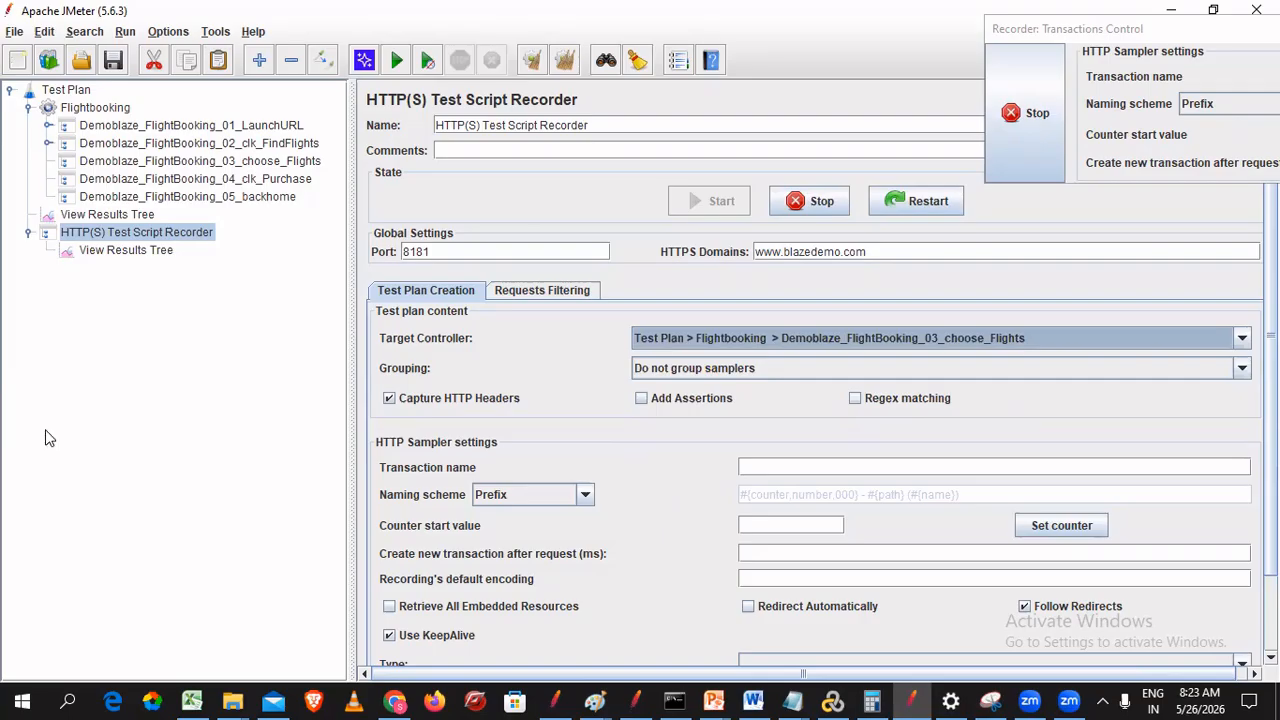
pyautogui.click(396, 703)
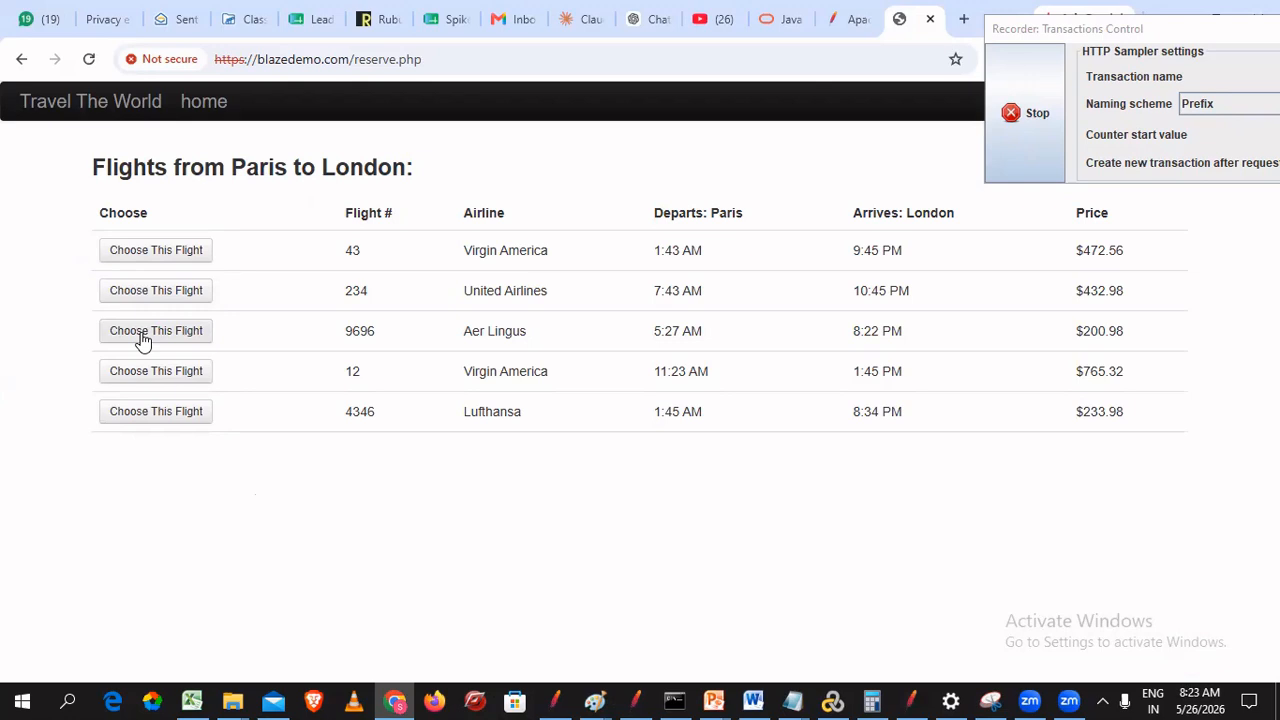
# - Choose Aer Lingus flight 9696, proceed past the certificate warning and resend, then return to JMeter
pyautogui.click(143, 341)
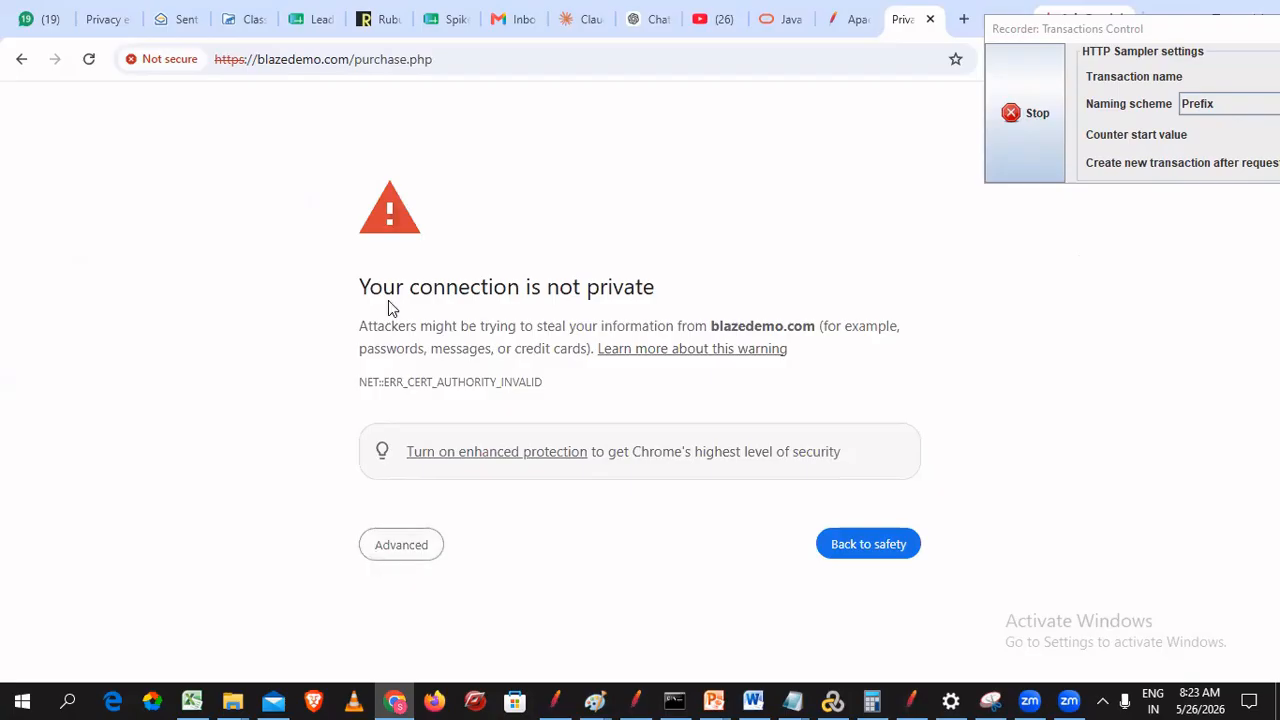
pyautogui.click(382, 560)
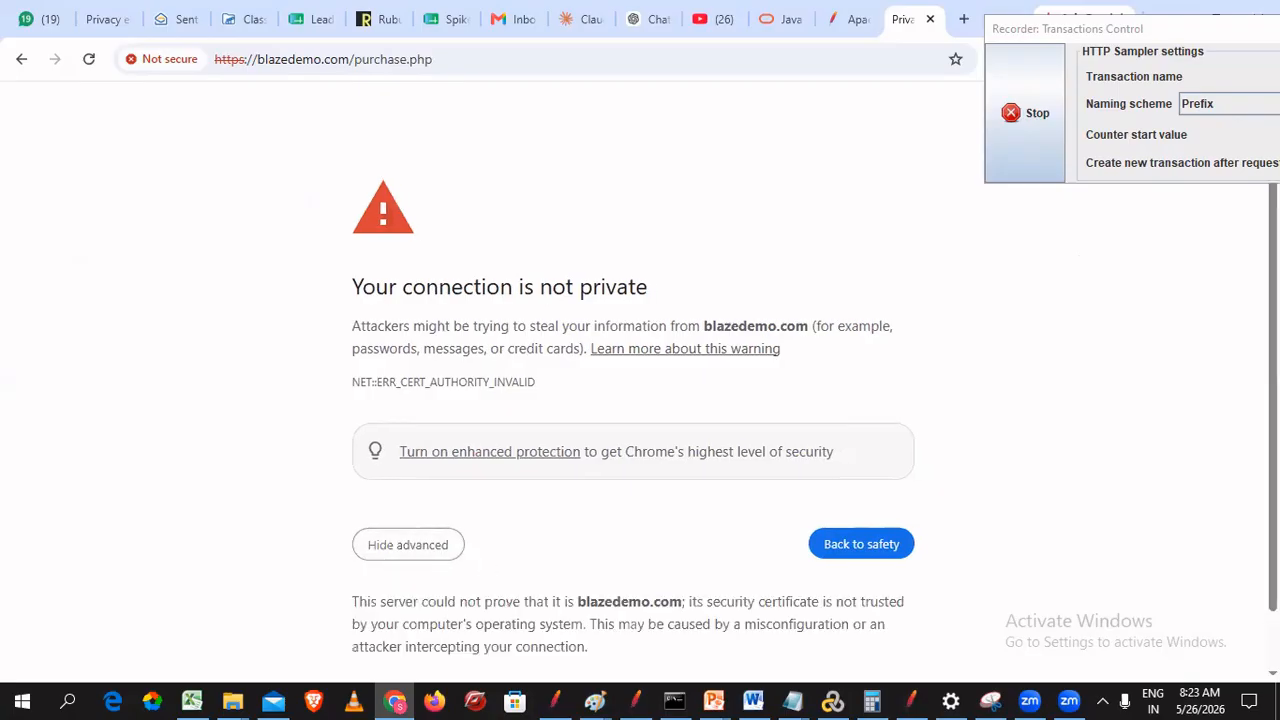
pyautogui.scroll(-1, 472, 545)
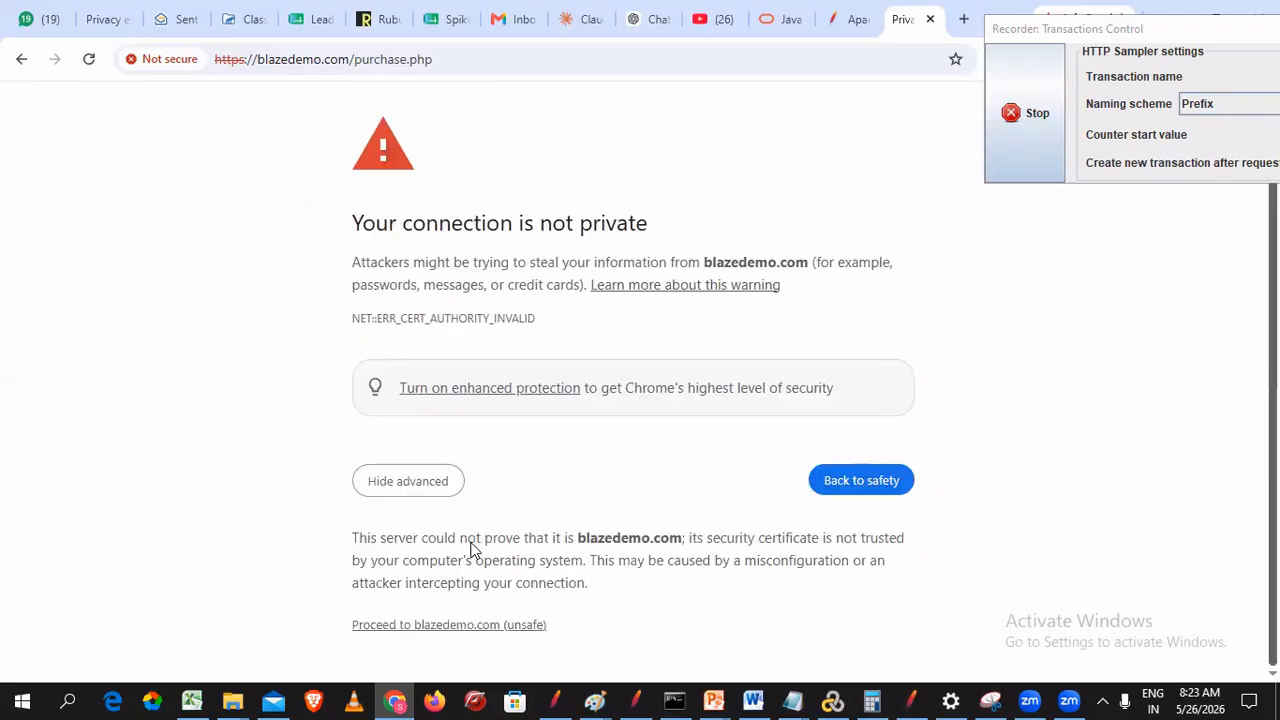
pyautogui.click(458, 630)
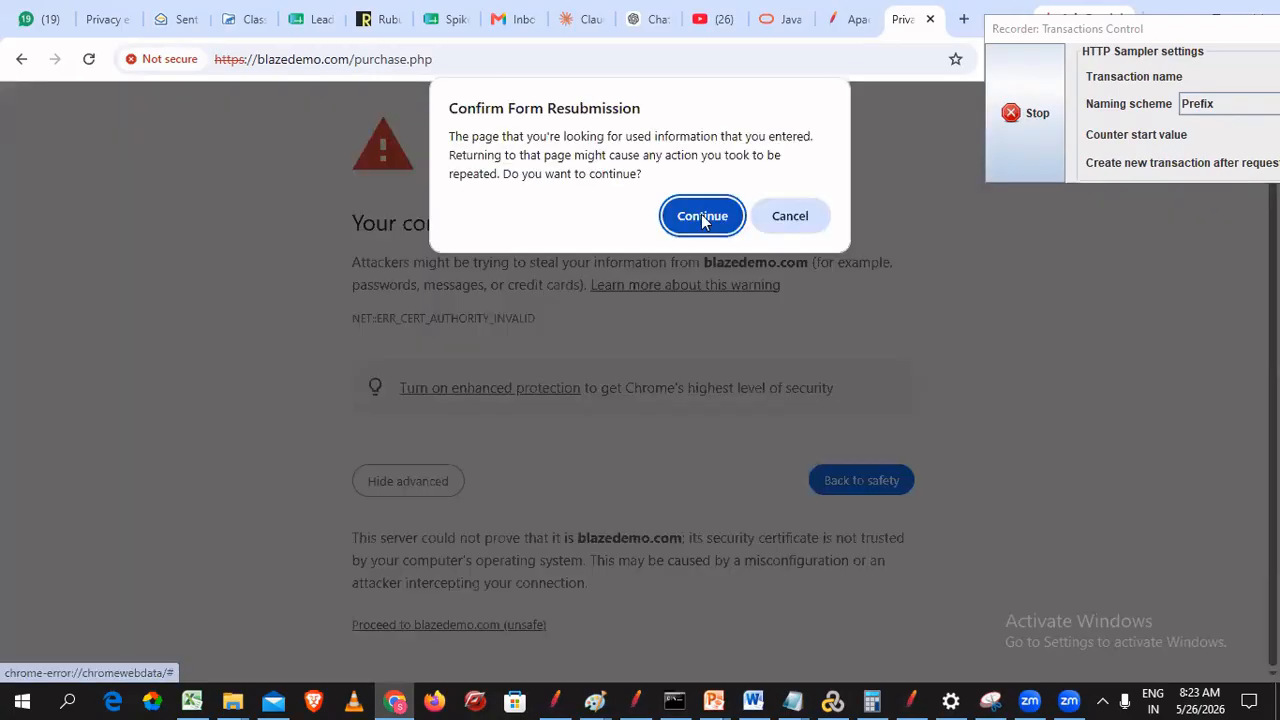
pyautogui.click(703, 217)
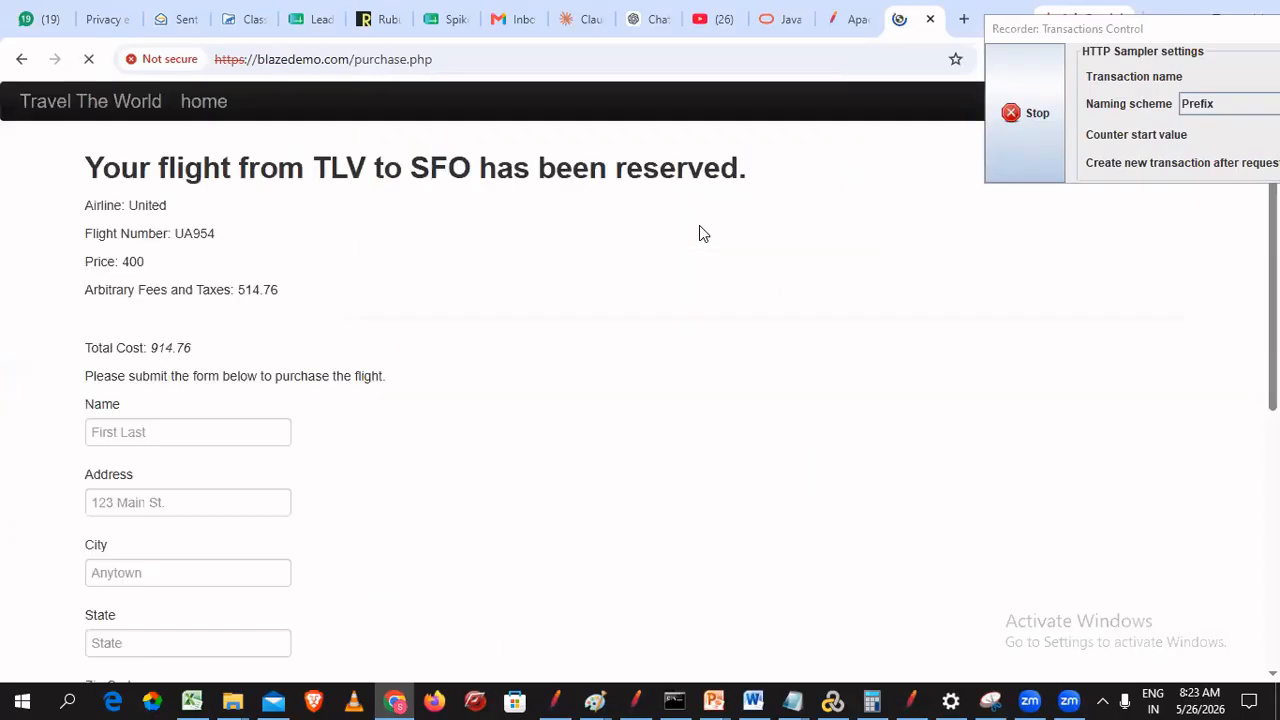
pyautogui.click(922, 700)
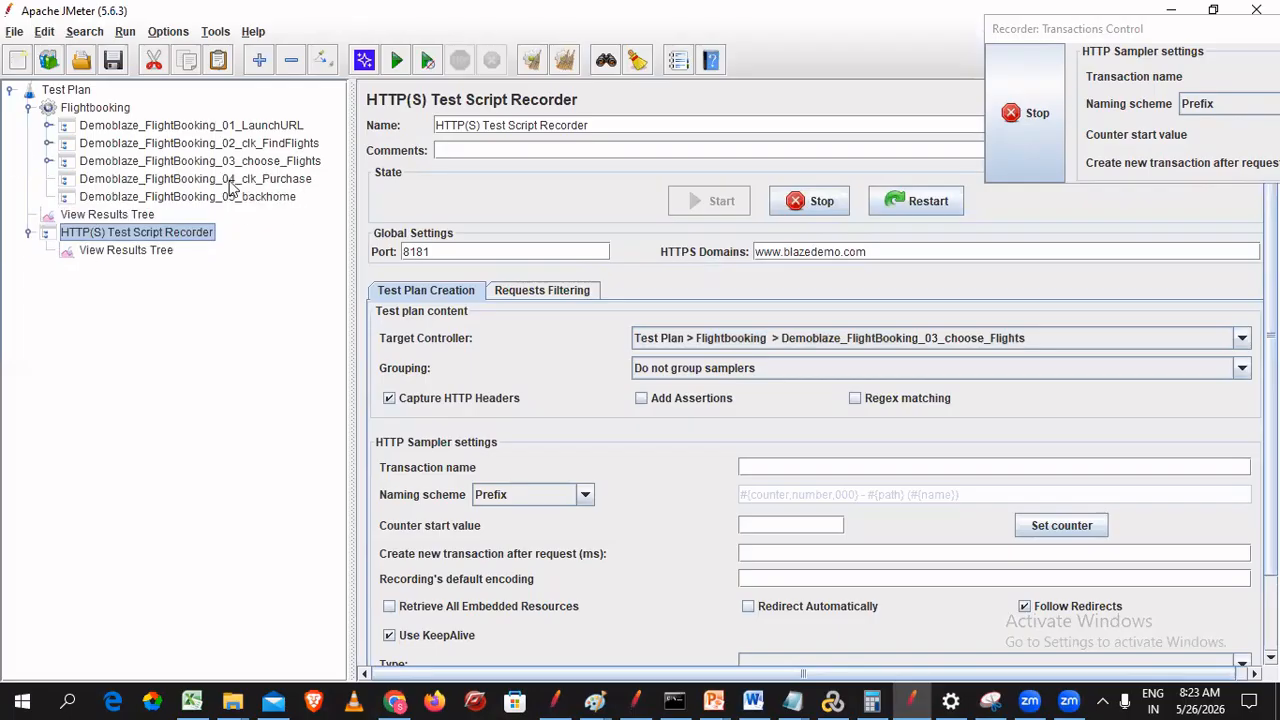
# - Set the recorder target to Demoblaze_FlightBooking_04_clk_Purchase and switch back to Chrome's purchase form
pyautogui.click(883, 340)
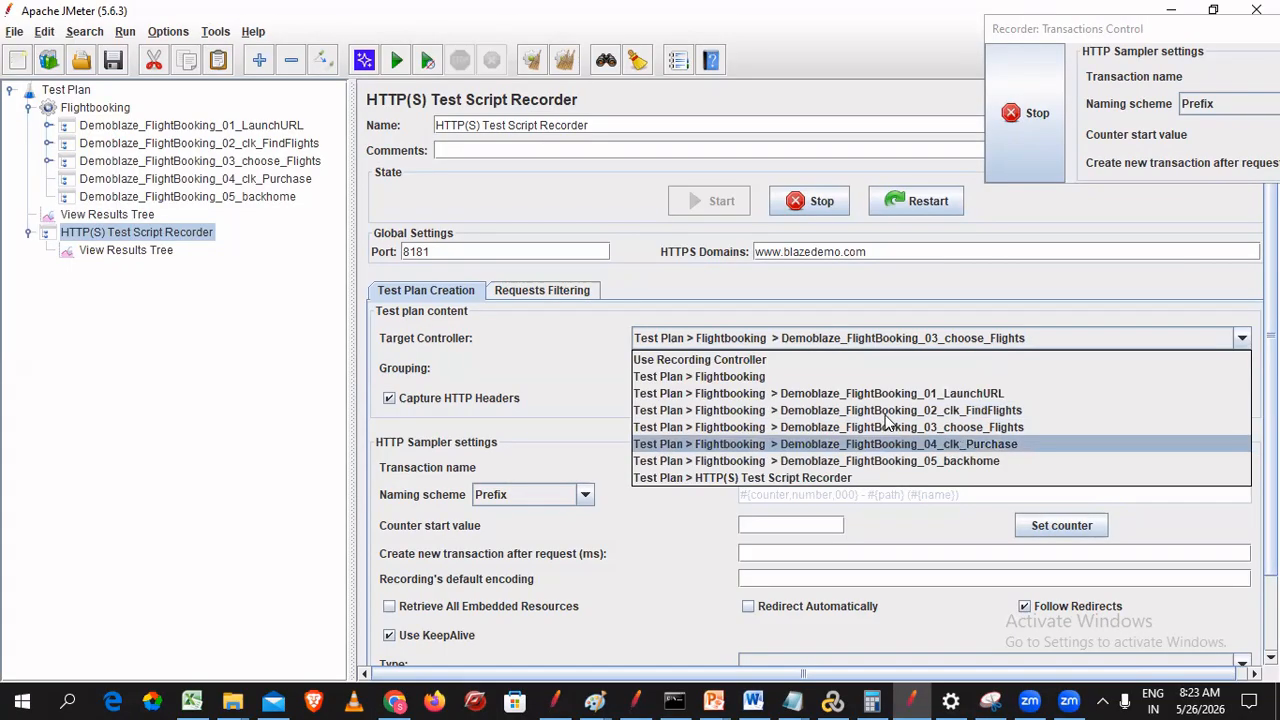
pyautogui.click(965, 444)
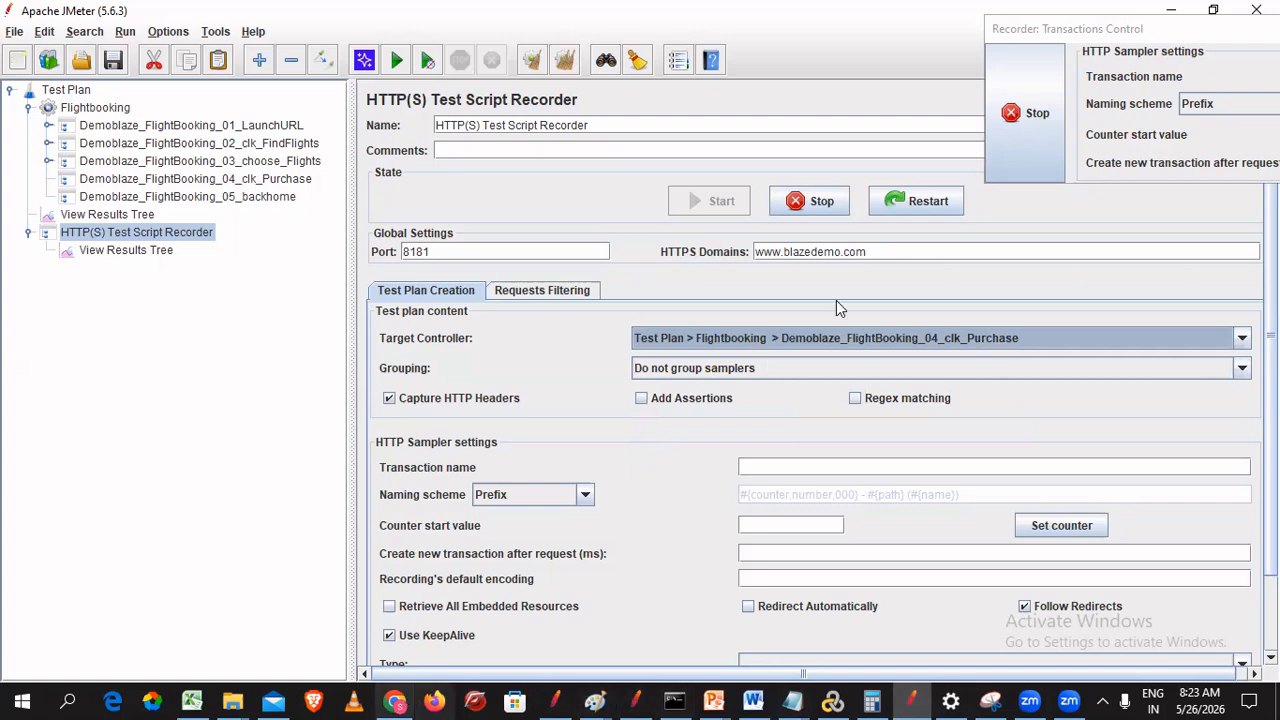
pyautogui.hotkey('alt', 'Tab')
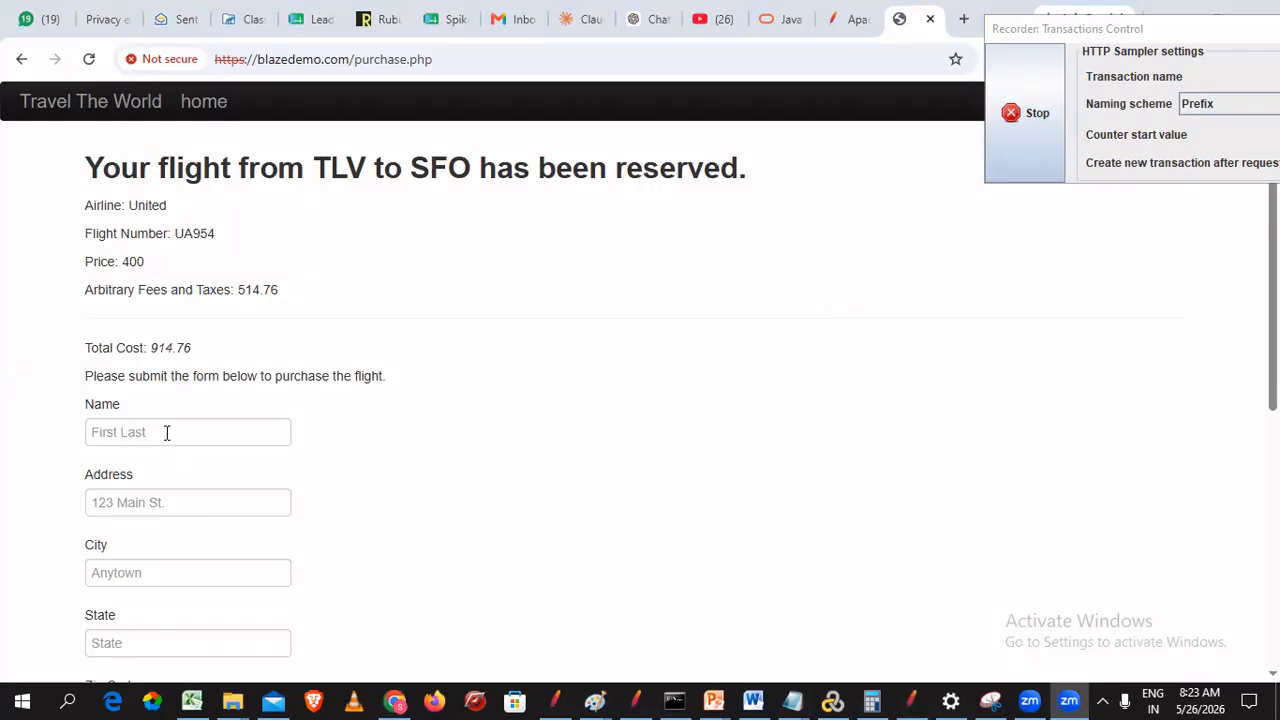
# - Enter the passenger's first name and autofill the saved address, city and state
pyautogui.click(167, 432)
pyautogui.write('Pri')
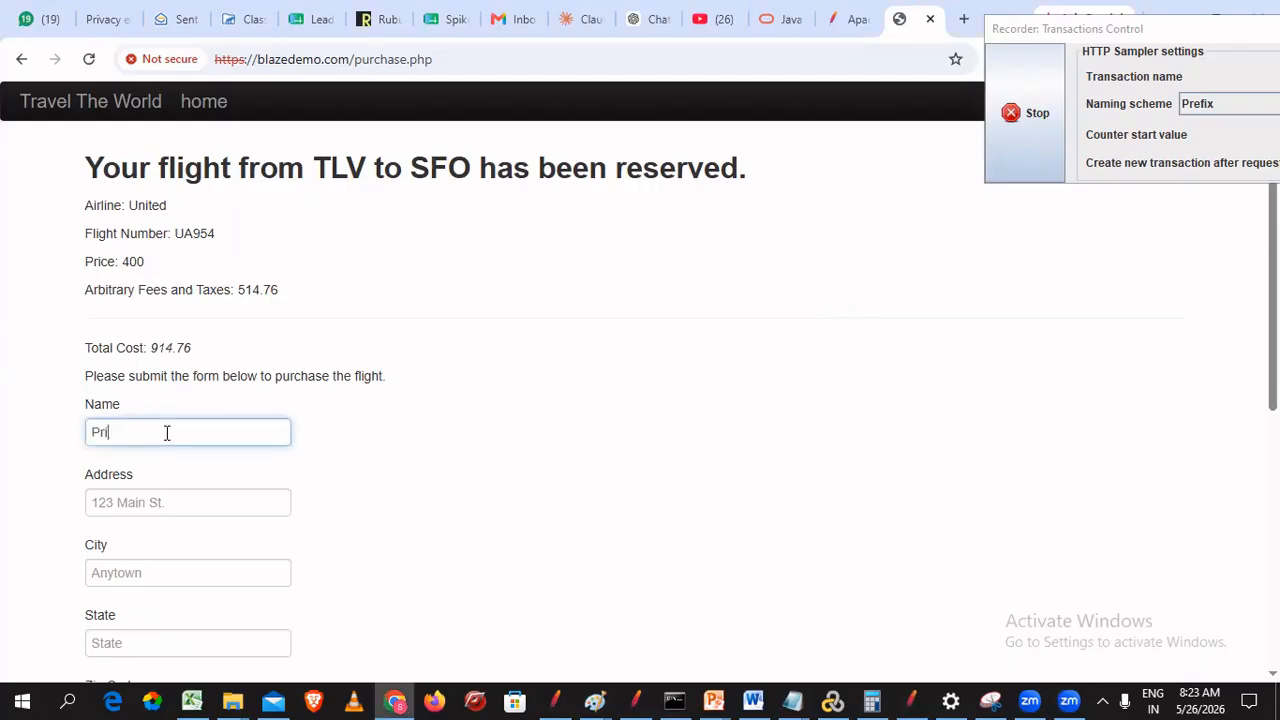
pyautogui.write('yanka')
pyautogui.press('Tab')
pyautogui.press('Down')
pyautogui.press('Return')
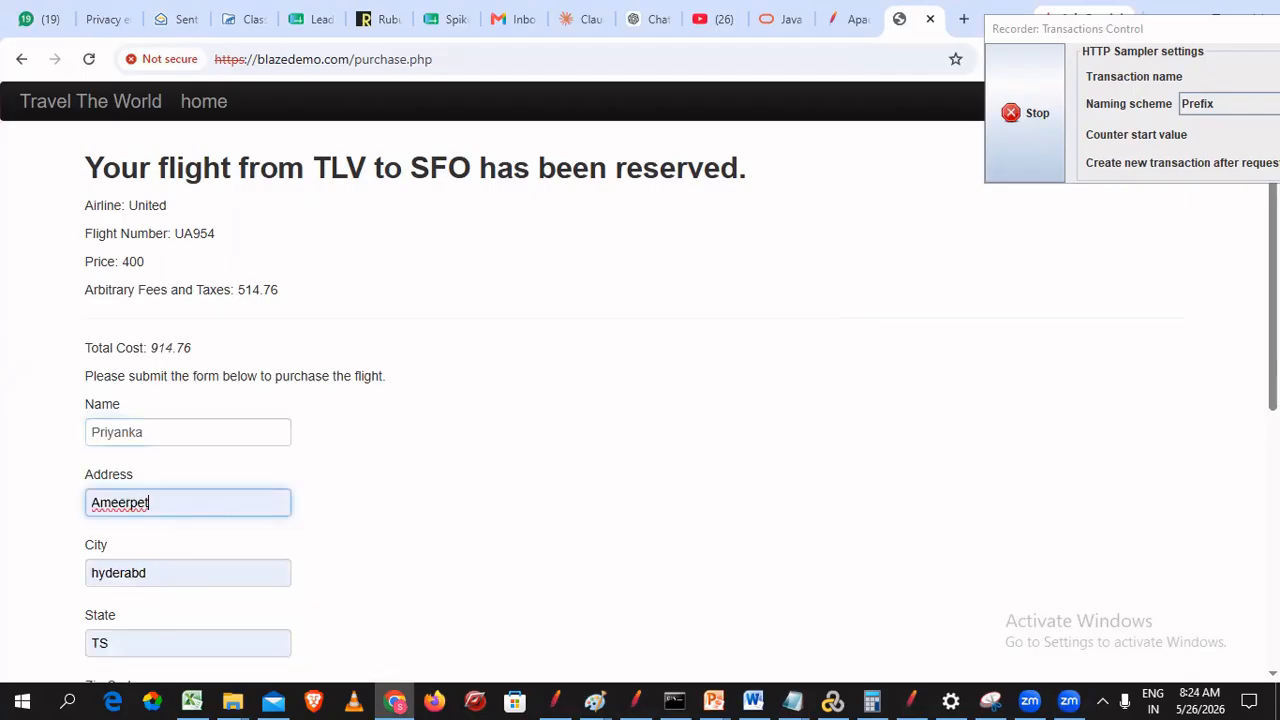
# - Fill in the card number, expiry year 35 and name on card, then submit the purchase
pyautogui.scroll(-4, 143, 451)
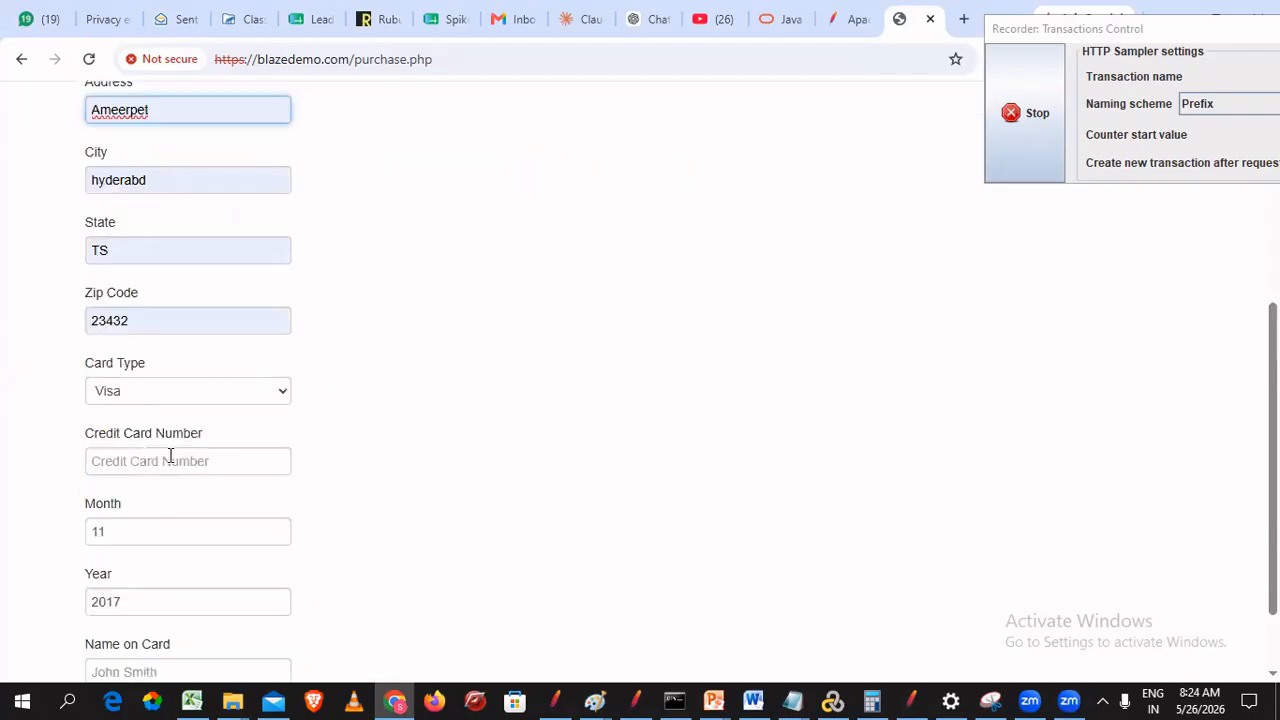
pyautogui.click(190, 462)
pyautogui.write('23423432432')
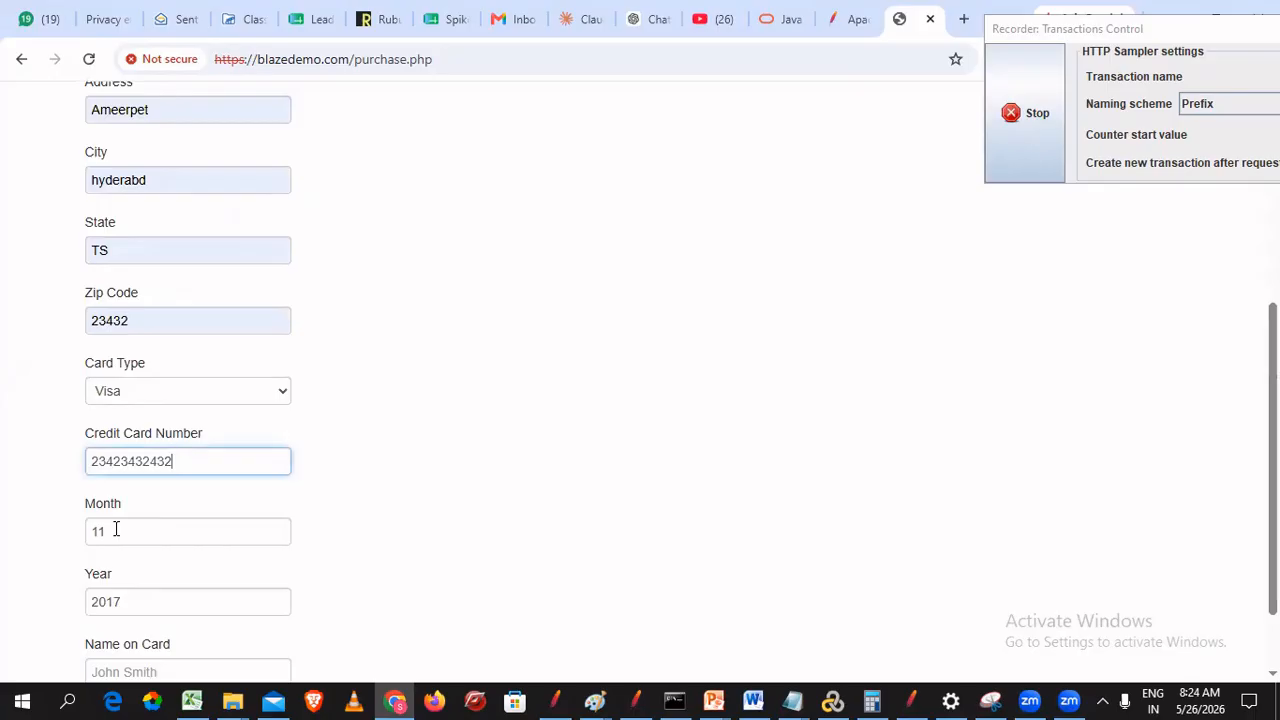
pyautogui.click(185, 607)
pyautogui.press('BackSpace')
pyautogui.press('BackSpace')
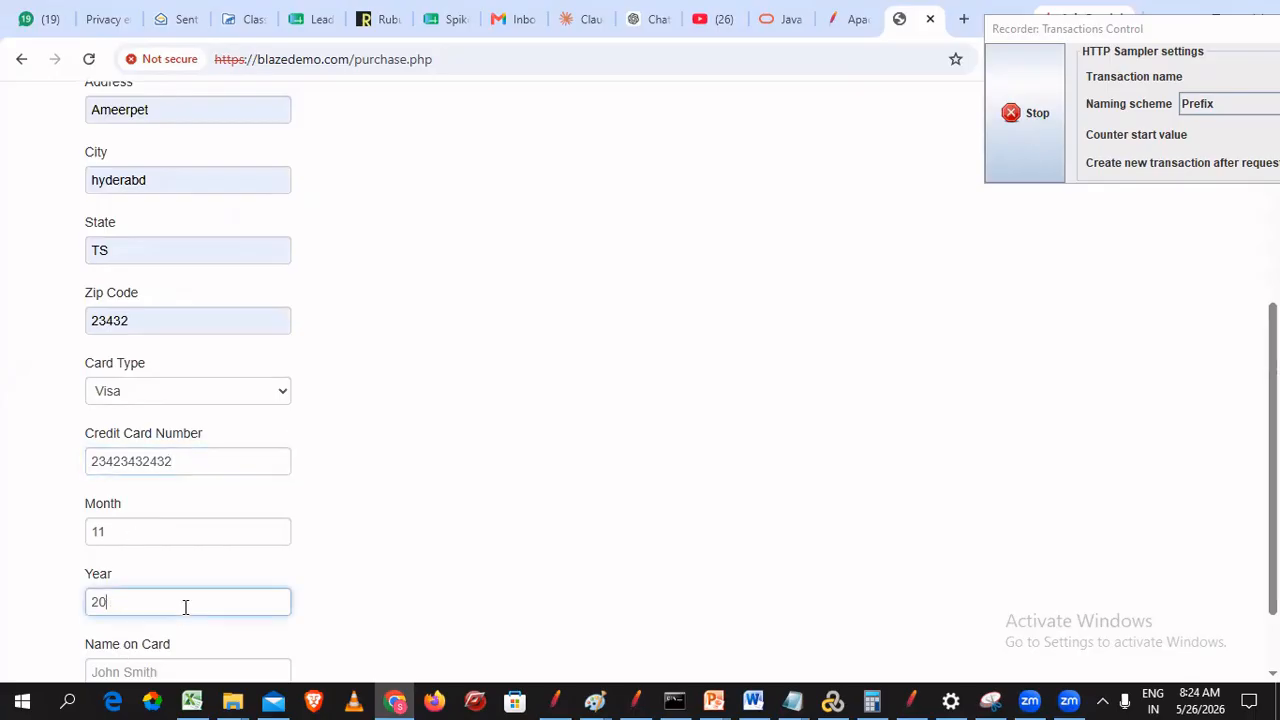
pyautogui.write('35')
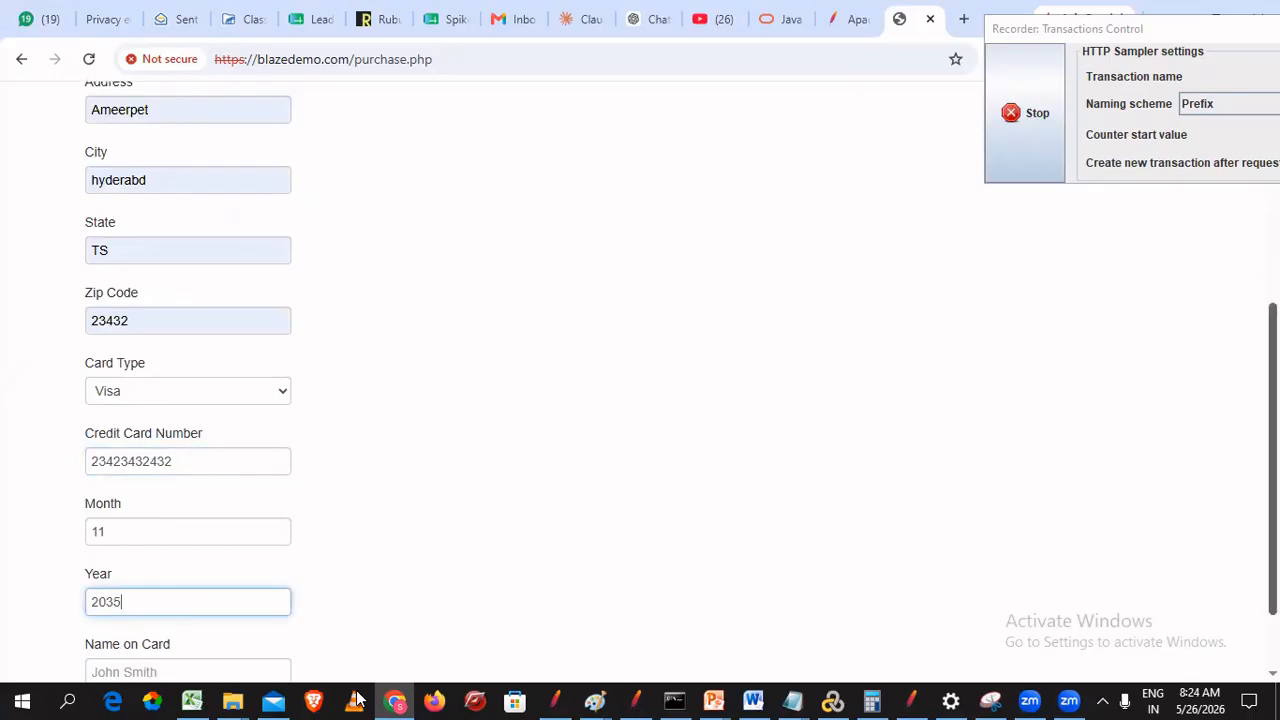
pyautogui.scroll(-1, 146, 563)
pyautogui.click(140, 573)
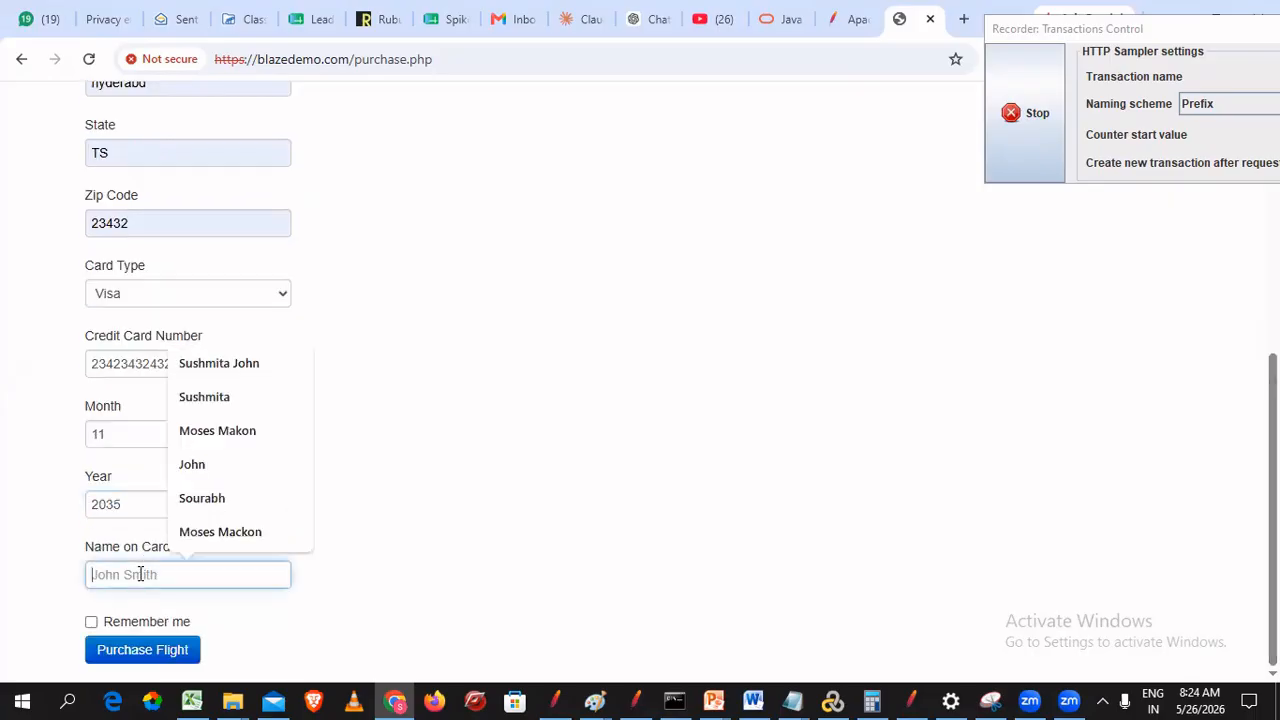
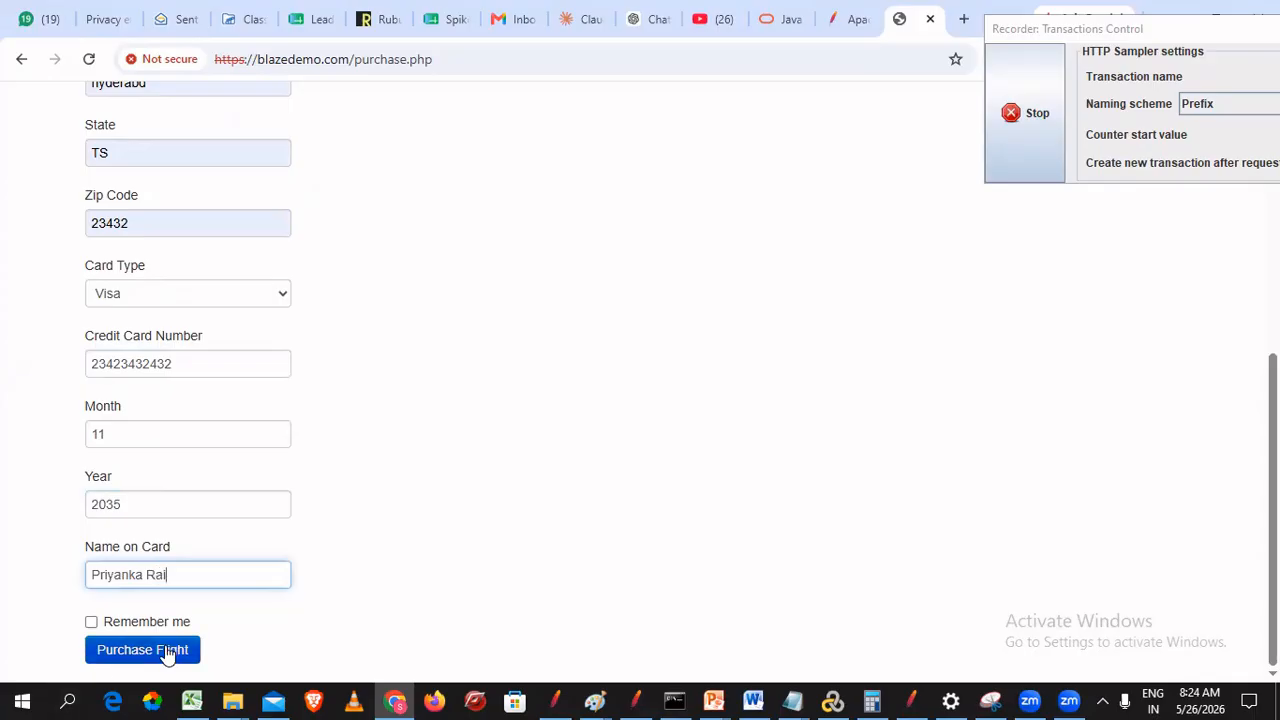
pyautogui.click(168, 651)
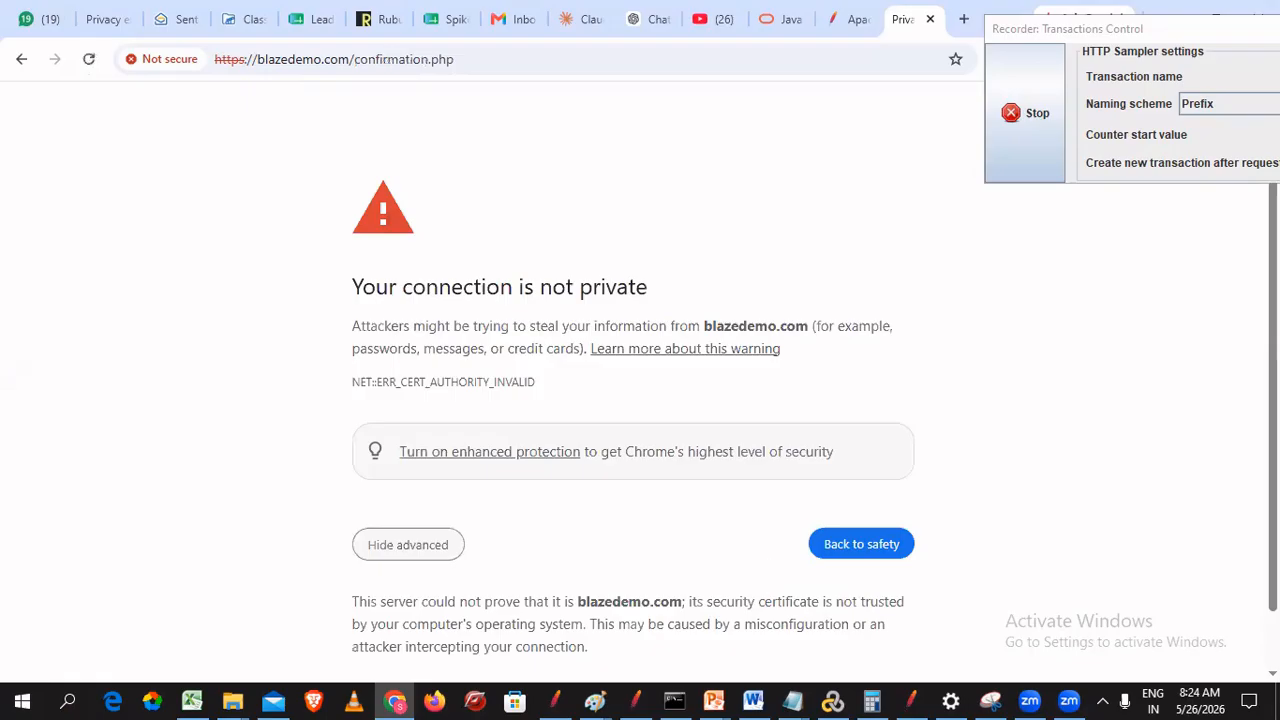
# - Proceed past the confirmation page's certificate warning, resend the form data, and switch to JMeter
pyautogui.scroll(-1, 405, 643)
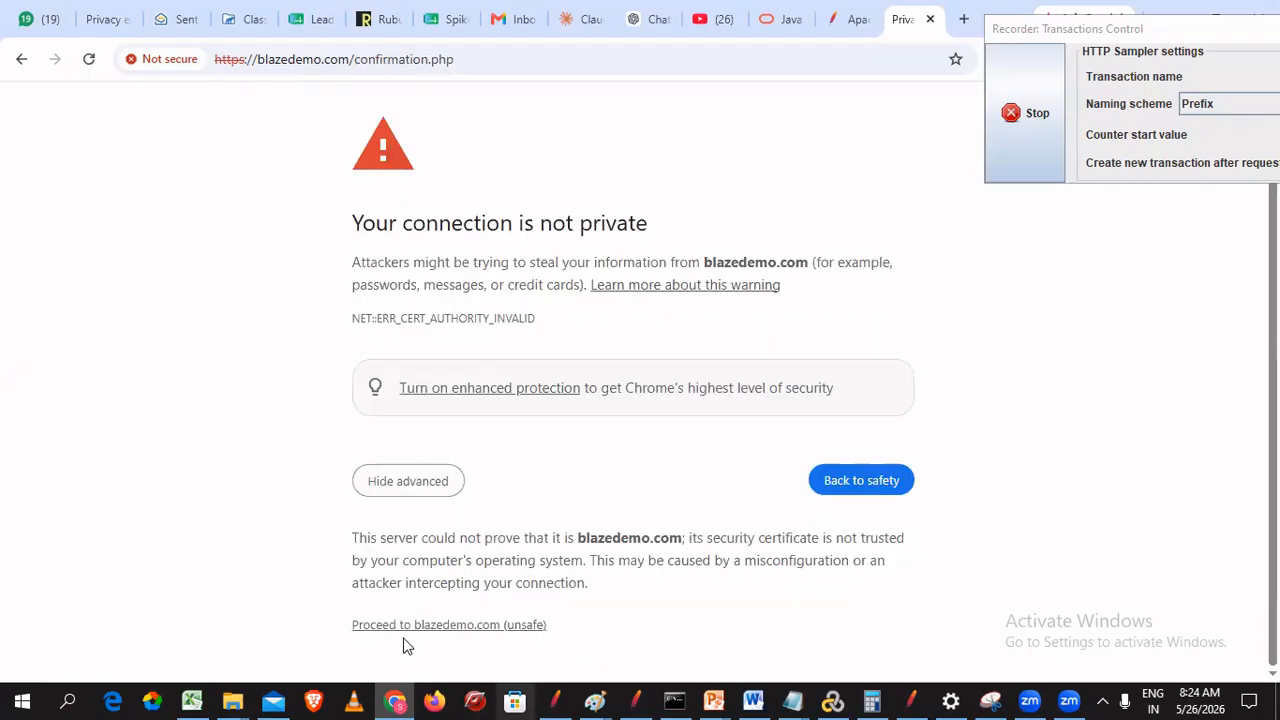
pyautogui.click(412, 627)
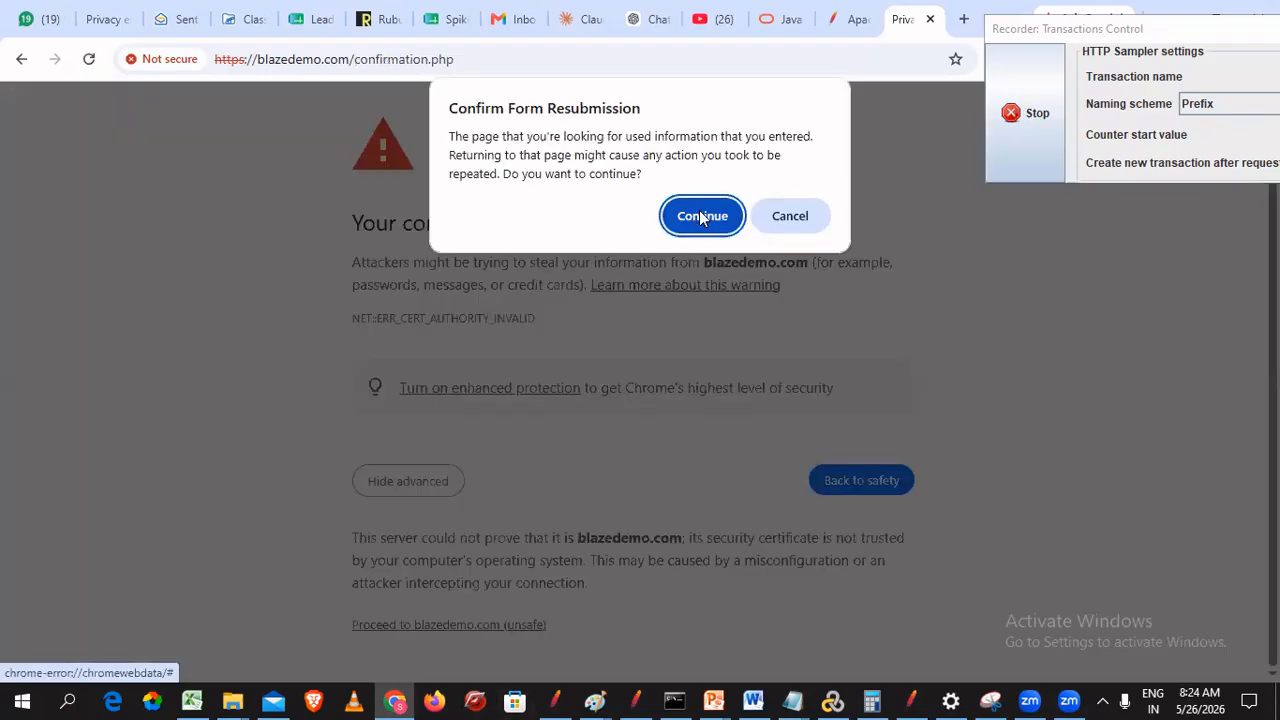
pyautogui.click(702, 218)
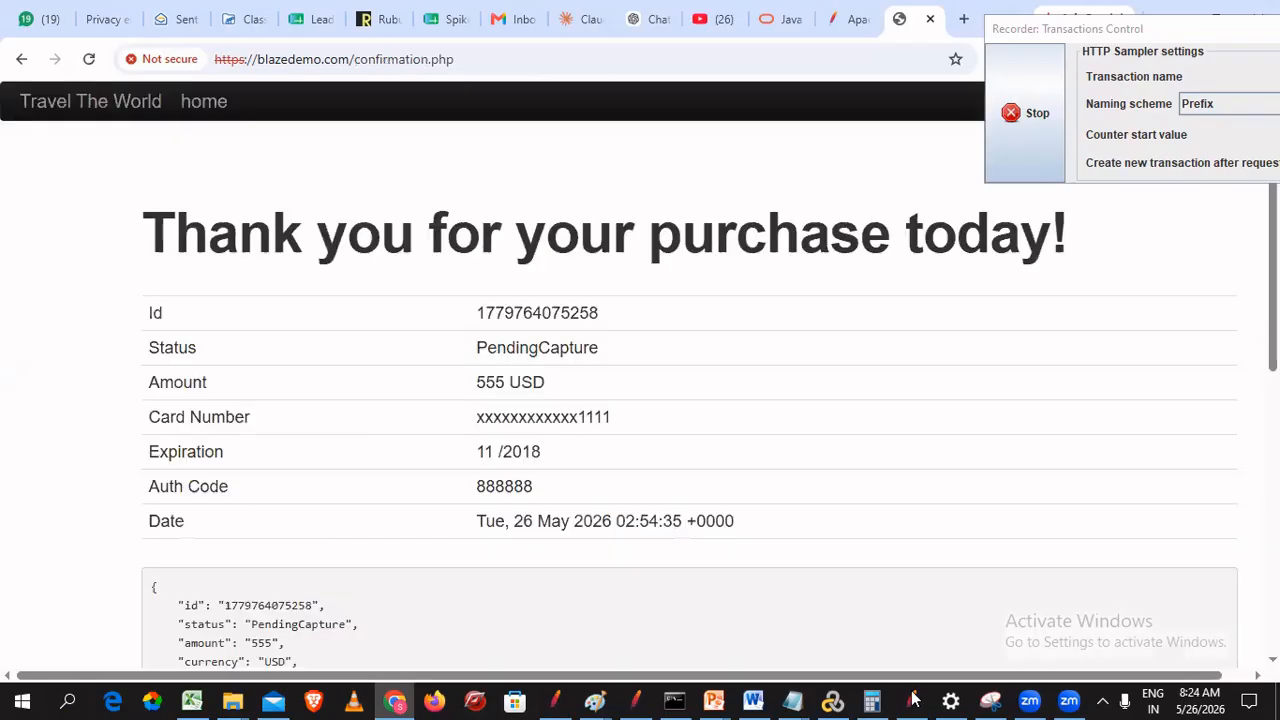
pyautogui.hotkey('alt', 'Tab')
# - Expand 04_clk_Purchase to check the recorded /confirmation.php-10 request, then collapse it
pyautogui.click(150, 179)
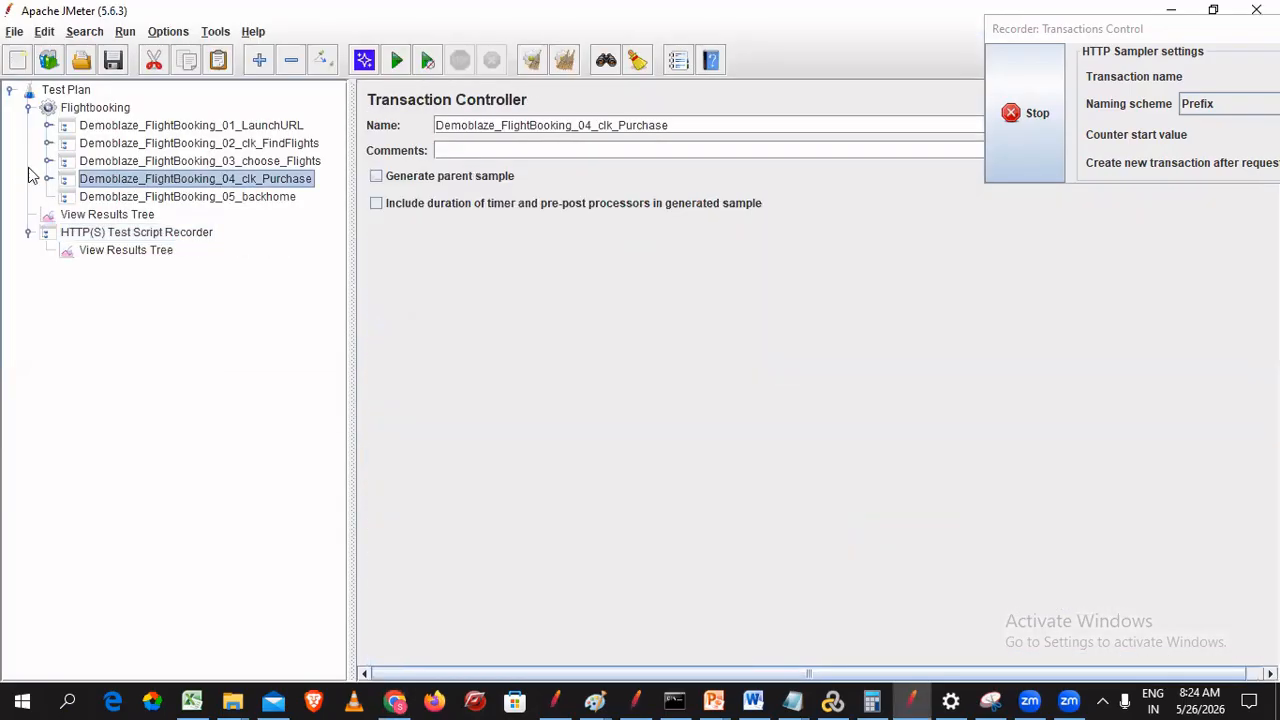
pyautogui.click(48, 179)
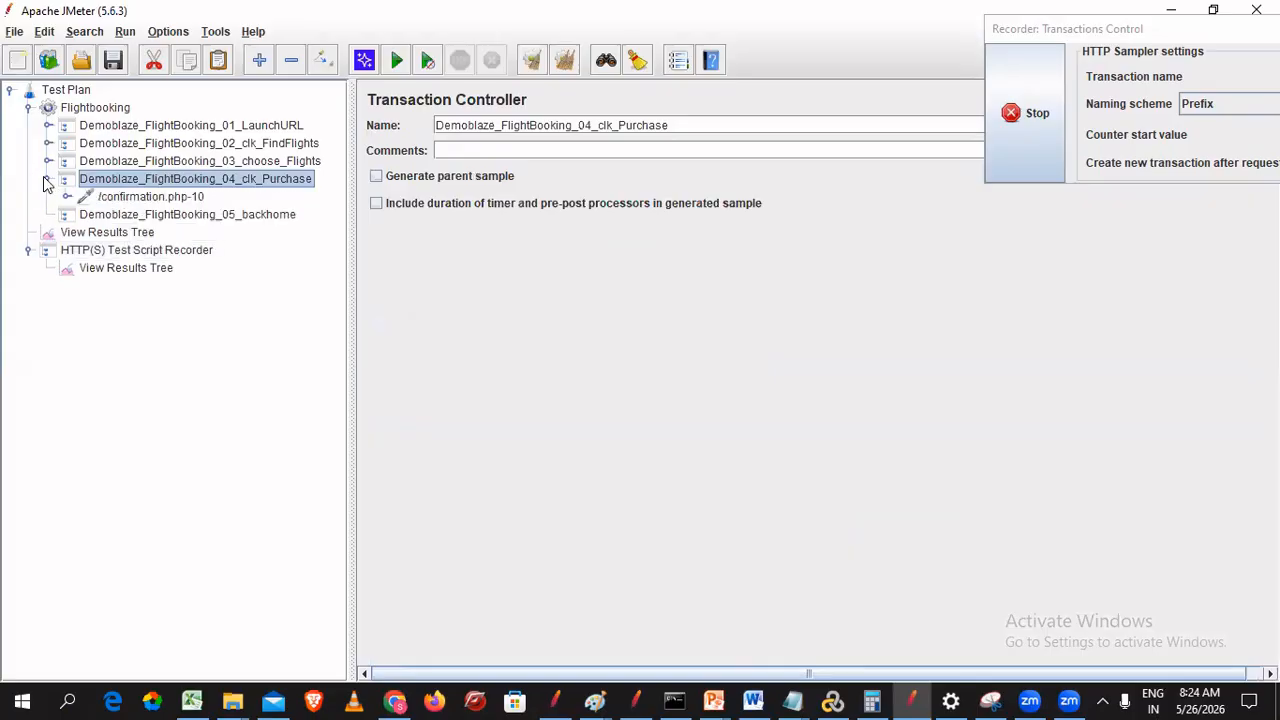
pyautogui.click(150, 197)
pyautogui.click(48, 179)
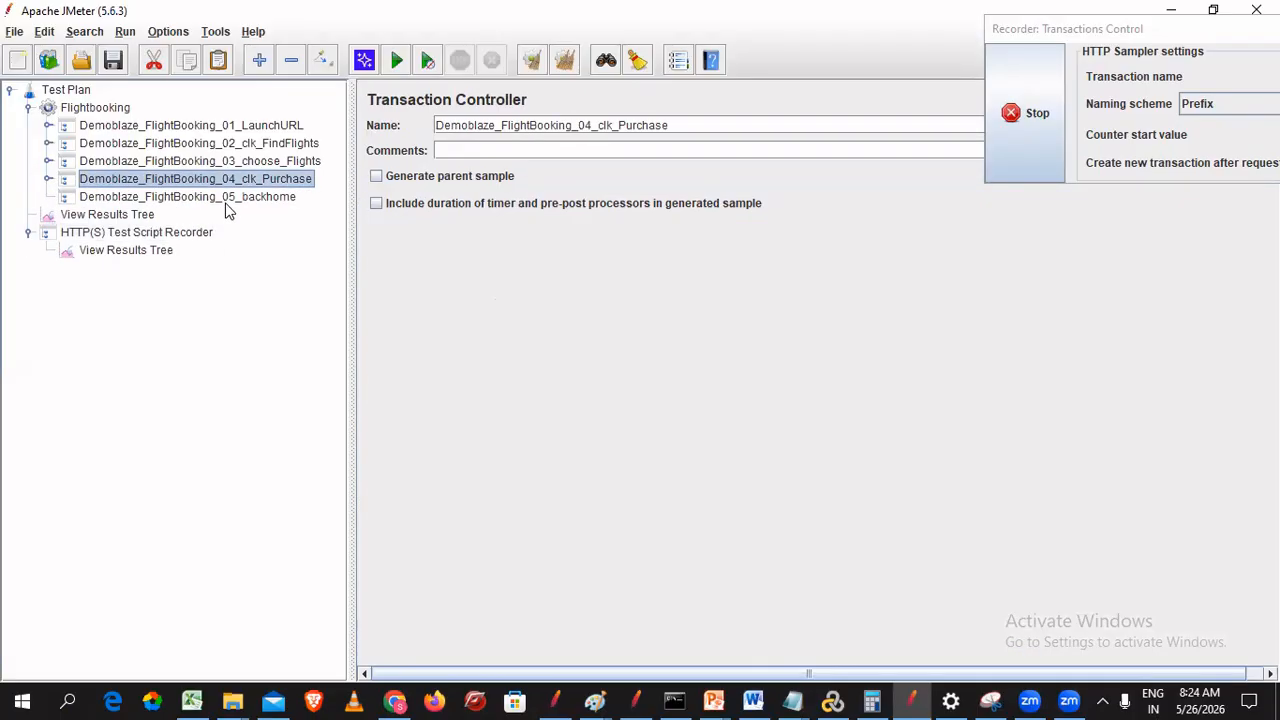
# - Set the HTTP(S) Test Script Recorder's Target Controller to Demoblaze_FlightBooking_05_backhome
pyautogui.click(270, 199)
pyautogui.click(186, 236)
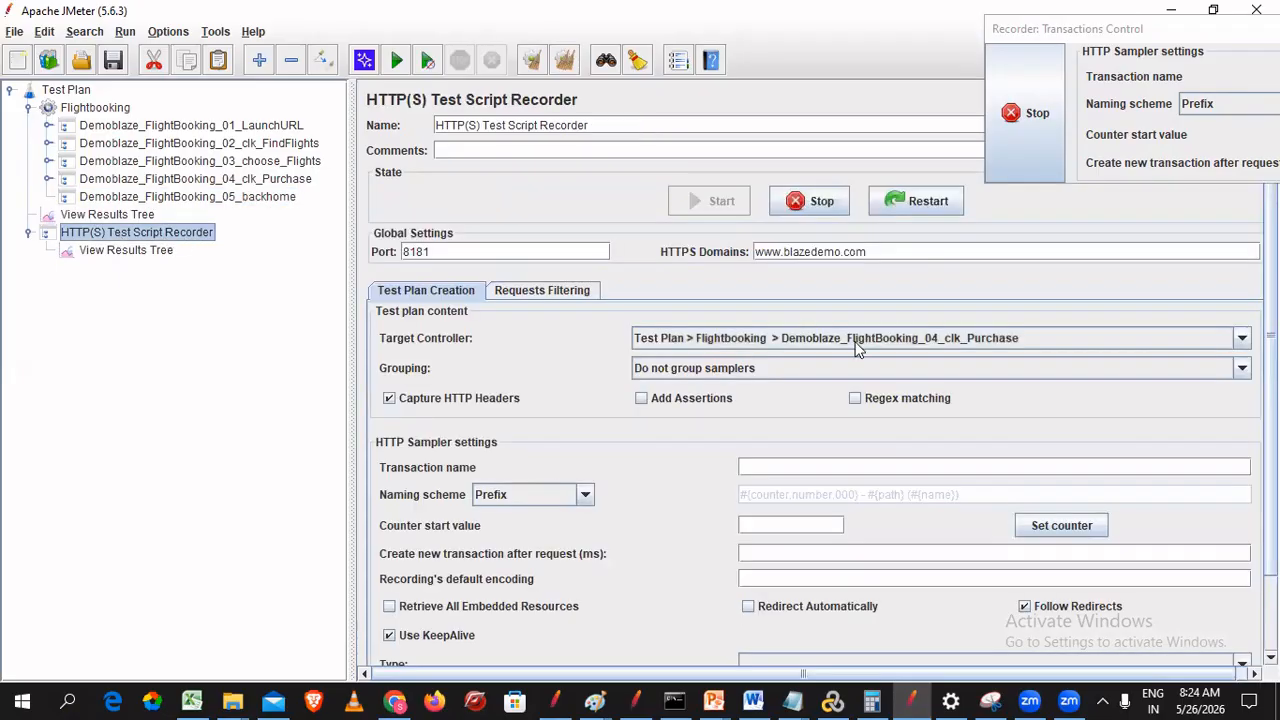
pyautogui.click(930, 338)
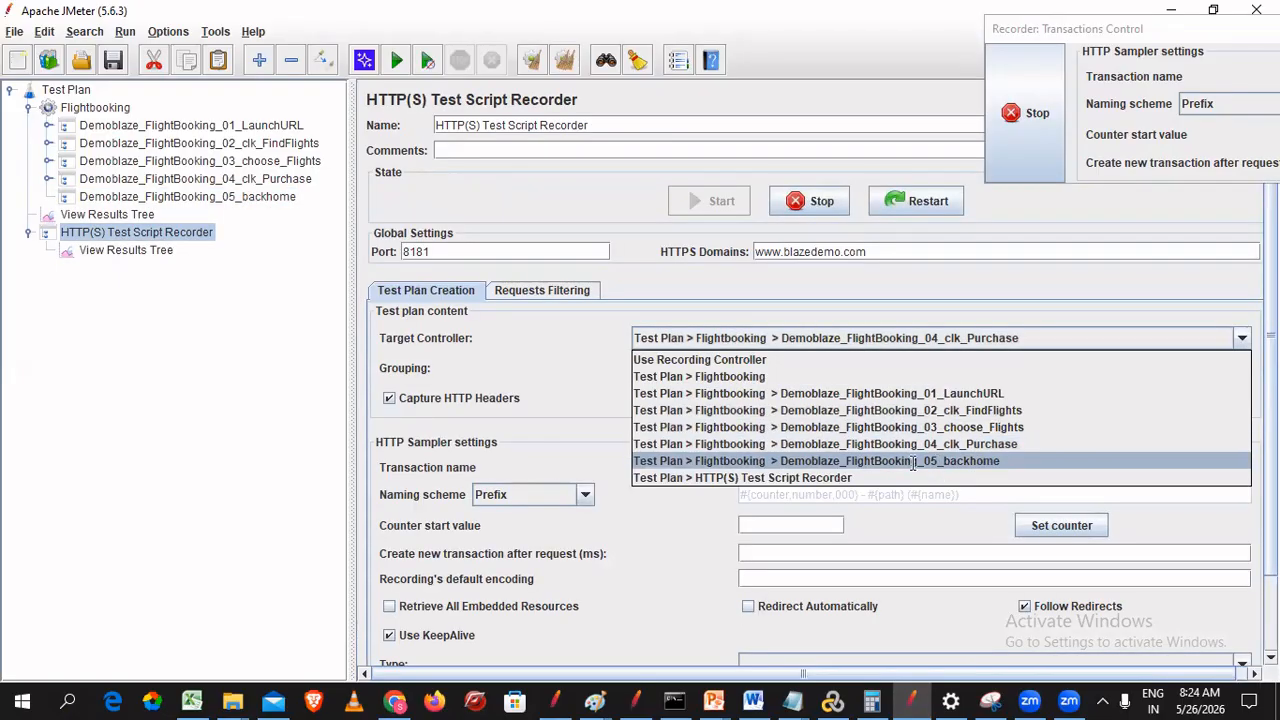
pyautogui.press('Return')
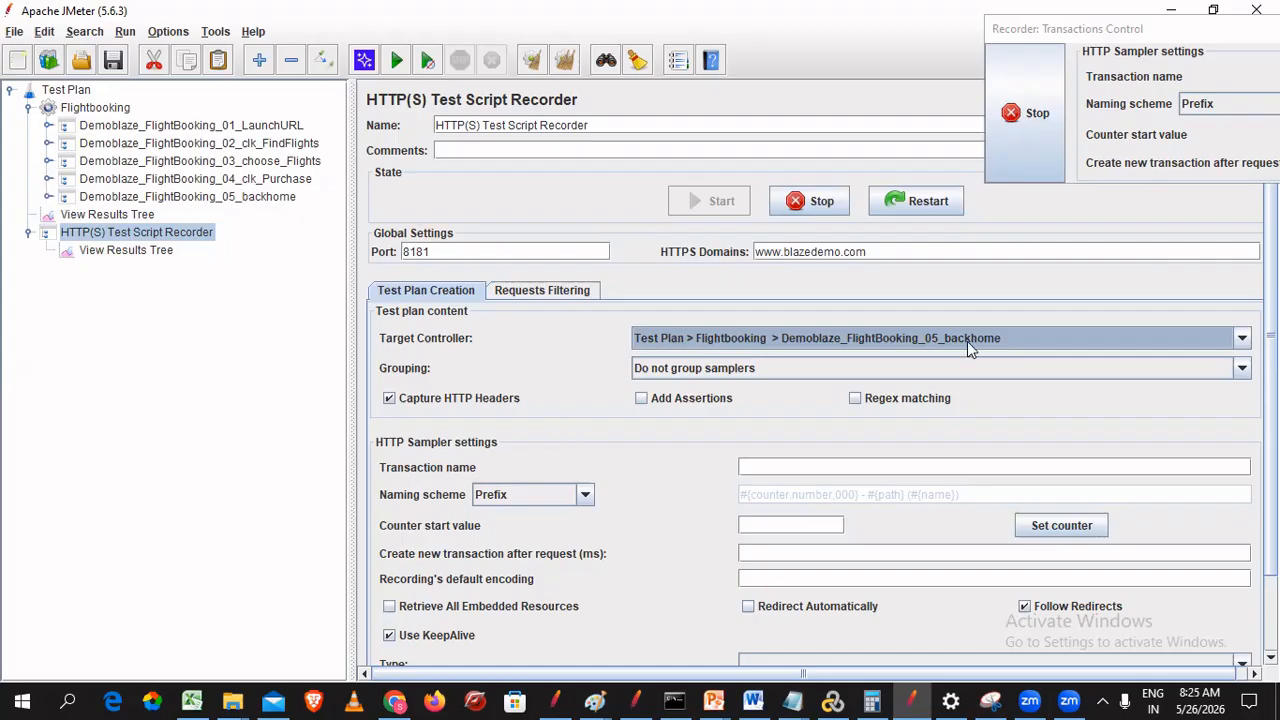
# - Return to Chrome's confirmation page and follow the 'home' link back to BlazeDemo
pyautogui.click(410, 701)
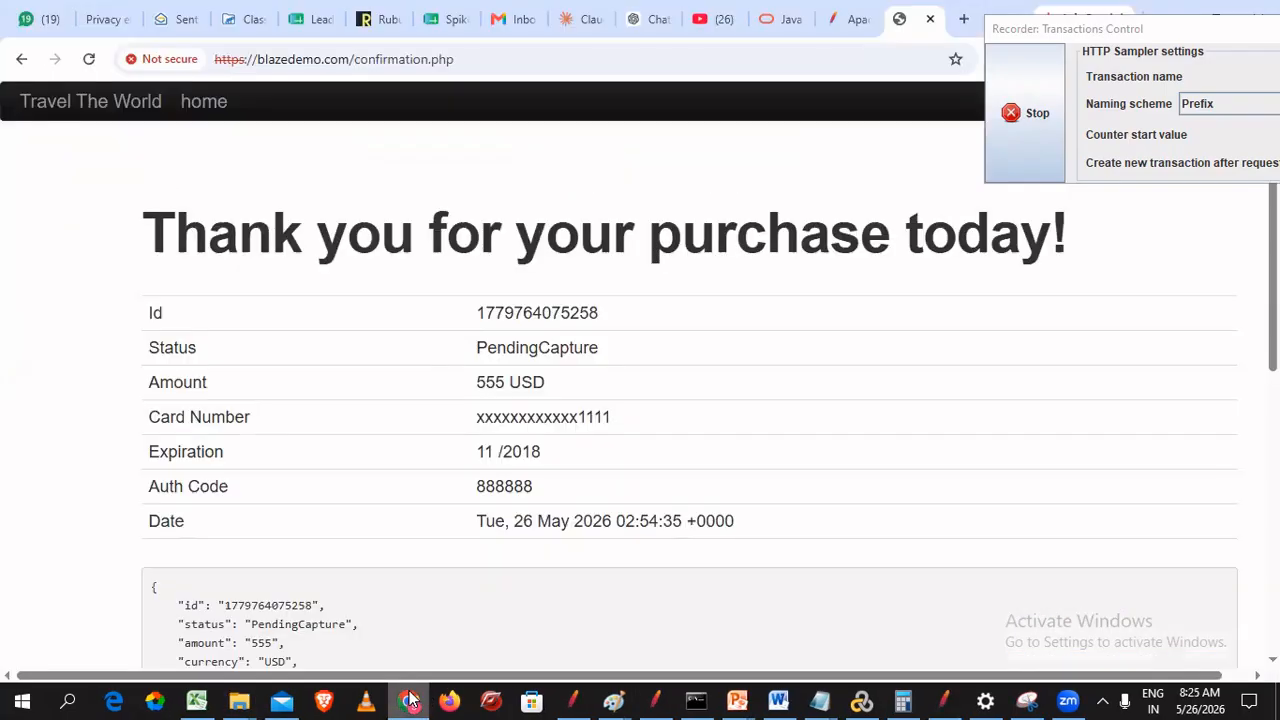
pyautogui.click(75, 267)
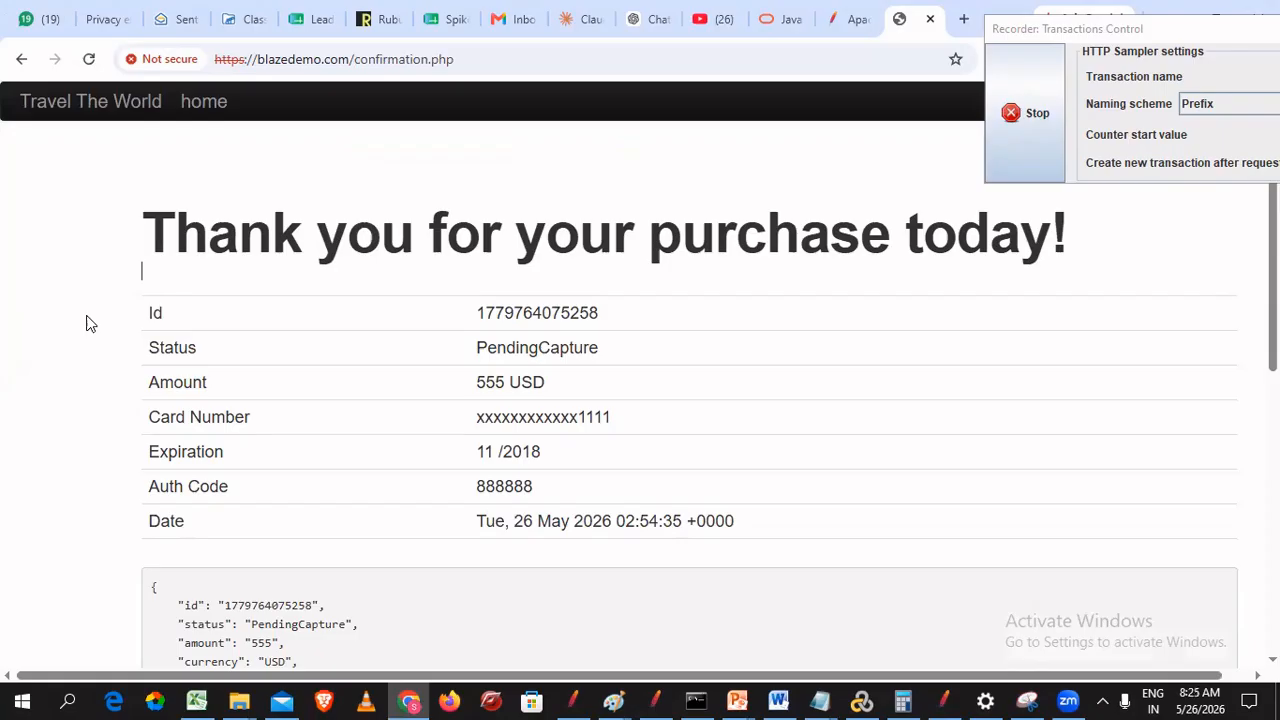
pyautogui.scroll(-2, 86, 323)
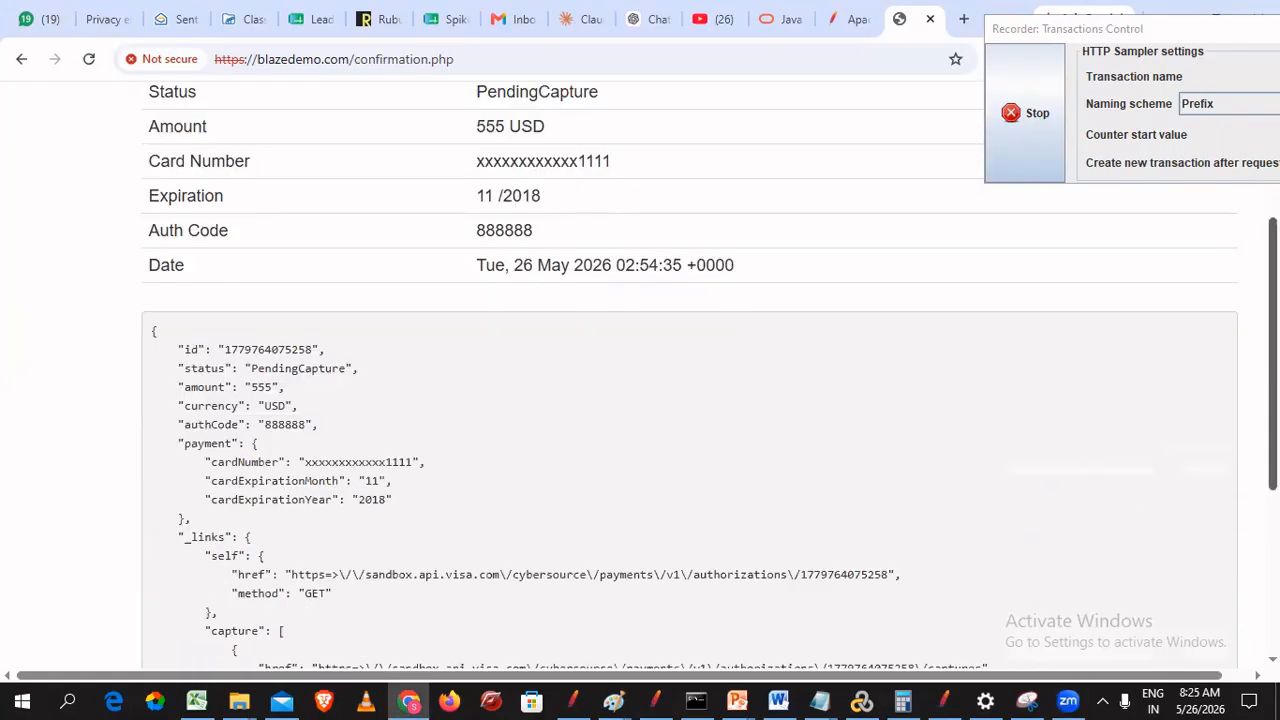
pyautogui.scroll(2, 420, 133)
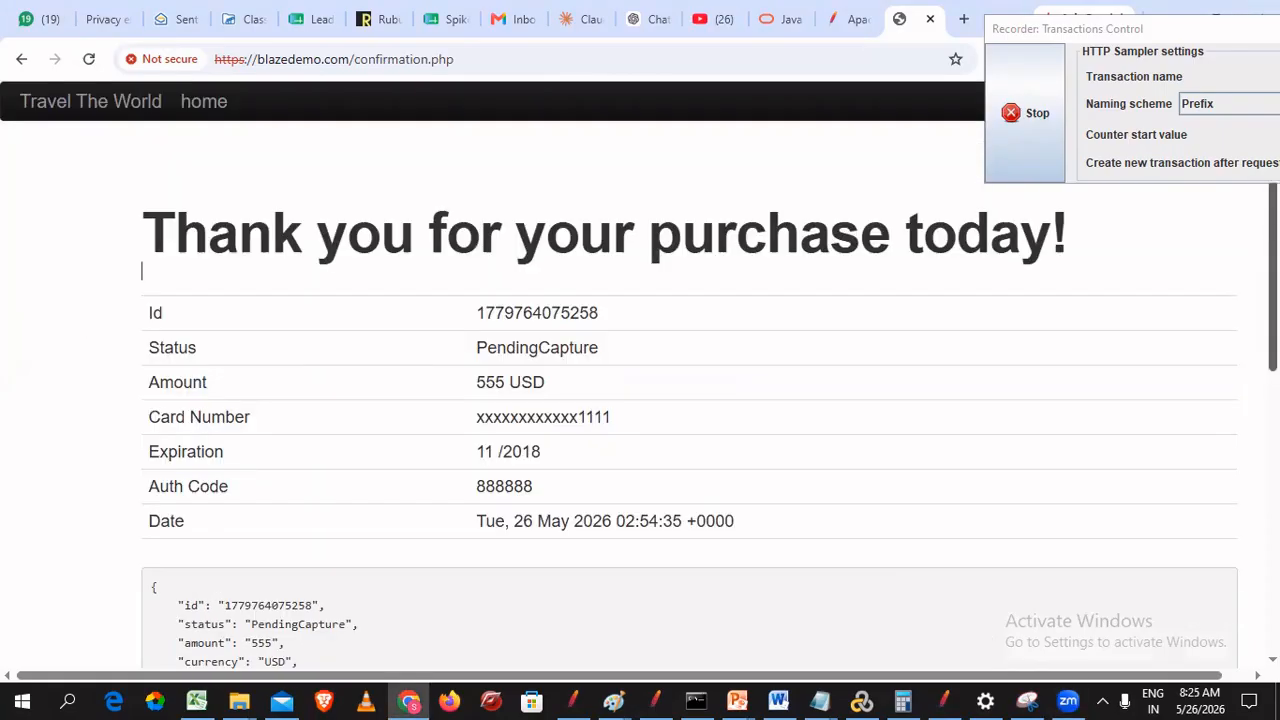
pyautogui.click(204, 104)
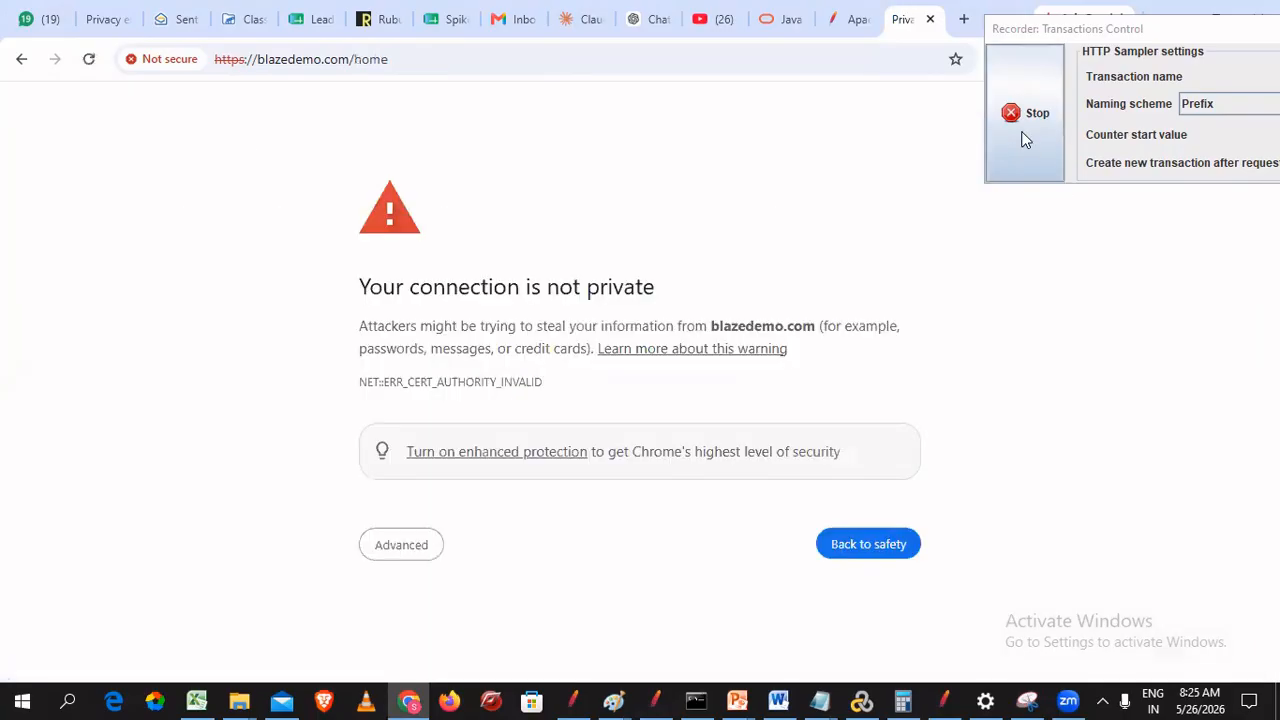
# - Get past the certificate warning and drag the recorder control window aside
pyautogui.click(390, 556)
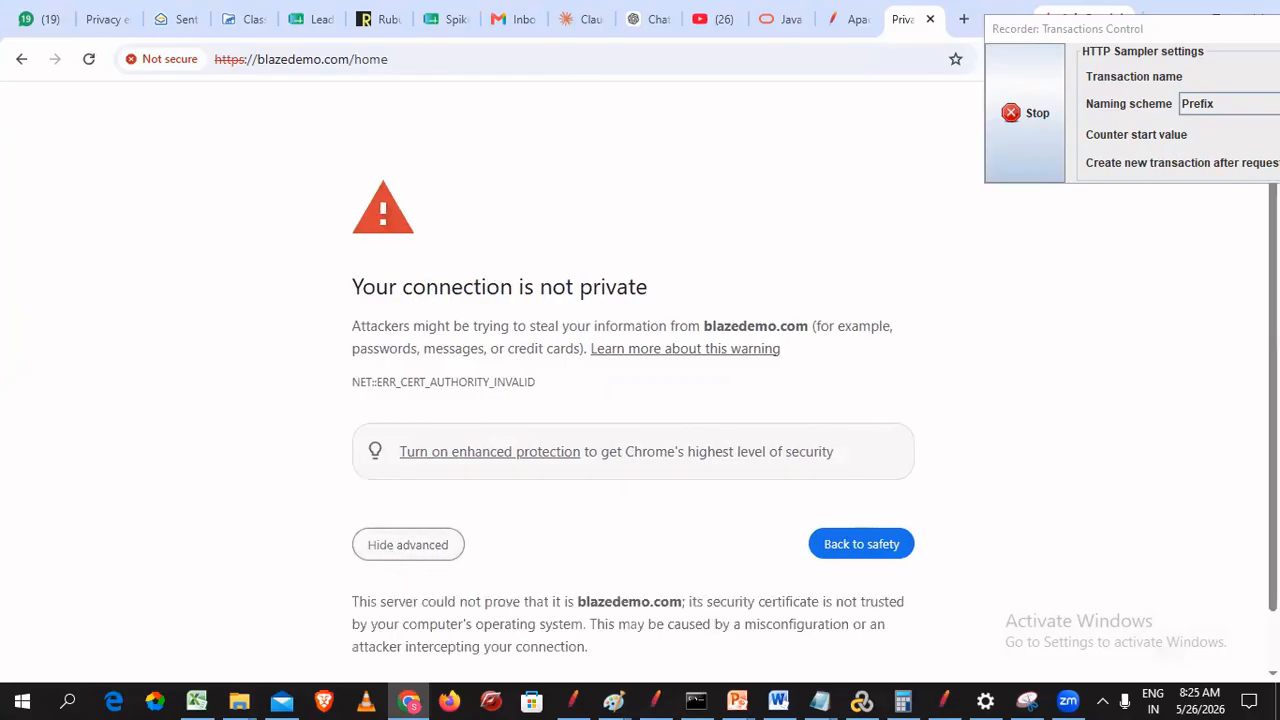
pyautogui.scroll(-1, 390, 556)
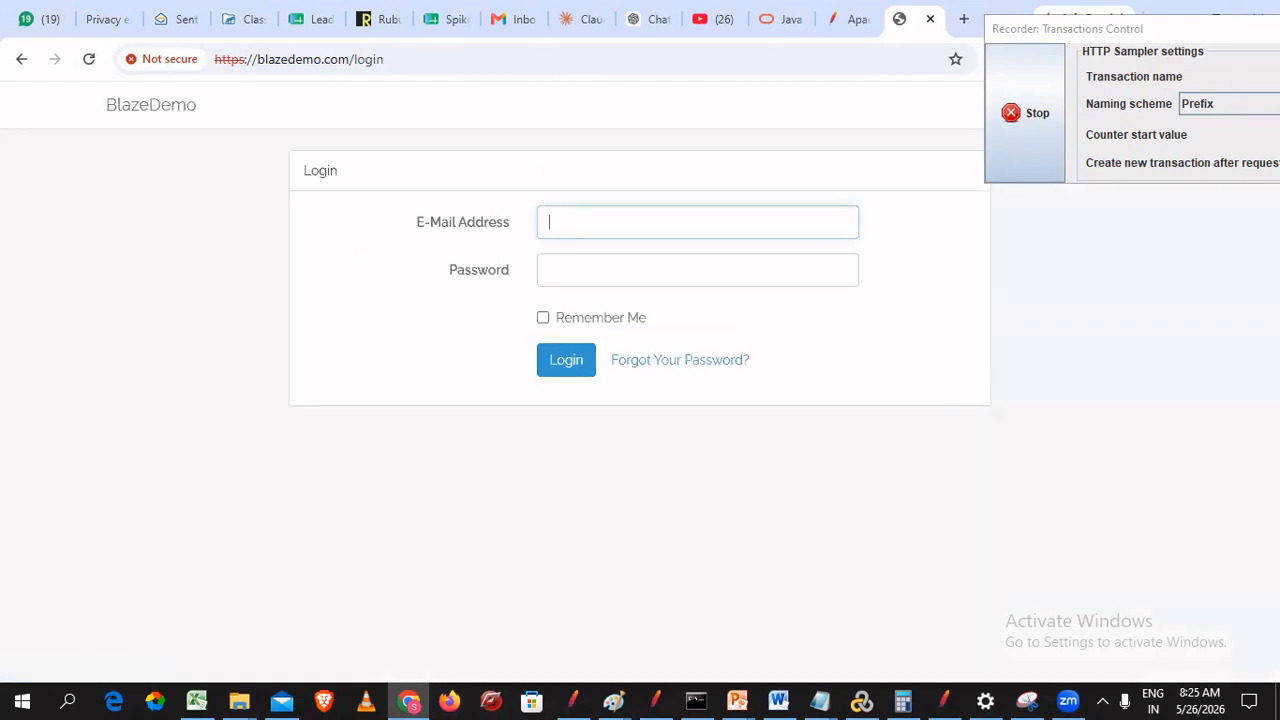
pyautogui.moveTo(1247, 37); pyautogui.dragTo(949, 146)
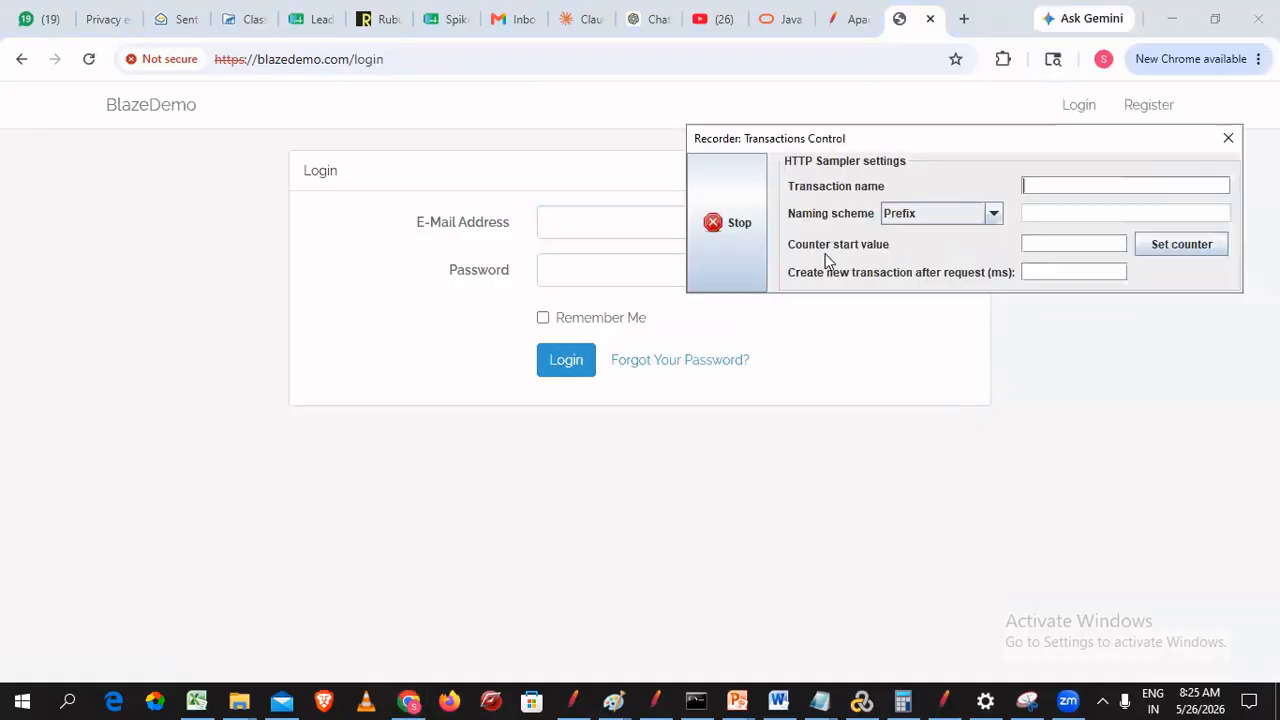
# - Check that 05_backhome captured /home-16 and /login-17, then stop the recording
pyautogui.click(940, 700)
pyautogui.click(120, 197)
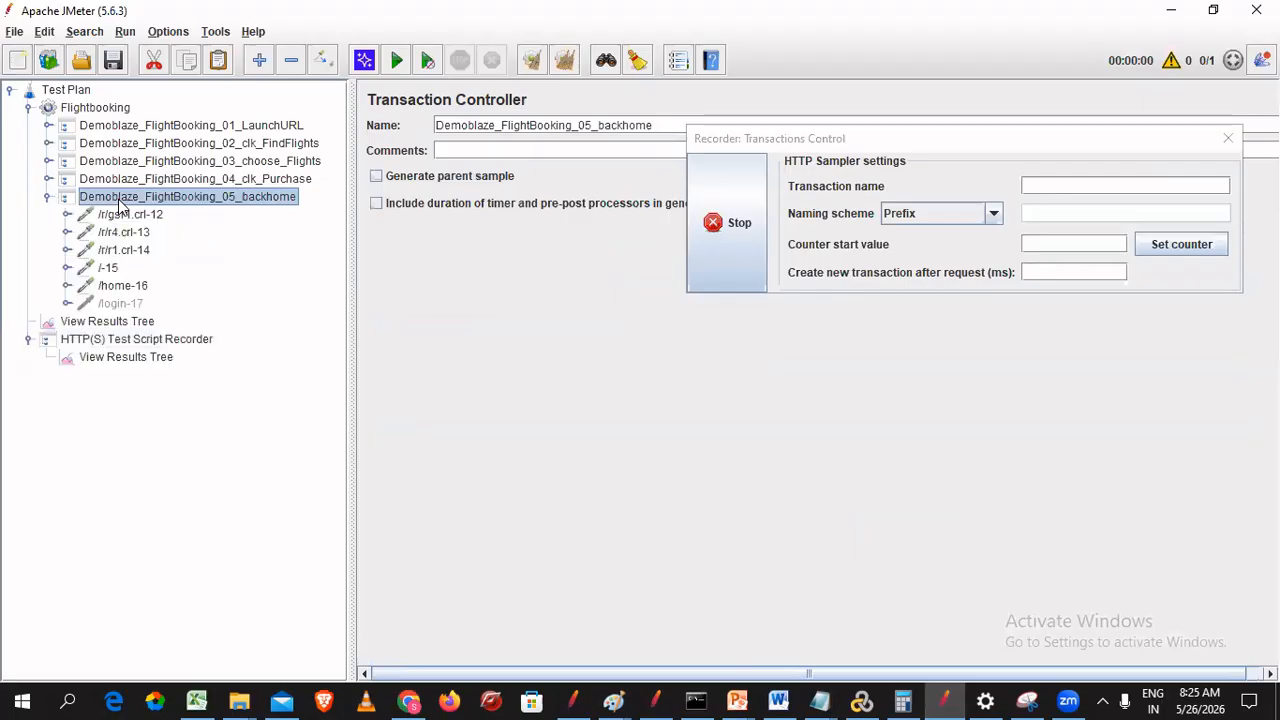
pyautogui.doubleClick(120, 197)
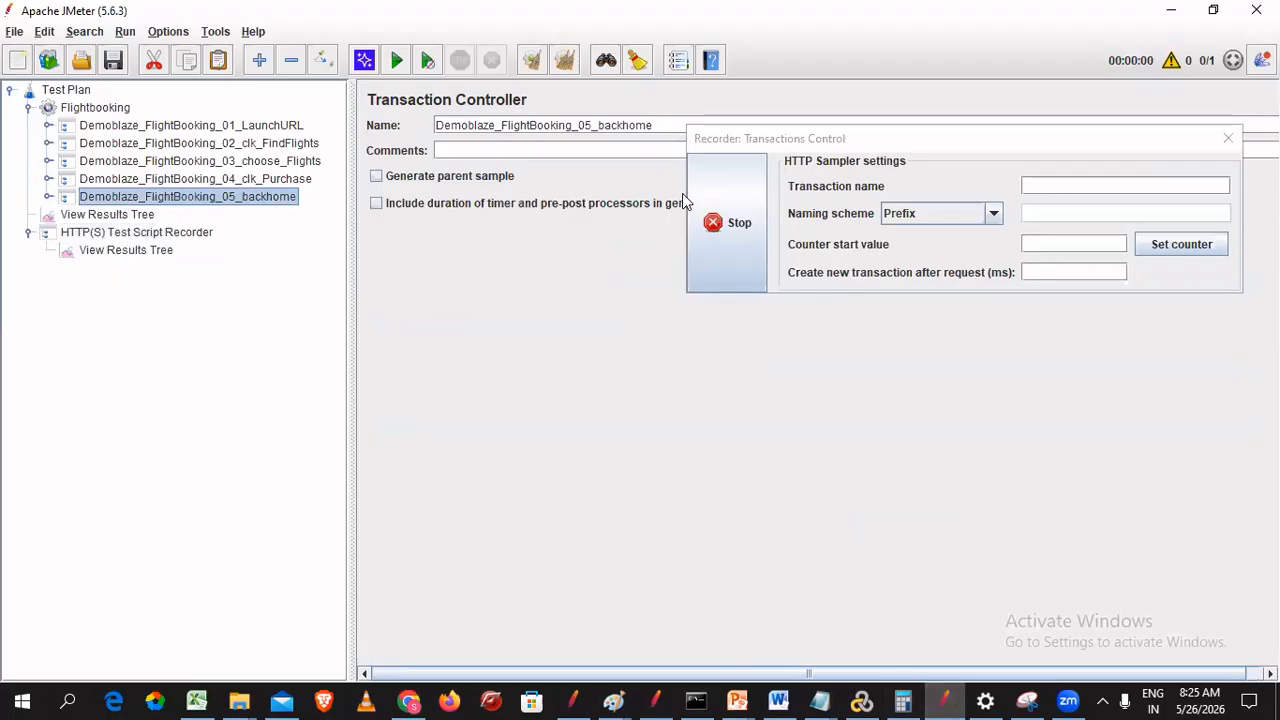
pyautogui.click(738, 223)
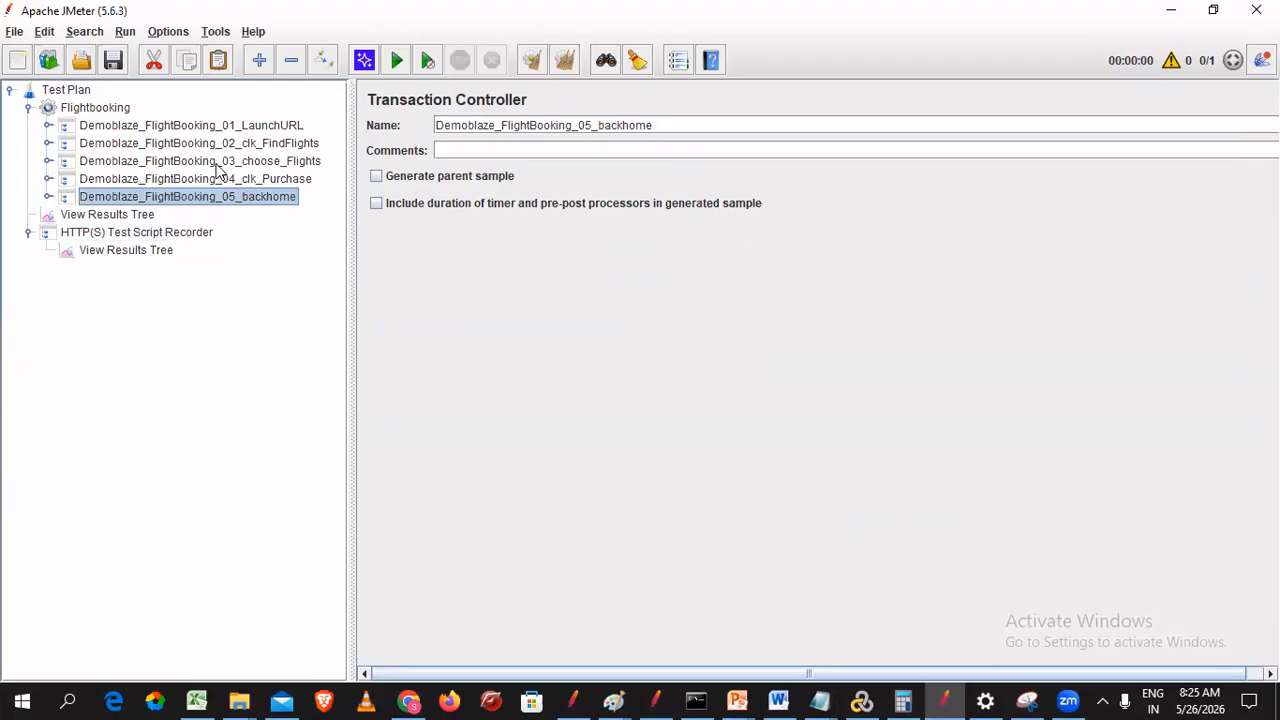
# - Select the View Results Tree listener and bring the Paint notes forward
pyautogui.click(106, 215)
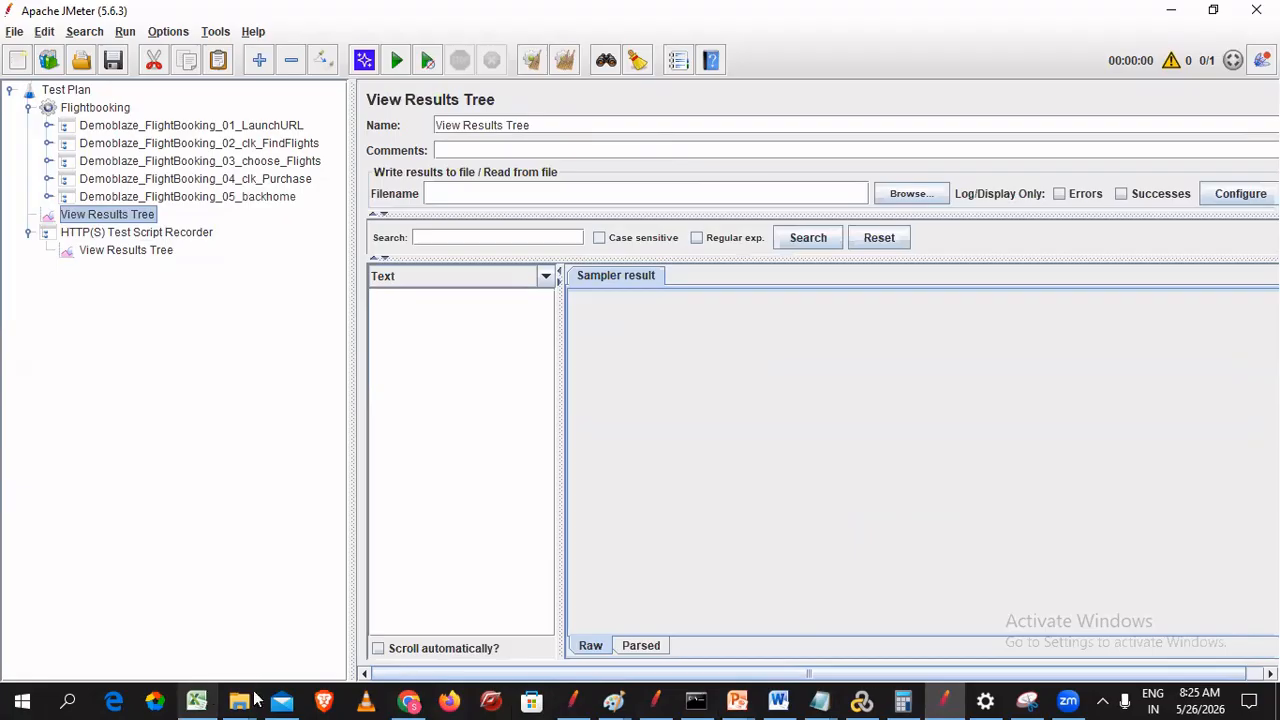
pyautogui.click(612, 700)
pyautogui.click(862, 583)
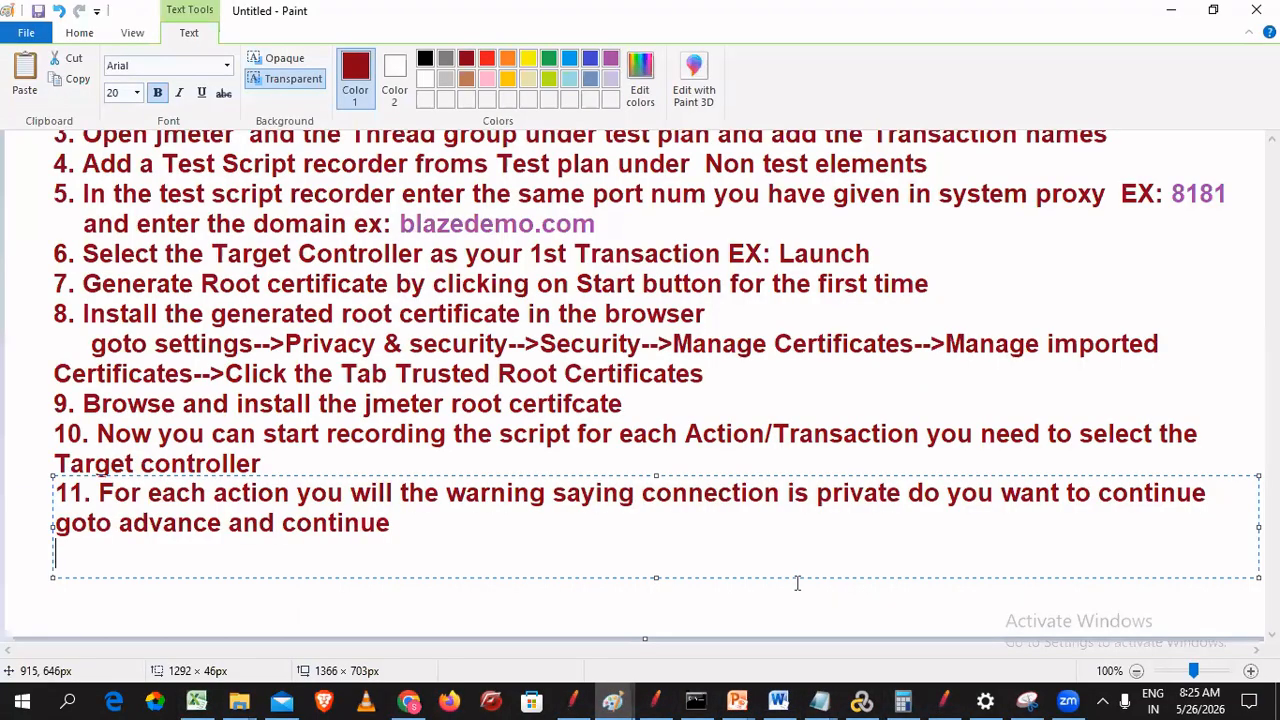